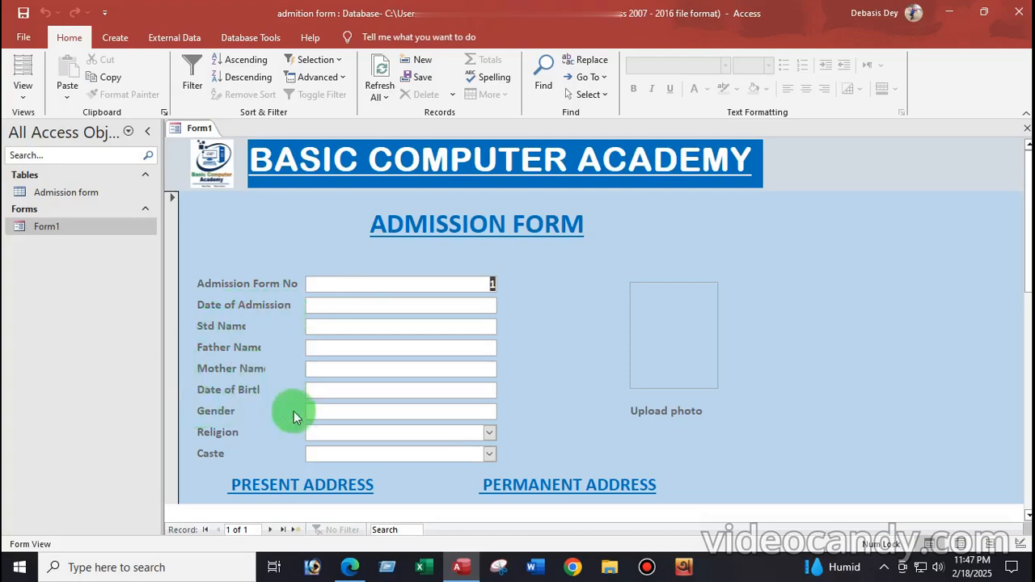
# Scroll through Form1 and check the Education Qualification choices without changing them
pyautogui.scroll(-2, 230, 427)
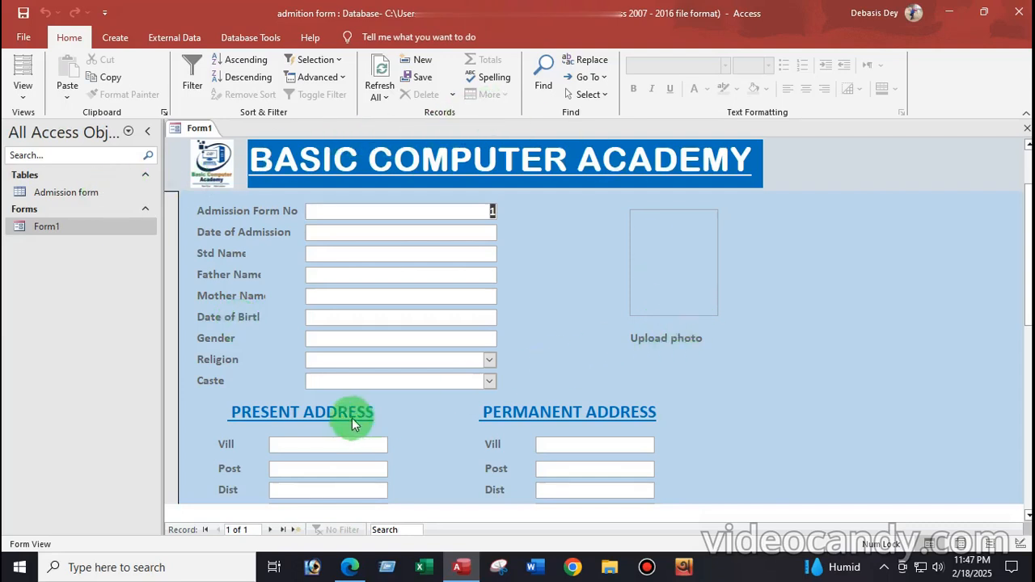
pyautogui.scroll(-4, 598, 400)
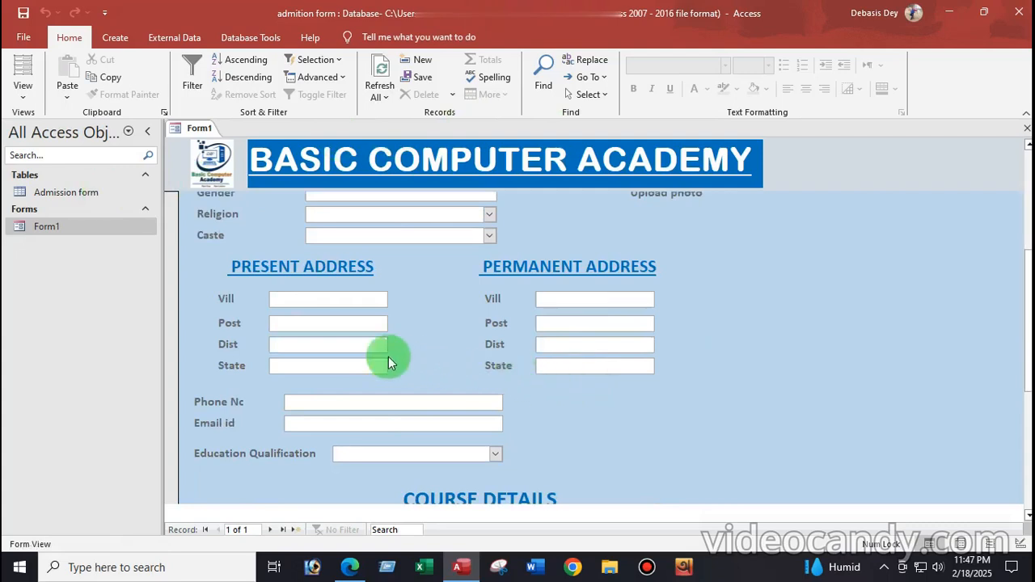
pyautogui.scroll(-2, 307, 378)
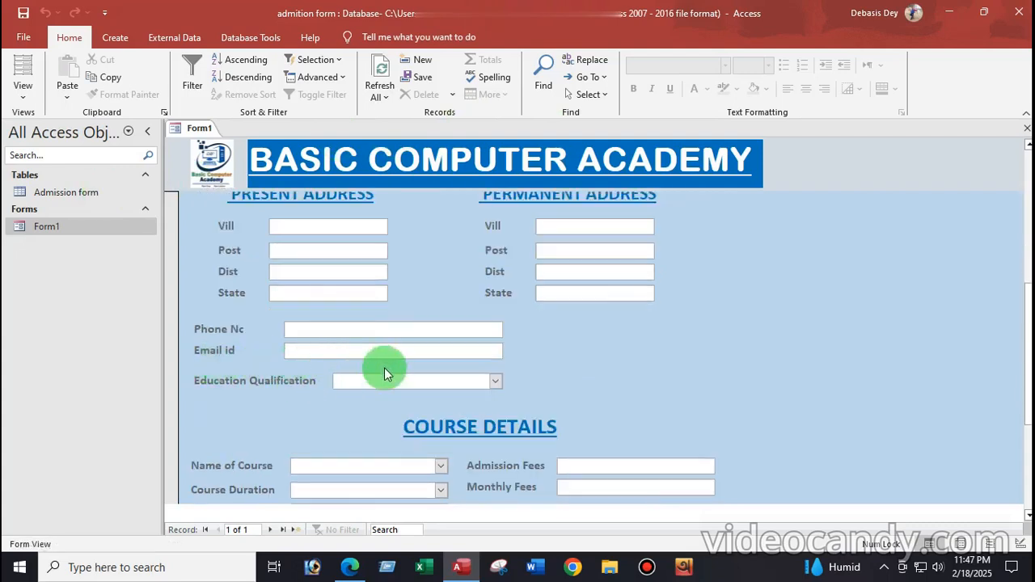
pyautogui.click(494, 384)
pyautogui.click(494, 384)
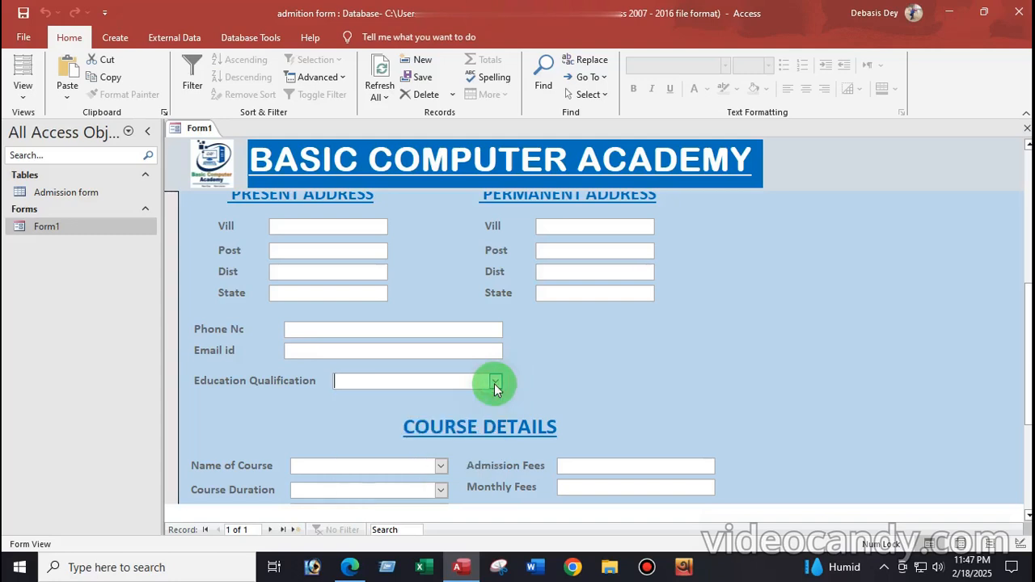
pyautogui.scroll(-4, 582, 353)
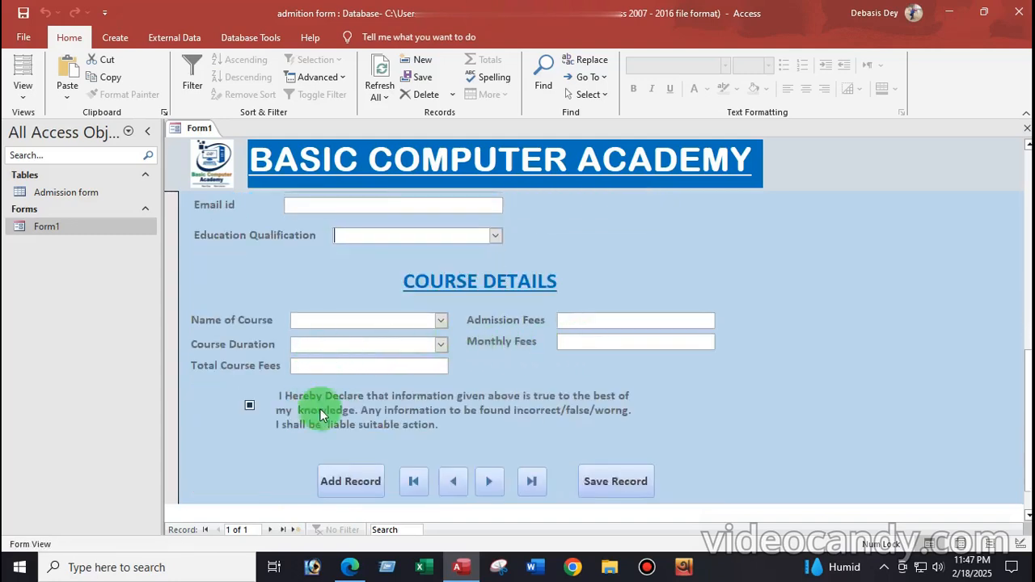
pyautogui.scroll(-1, 392, 452)
pyautogui.scroll(12, 506, 403)
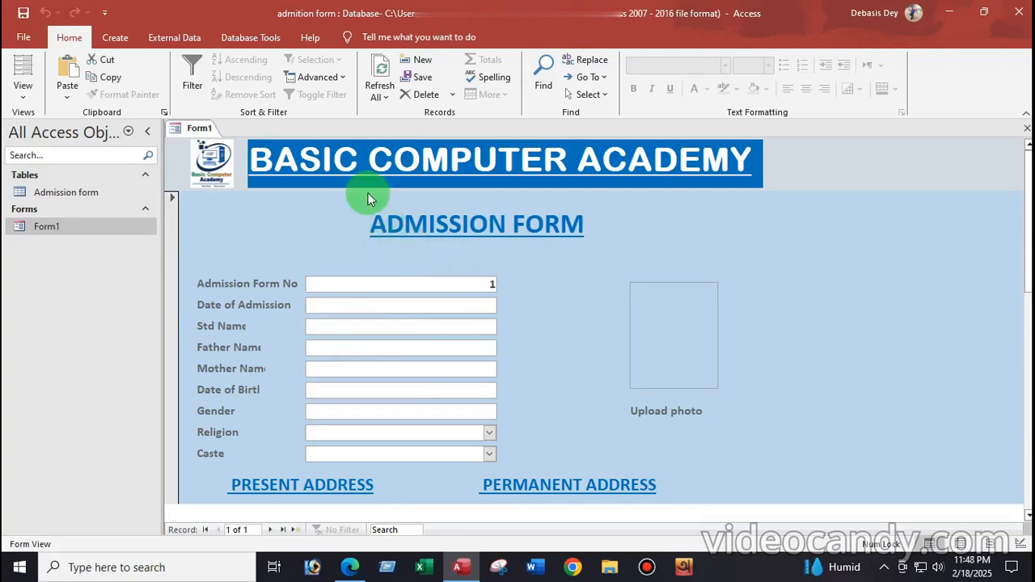
# Close Form1 and open the Admission form table in Design View
pyautogui.rightClick(194, 132)
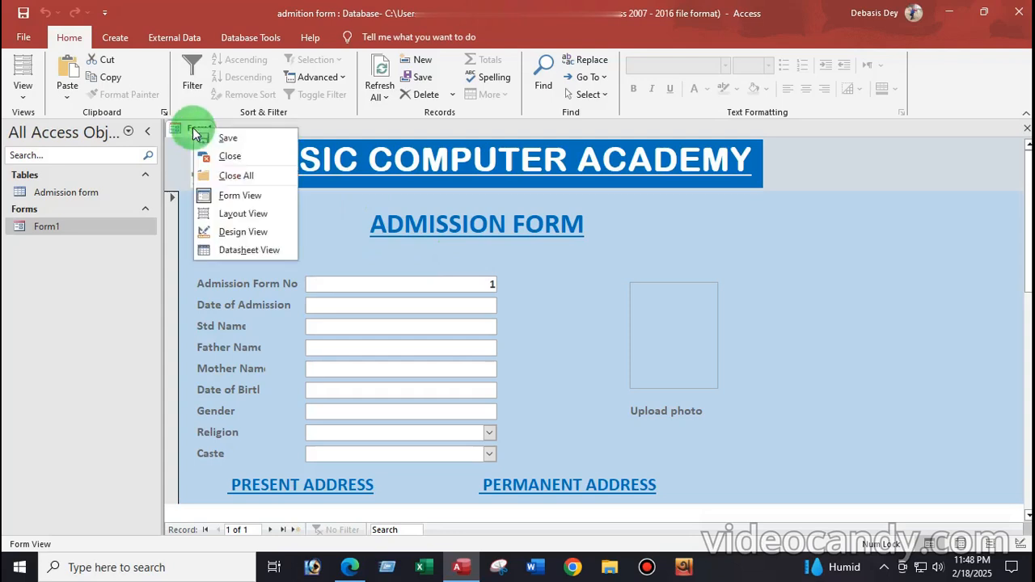
pyautogui.click(239, 156)
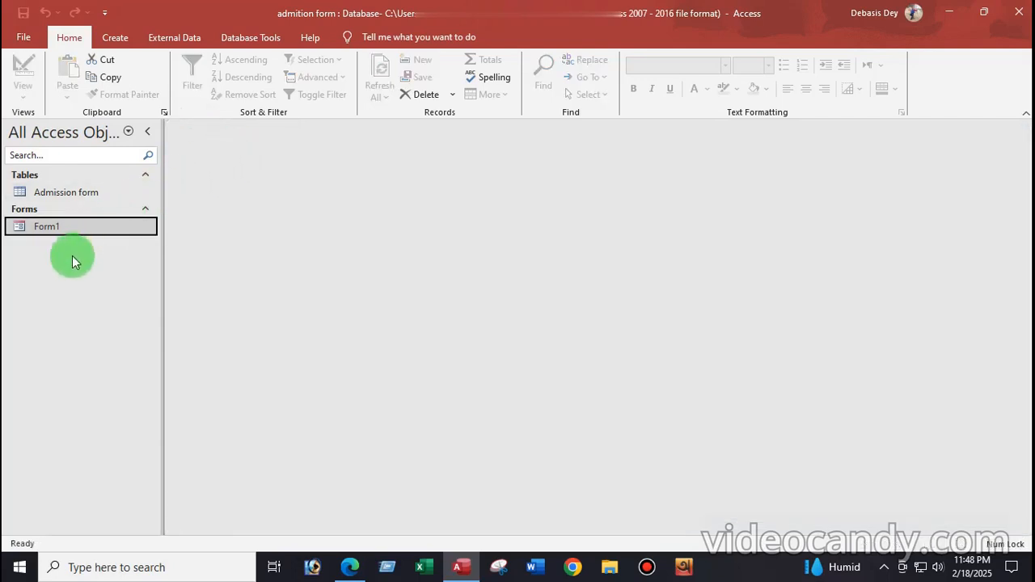
pyautogui.doubleClick(69, 195)
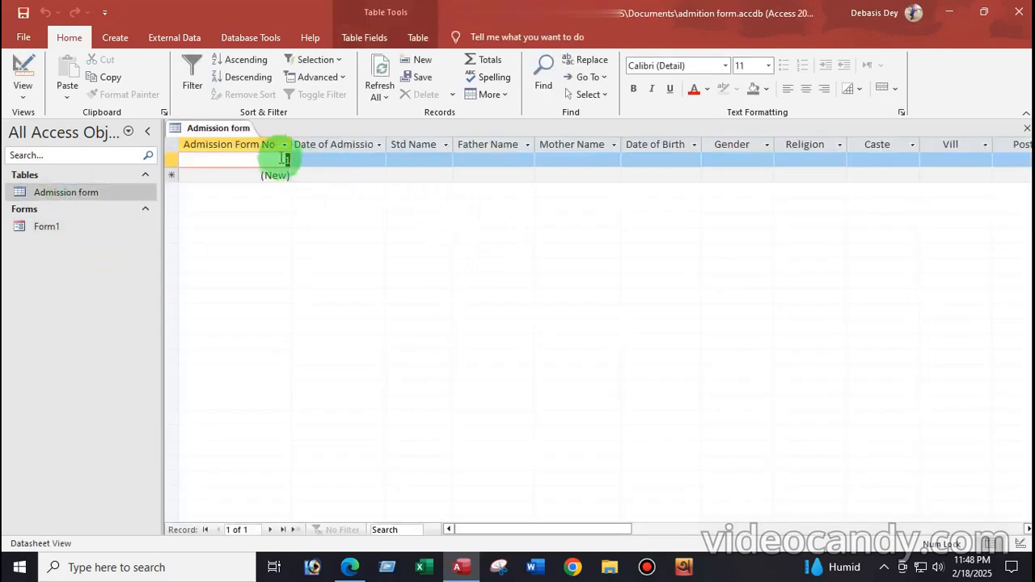
pyautogui.click(23, 97)
pyautogui.click(55, 149)
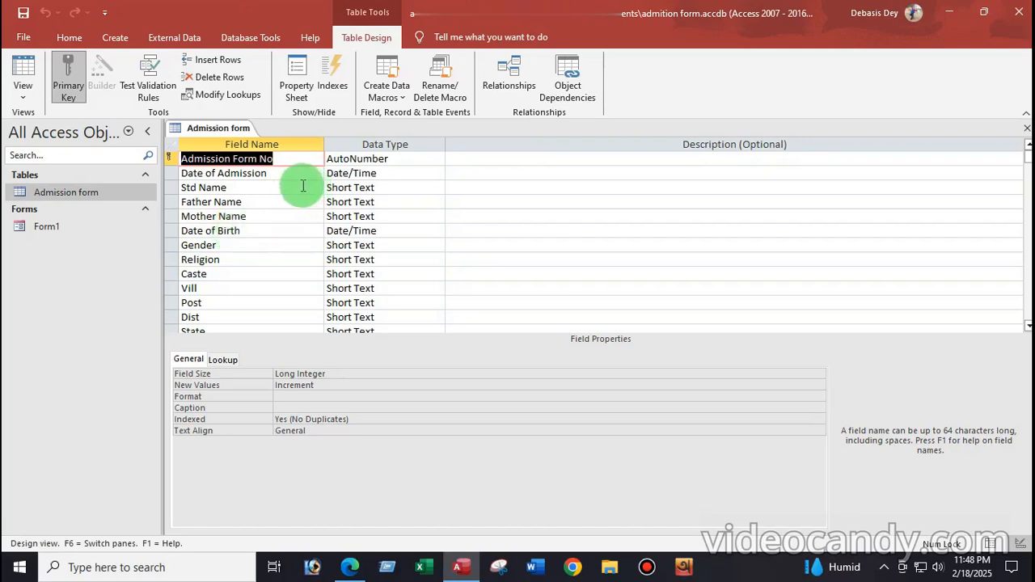
# Review the Std Name, Date of Admission and Gender field data types
pyautogui.click(288, 186)
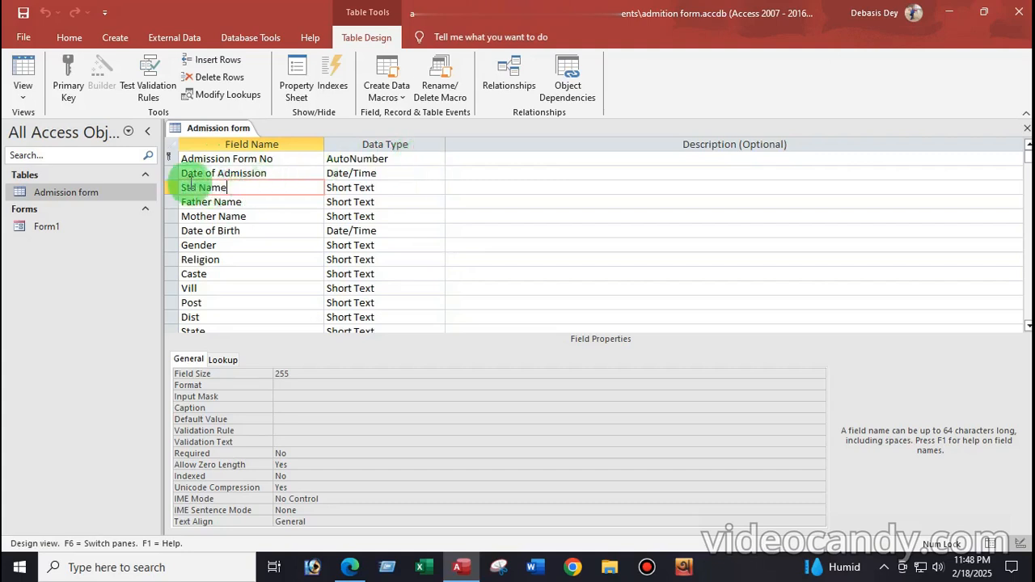
pyautogui.click(402, 175)
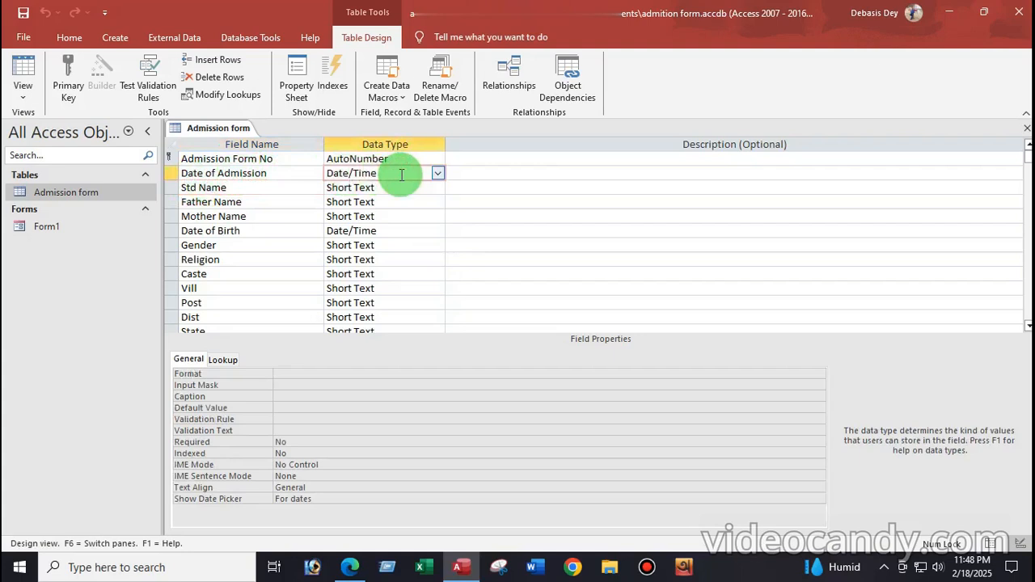
pyautogui.click(232, 189)
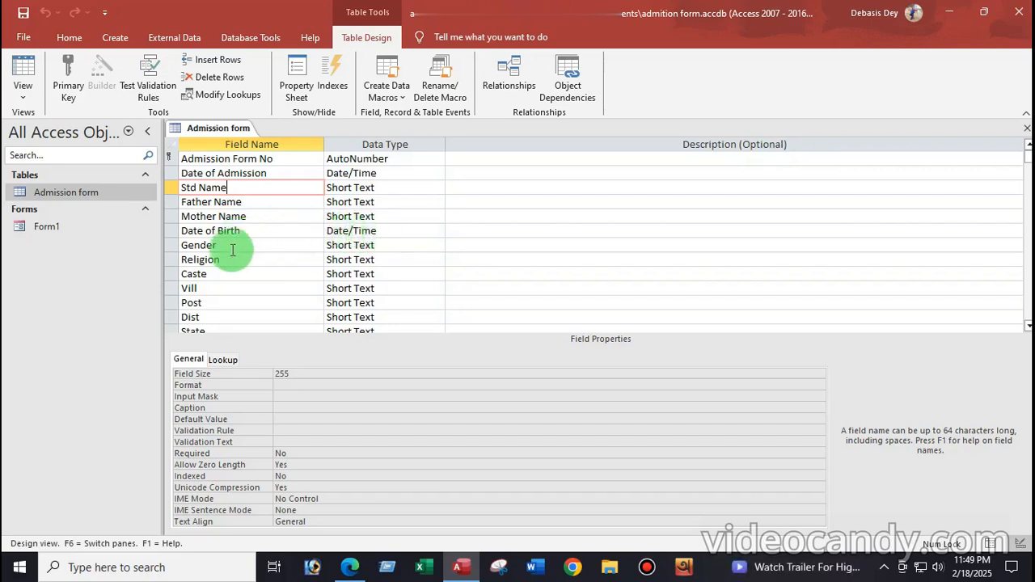
pyautogui.click(393, 245)
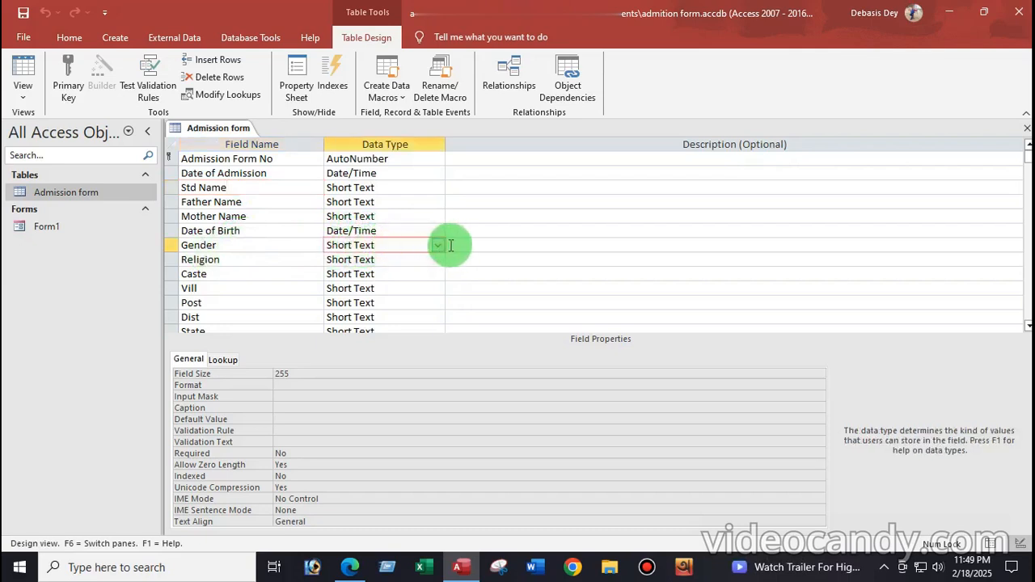
# Make Gender a Lookup Wizard field with typed-in values male and female
pyautogui.click(437, 245)
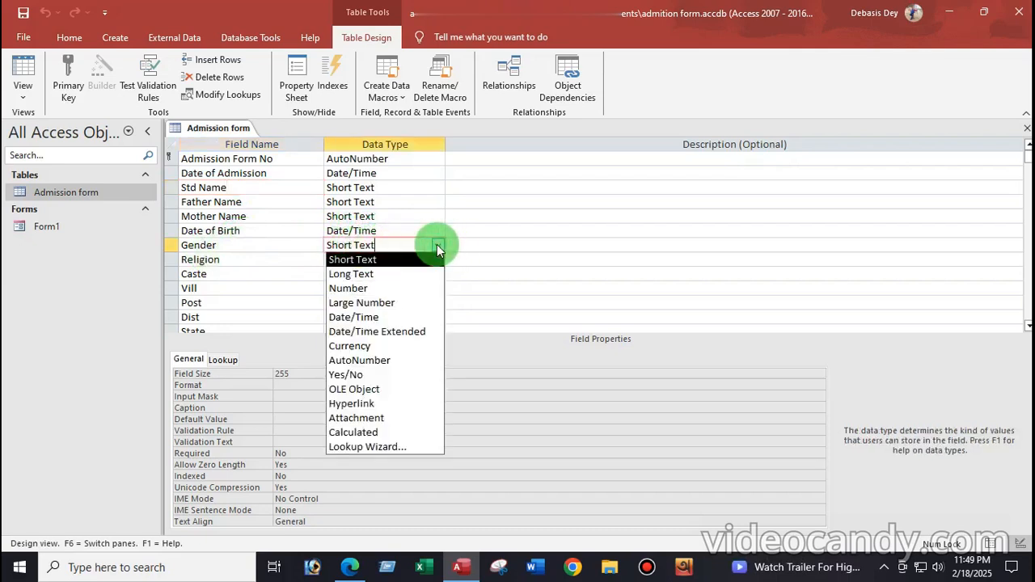
pyautogui.click(382, 447)
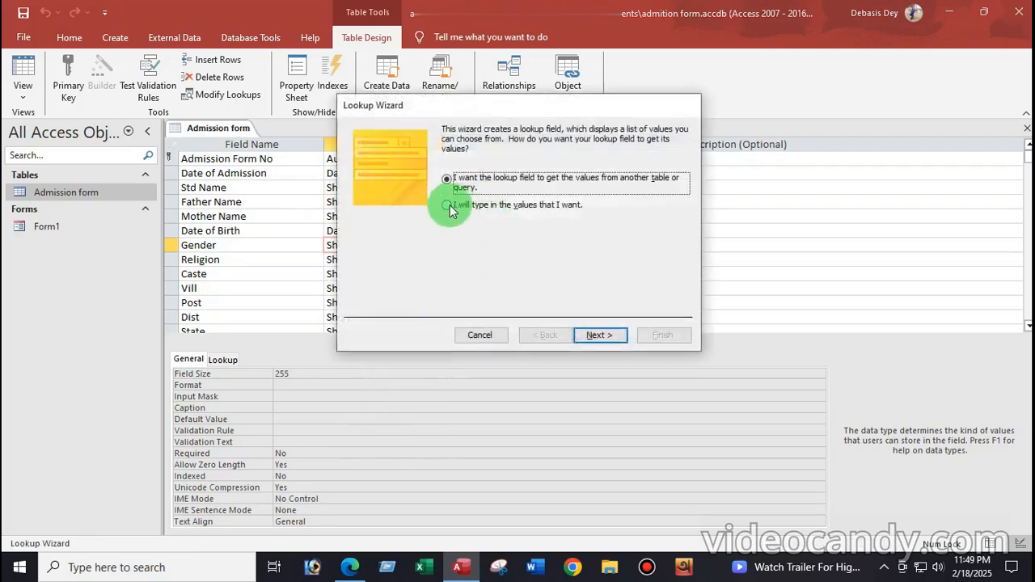
pyautogui.click(449, 205)
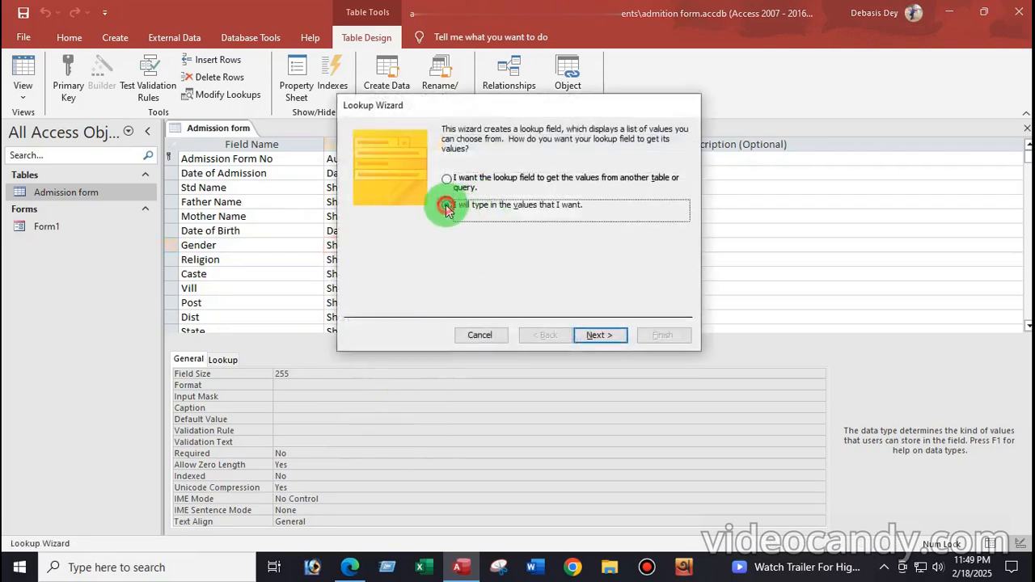
pyautogui.click(595, 335)
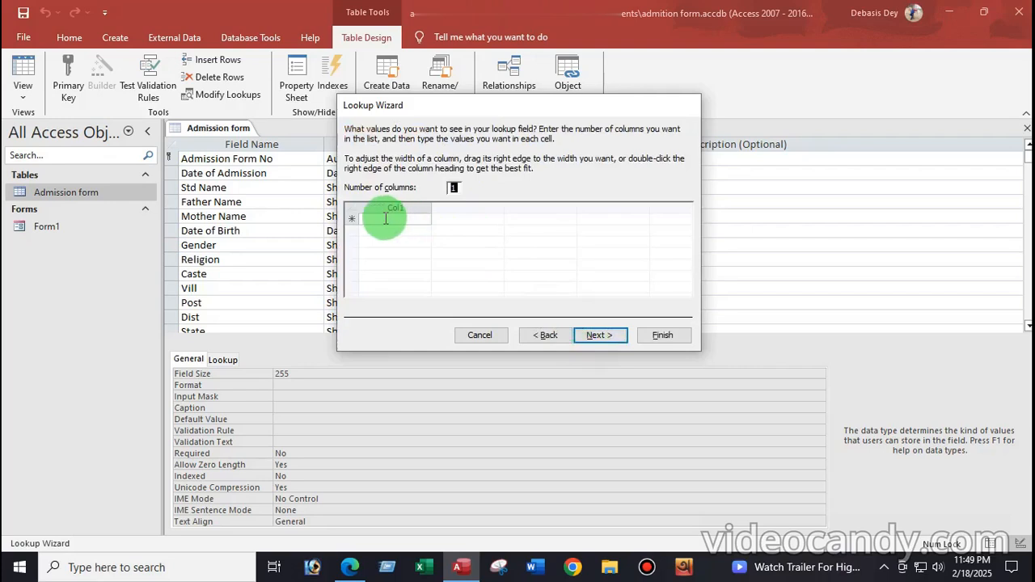
pyautogui.click(386, 218)
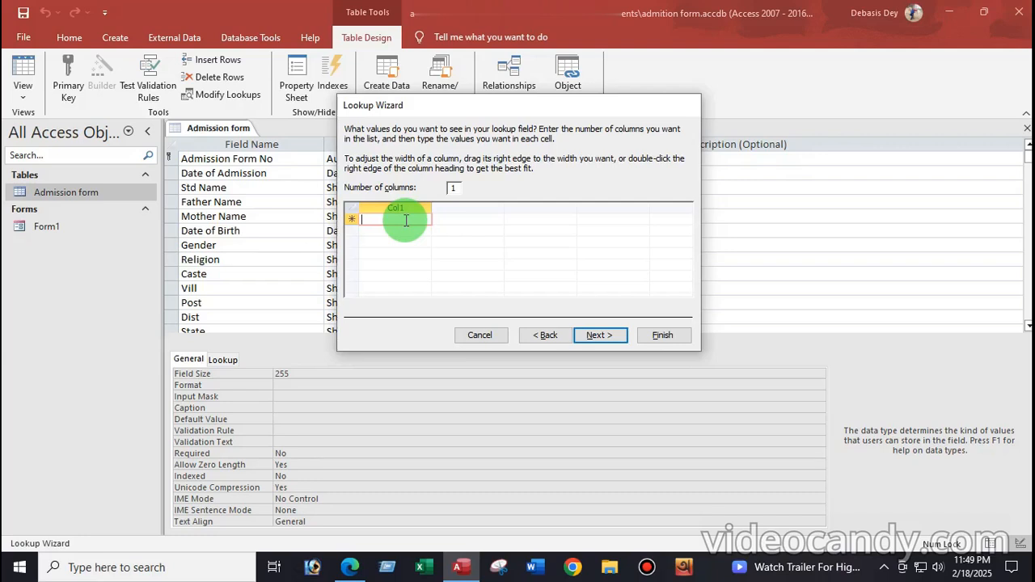
pyautogui.write('m')
pyautogui.press('capslock')
pyautogui.write('m')
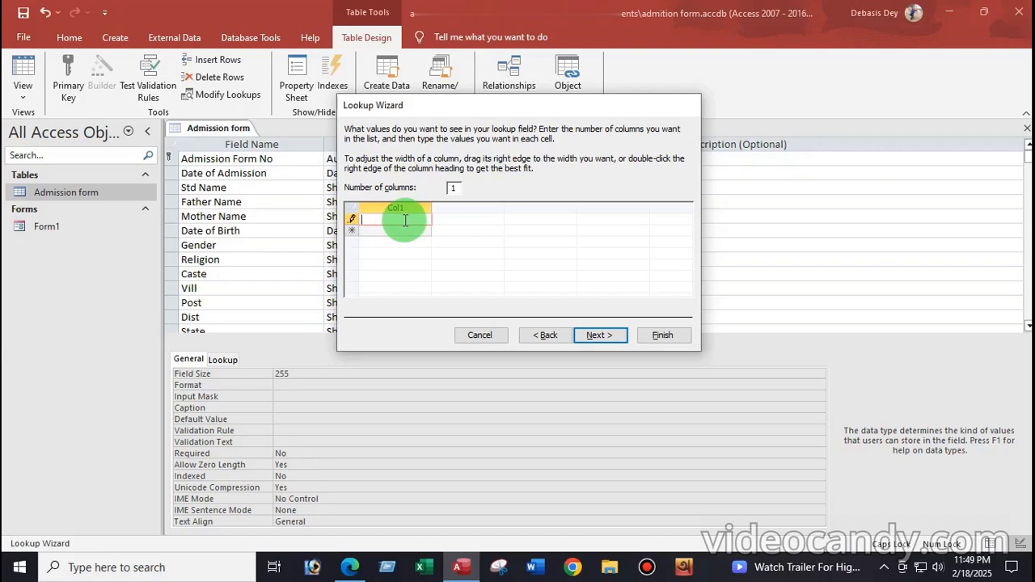
pyautogui.press('capslock')
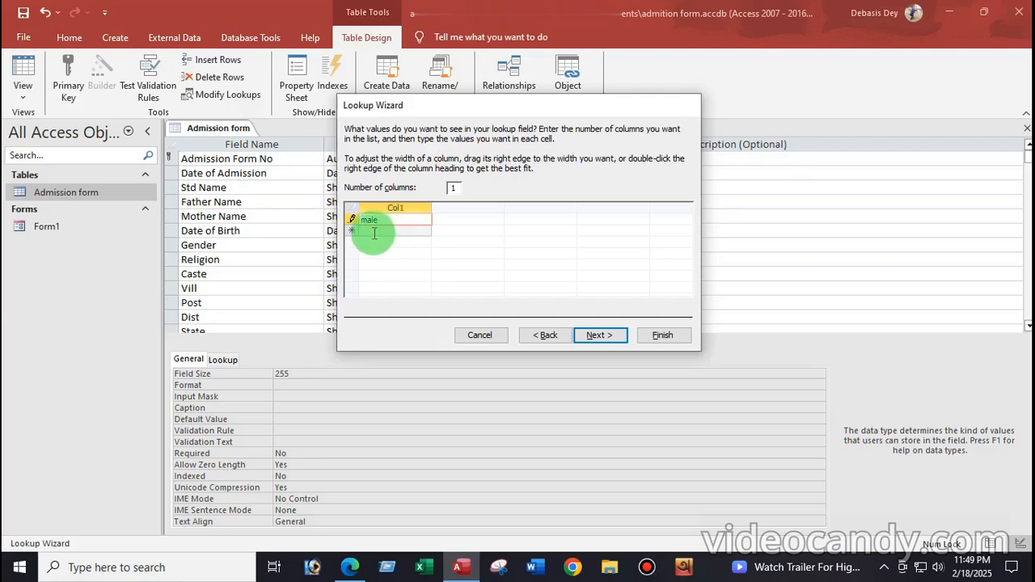
pyautogui.click(372, 232)
pyautogui.write('female')
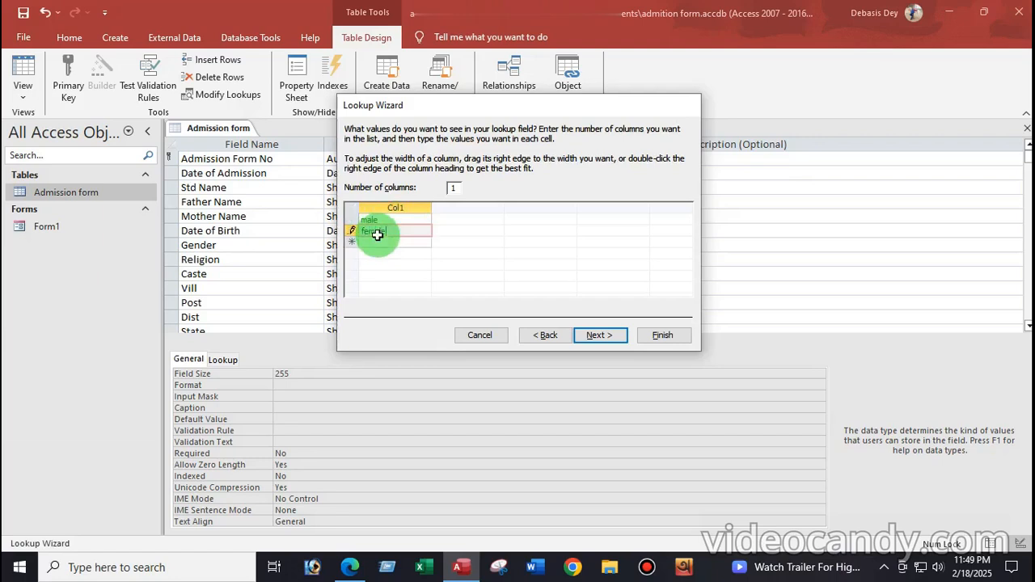
# Allow multiple values for the Gender lookup, finish it and confirm the warning
pyautogui.click(599, 337)
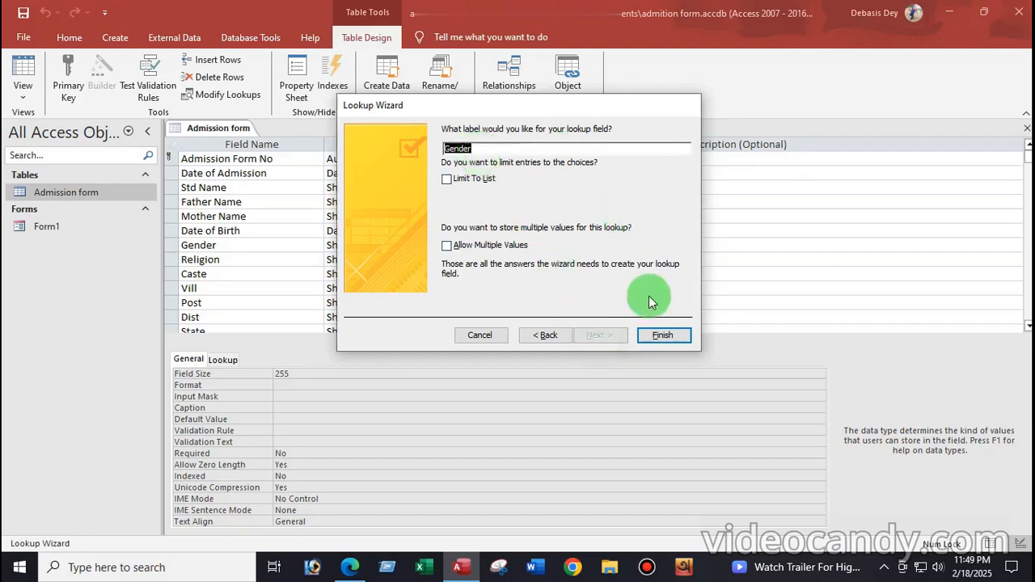
pyautogui.click(447, 246)
pyautogui.click(659, 336)
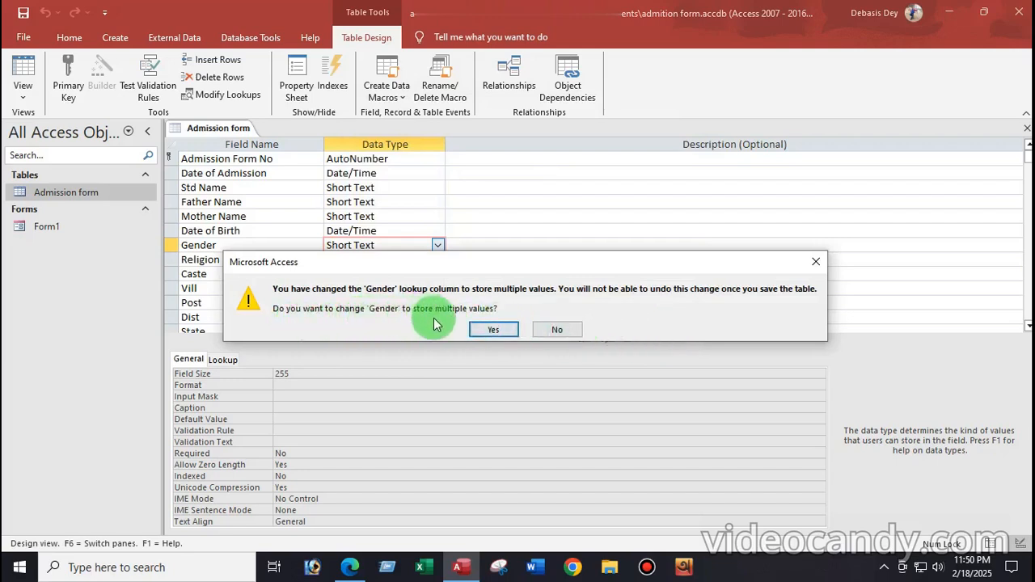
pyautogui.click(506, 332)
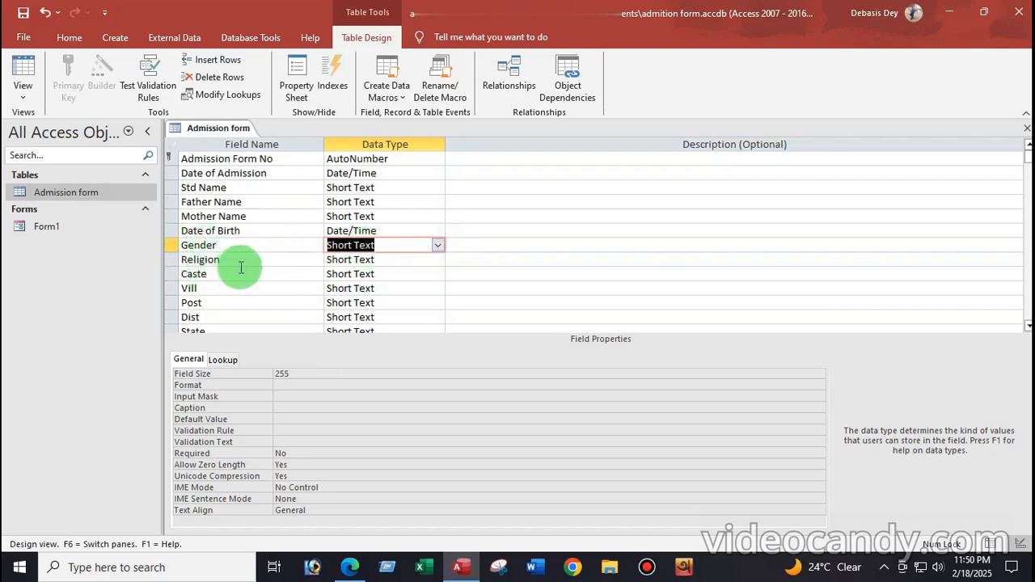
pyautogui.click(408, 259)
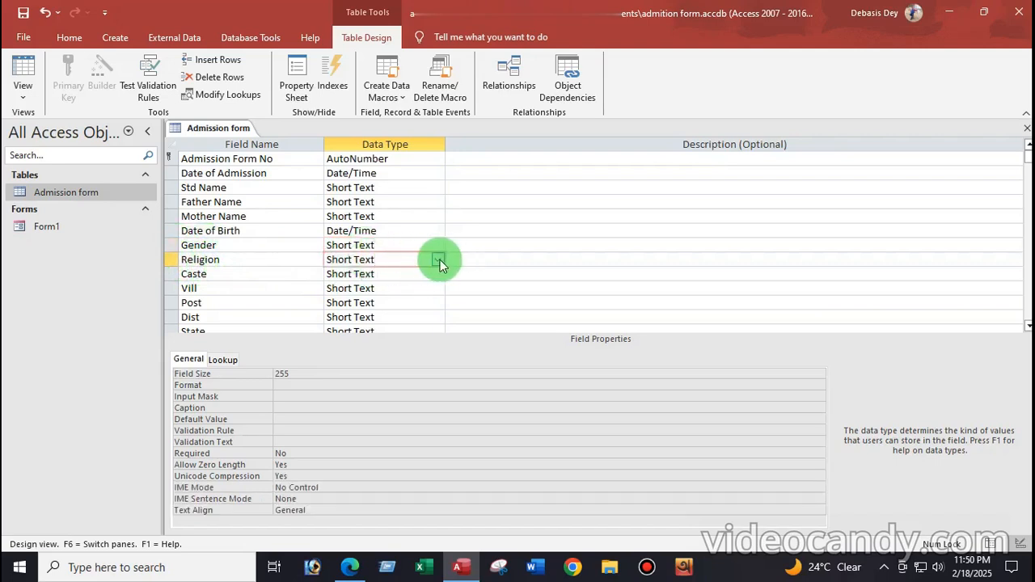
pyautogui.click(438, 259)
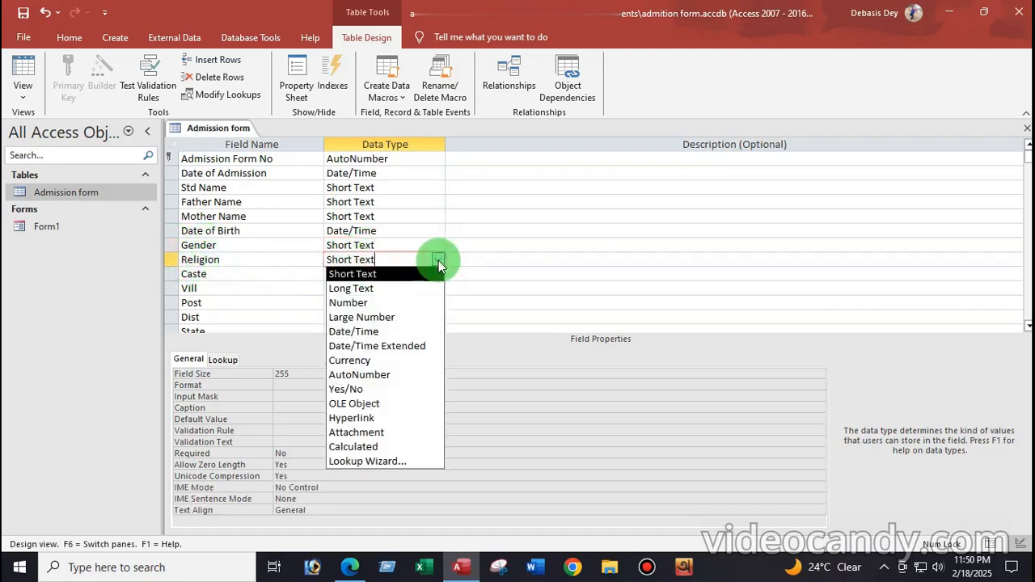
pyautogui.click(377, 460)
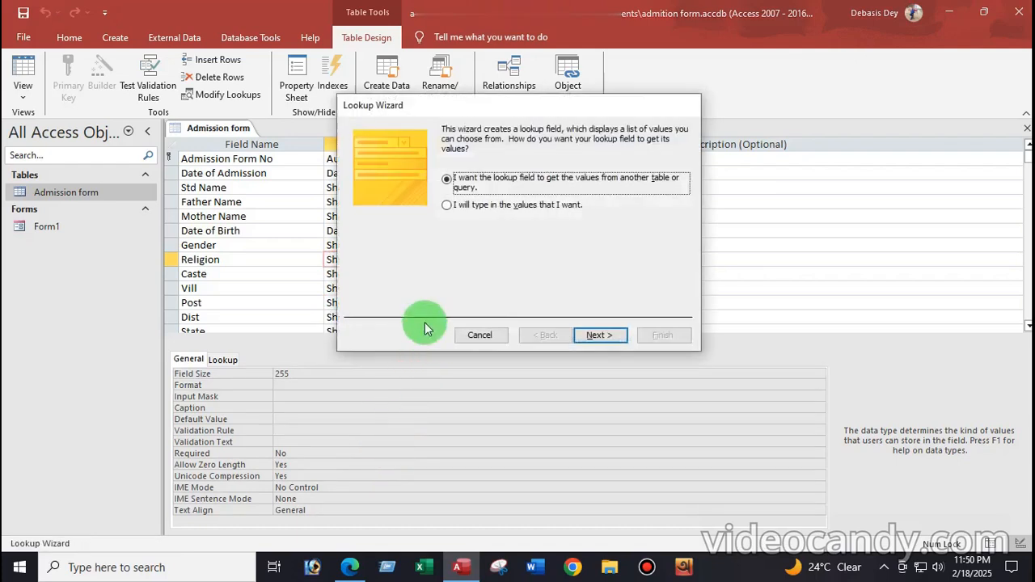
pyautogui.click(481, 215)
pyautogui.click(597, 336)
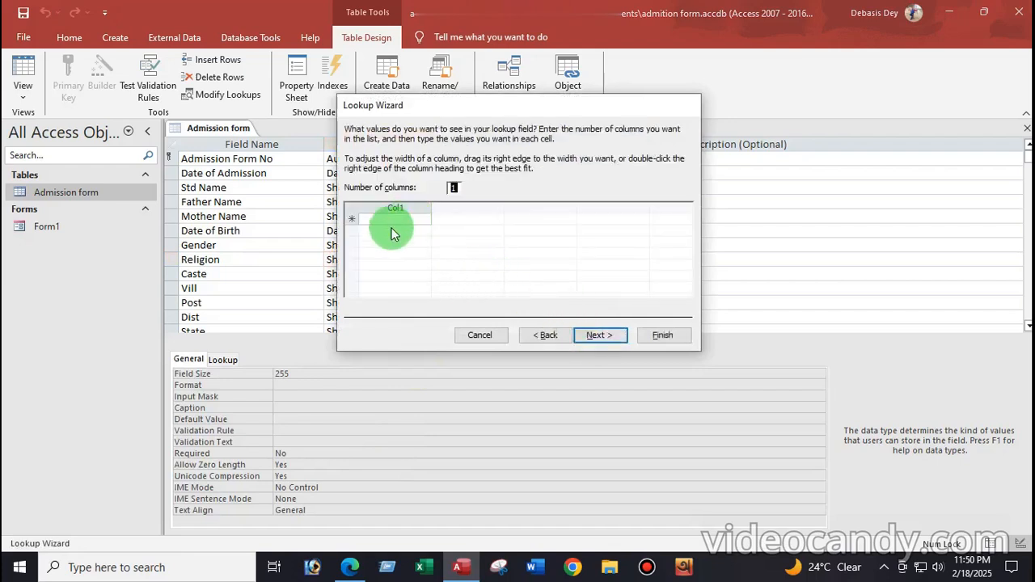
pyautogui.click(484, 338)
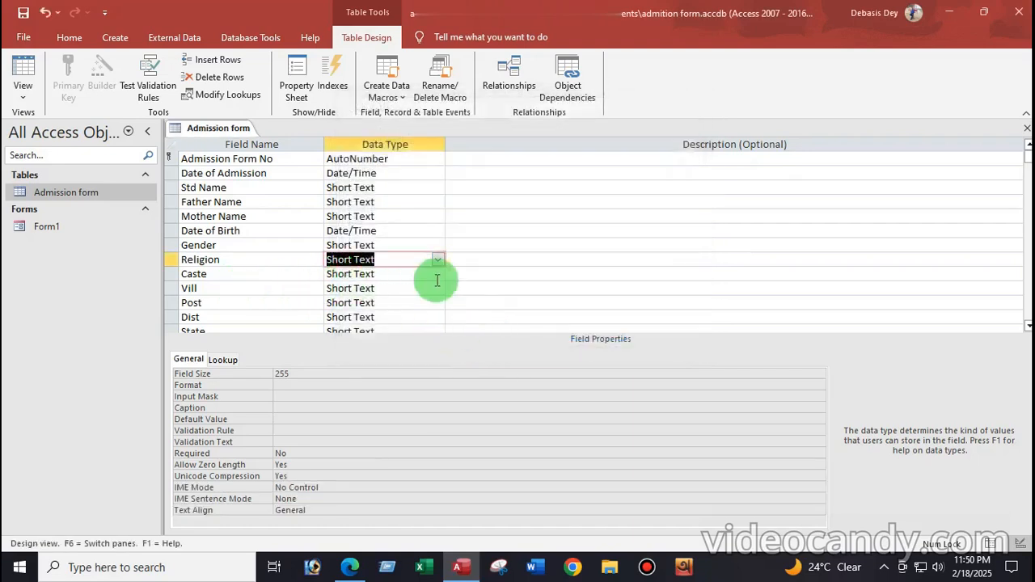
pyautogui.click(397, 275)
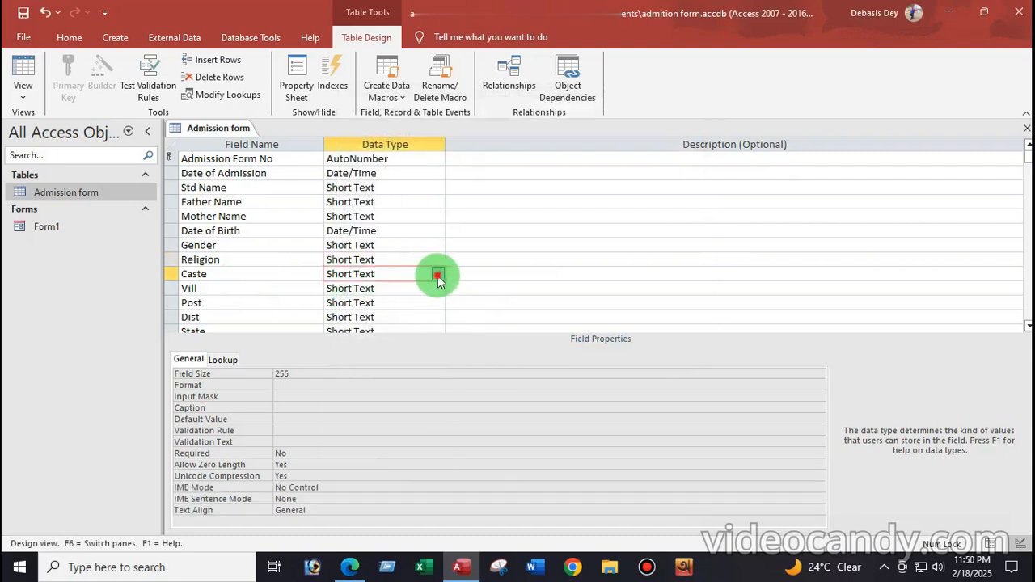
# Start a Lookup Wizard for Caste using typed-in values
pyautogui.click(437, 275)
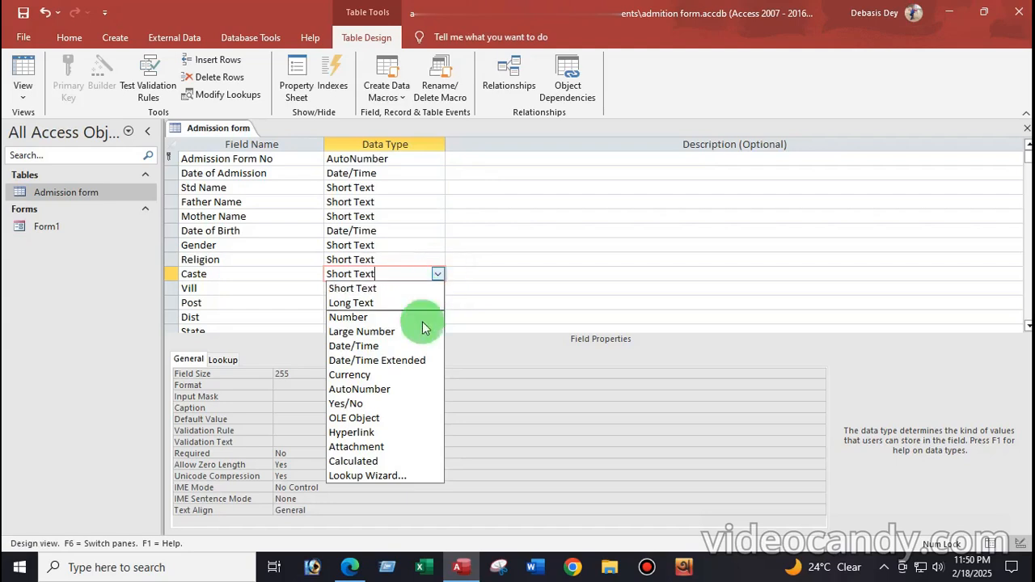
pyautogui.click(371, 477)
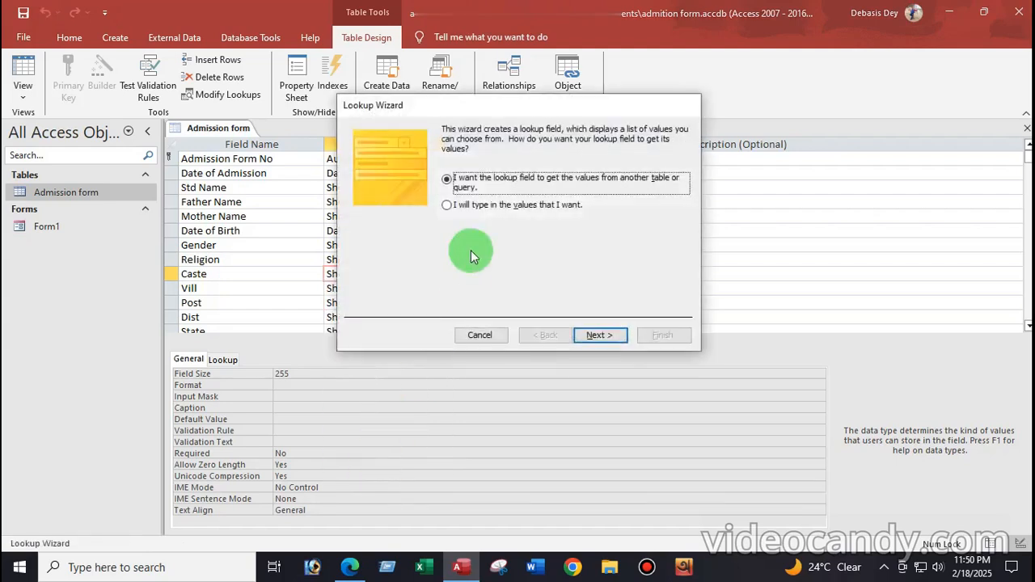
pyautogui.click(448, 207)
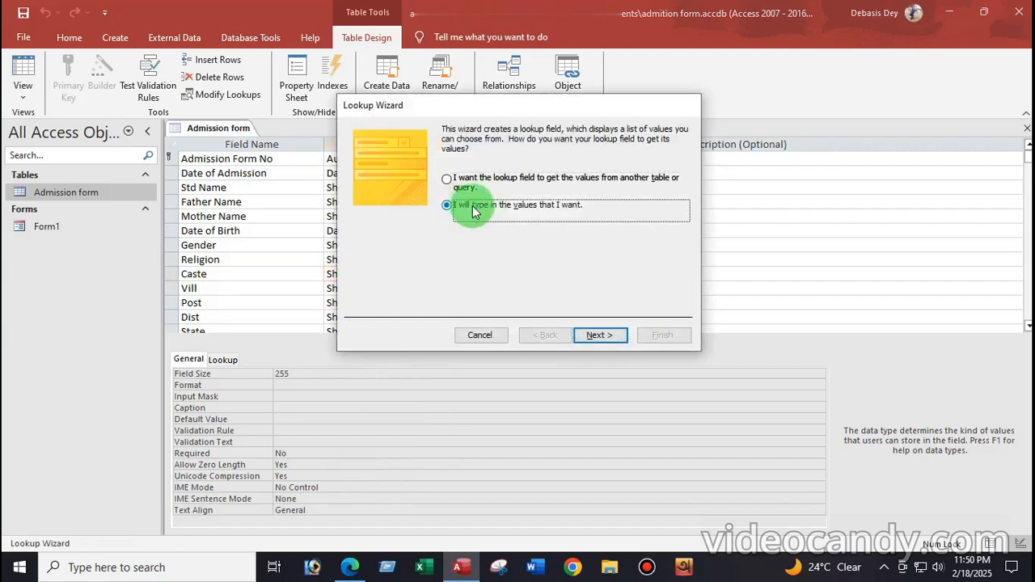
pyautogui.click(596, 338)
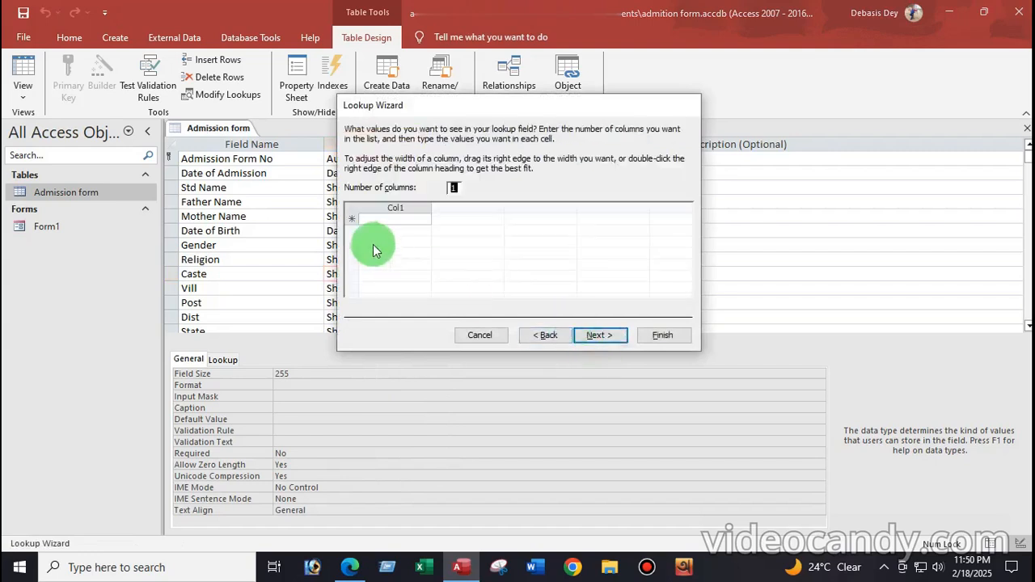
# Enter Gen, Sc, ST and OBC, allow multiple values and finish the Caste lookup
pyautogui.click(391, 220)
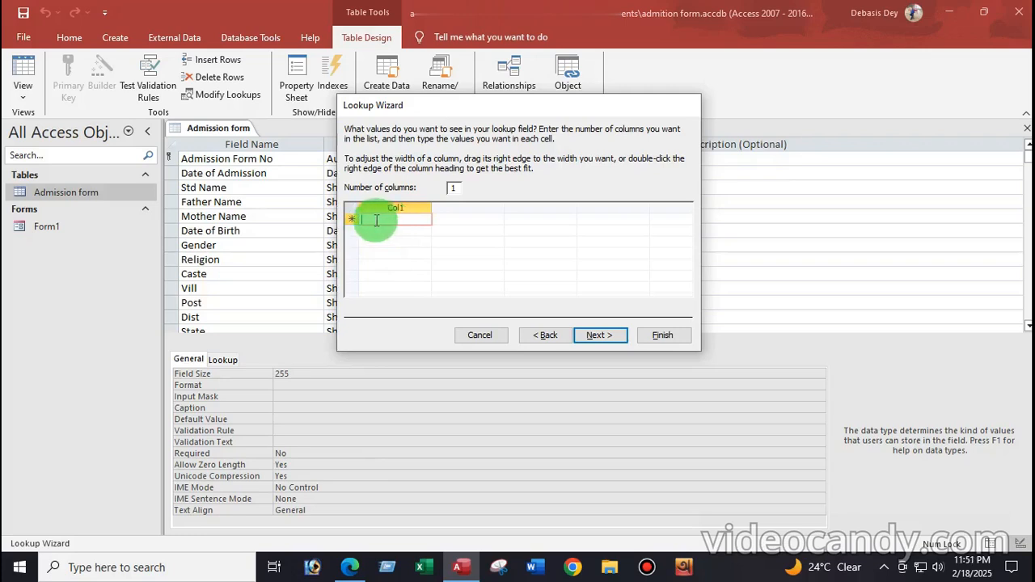
pyautogui.write('G')
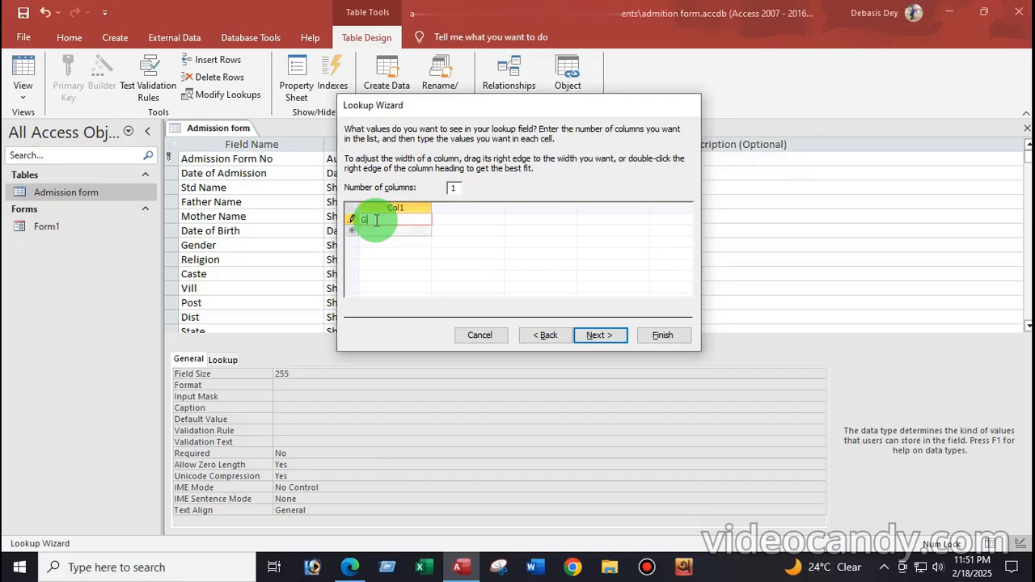
pyautogui.write('en')
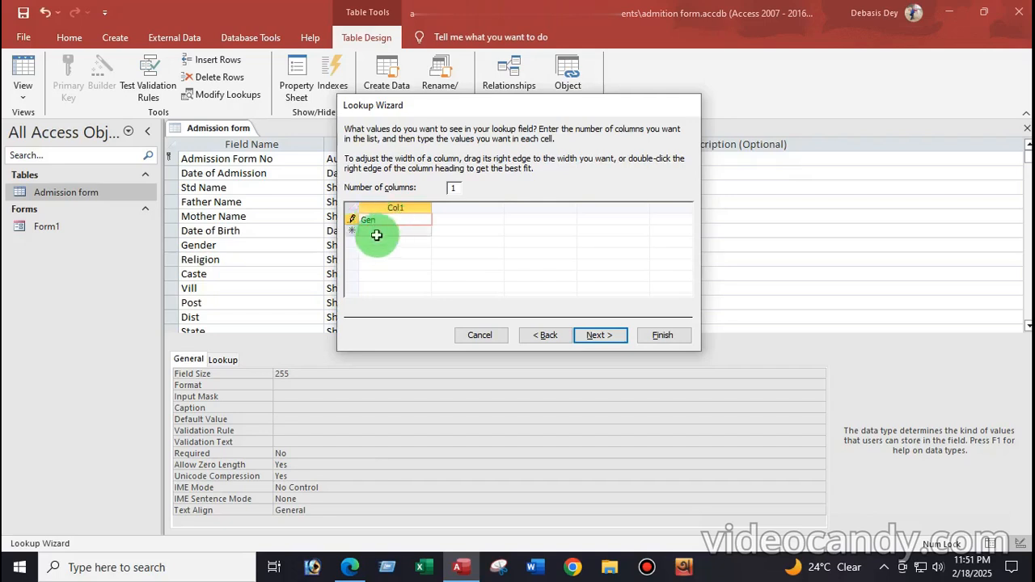
pyautogui.click(370, 232)
pyautogui.write('Sc')
pyautogui.click(378, 242)
pyautogui.write('ST')
pyautogui.click(380, 255)
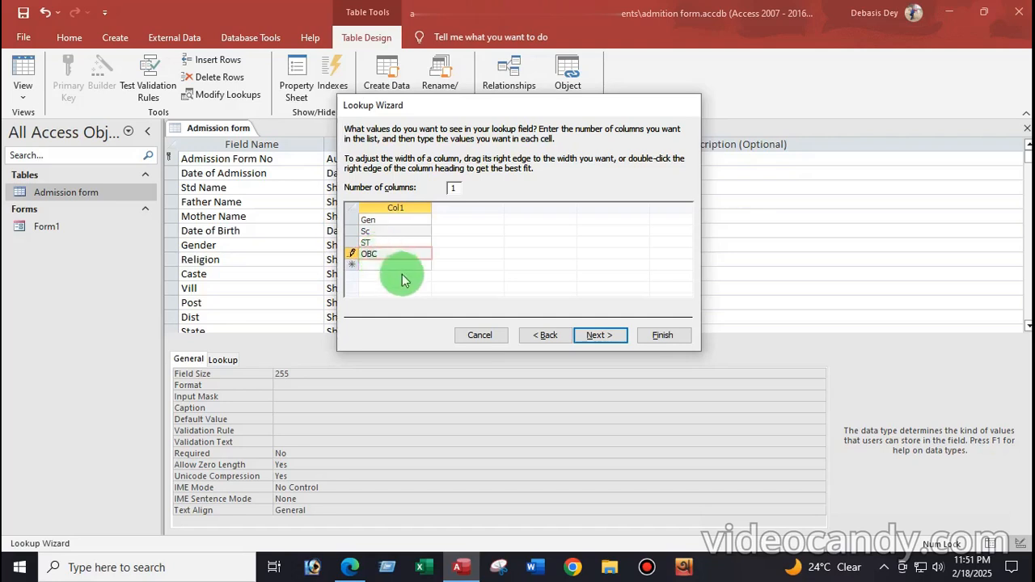
pyautogui.click(601, 335)
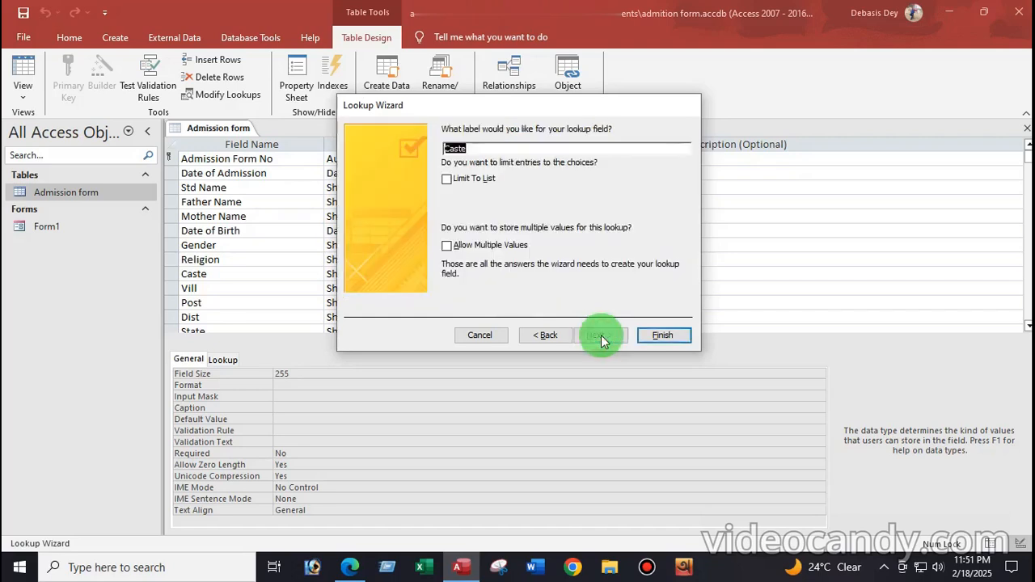
pyautogui.click(447, 245)
pyautogui.click(662, 335)
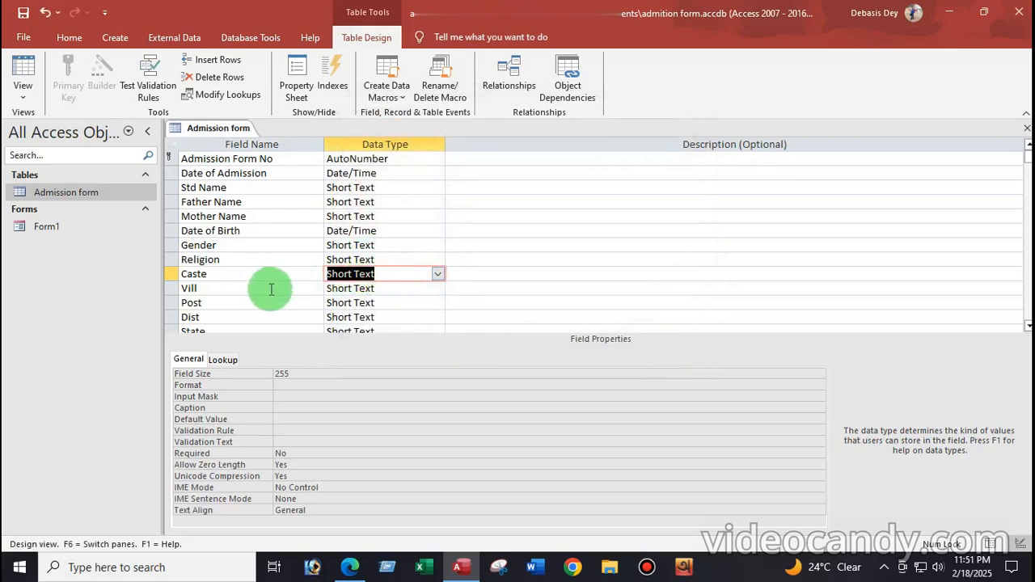
pyautogui.click(394, 288)
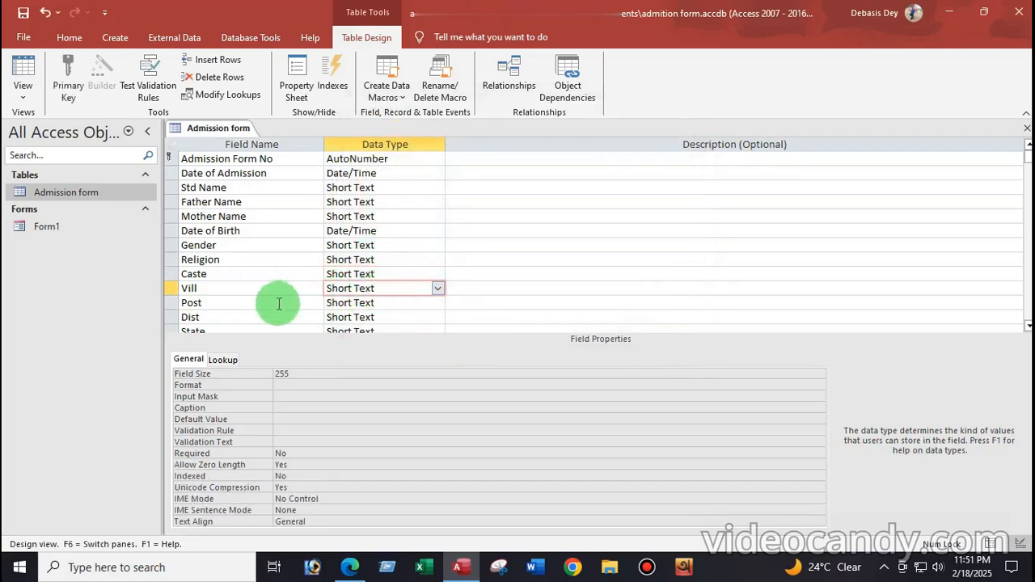
pyautogui.click(381, 302)
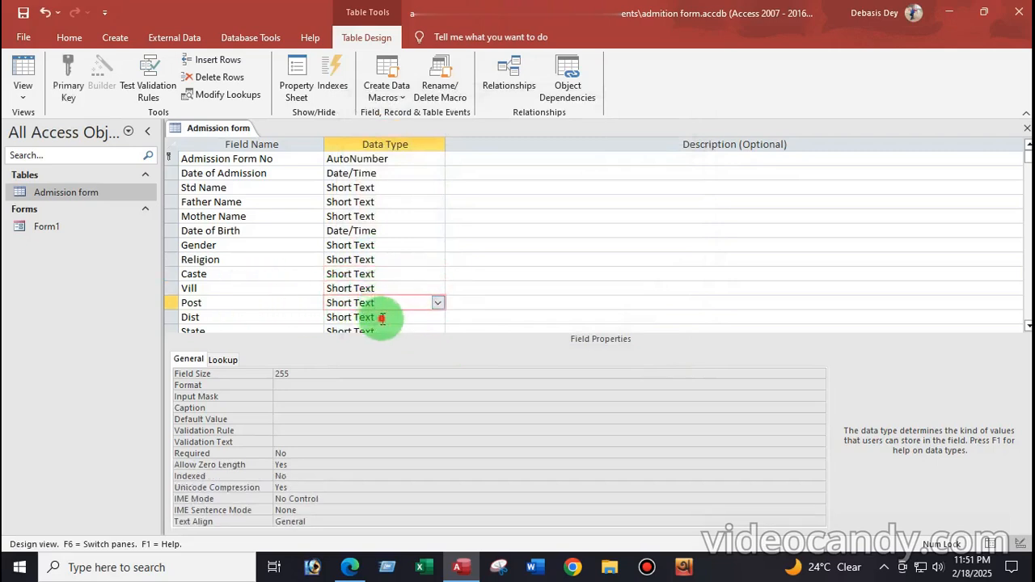
pyautogui.click(380, 318)
pyautogui.scroll(-1, 404, 267)
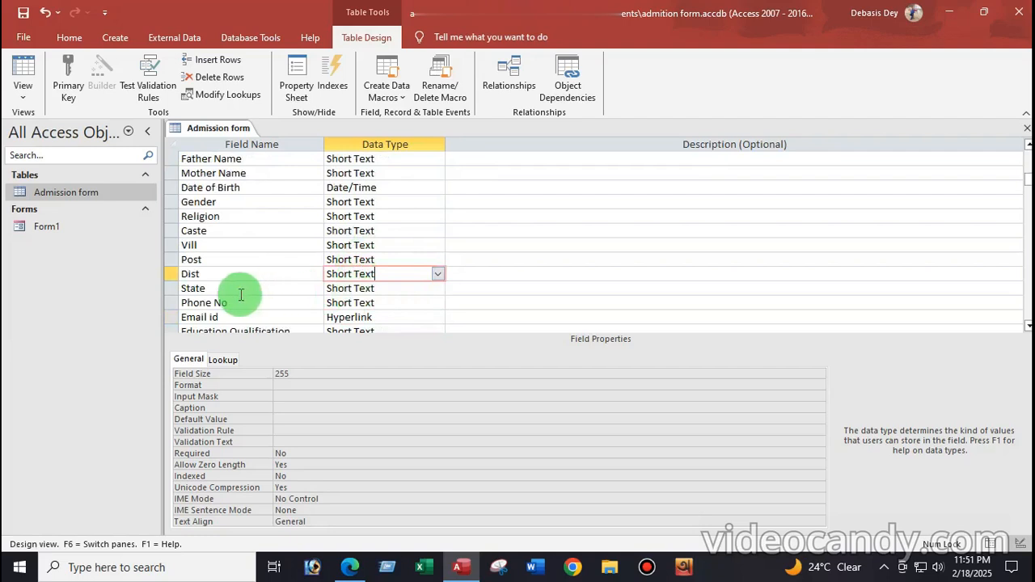
pyautogui.click(397, 289)
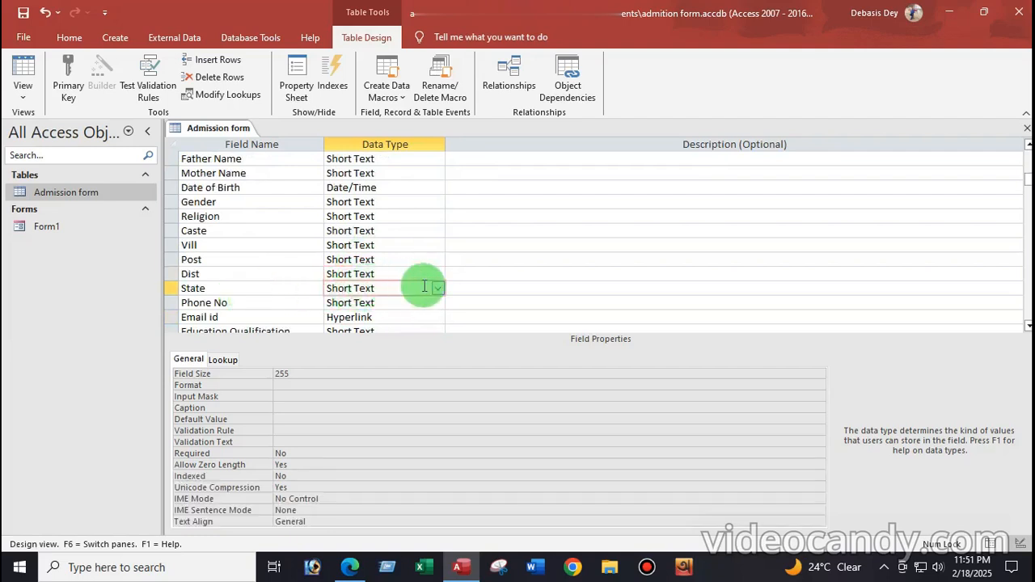
pyautogui.scroll(-1, 404, 279)
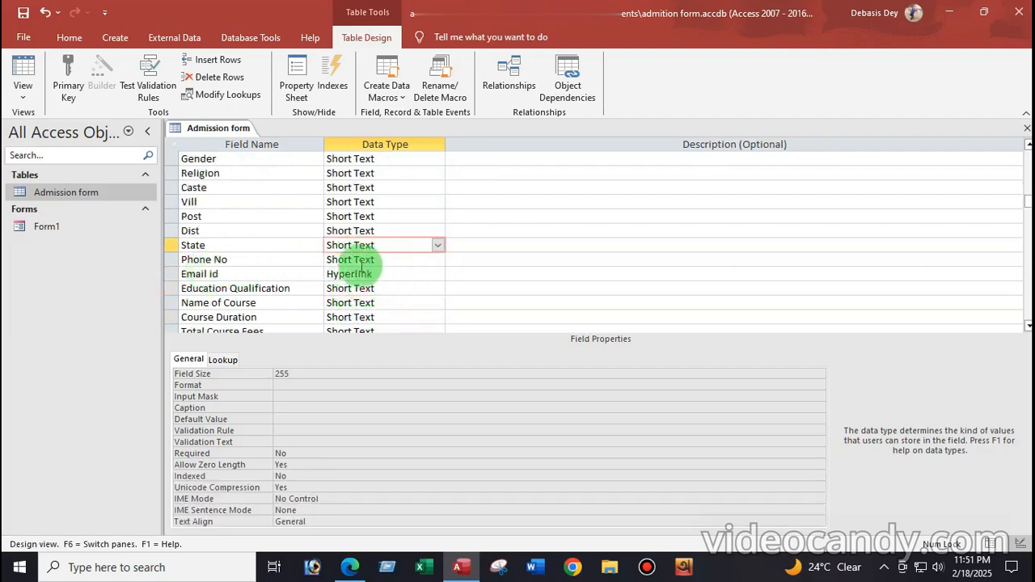
pyautogui.click(378, 262)
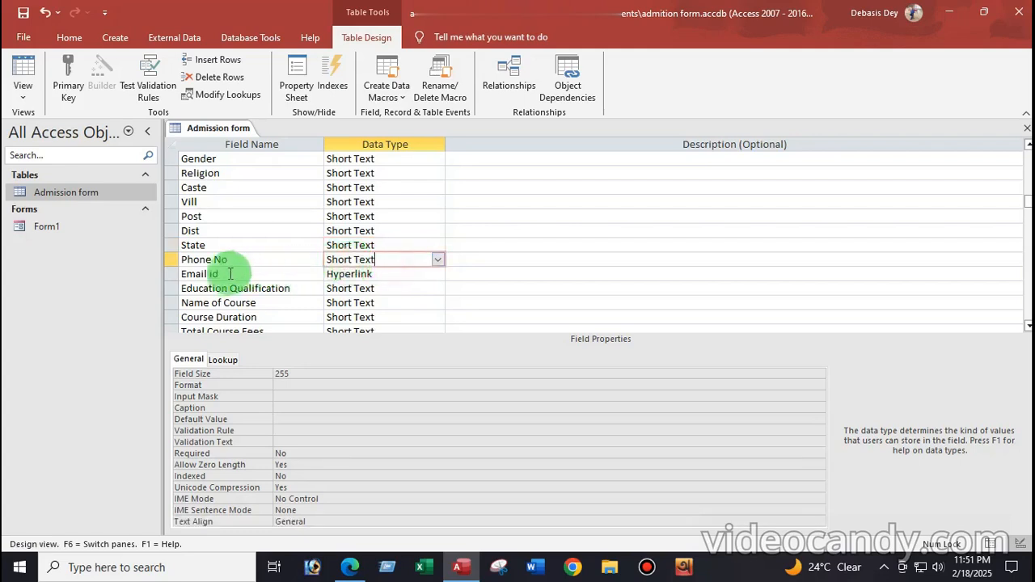
pyautogui.click(399, 276)
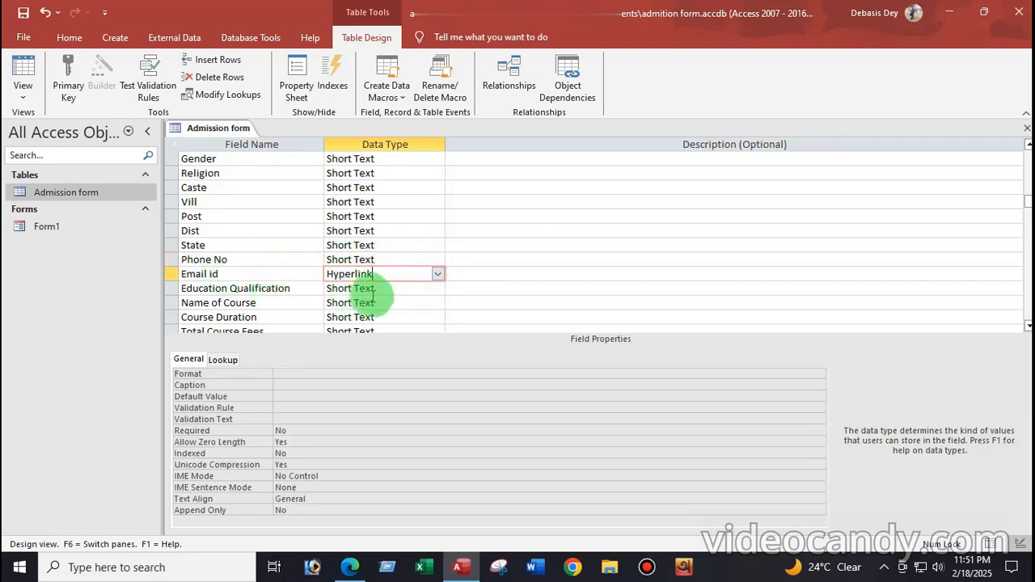
pyautogui.scroll(-2, 385, 289)
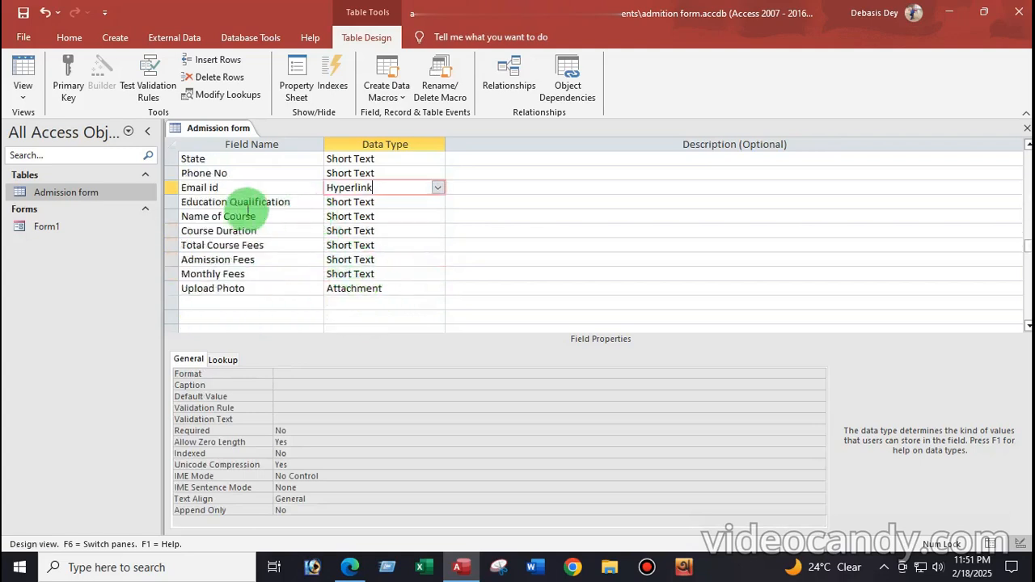
pyautogui.click(389, 204)
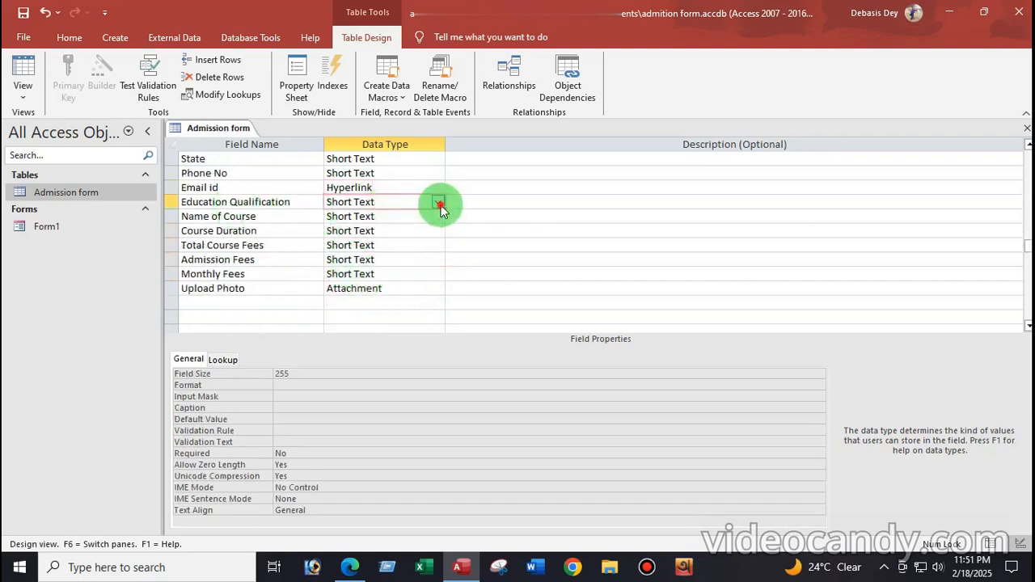
# Start a Lookup Wizard for Education Qualification using typed-in values
pyautogui.click(437, 203)
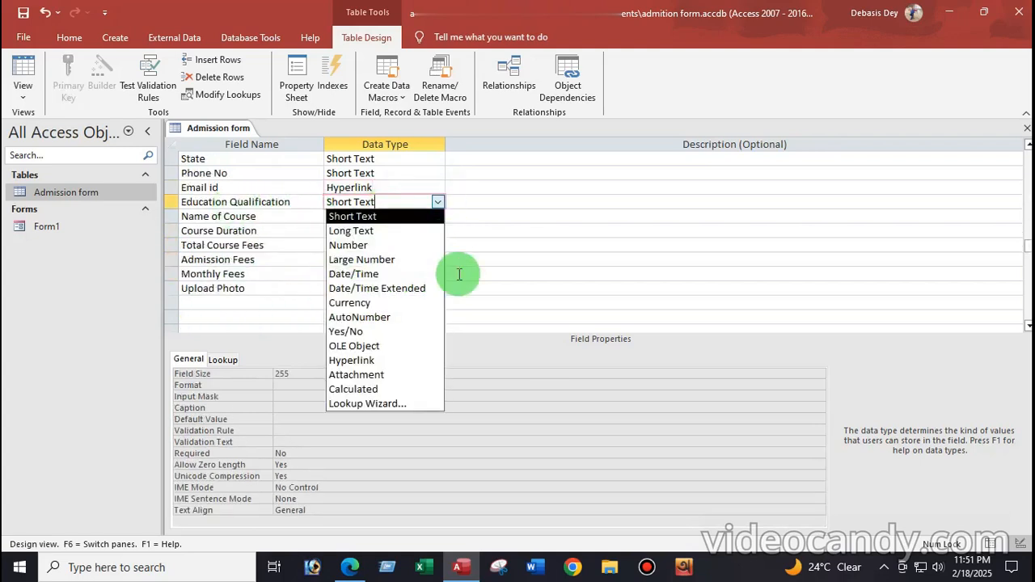
pyautogui.click(365, 404)
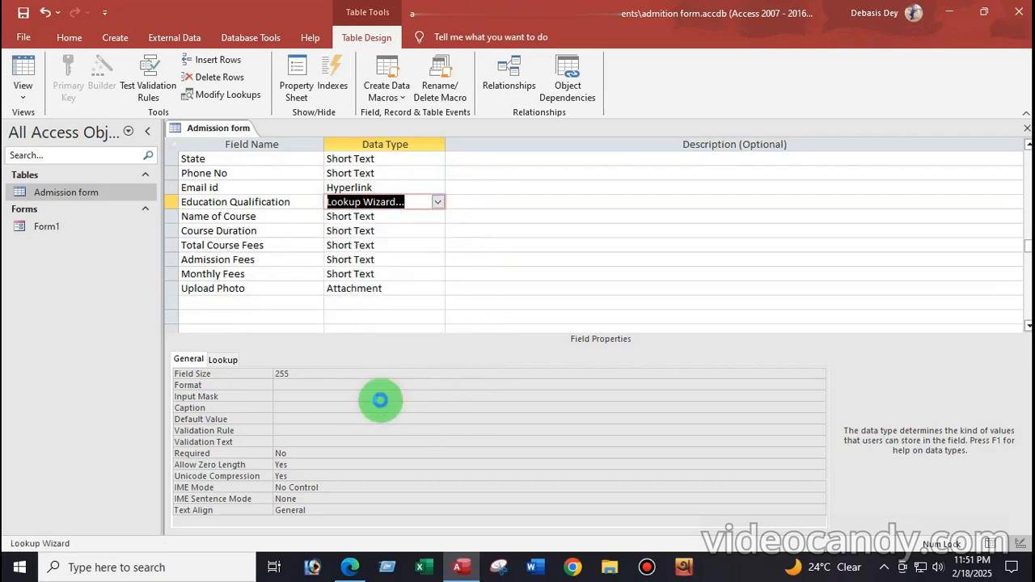
pyautogui.click(463, 207)
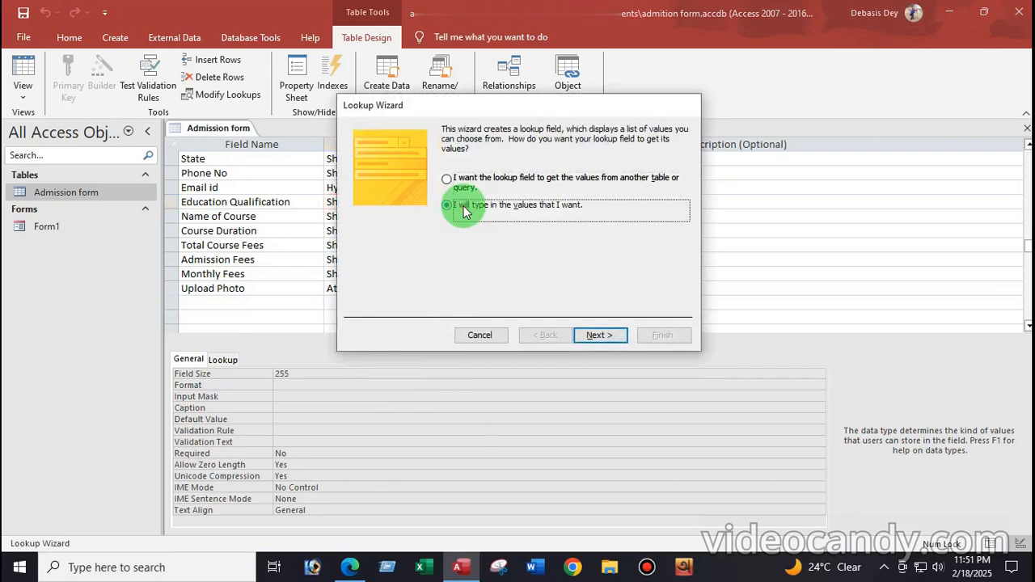
pyautogui.click(602, 337)
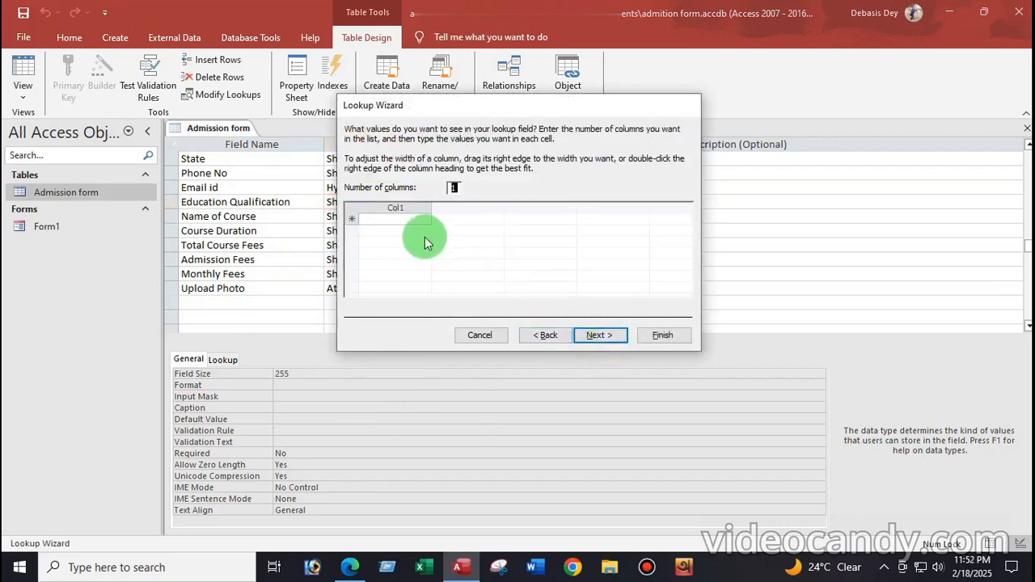
pyautogui.click(396, 221)
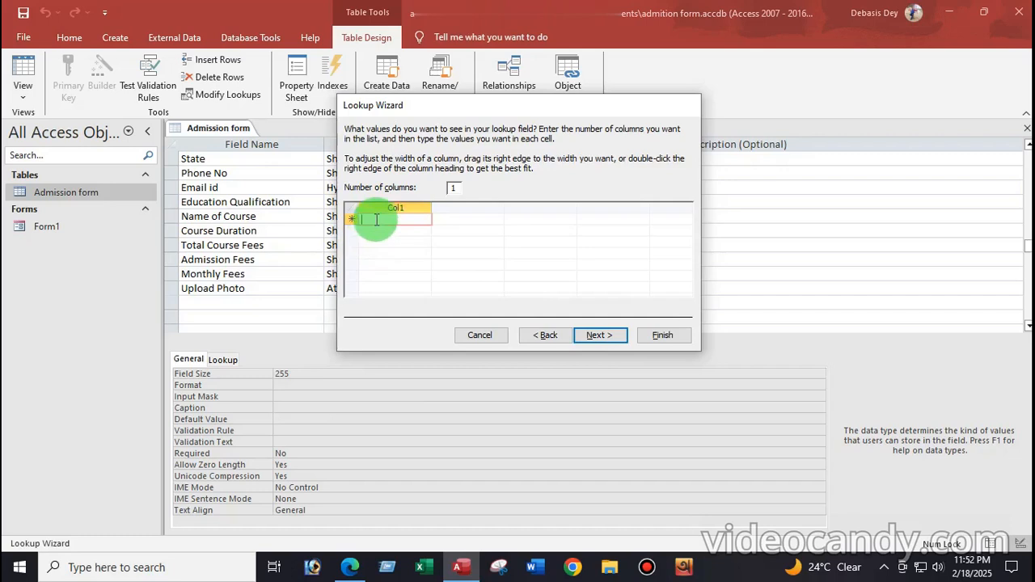
# Enter the Education Qualification values MP, HS, BA and MA
pyautogui.write('MP')
pyautogui.click(368, 231)
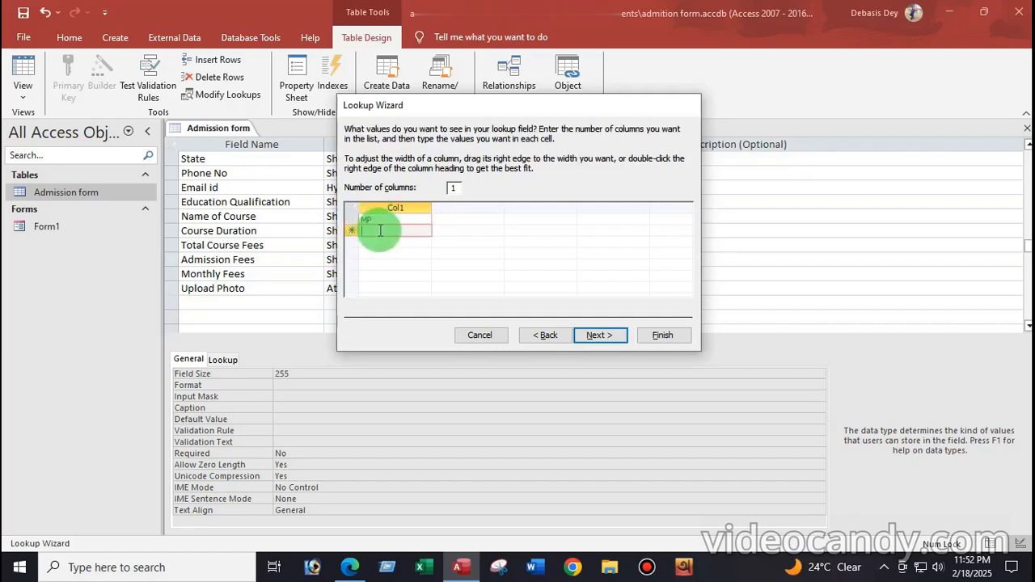
pyautogui.write('HS')
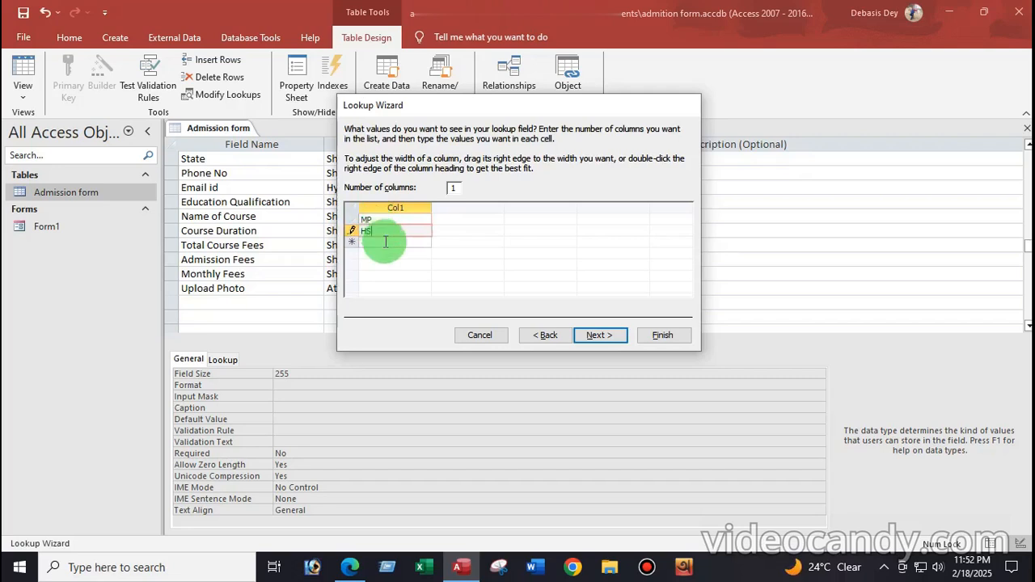
pyautogui.click(373, 242)
pyautogui.write('BA')
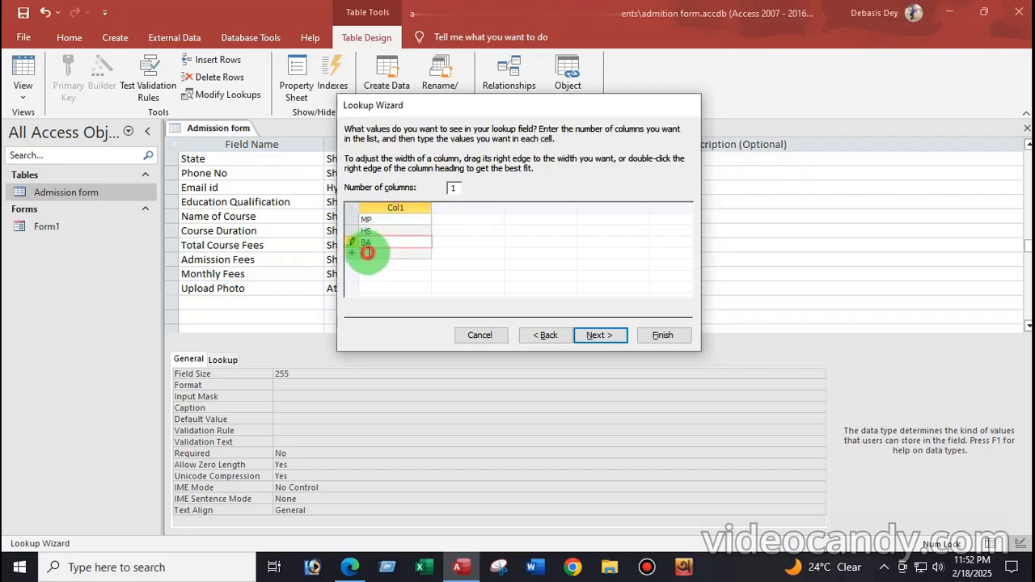
pyautogui.click(368, 253)
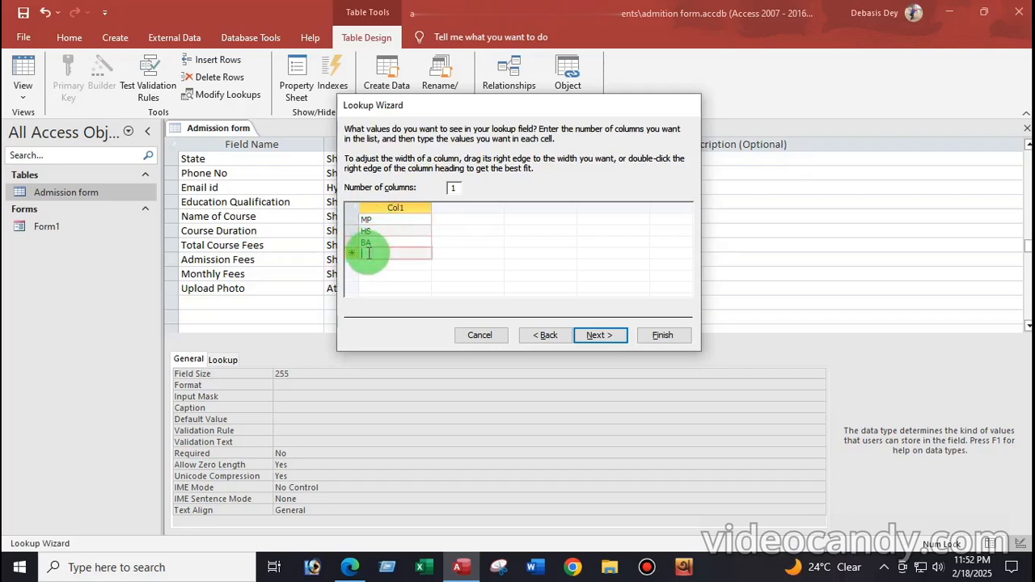
pyautogui.write('MA')
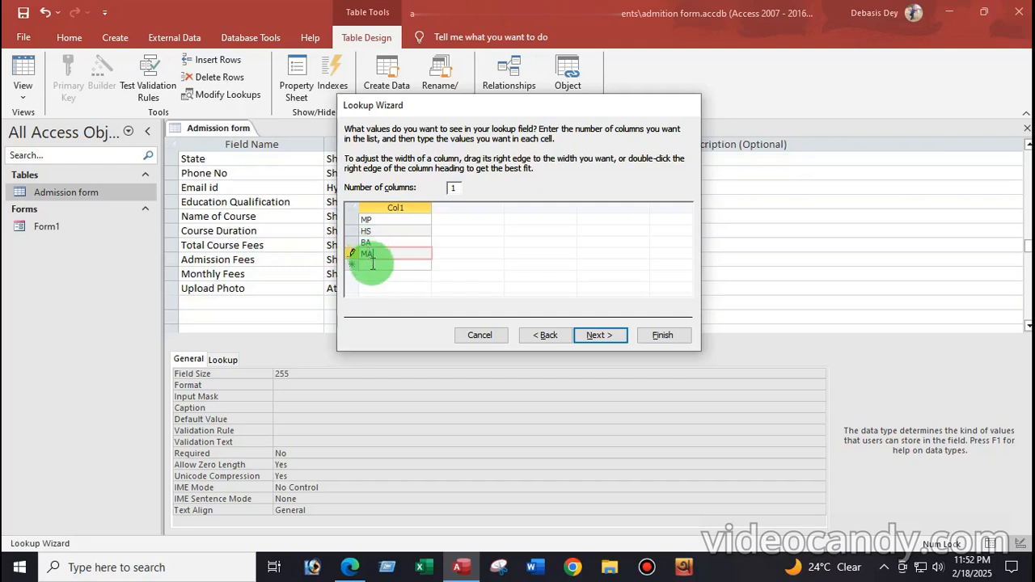
pyautogui.click(371, 264)
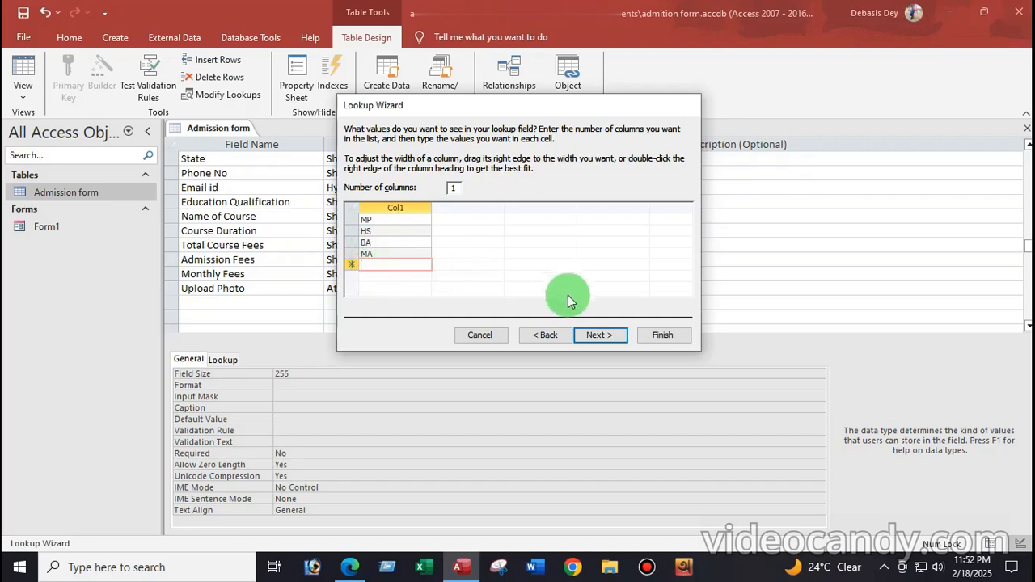
# Allow multiple values and finish the Education Qualification lookup
pyautogui.click(601, 334)
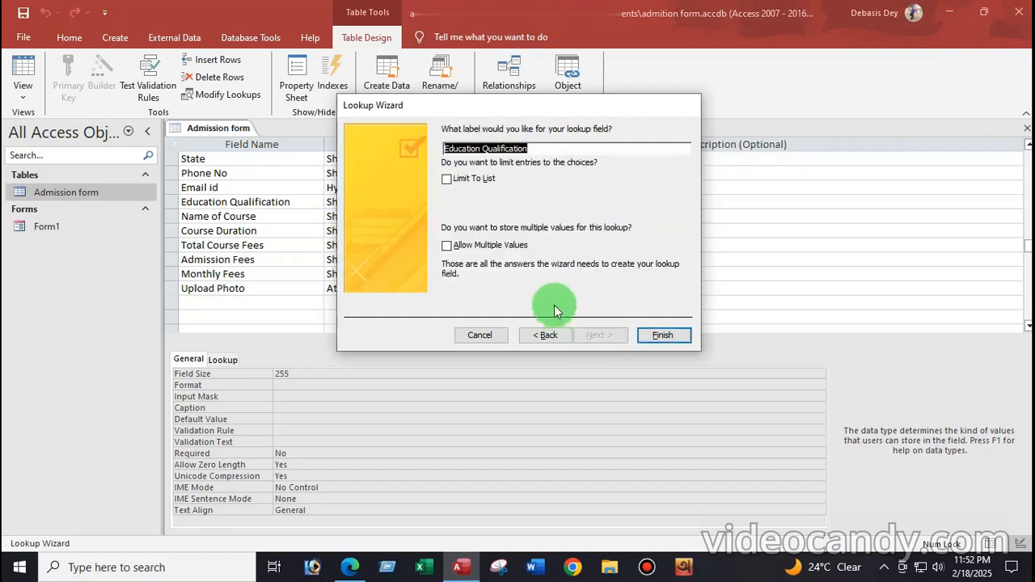
pyautogui.click(449, 248)
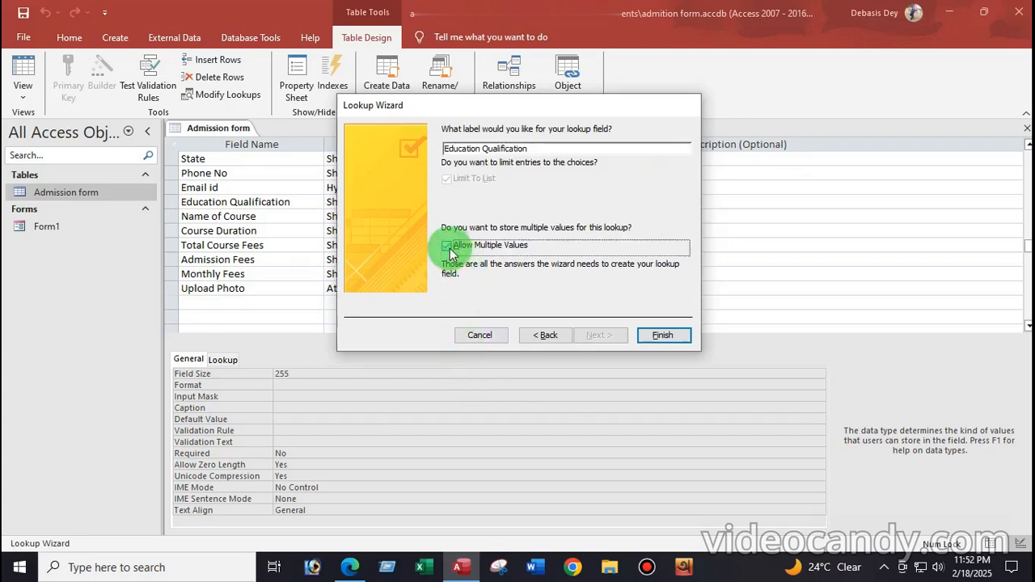
pyautogui.click(665, 335)
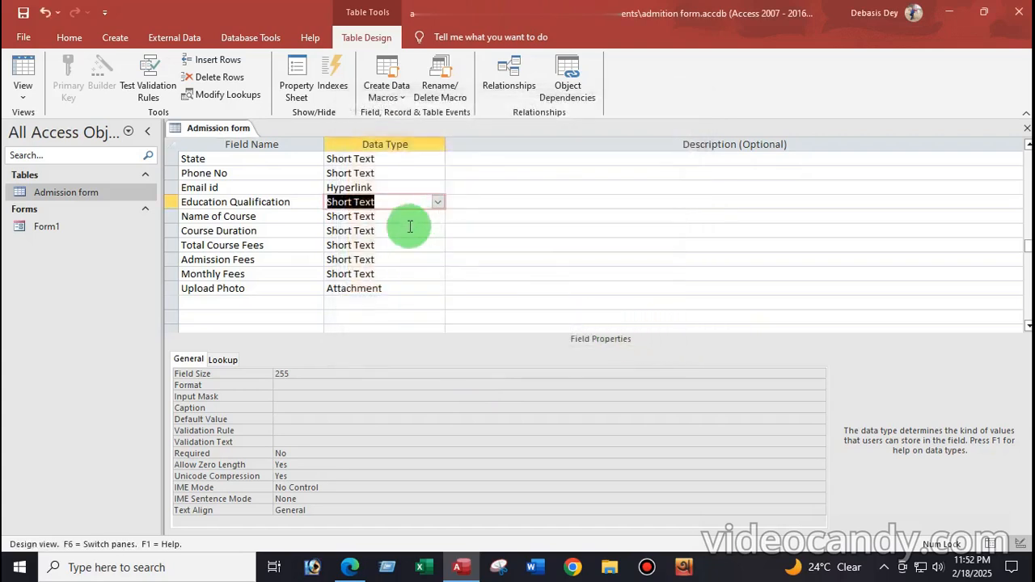
pyautogui.click(376, 217)
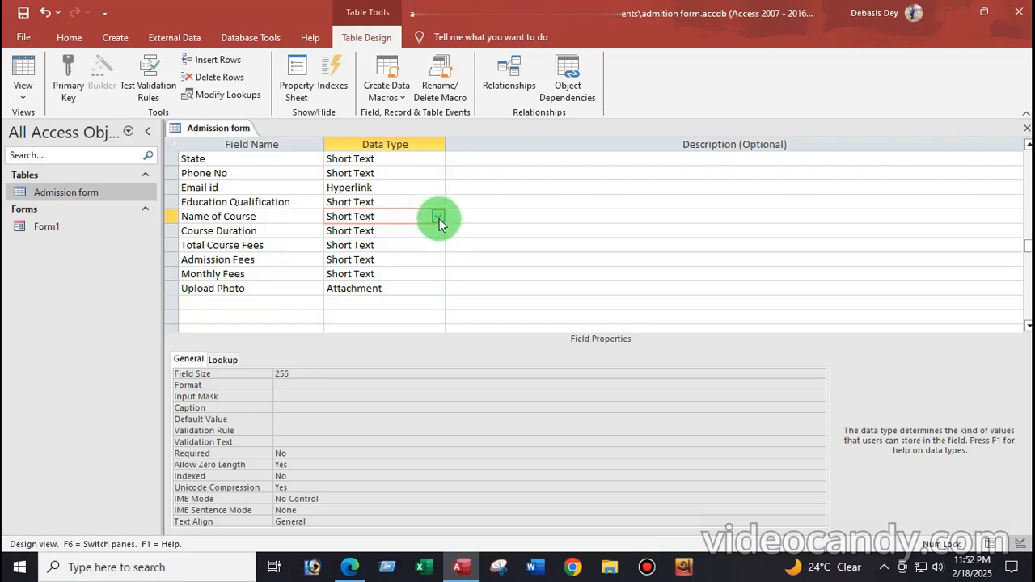
# Make Name of Course a lookup with typed values CITA, DITA, BCA and MCA
pyautogui.click(437, 217)
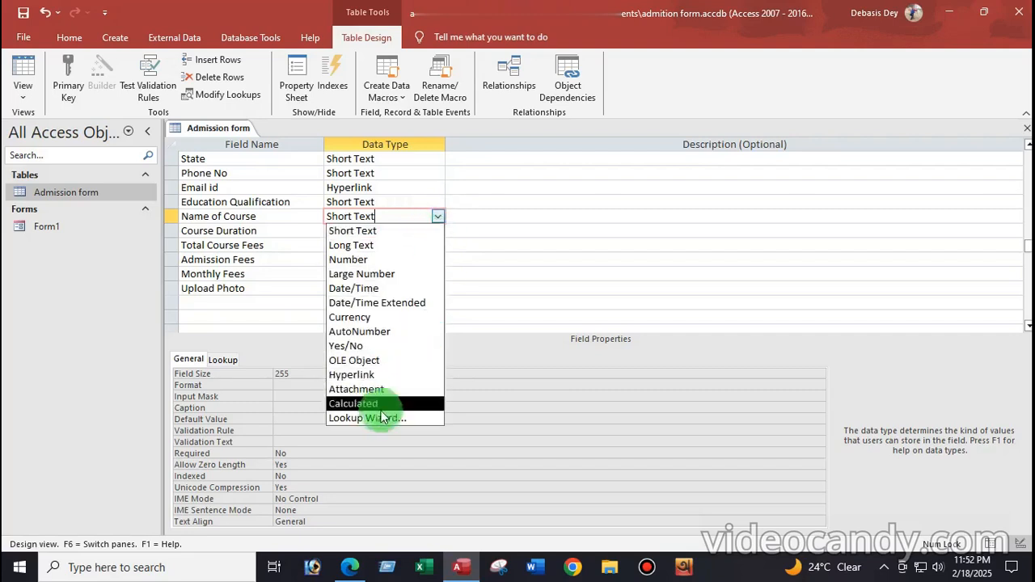
pyautogui.click(370, 418)
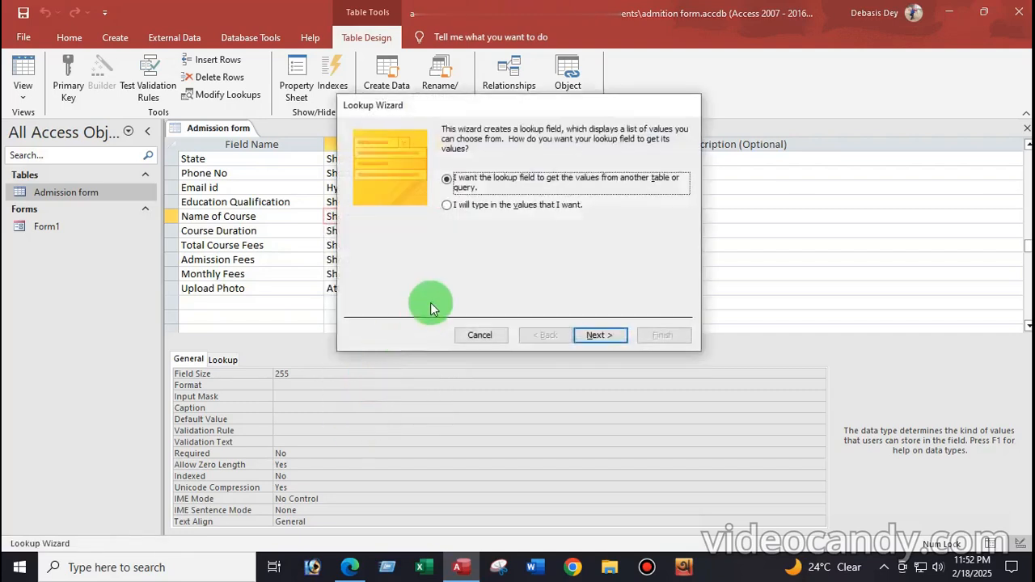
pyautogui.click(476, 209)
pyautogui.click(620, 343)
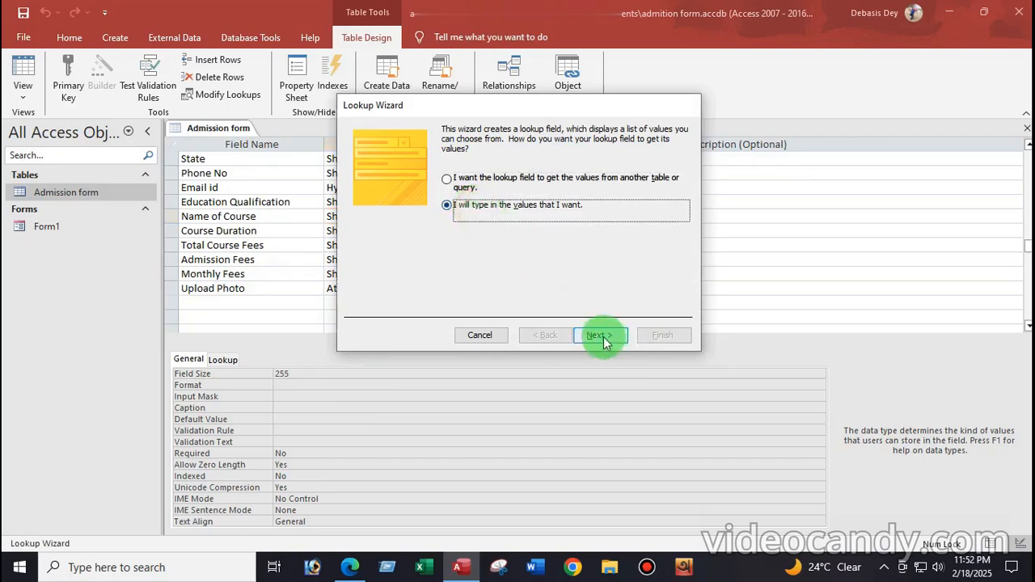
pyautogui.click(385, 222)
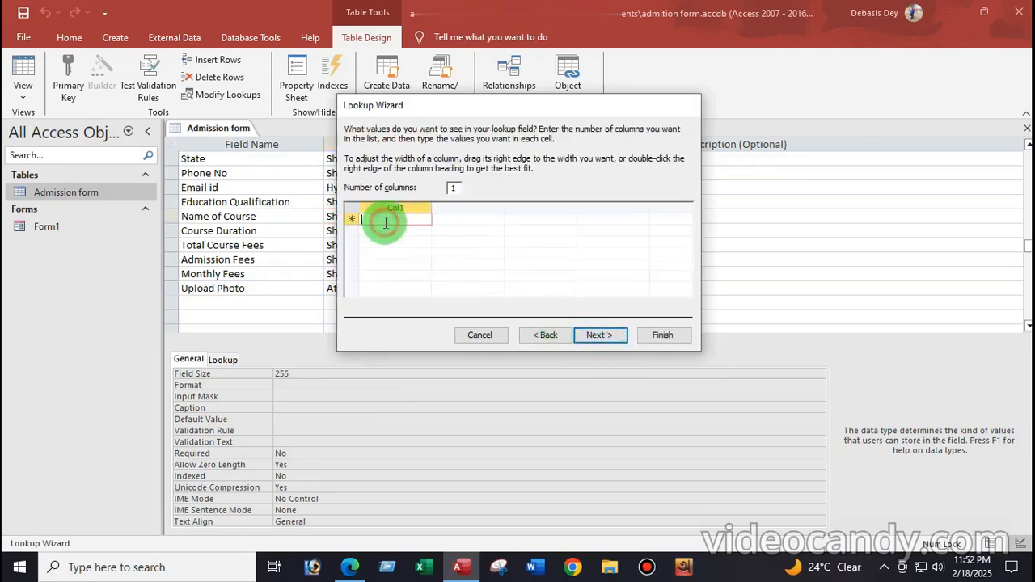
pyautogui.write('C')
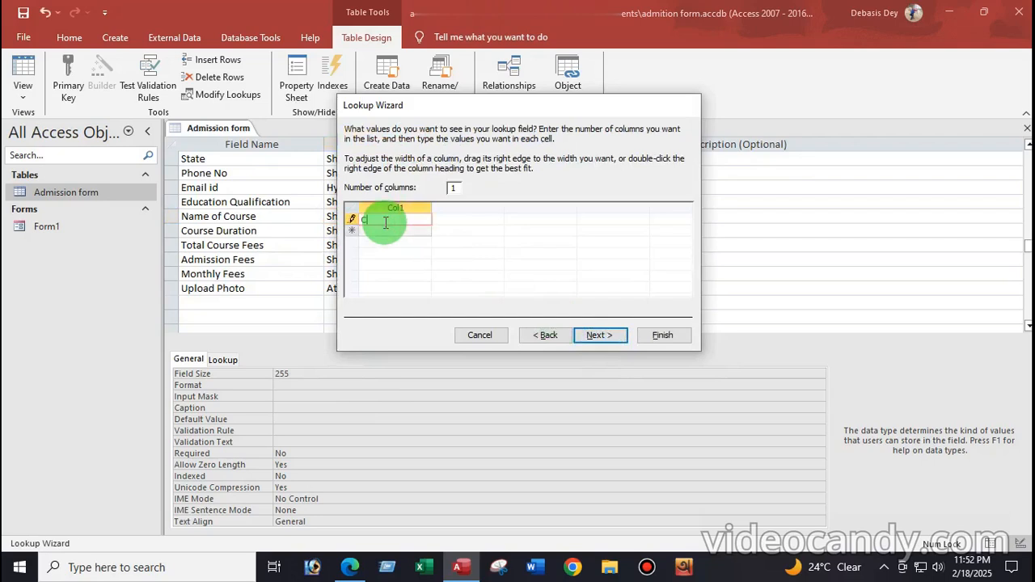
pyautogui.write('ITA')
pyautogui.click(374, 231)
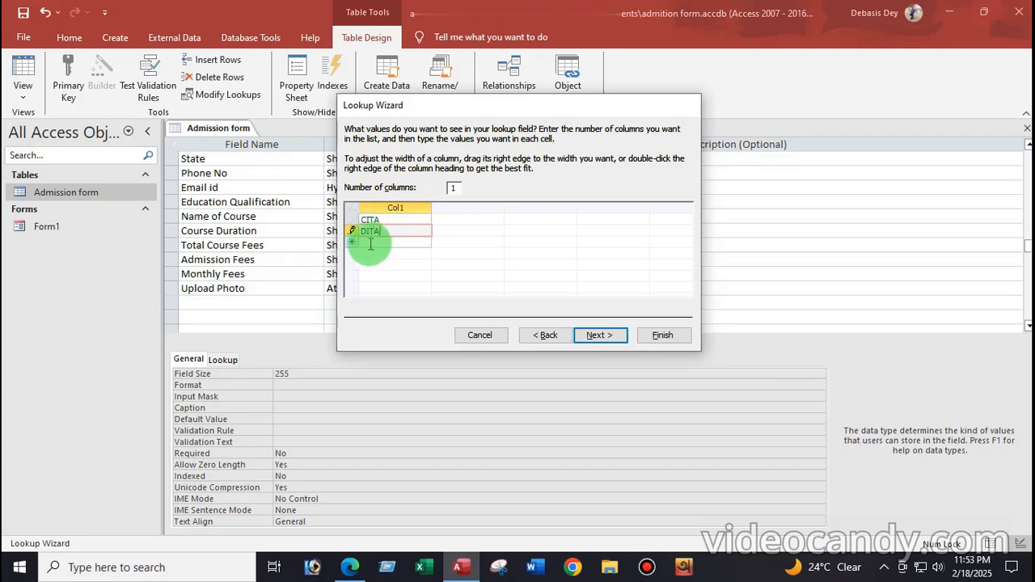
pyautogui.click(366, 241)
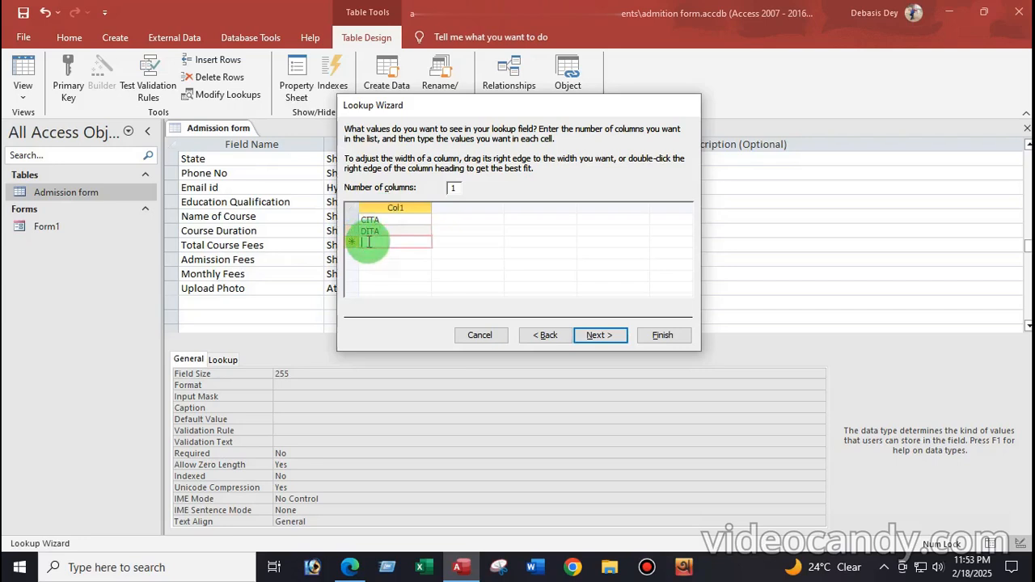
pyautogui.write('BCA')
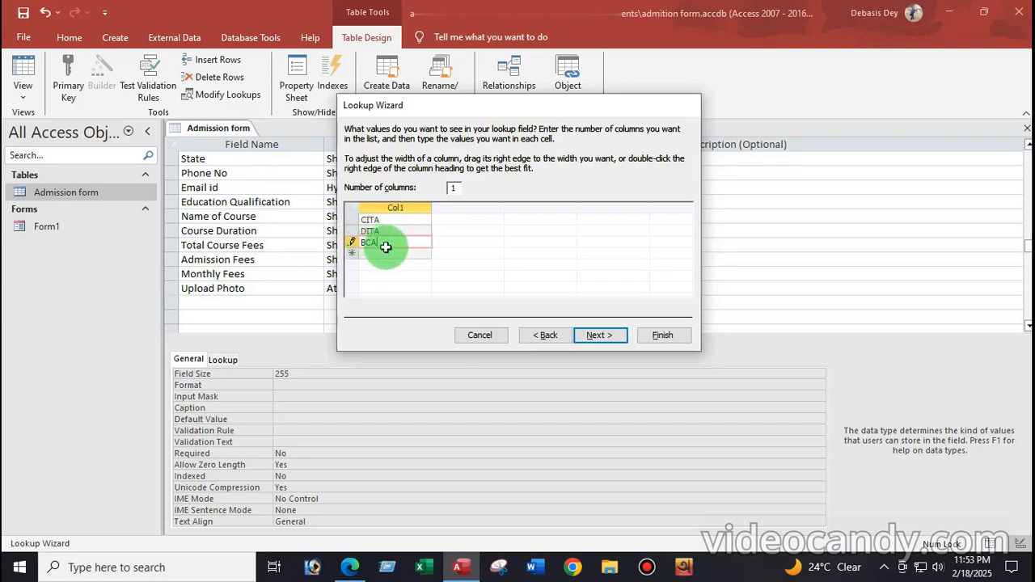
pyautogui.click(369, 255)
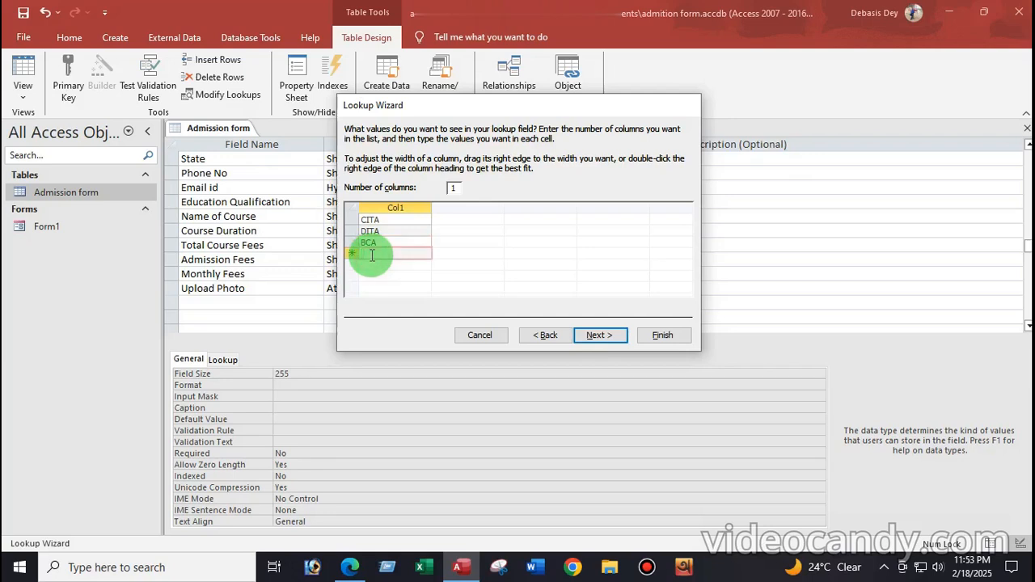
pyautogui.write('MCA')
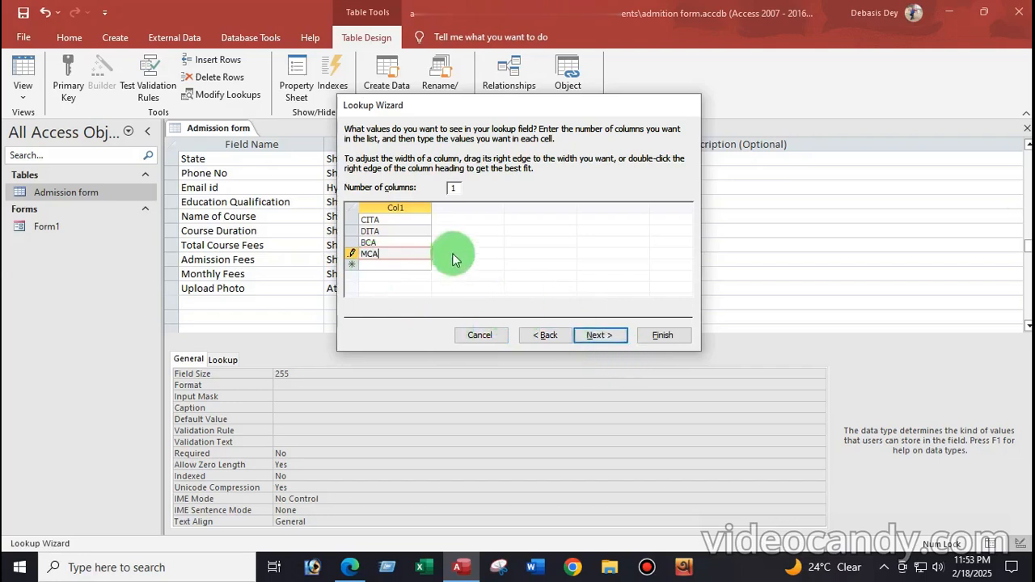
# Allow multiple values for the course lookup, finish it and confirm
pyautogui.click(597, 333)
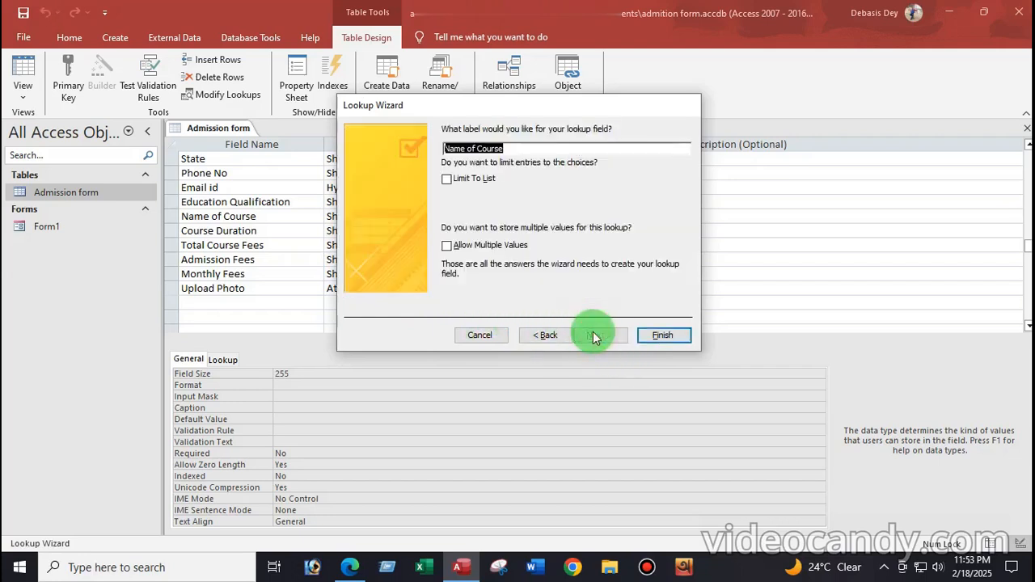
pyautogui.click(473, 244)
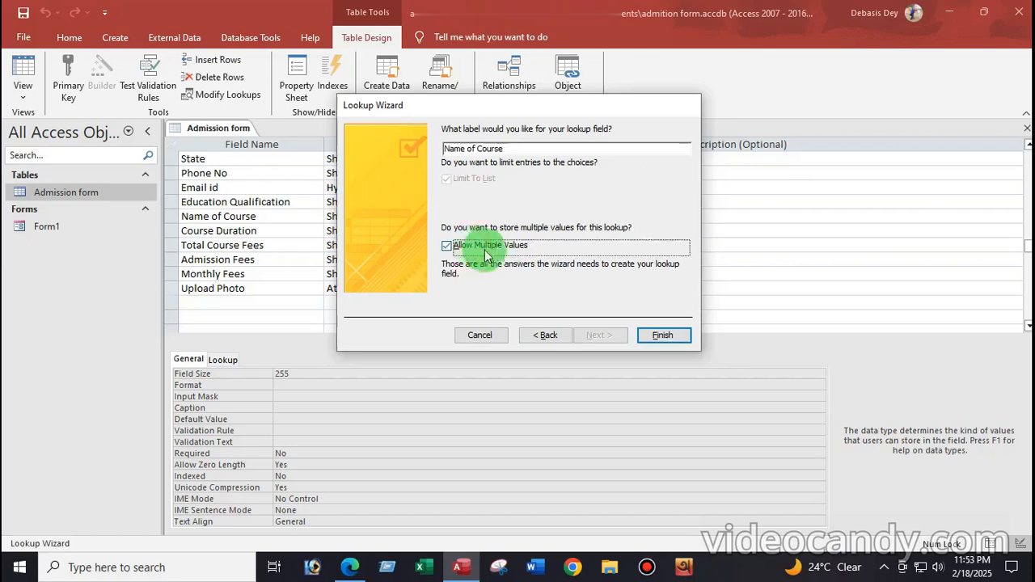
pyautogui.click(663, 337)
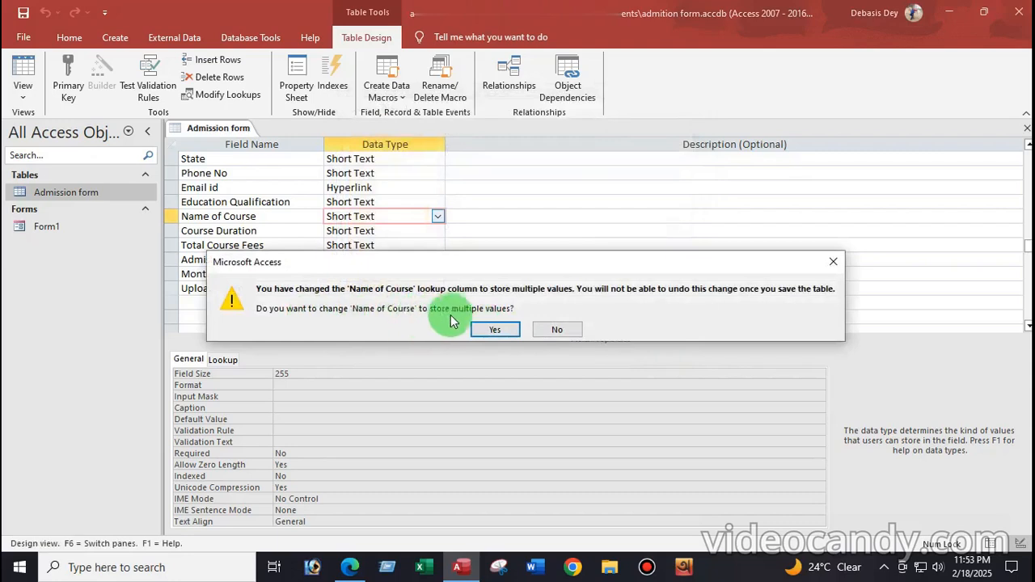
pyautogui.click(495, 330)
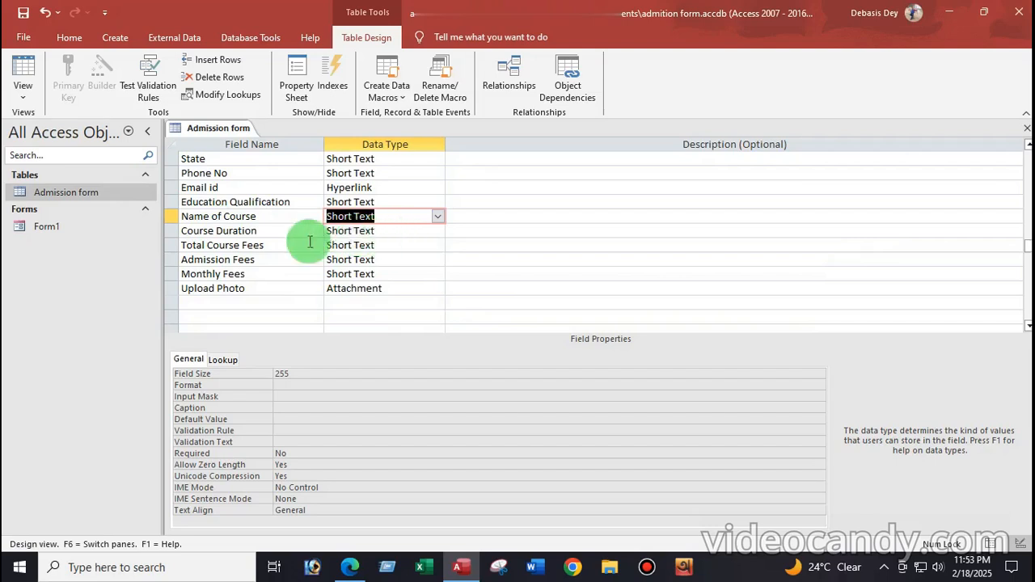
pyautogui.click(397, 234)
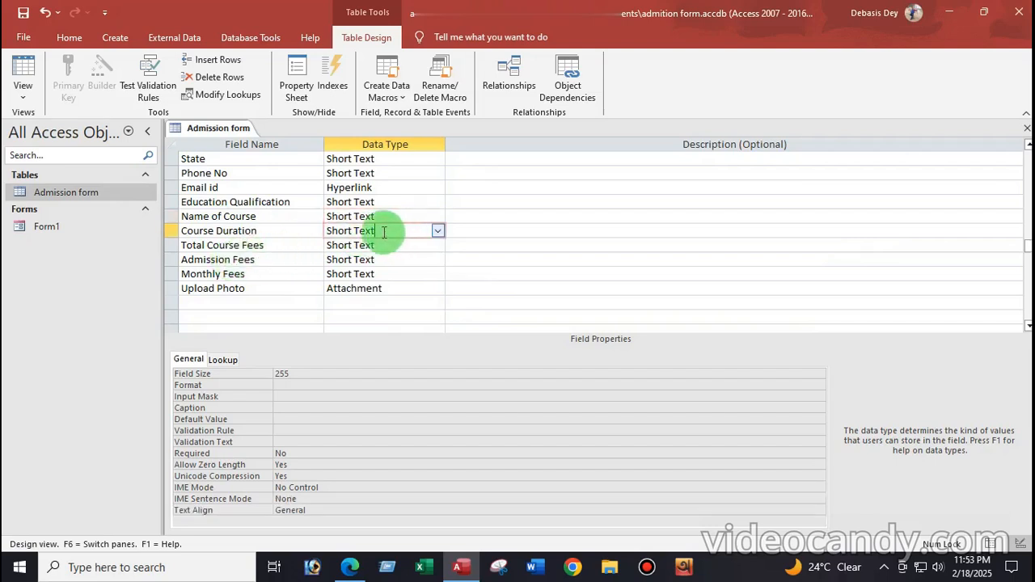
pyautogui.click(438, 232)
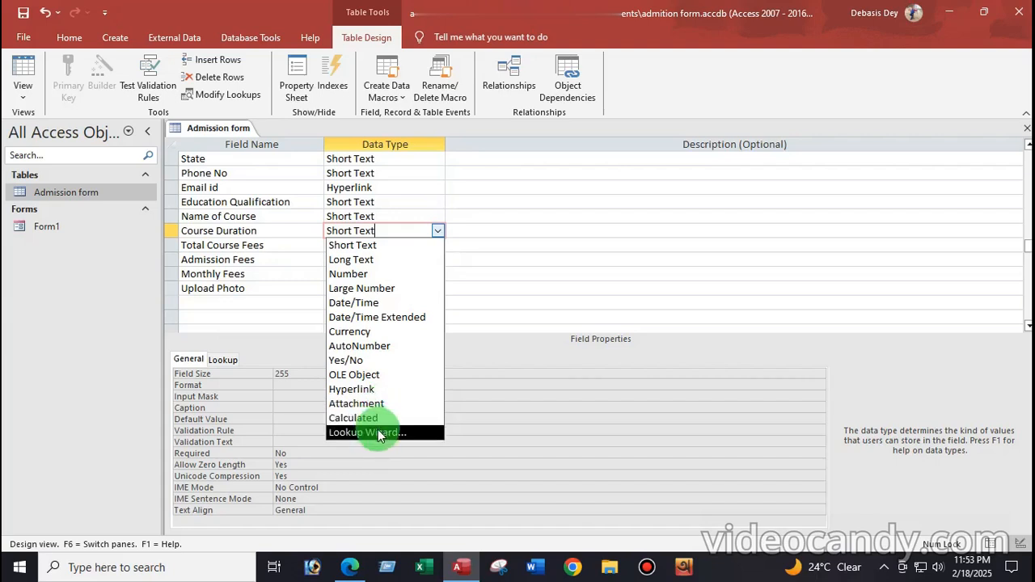
pyautogui.click(437, 231)
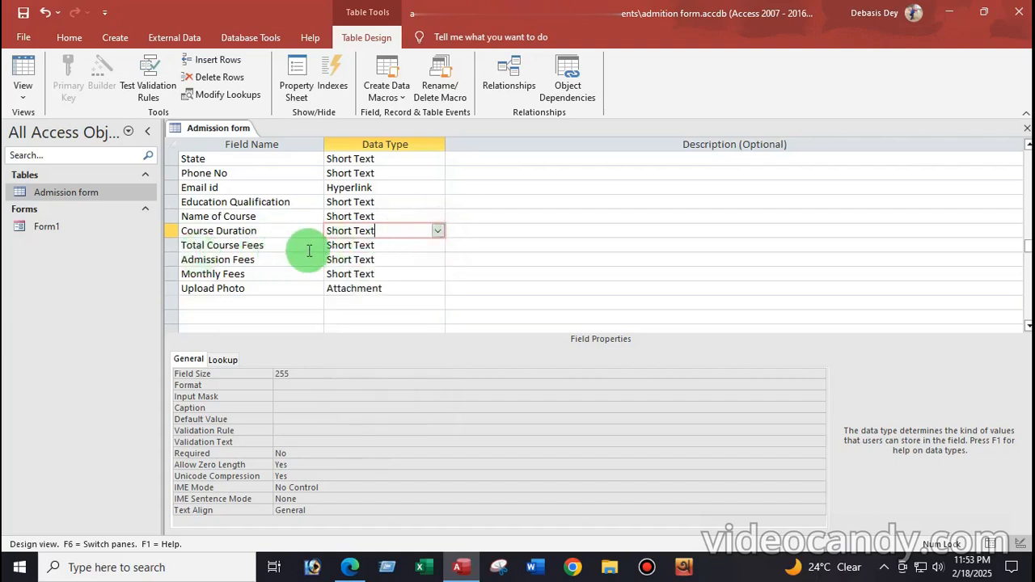
pyautogui.click(384, 245)
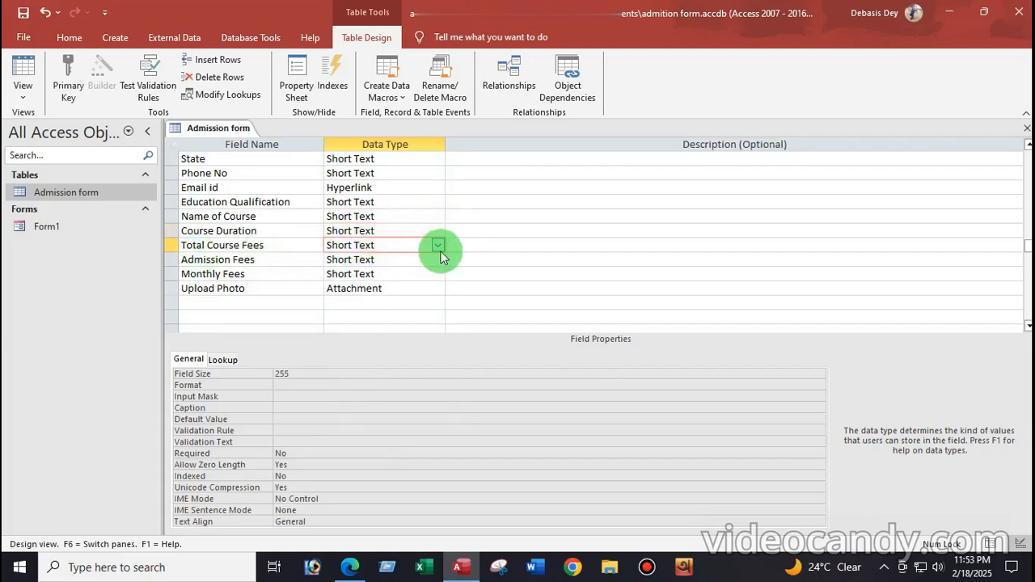
pyautogui.click(438, 246)
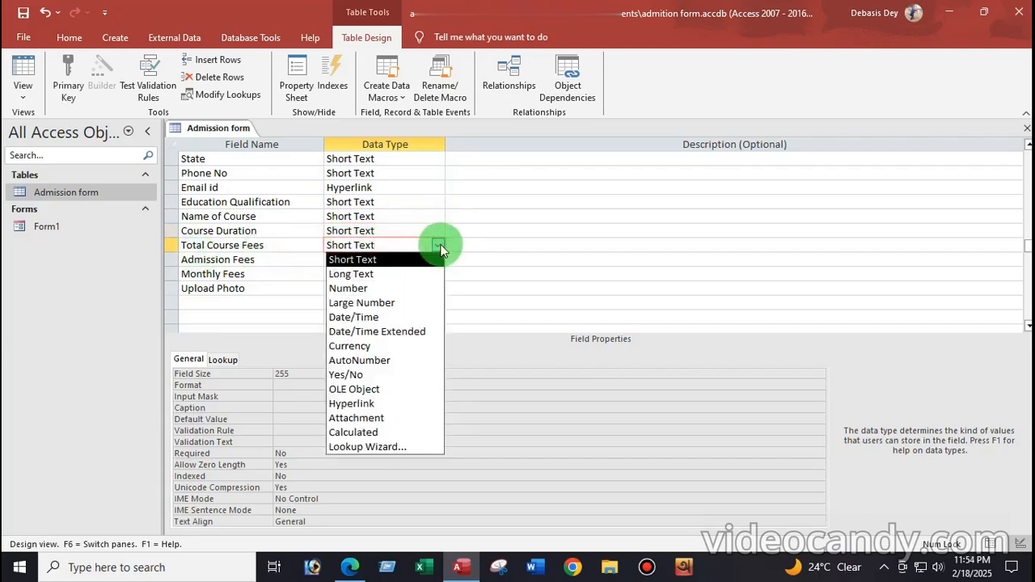
pyautogui.click(439, 247)
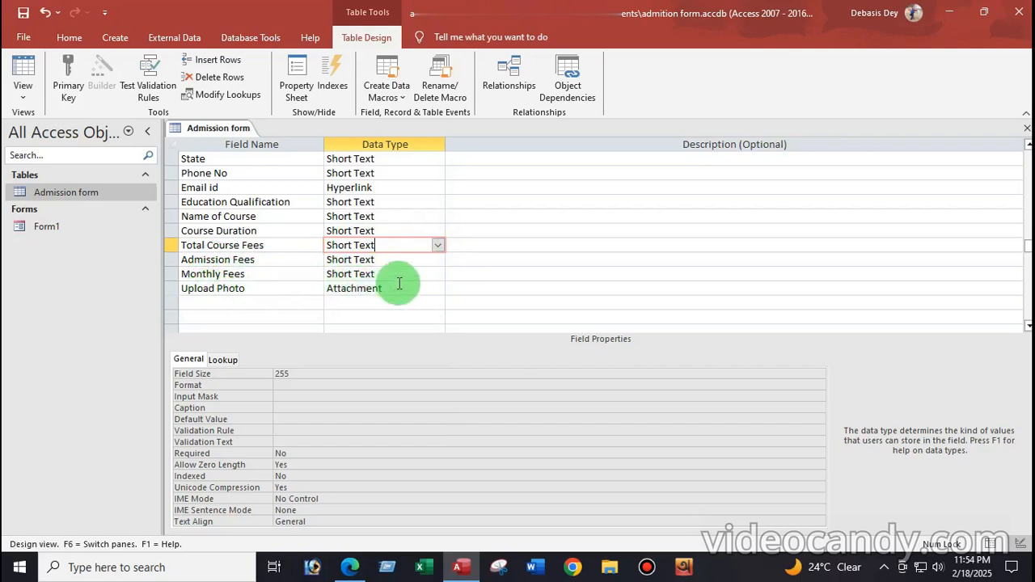
pyautogui.scroll(-1, 399, 283)
pyautogui.scroll(5, 386, 278)
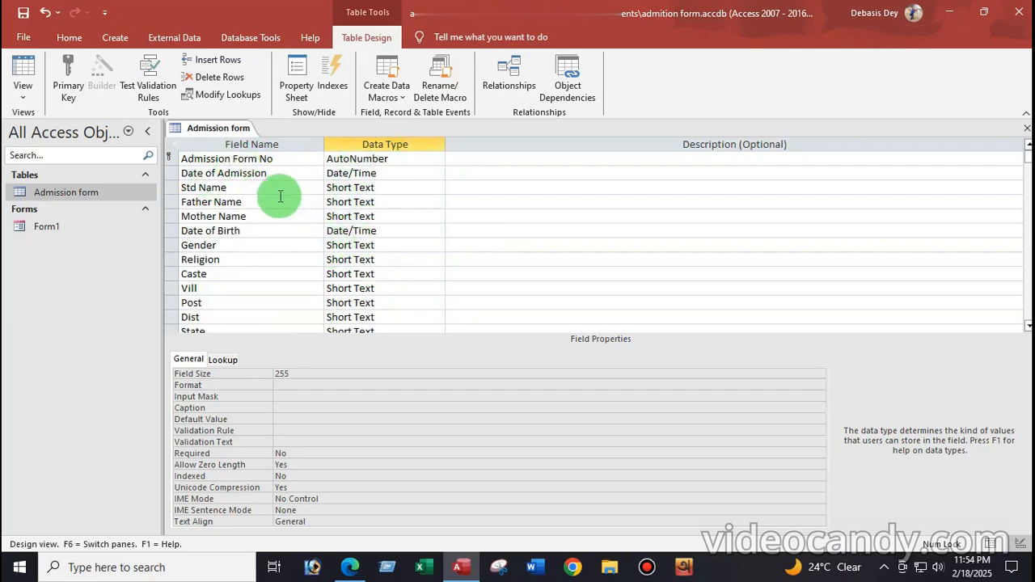
# Save the Admission form table and switch it to Datasheet View
pyautogui.click(23, 94)
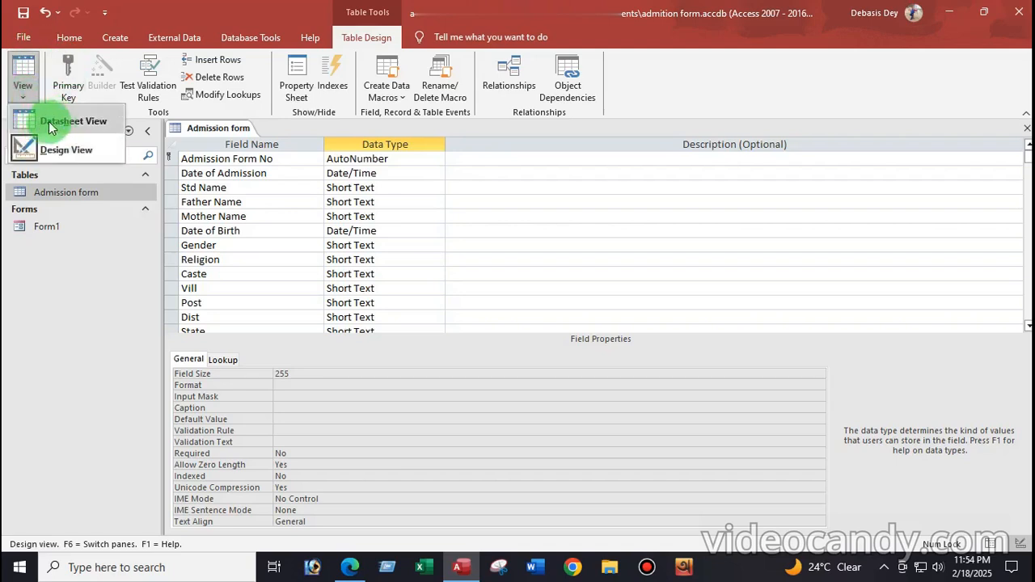
pyautogui.click(48, 122)
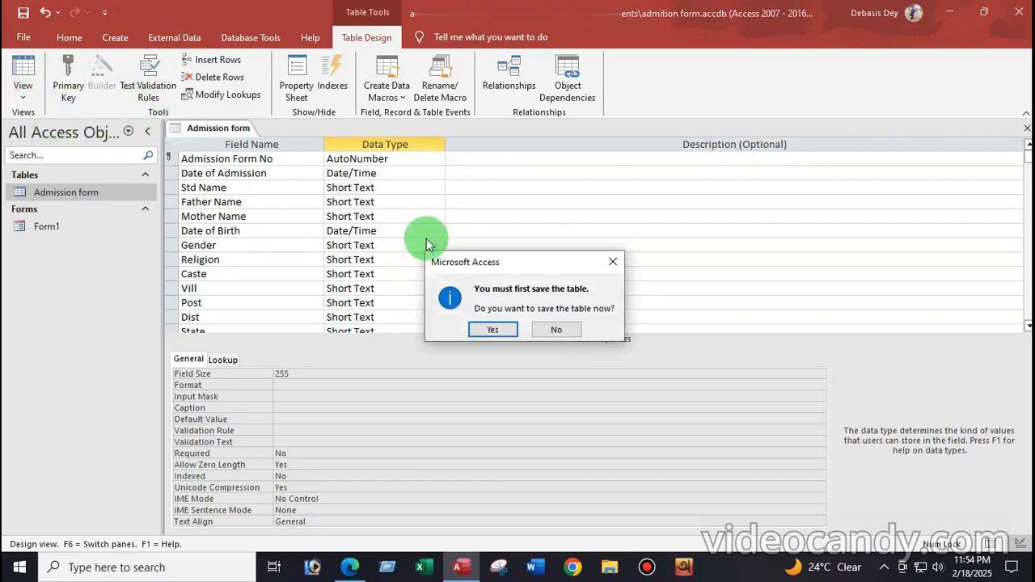
pyautogui.click(491, 326)
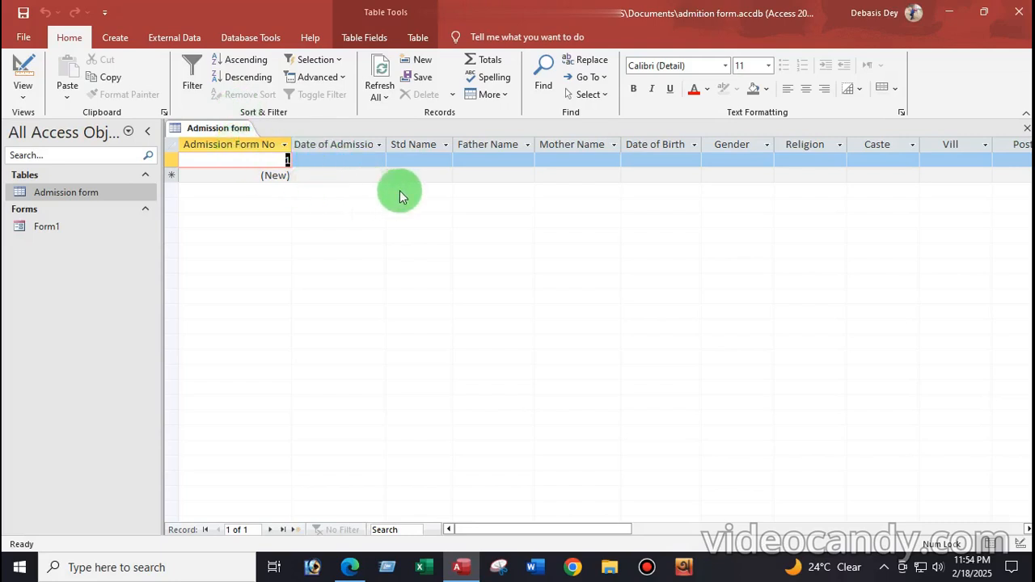
pyautogui.click(72, 194)
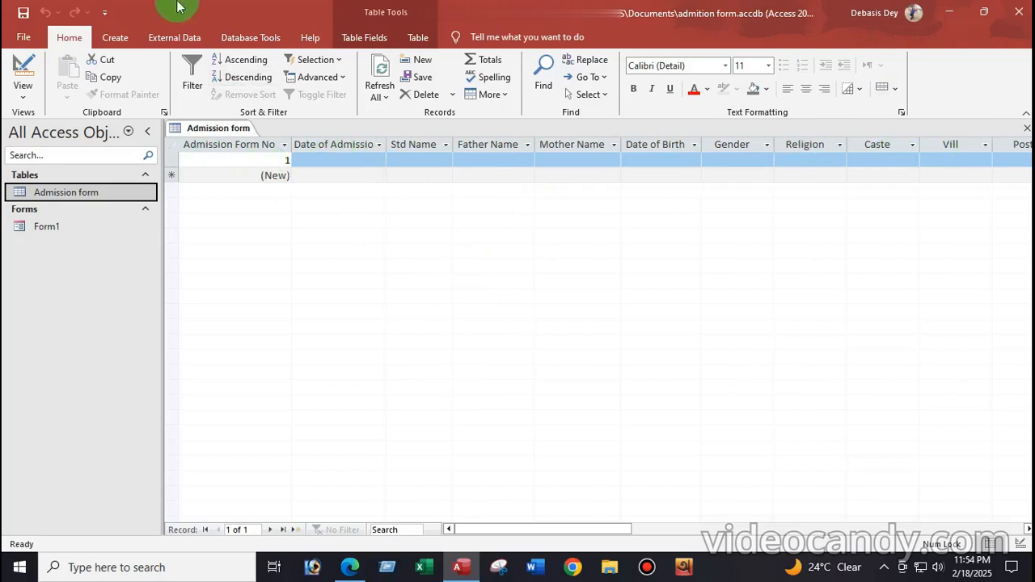
pyautogui.click(115, 38)
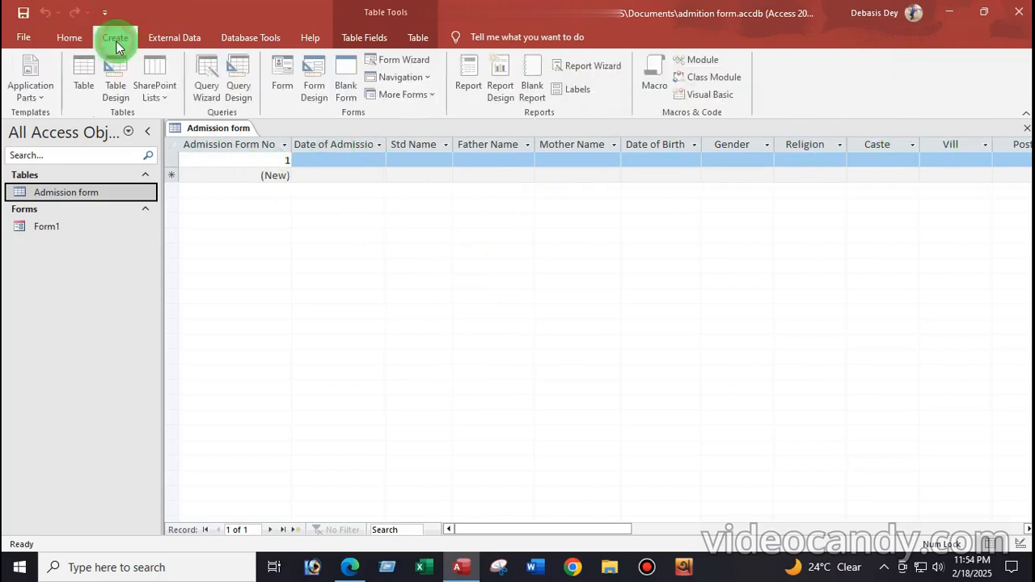
# Create a blank Form2 in Design View, widen it, and add a header title
pyautogui.click(314, 84)
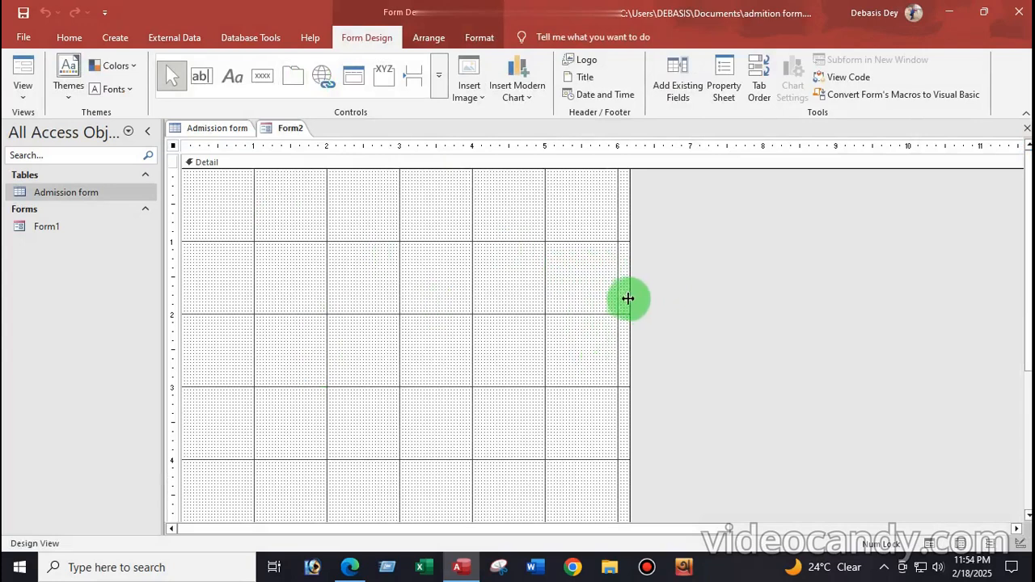
pyautogui.moveTo(627, 293); pyautogui.dragTo(809, 307)
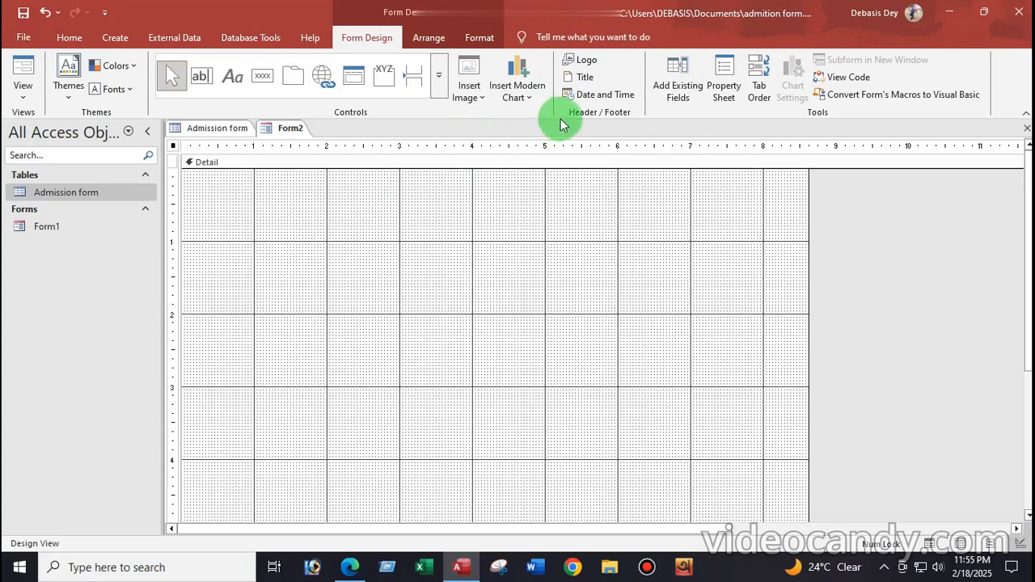
pyautogui.click(585, 77)
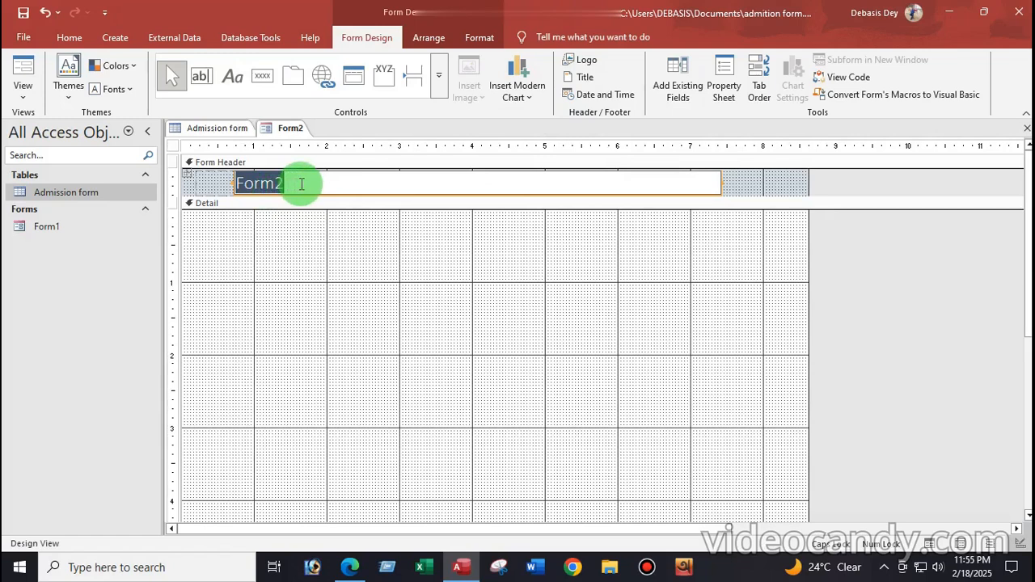
# Title the form header 'BASIC COMPUTER ACADEMY' and make the header section taller
pyautogui.write('BASIC COMPUTER ACADEMY')
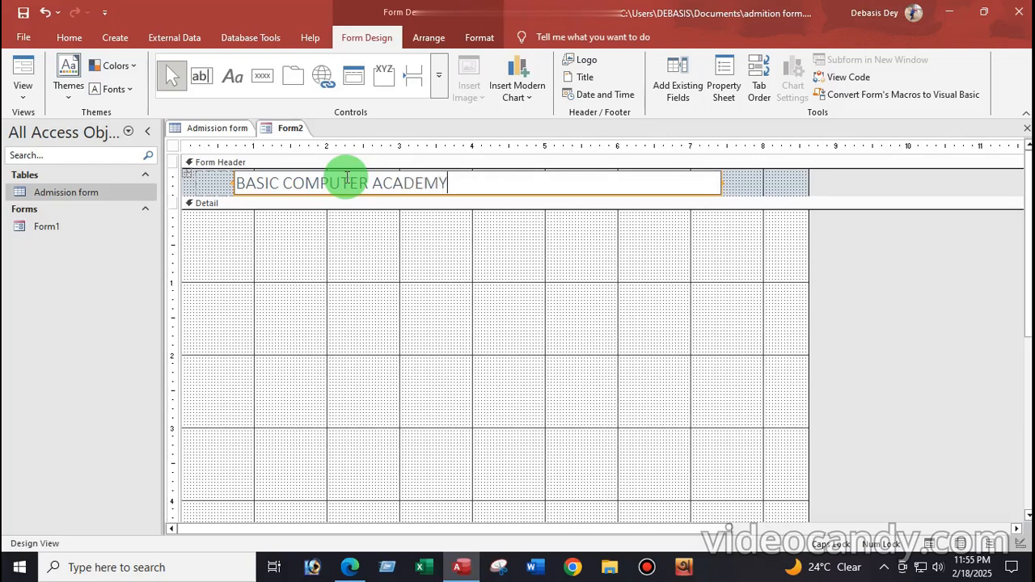
pyautogui.click(483, 208)
pyautogui.moveTo(483, 208)
pyautogui.mouseDown()
pyautogui.moveTo(482, 226)
pyautogui.moveTo(478, 197)
pyautogui.moveTo(480, 208)
pyautogui.mouseUp()
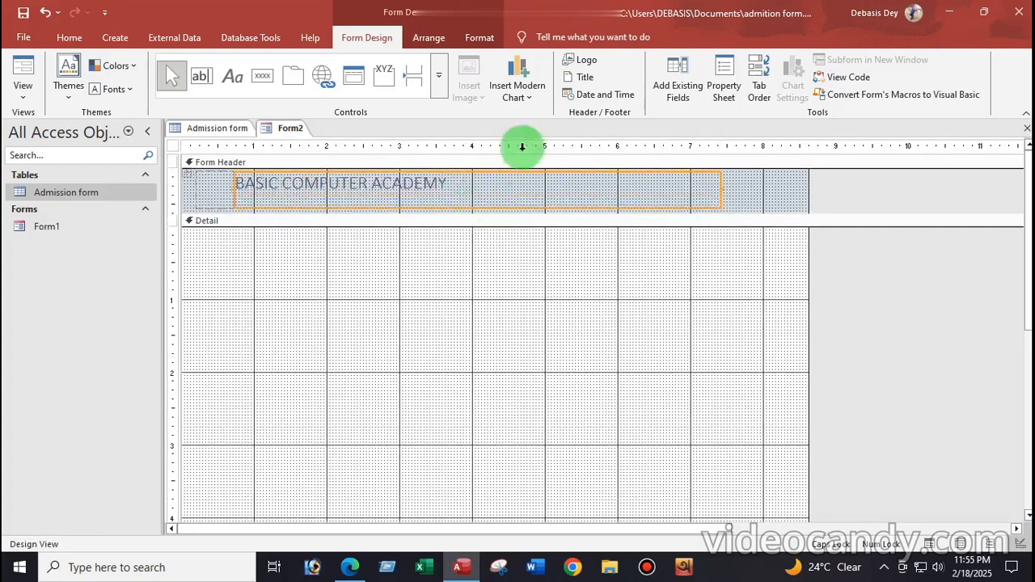
# Insert 'basic computer logo' from BASIC COMPUTER ACADEMY > logo into the header and enlarge it
pyautogui.click(579, 61)
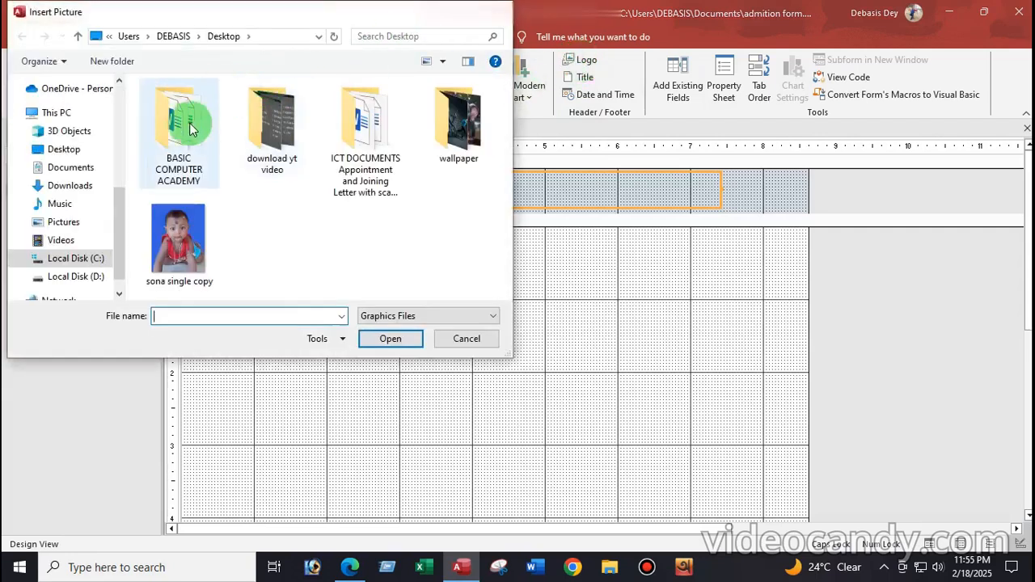
pyautogui.click(182, 130)
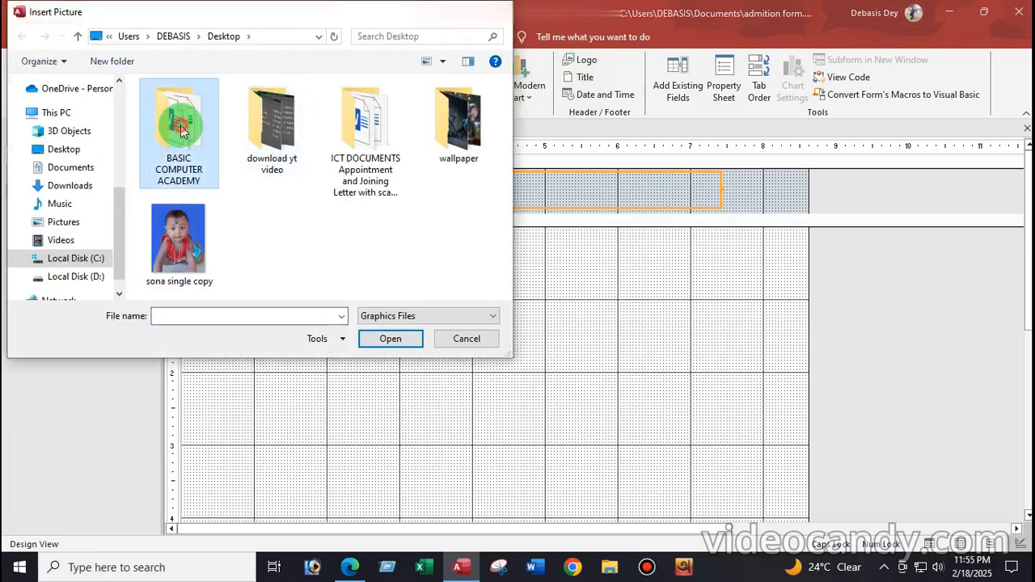
pyautogui.doubleClick(180, 130)
pyautogui.doubleClick(194, 125)
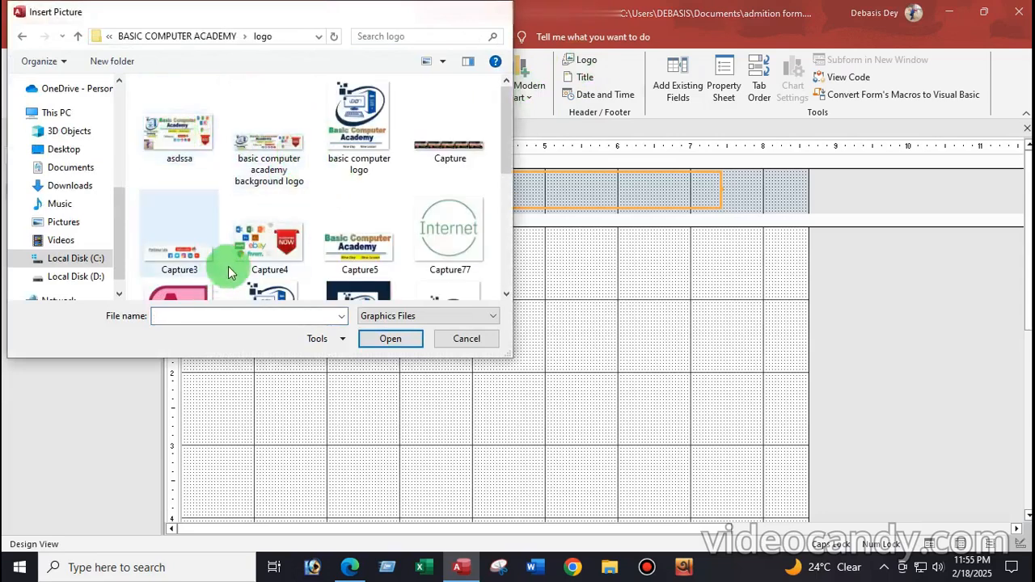
pyautogui.click(365, 113)
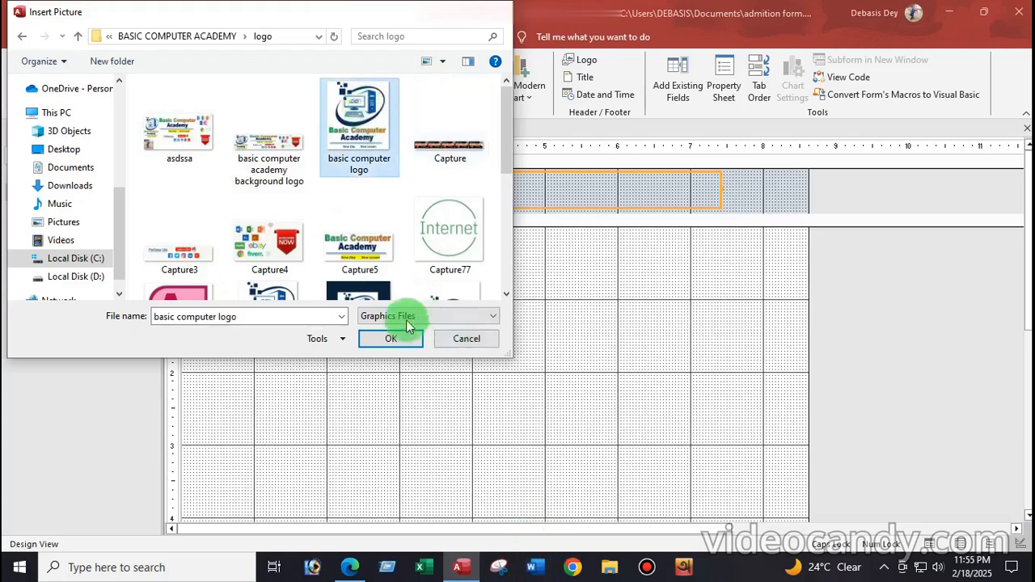
pyautogui.click(391, 340)
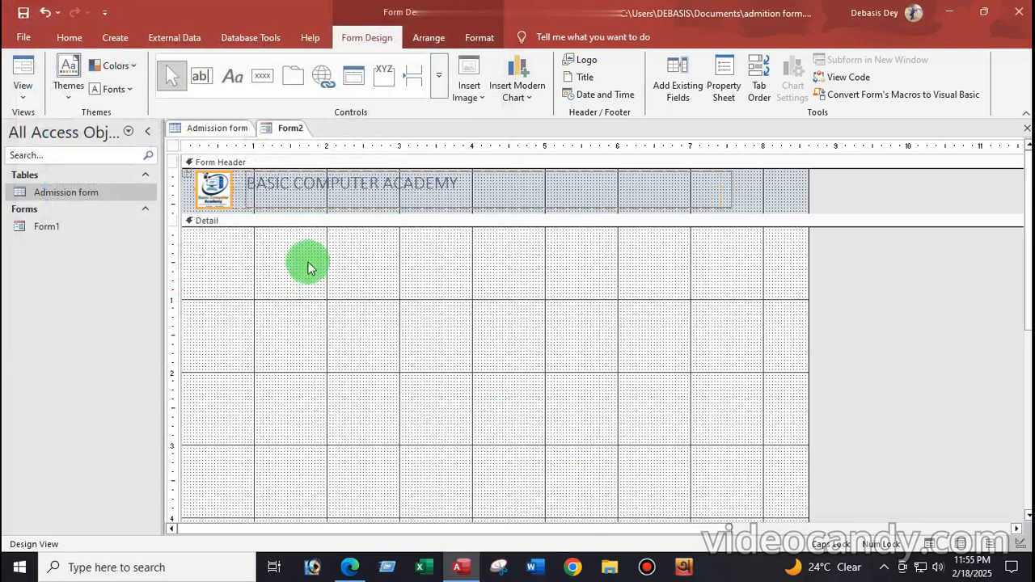
pyautogui.moveTo(230, 206); pyautogui.dragTo(256, 223)
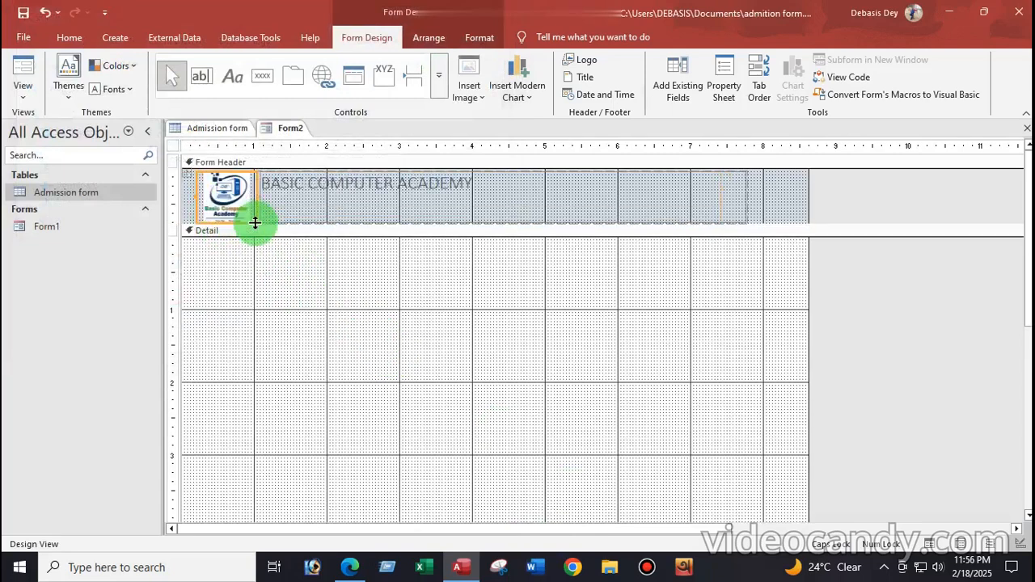
pyautogui.click(469, 200)
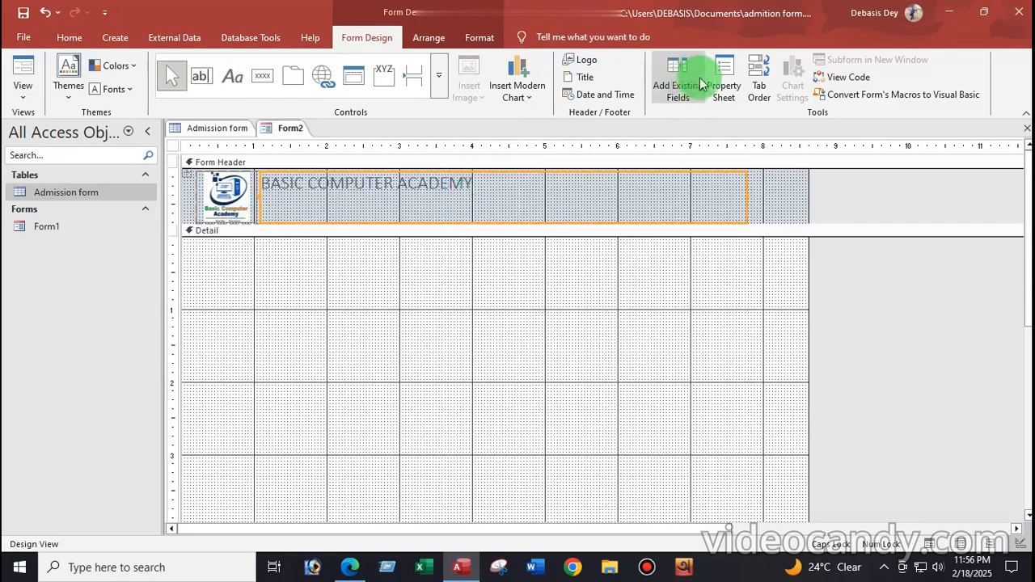
# Set the title text to 36 pt, bold and underlined
pyautogui.click(70, 37)
pyautogui.click(768, 66)
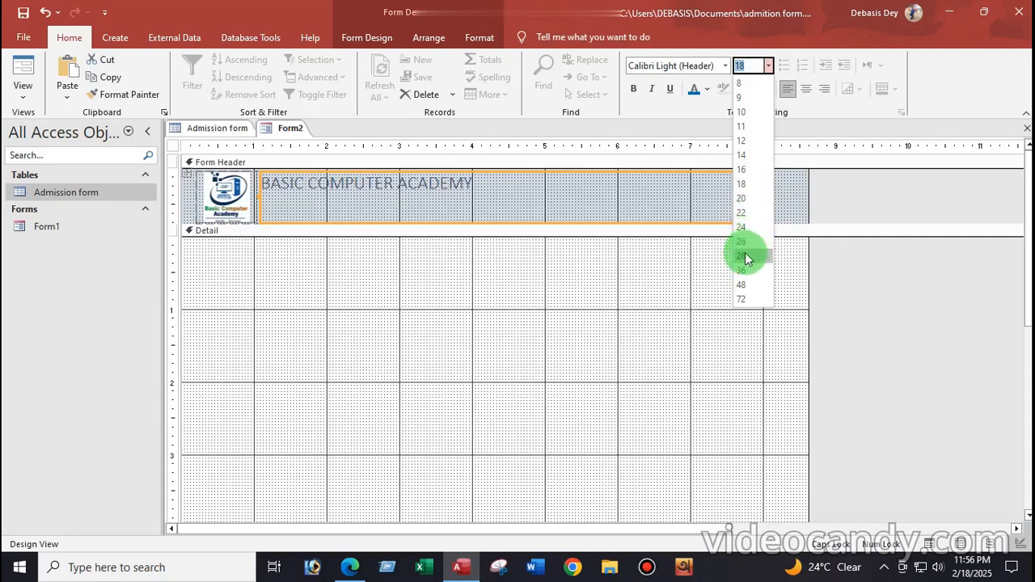
pyautogui.click(745, 256)
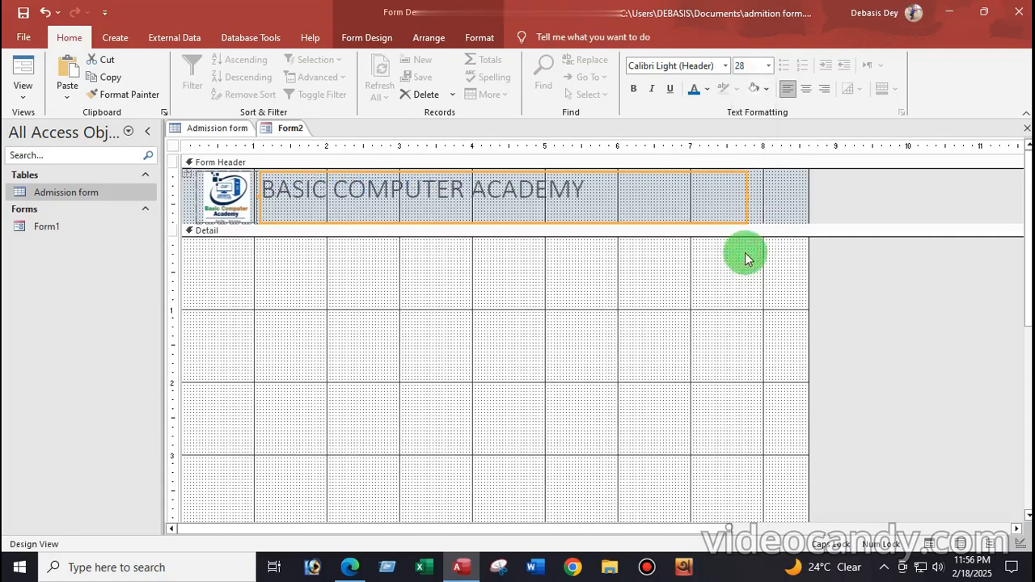
pyautogui.click(768, 65)
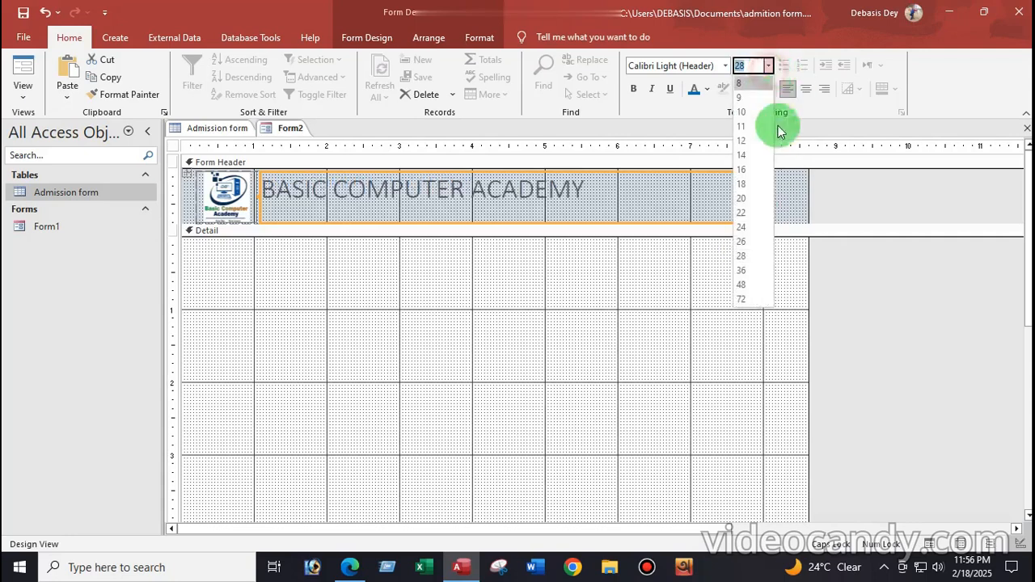
pyautogui.click(742, 271)
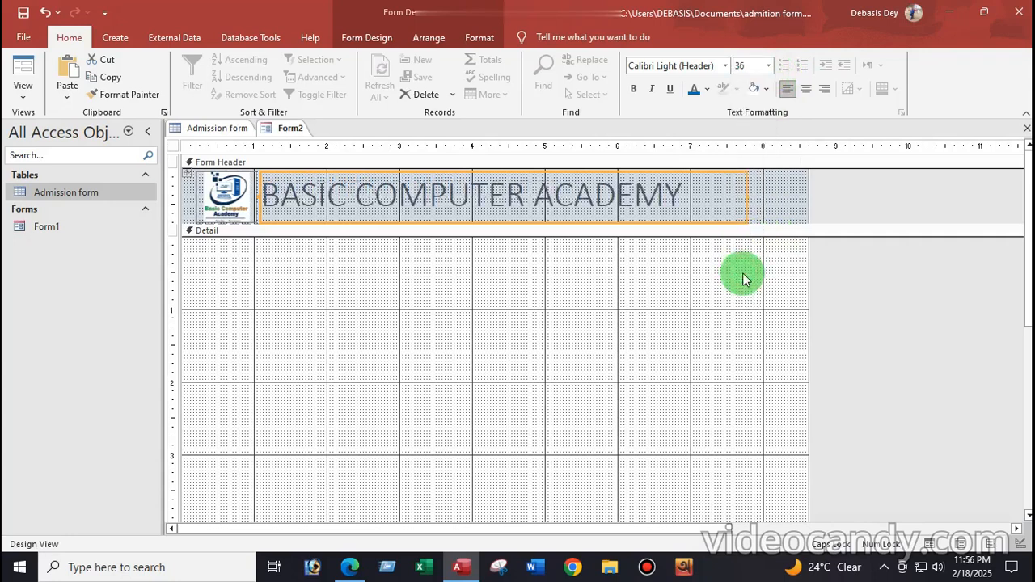
pyautogui.click(635, 90)
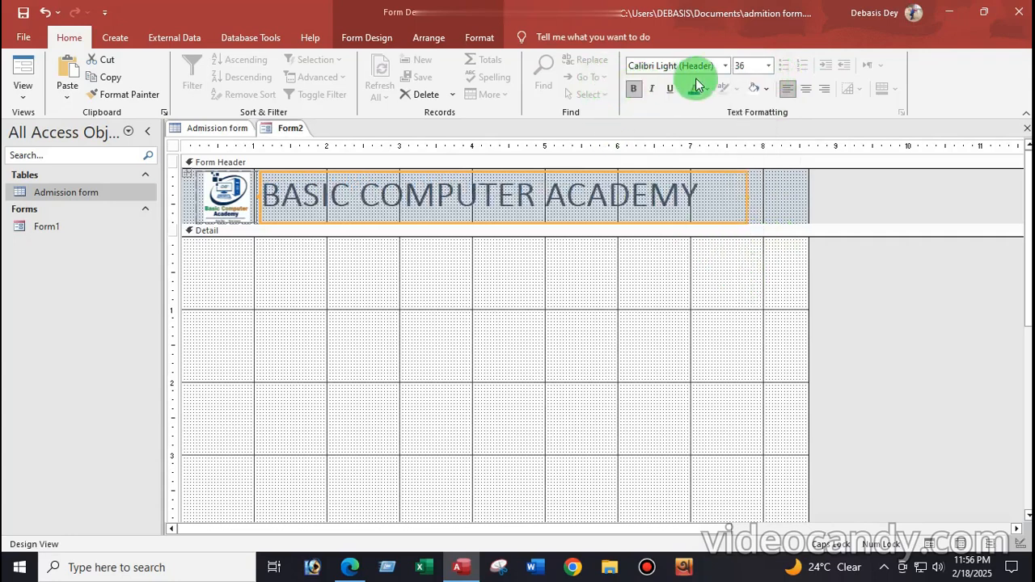
pyautogui.click(668, 90)
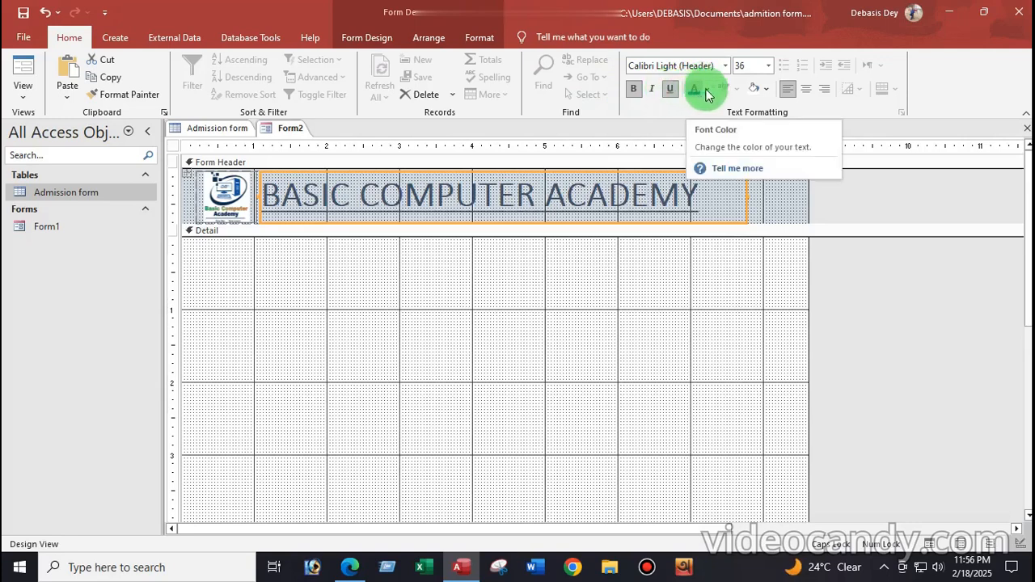
# Give the title a dark blue background with white text and narrow the label
pyautogui.click(754, 89)
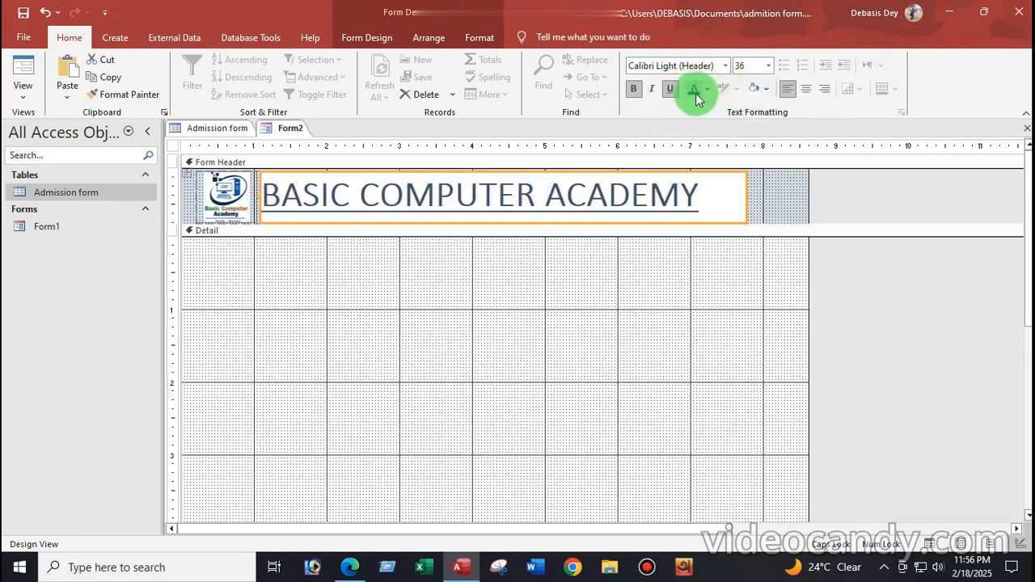
pyautogui.click(768, 89)
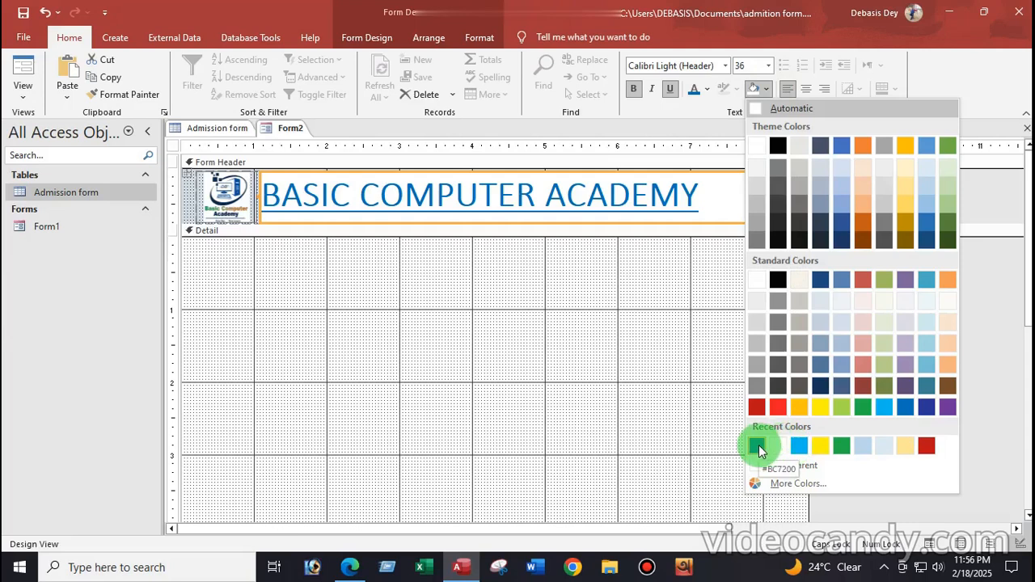
pyautogui.click(926, 406)
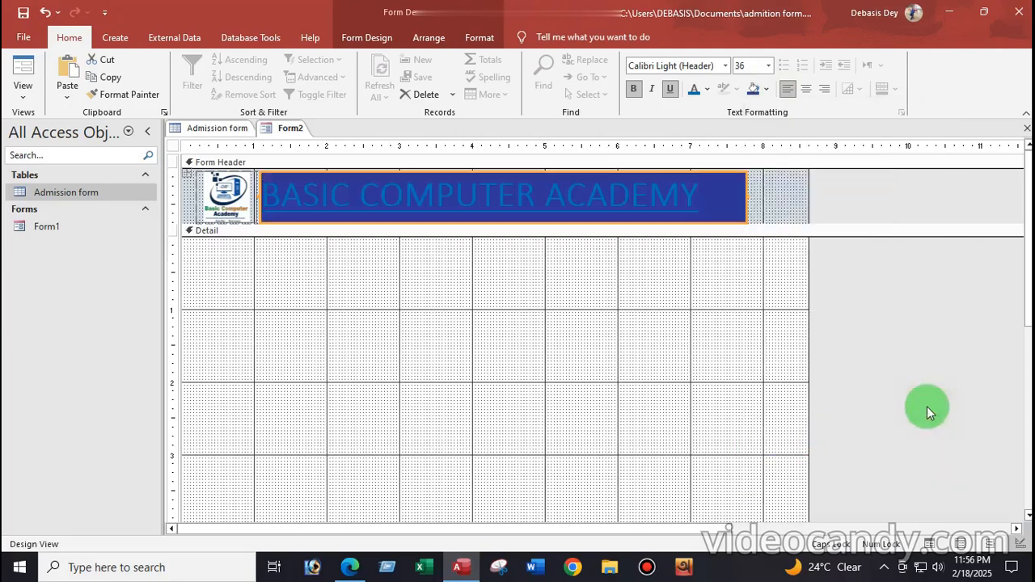
pyautogui.click(706, 89)
pyautogui.click(698, 147)
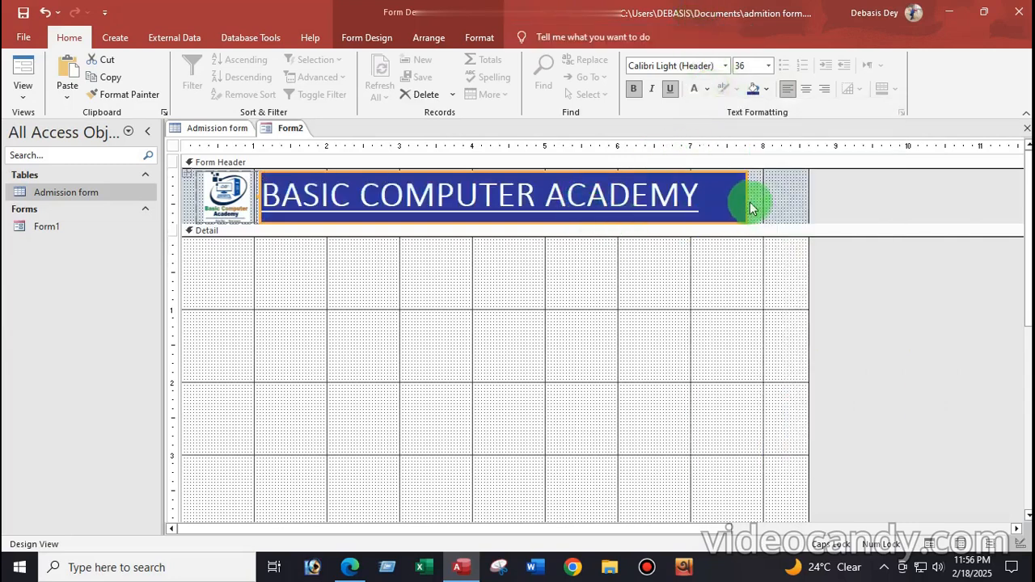
pyautogui.moveTo(744, 196); pyautogui.dragTo(715, 197)
pyautogui.click(404, 330)
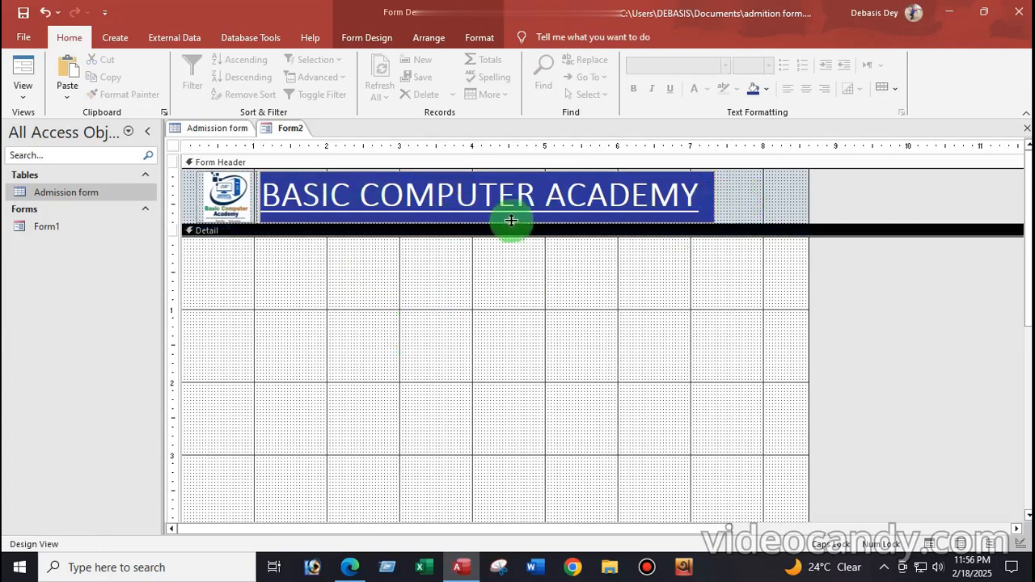
pyautogui.click(495, 274)
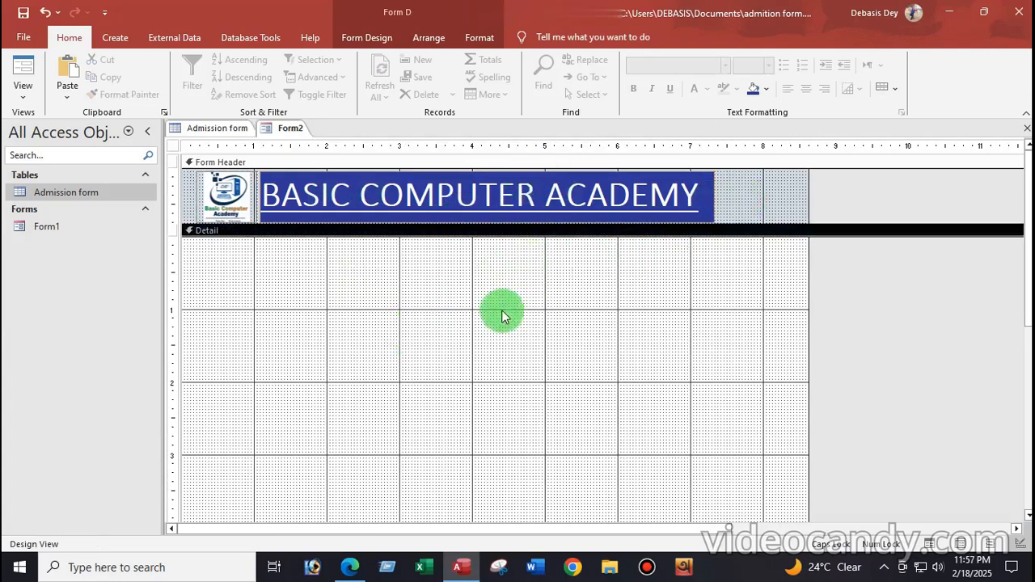
pyautogui.click(365, 39)
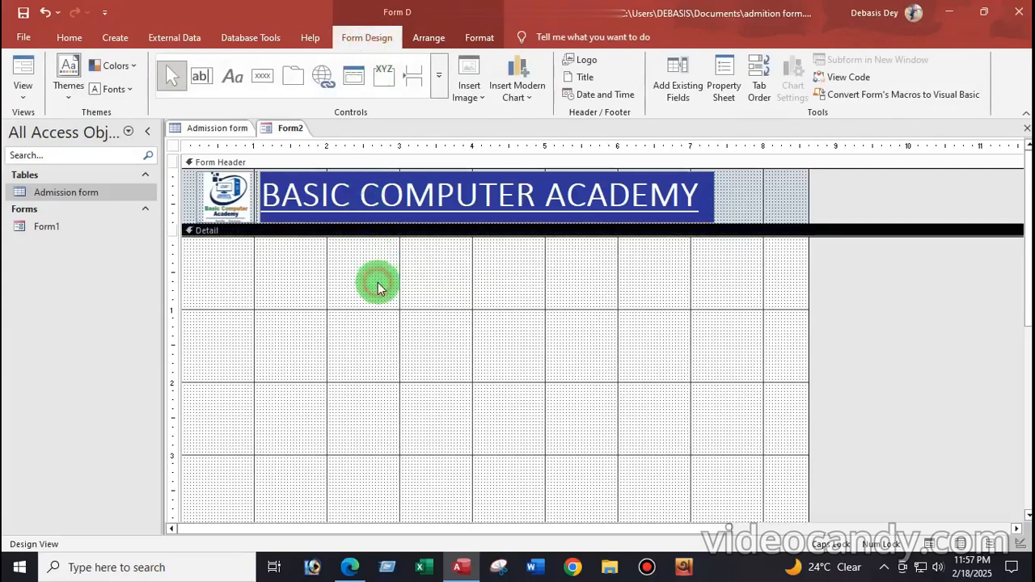
# Show the Field List with the Admission form table expanded to list all its fields
pyautogui.click(680, 77)
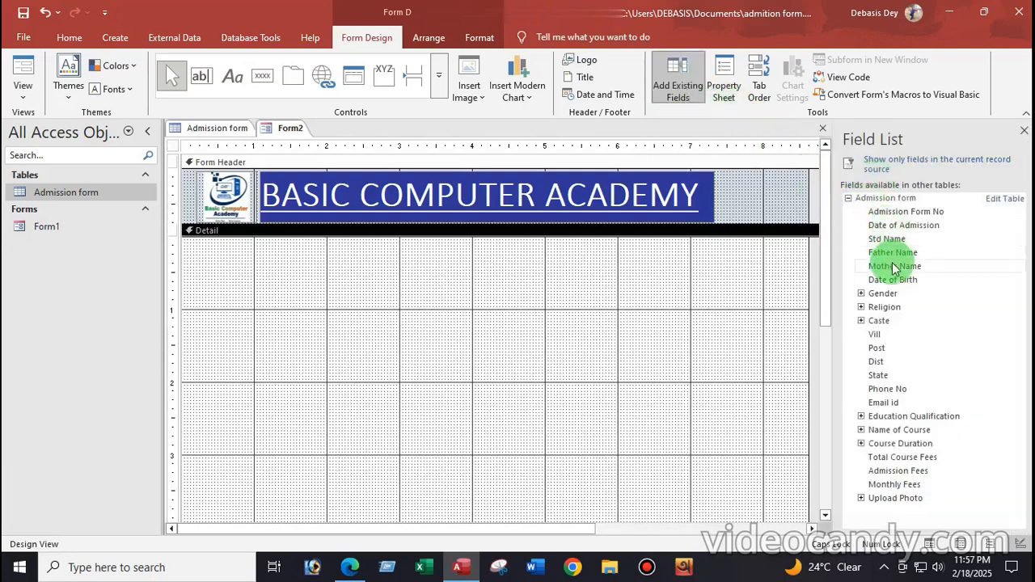
pyautogui.click(849, 198)
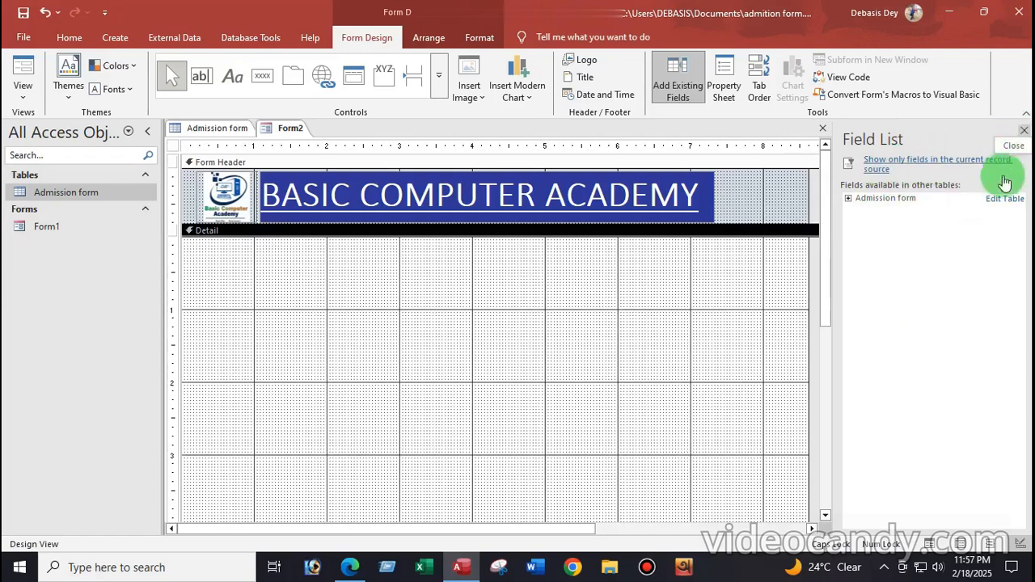
pyautogui.click(1022, 134)
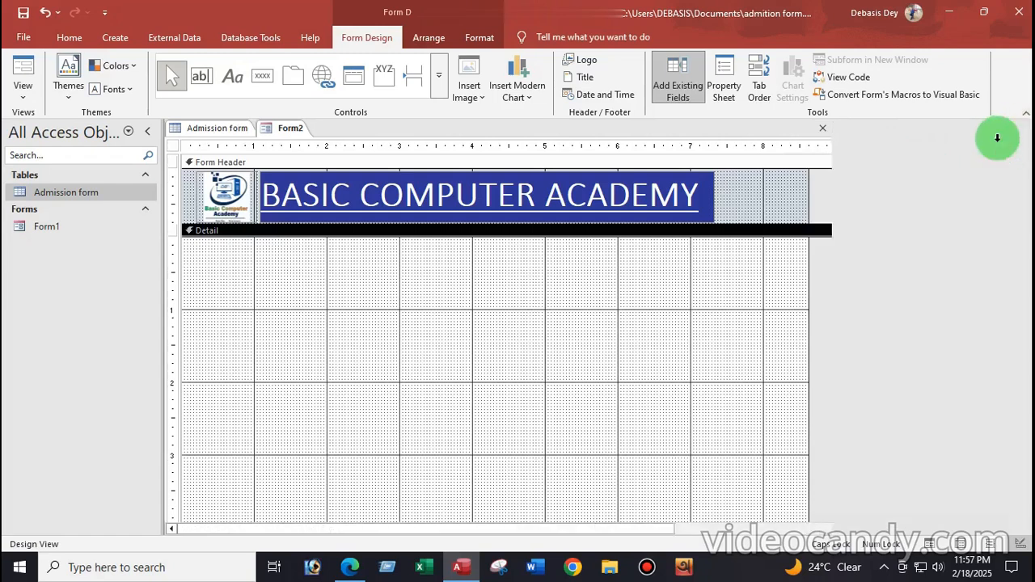
pyautogui.click(674, 87)
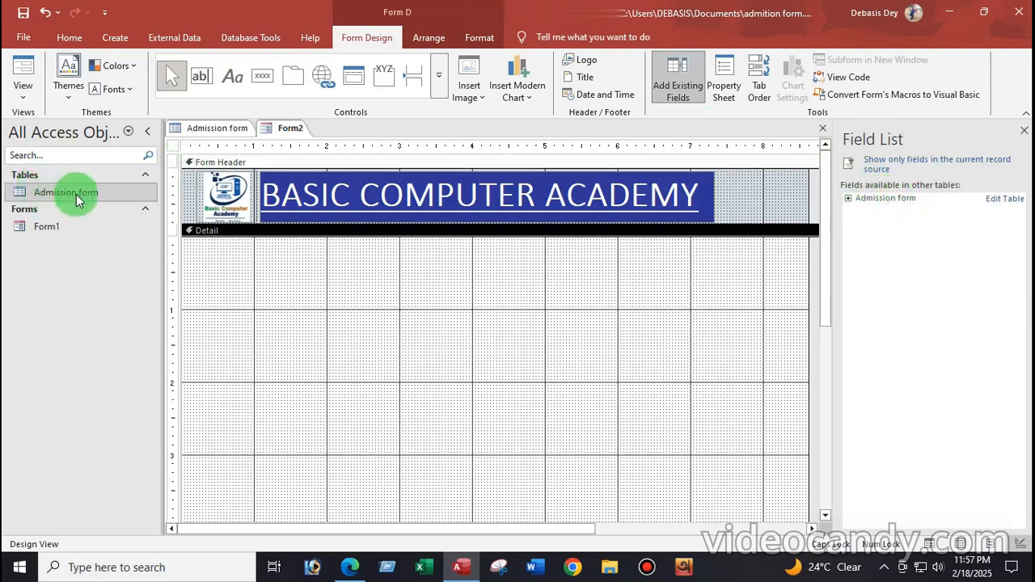
pyautogui.click(847, 198)
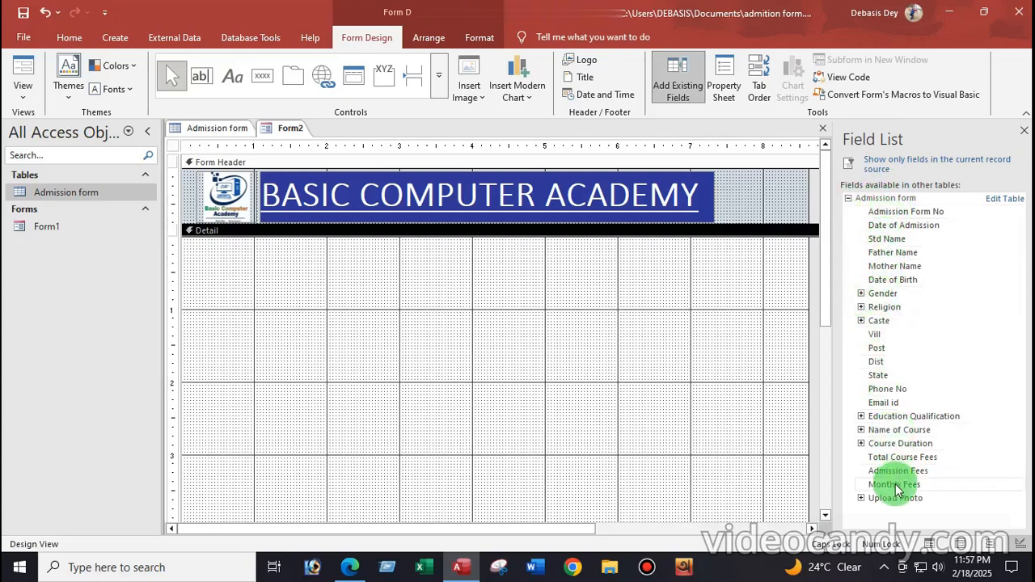
# Add Admission Form No, Date of Admission, Std Name, Father Name, Mother Name and Date of Birth
pyautogui.doubleClick(891, 214)
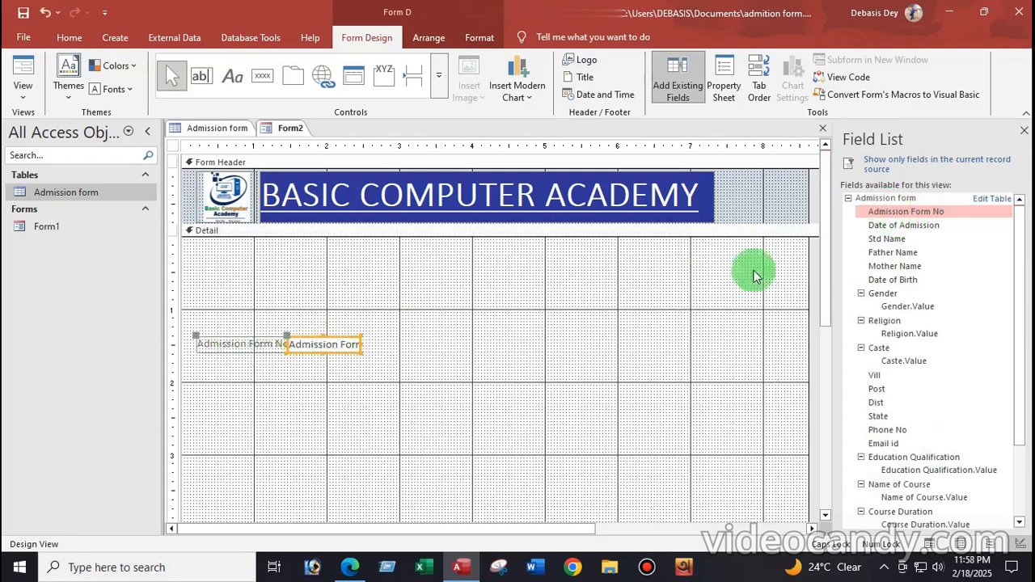
pyautogui.doubleClick(886, 228)
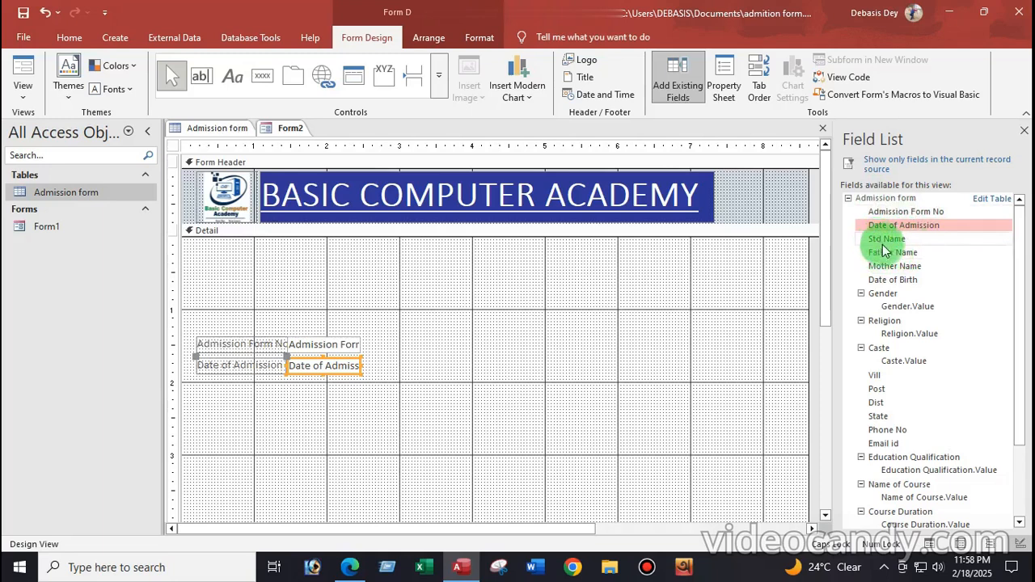
pyautogui.doubleClick(885, 239)
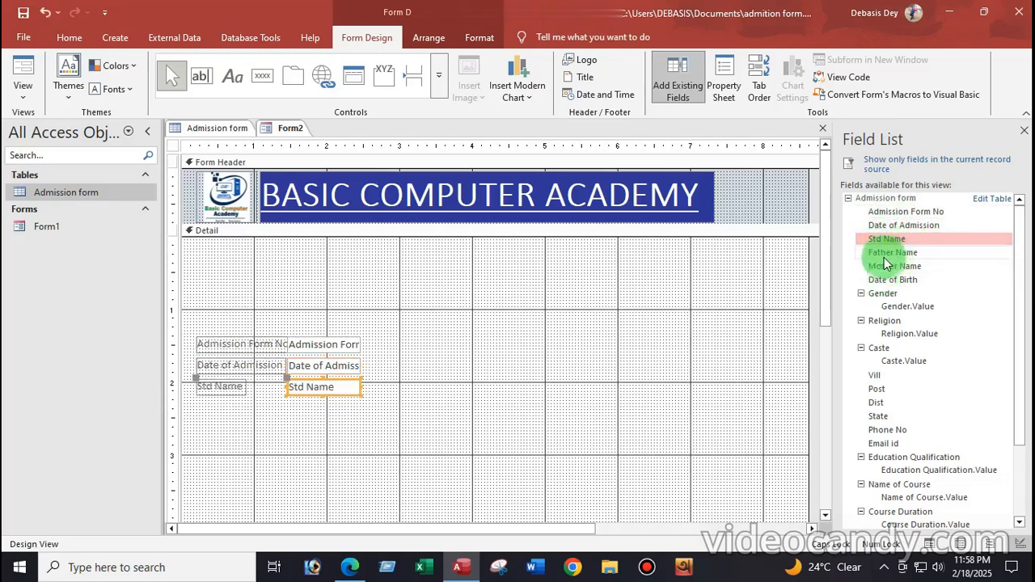
pyautogui.doubleClick(879, 255)
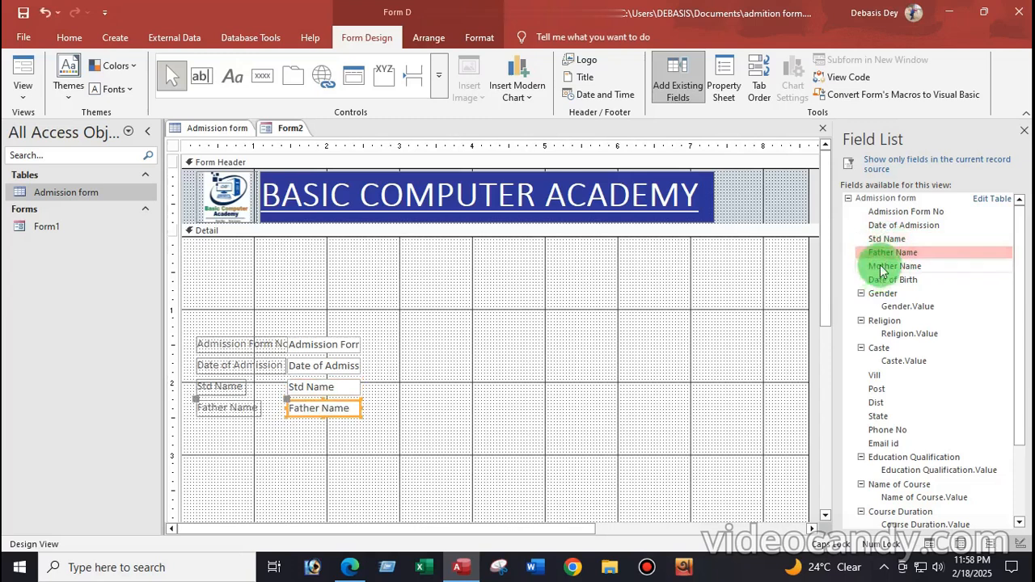
pyautogui.doubleClick(882, 268)
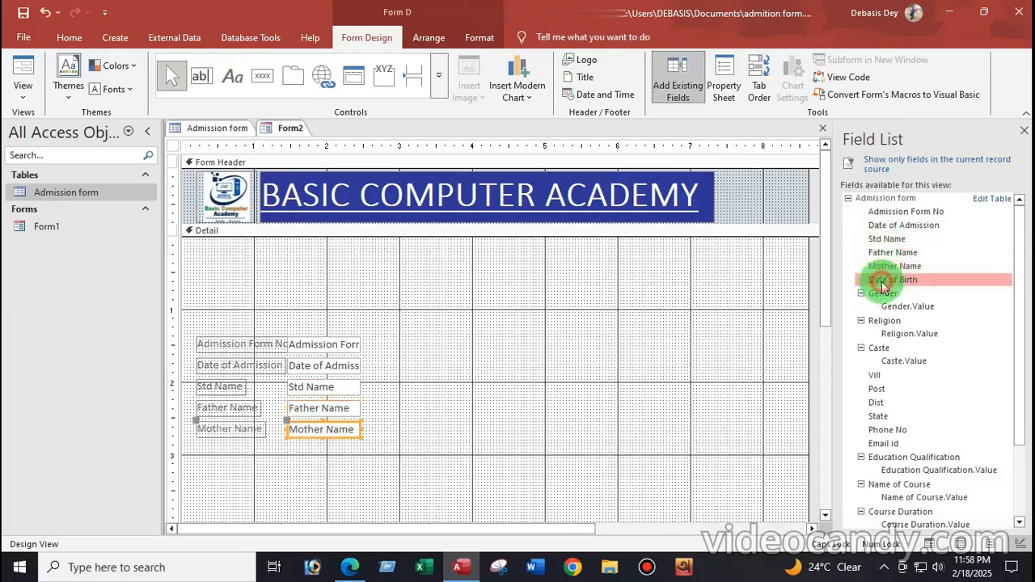
pyautogui.doubleClick(882, 282)
# Add Gender, Religion, Caste, Vill, Post, Dist, State, Phone No and Email id fields
pyautogui.doubleClick(881, 296)
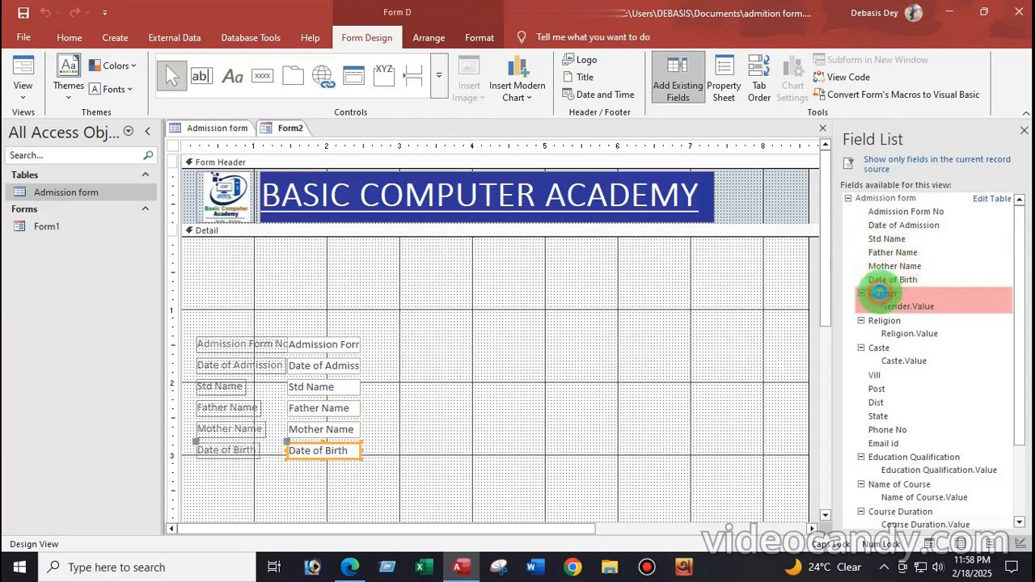
pyautogui.click(883, 323)
pyautogui.doubleClick(881, 325)
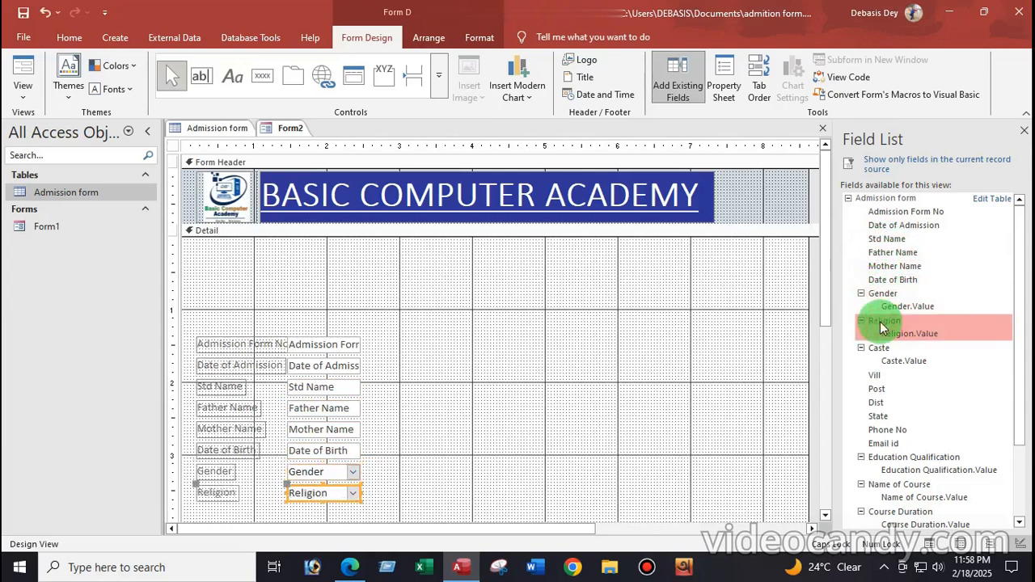
pyautogui.doubleClick(882, 351)
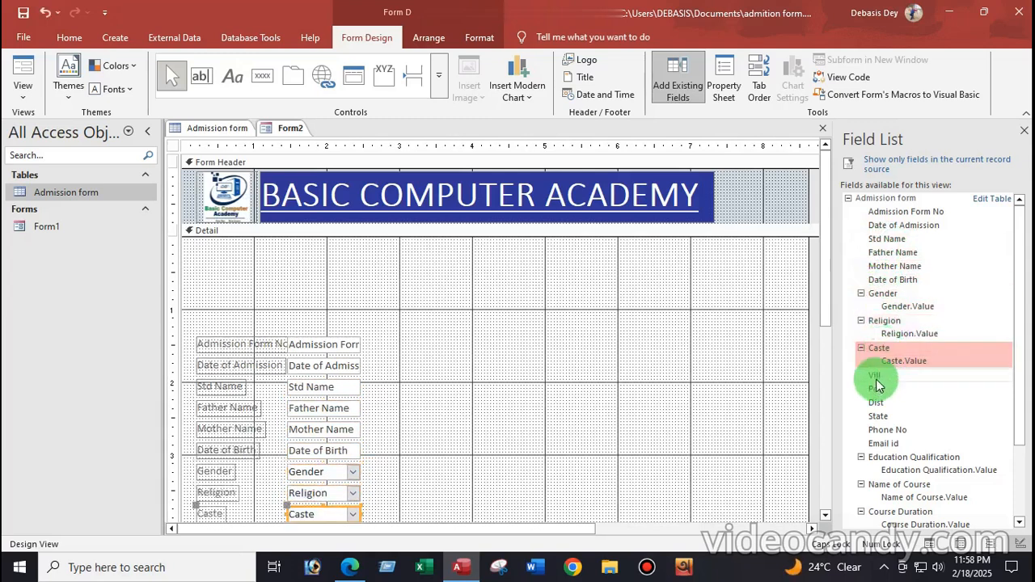
pyautogui.doubleClick(876, 375)
pyautogui.click(877, 388)
pyautogui.doubleClick(880, 404)
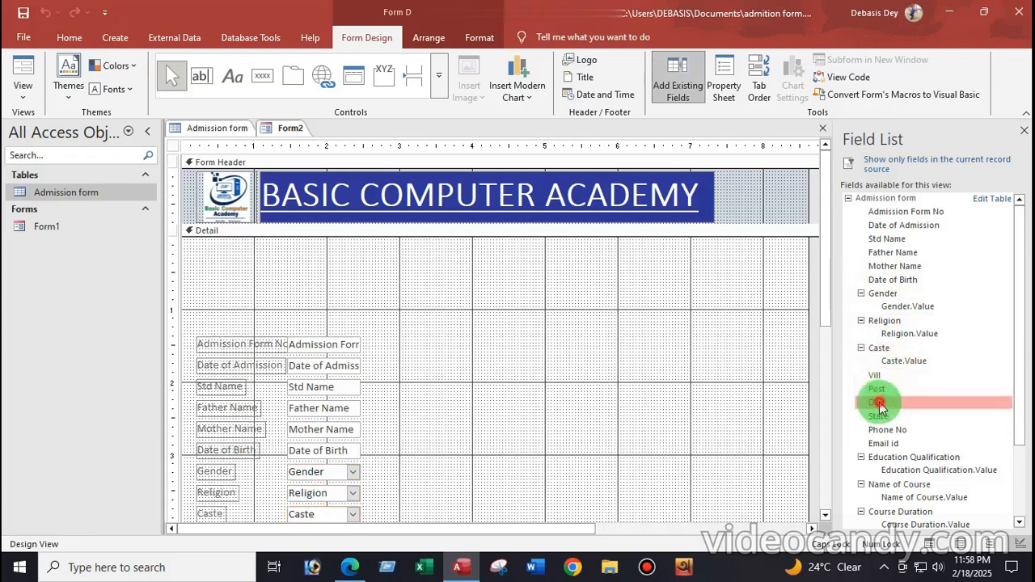
pyautogui.doubleClick(879, 419)
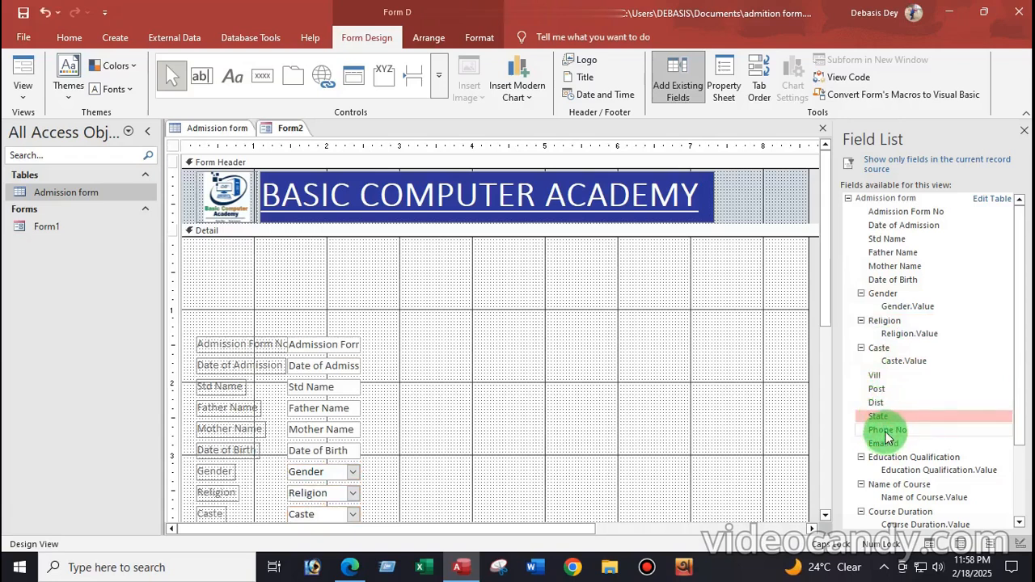
pyautogui.doubleClick(887, 433)
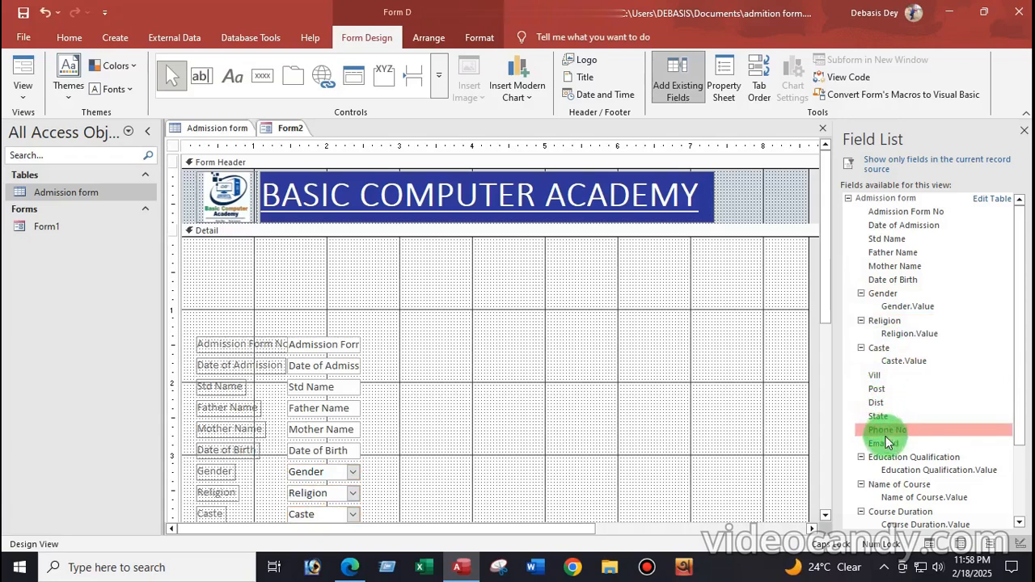
pyautogui.click(885, 444)
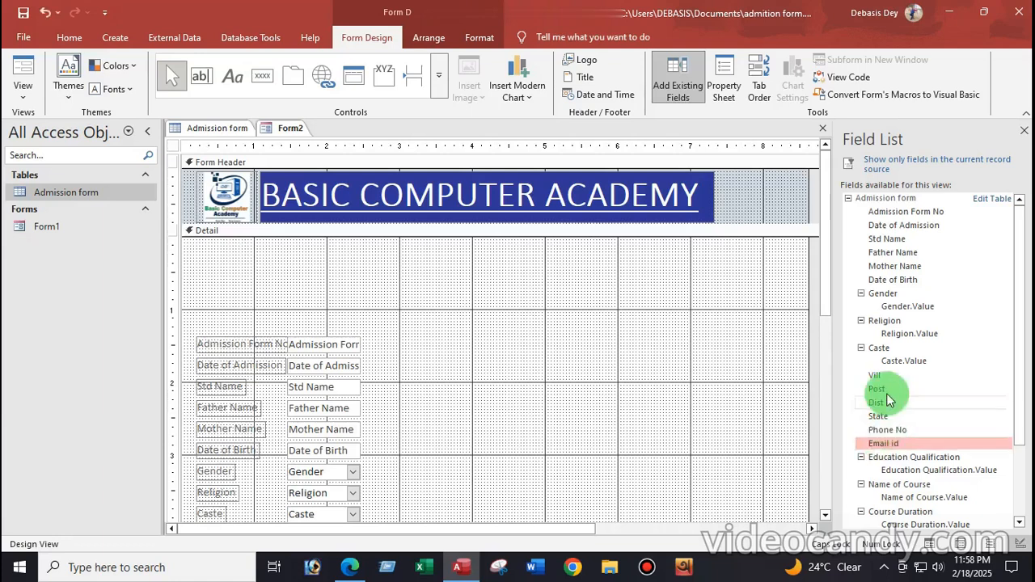
# Add Education Qualification, Name of Course, Course Duration, Total Course Fees, Admission Fees and Monthly Fees
pyautogui.scroll(-3, 885, 396)
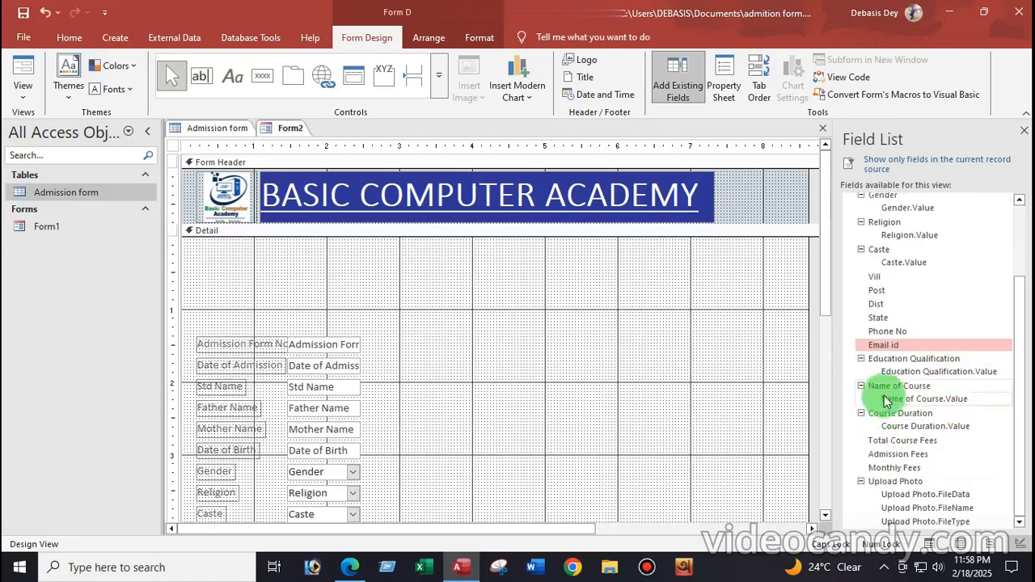
pyautogui.click(881, 365)
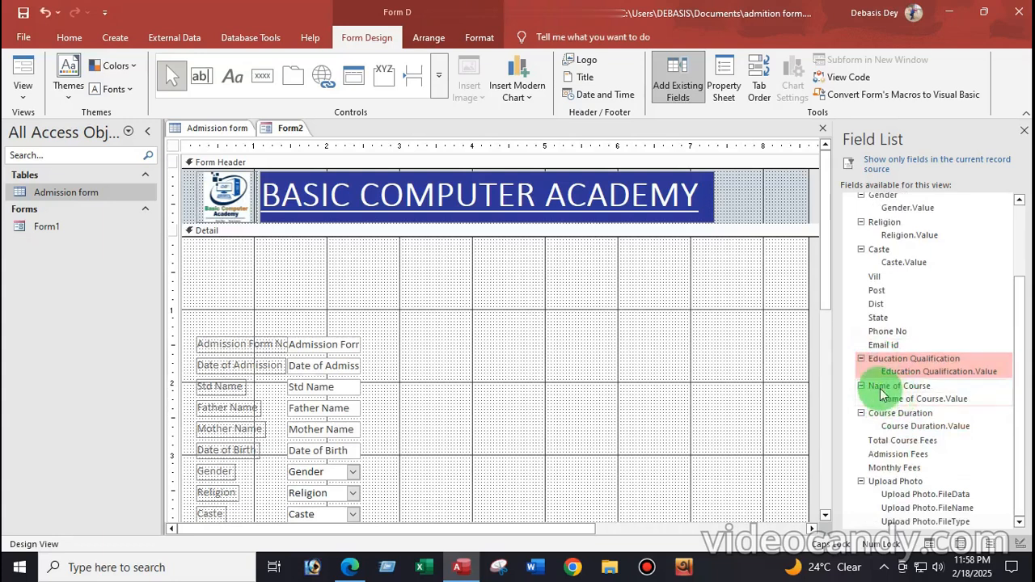
pyautogui.click(881, 391)
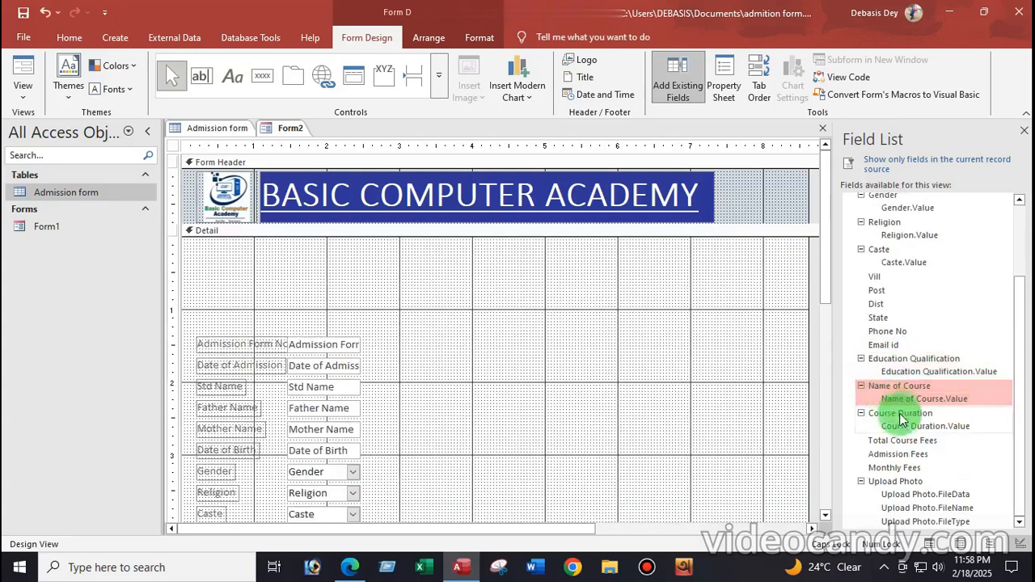
pyautogui.click(888, 416)
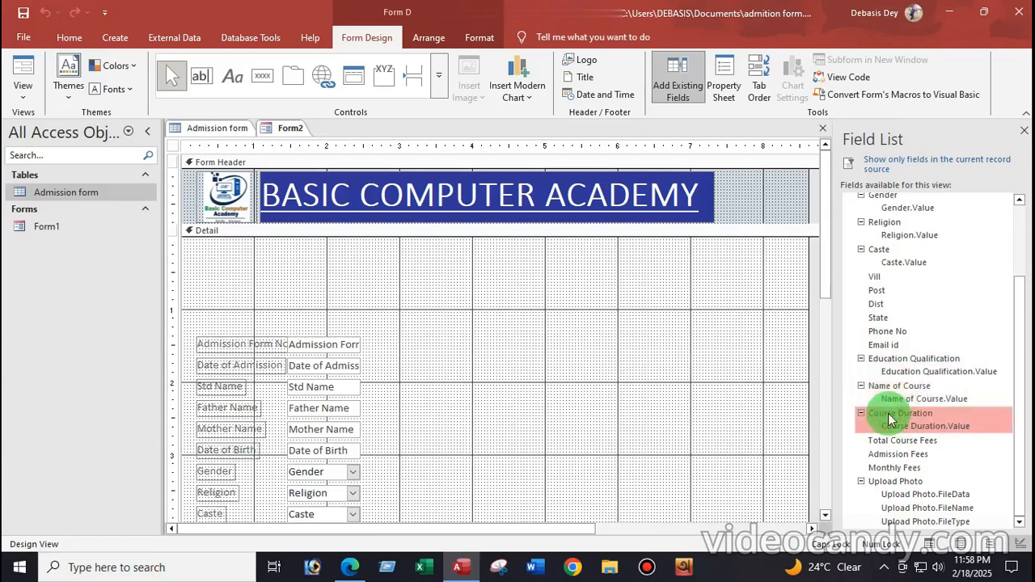
pyautogui.click(893, 443)
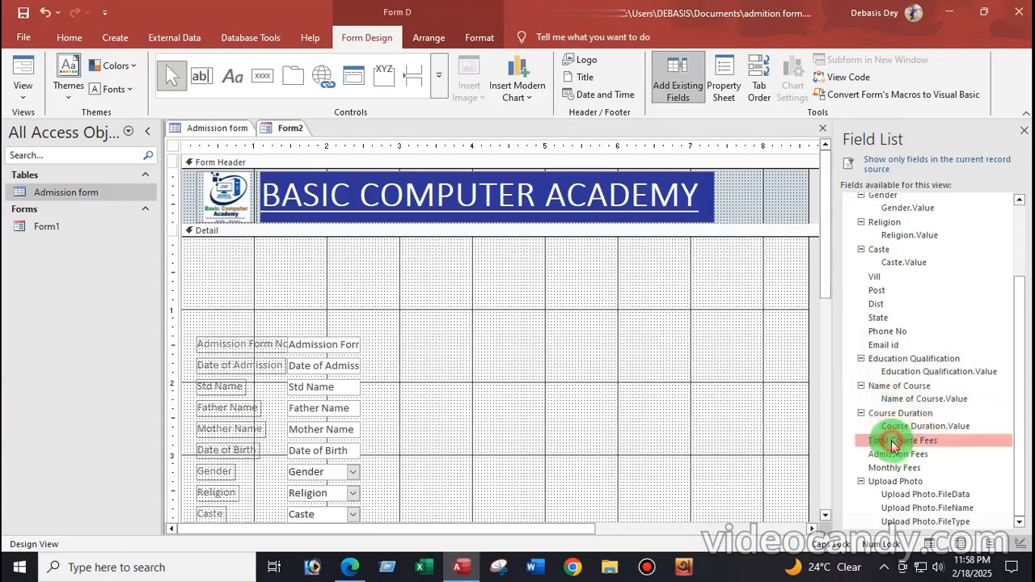
pyautogui.click(892, 457)
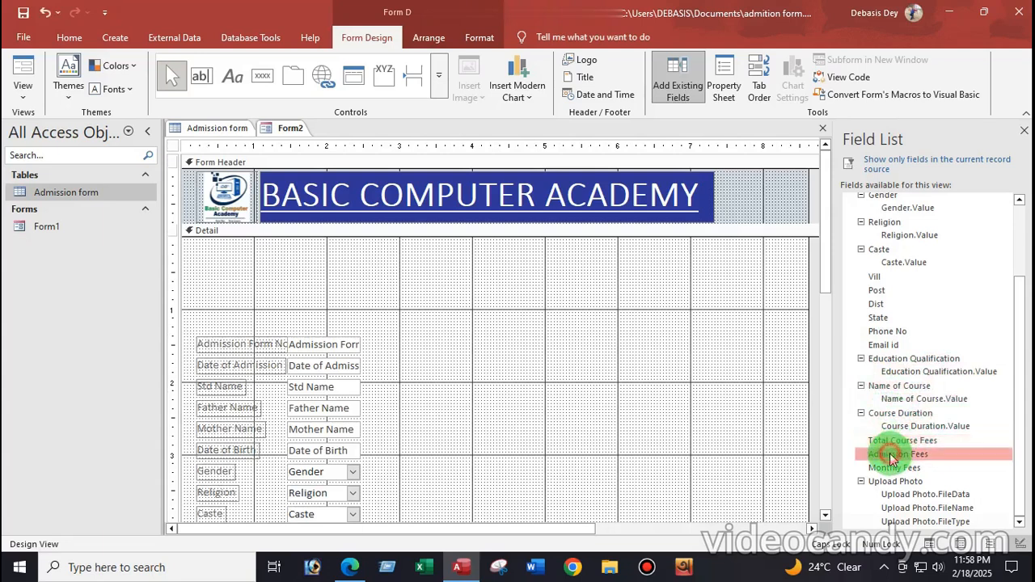
pyautogui.click(888, 470)
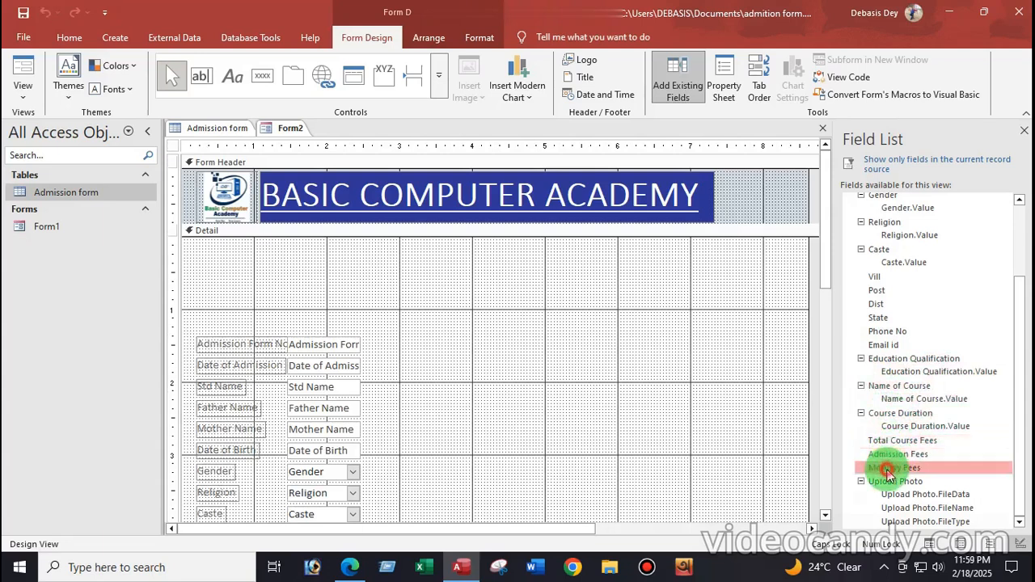
# Add Upload Photo below Monthly Fees, enlarge the Detail section and close the Field List
pyautogui.click(889, 484)
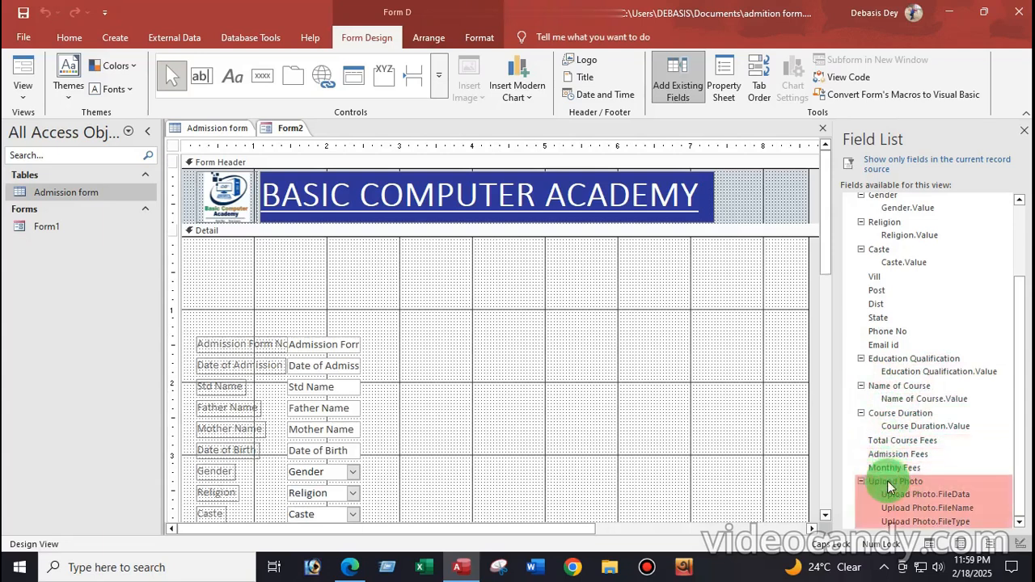
pyautogui.scroll(-6, 641, 414)
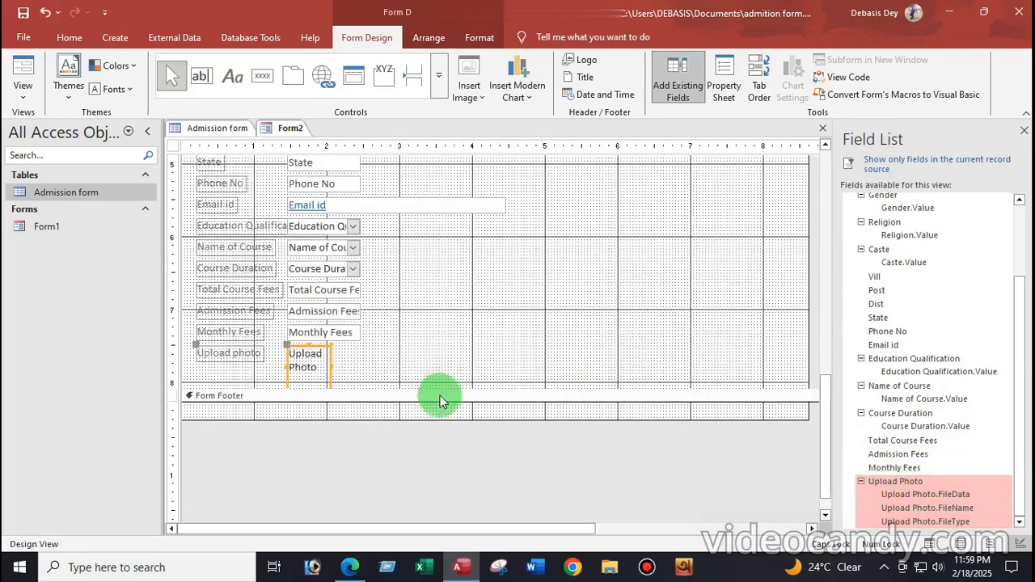
pyautogui.moveTo(447, 386); pyautogui.dragTo(455, 509)
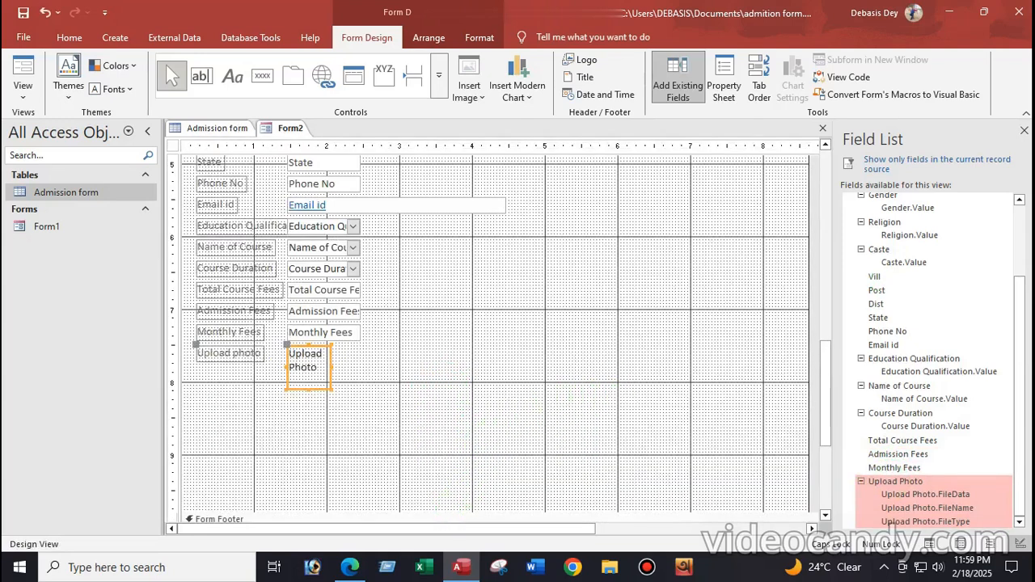
pyautogui.click(1023, 130)
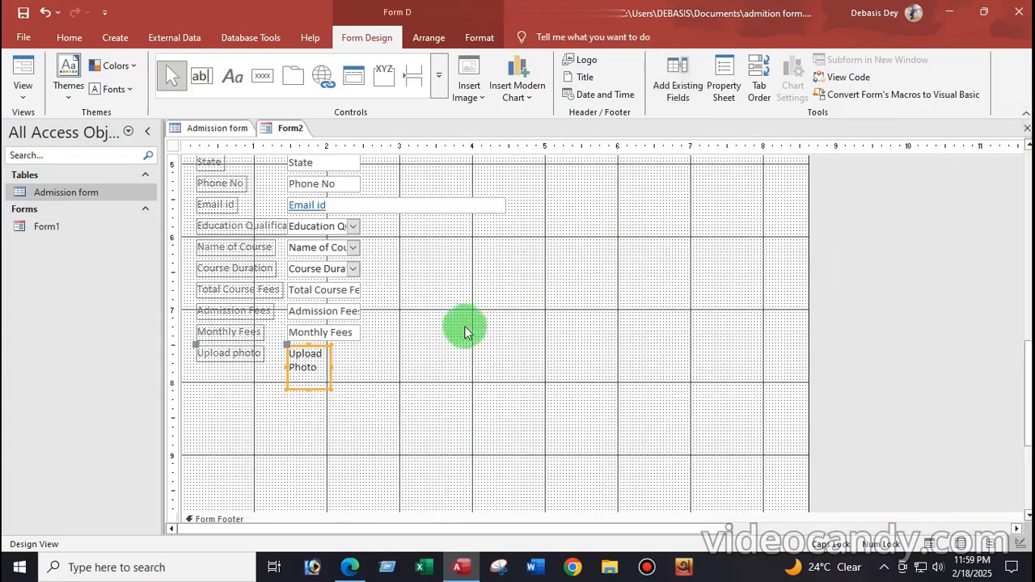
# Make every label and field box in the Detail section bold, 12-point text
pyautogui.scroll(6, 456, 333)
pyautogui.scroll(-2, 447, 326)
pyautogui.scroll(2, 447, 326)
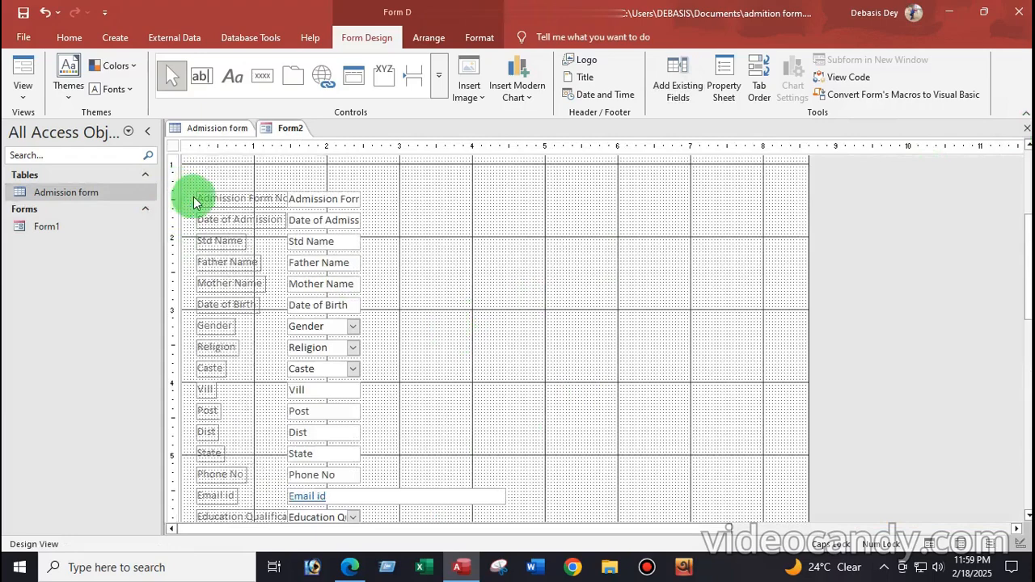
pyautogui.moveTo(190, 195); pyautogui.dragTo(566, 483)
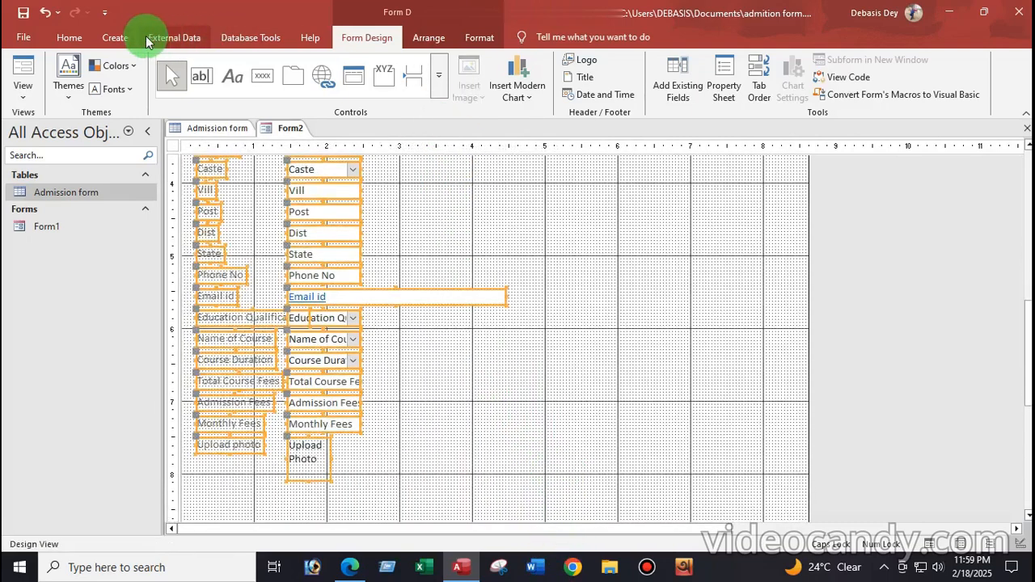
pyautogui.click(65, 37)
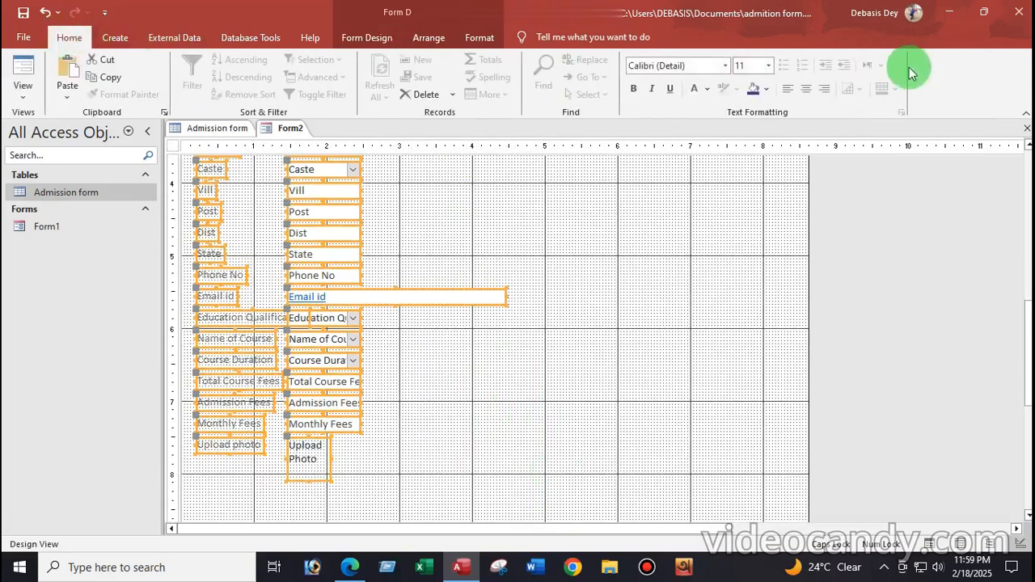
pyautogui.click(636, 88)
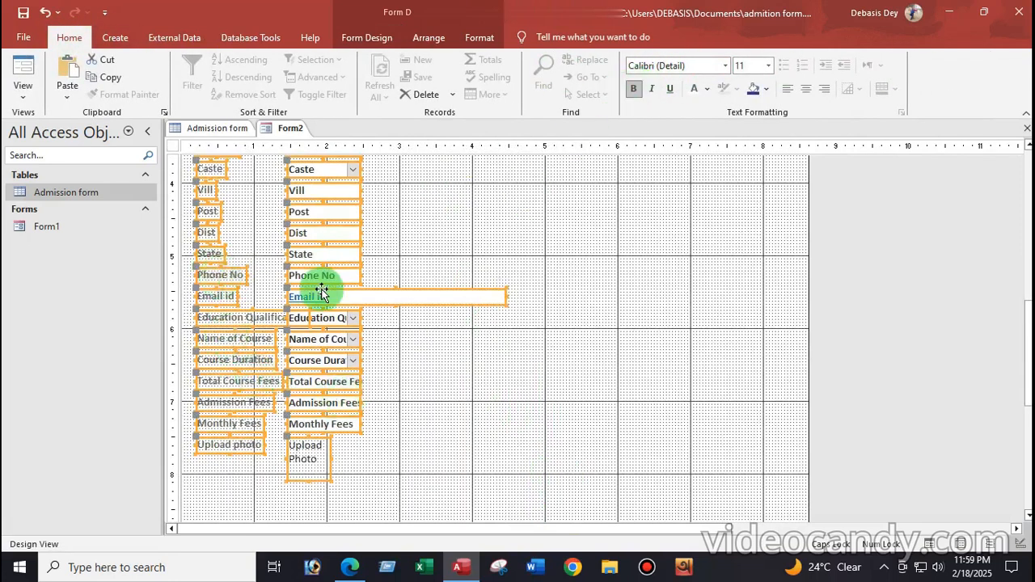
pyautogui.scroll(3, 325, 289)
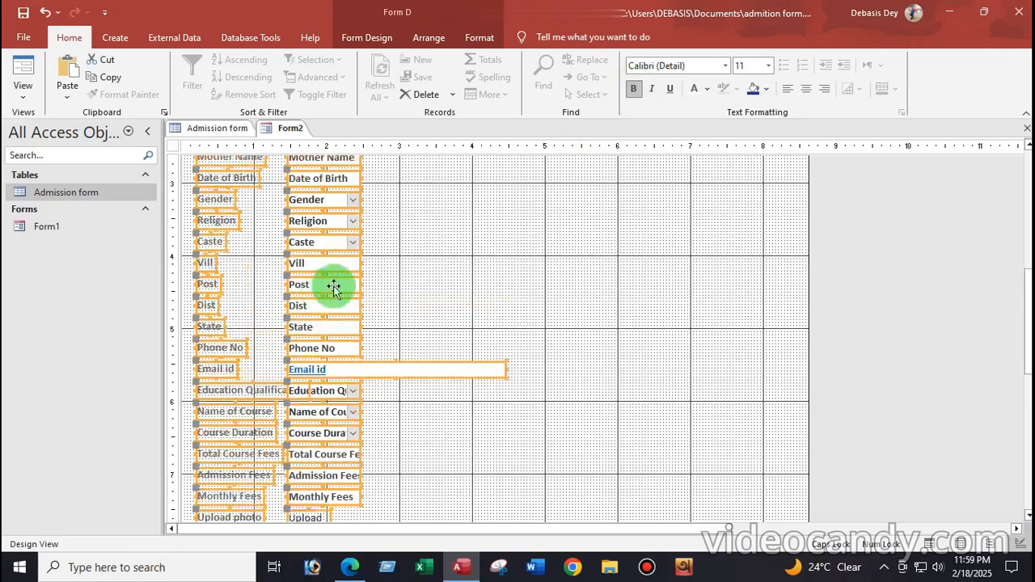
pyautogui.click(769, 66)
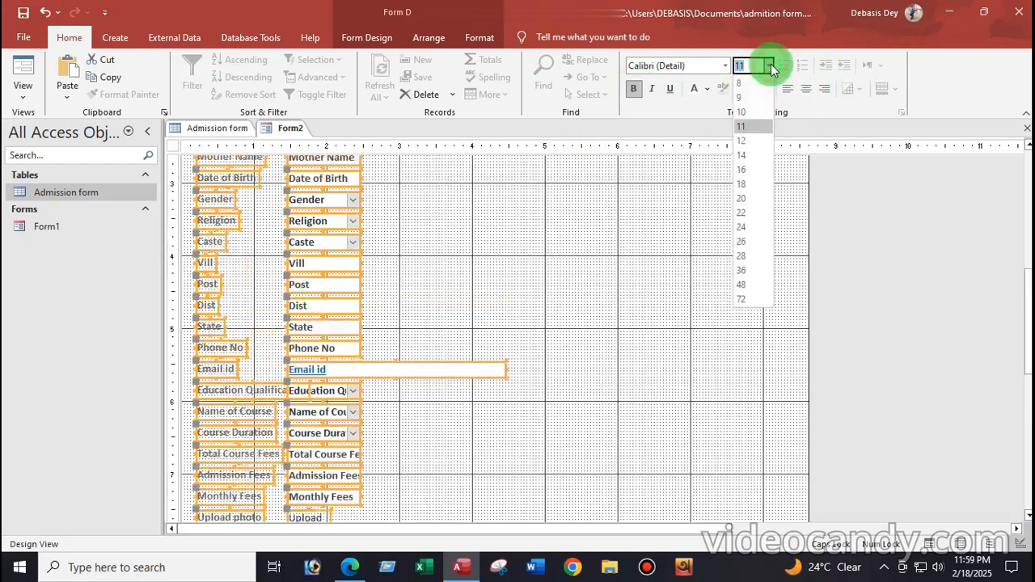
pyautogui.click(742, 141)
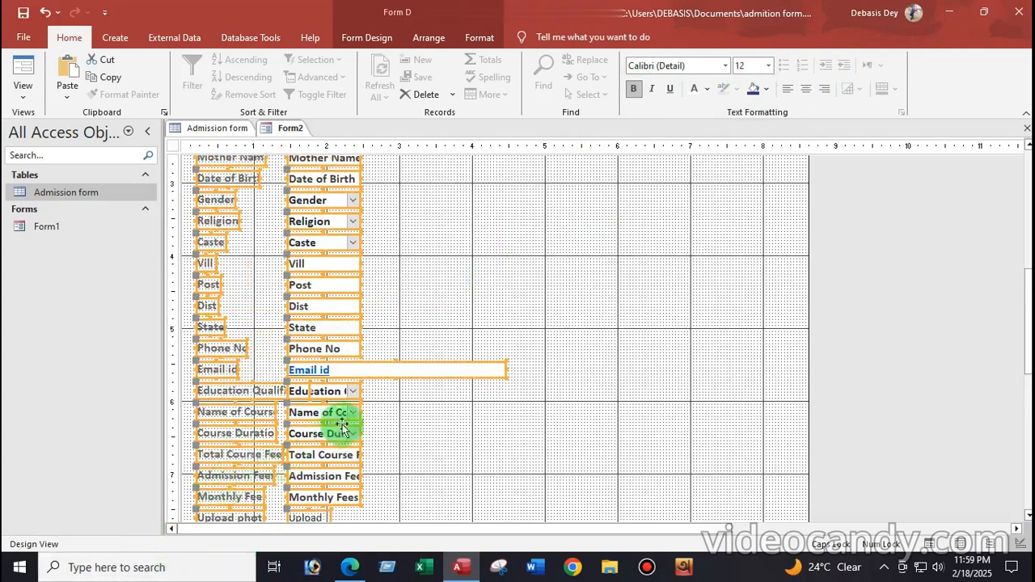
pyautogui.click(477, 271)
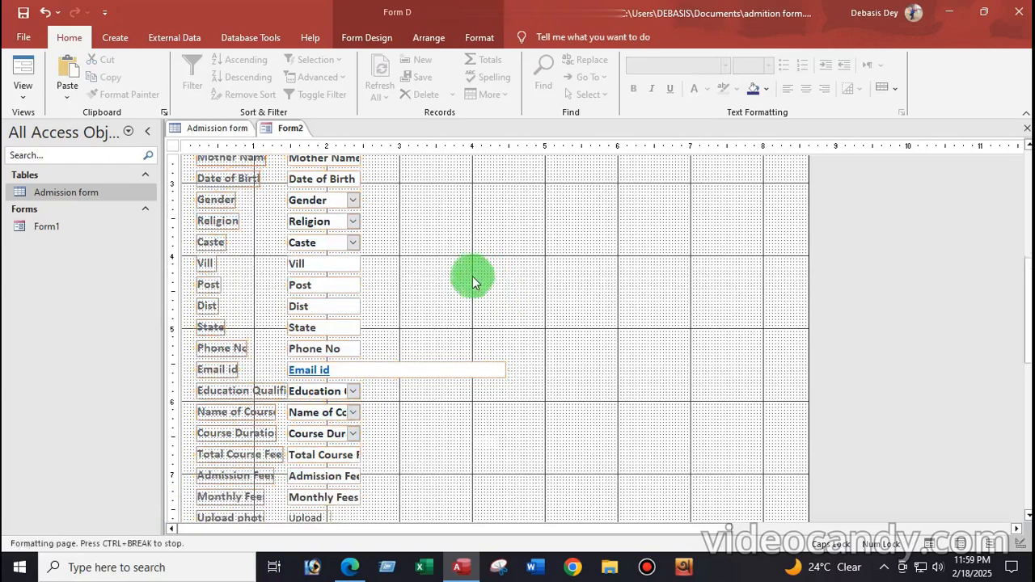
pyautogui.scroll(5, 473, 275)
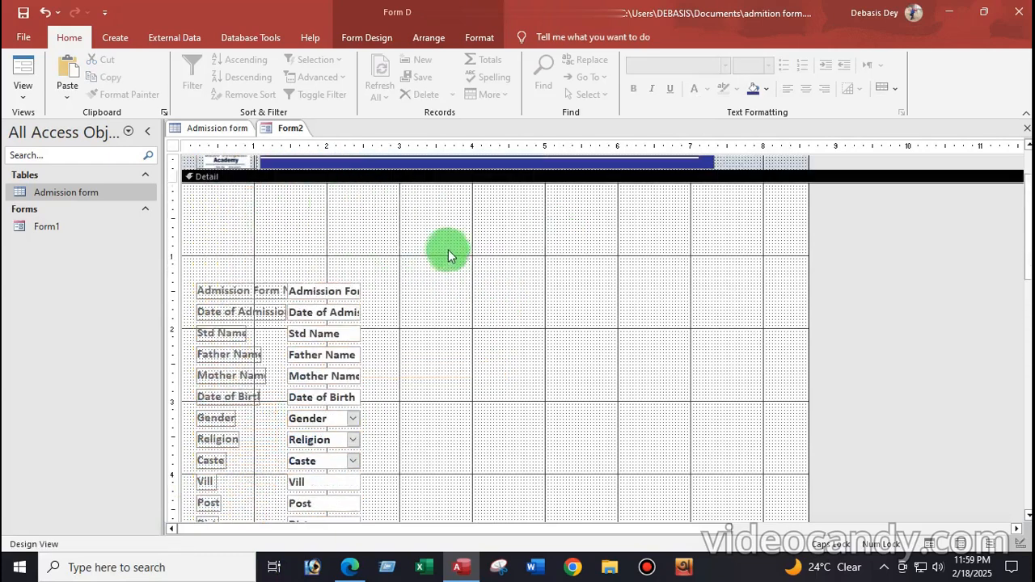
pyautogui.scroll(2, 447, 255)
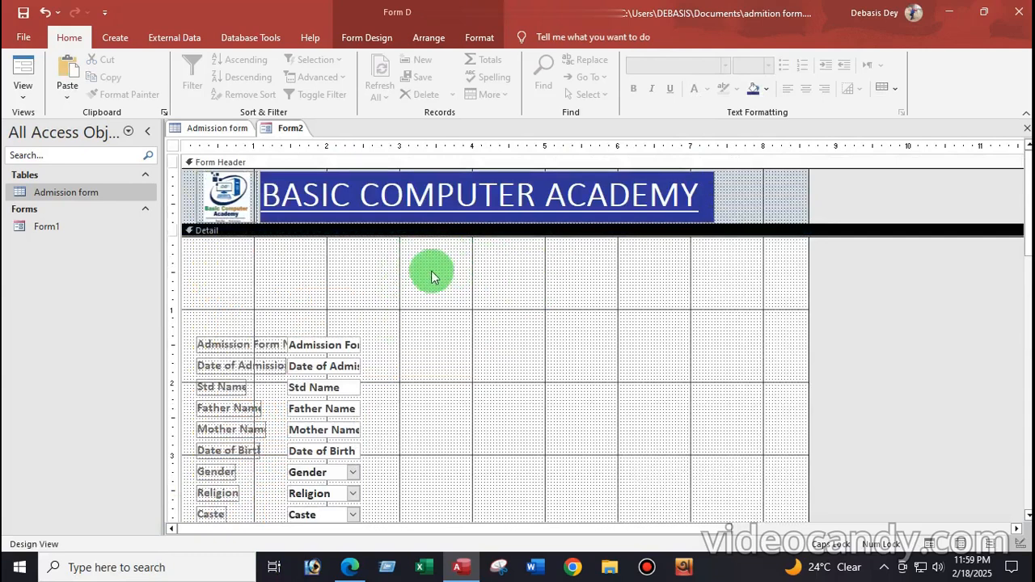
# Draw a label reading ADMISSION FORM at the top of the Detail section
pyautogui.click(360, 38)
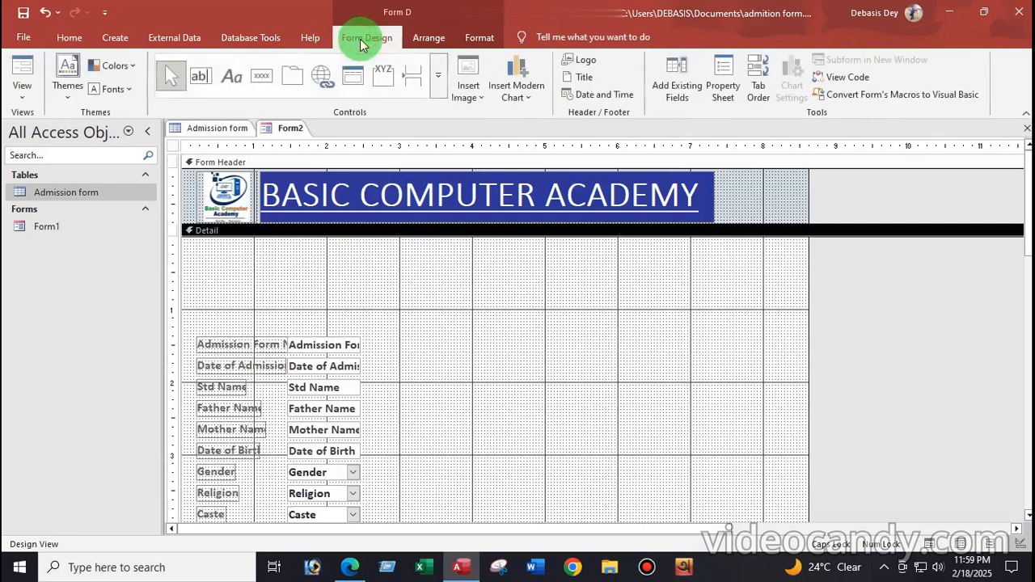
pyautogui.click(232, 78)
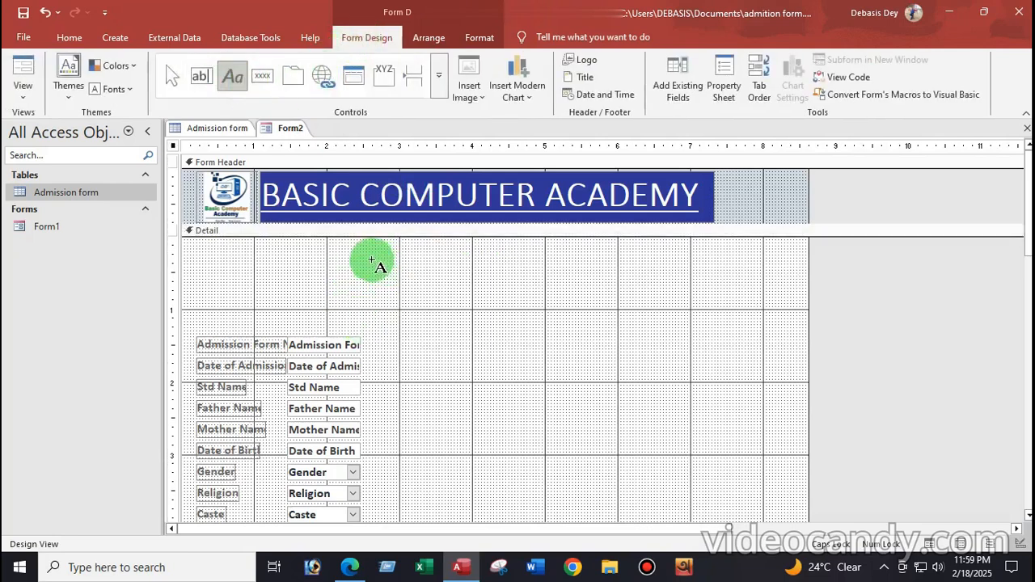
pyautogui.moveTo(370, 259); pyautogui.dragTo(635, 288)
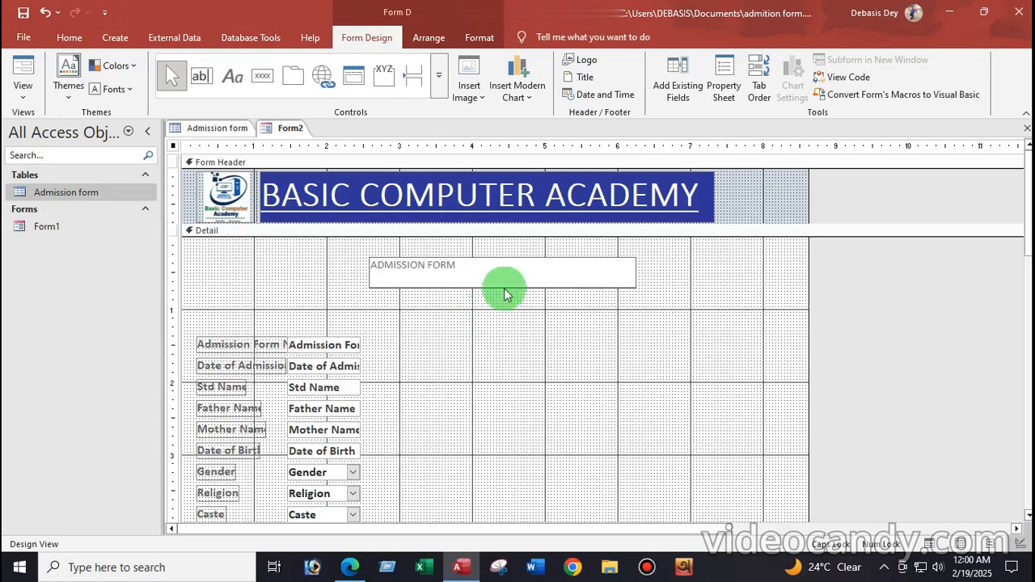
pyautogui.click(478, 291)
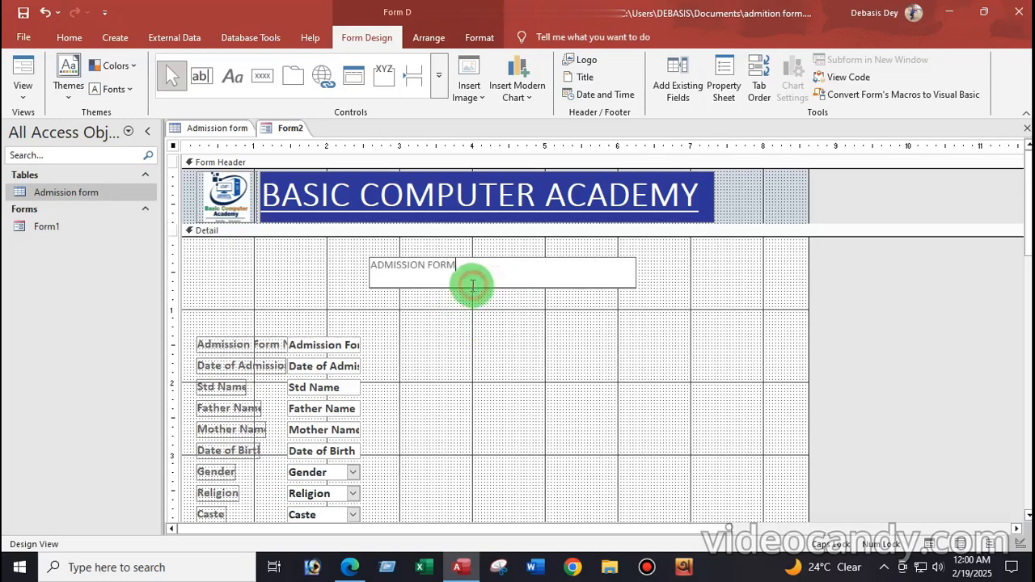
pyautogui.click(491, 306)
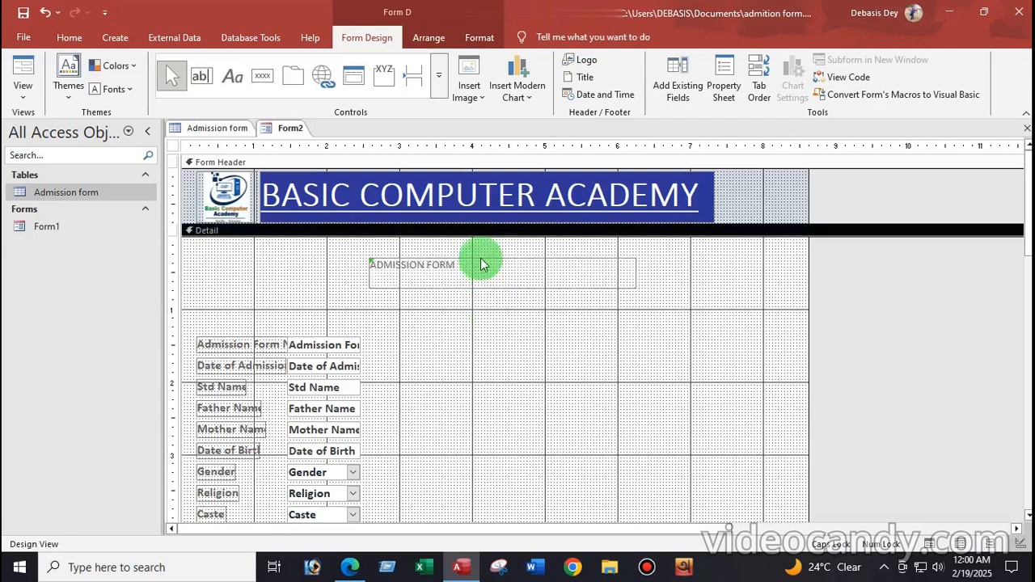
# Make the ADMISSION FORM label text 24-point, bold and underlined
pyautogui.click(481, 265)
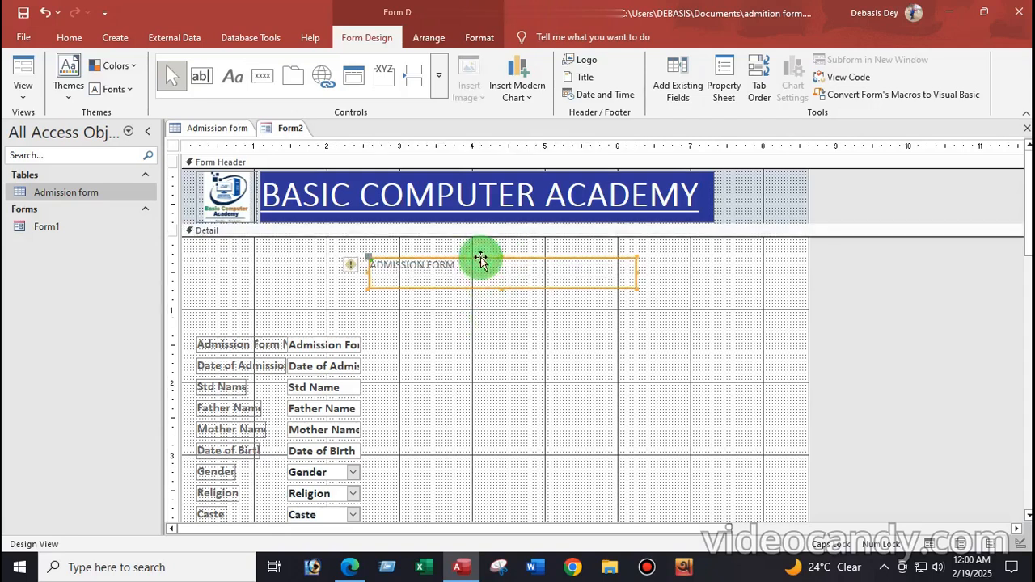
pyautogui.click(71, 40)
pyautogui.click(770, 65)
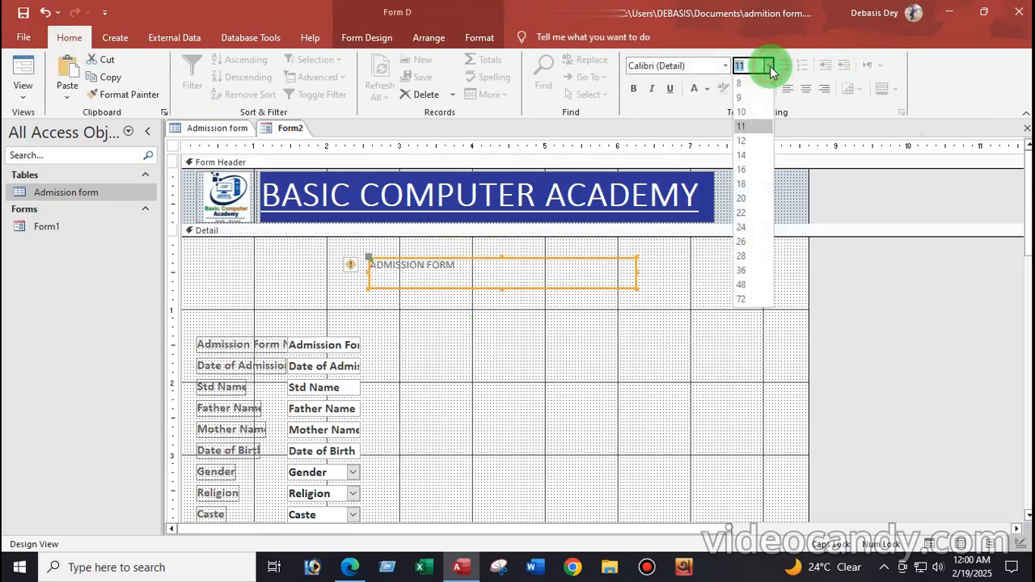
pyautogui.click(742, 226)
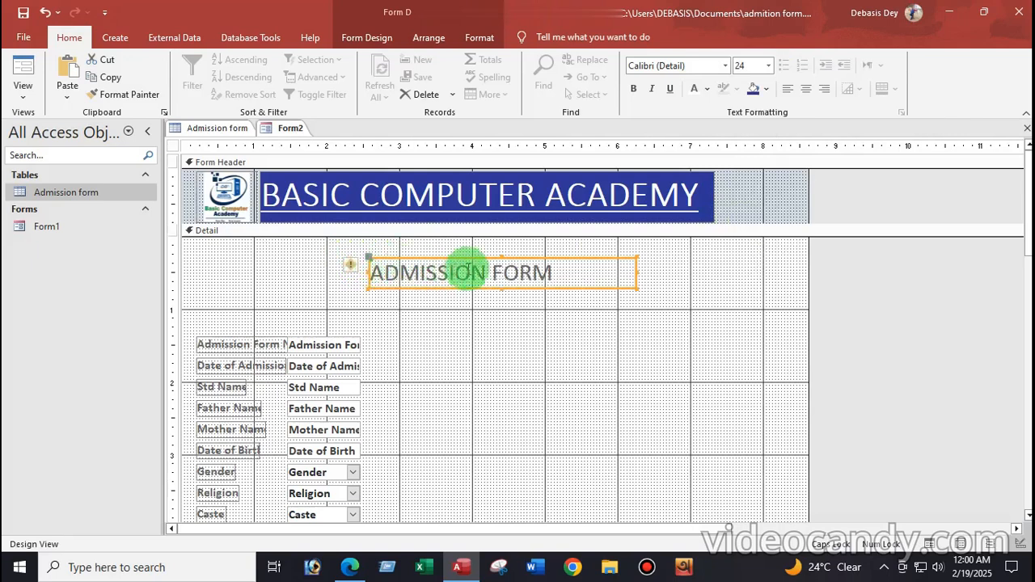
pyautogui.click(559, 259)
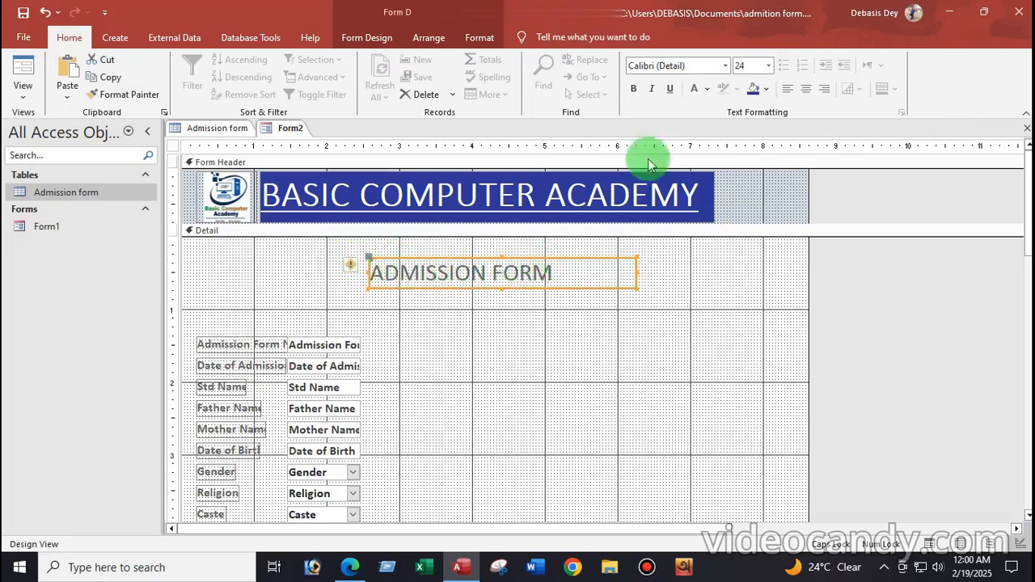
pyautogui.click(635, 89)
pyautogui.click(670, 89)
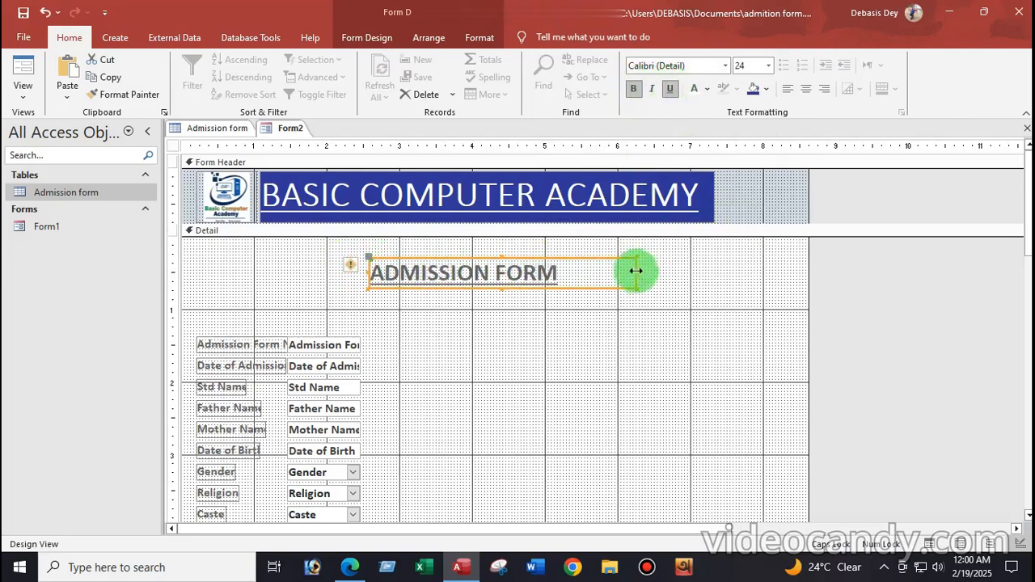
# Narrow the ADMISSION FORM label, colour it blue and shift it slightly right
pyautogui.moveTo(633, 272); pyautogui.dragTo(600, 273)
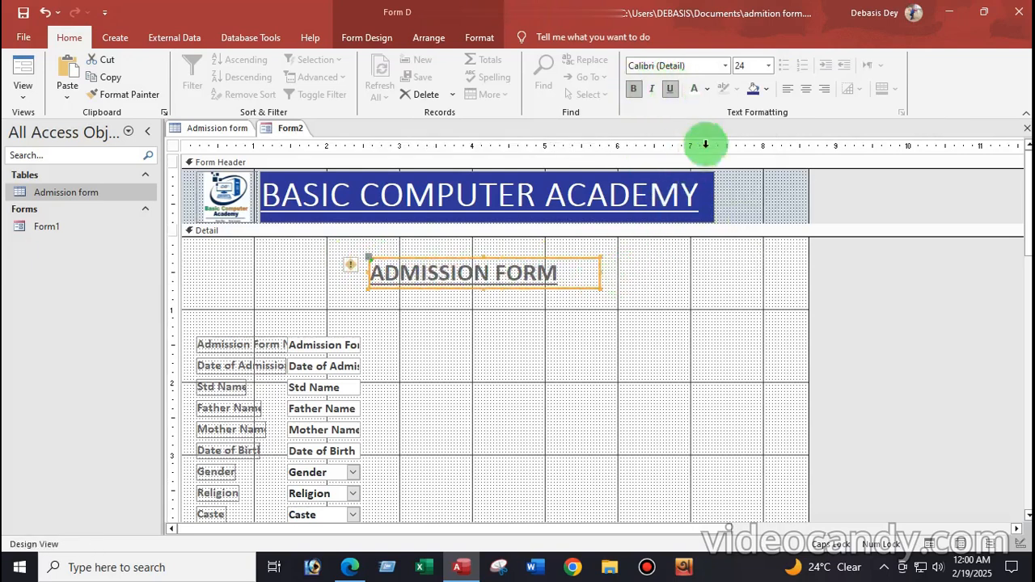
pyautogui.click(706, 90)
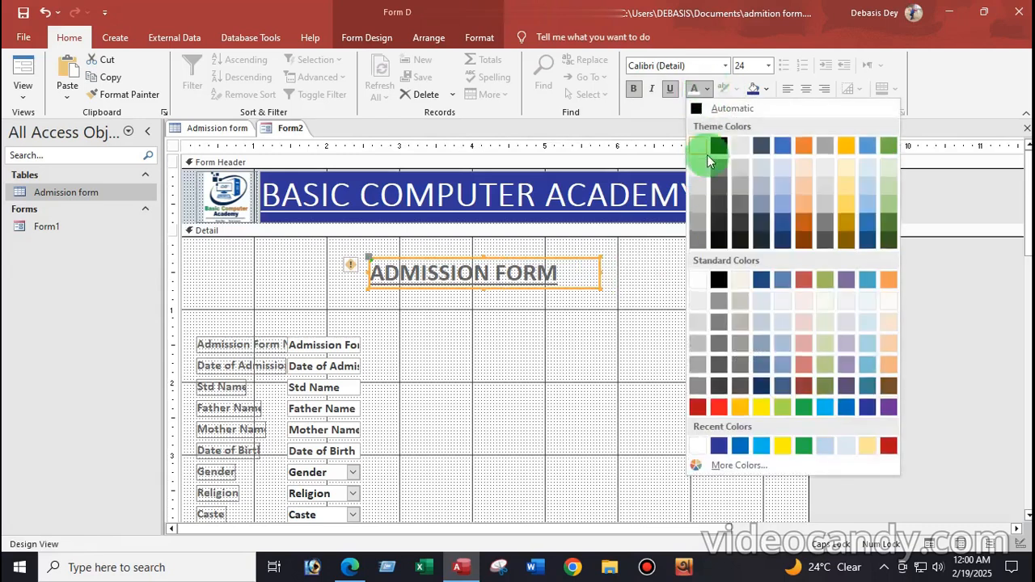
pyautogui.click(739, 446)
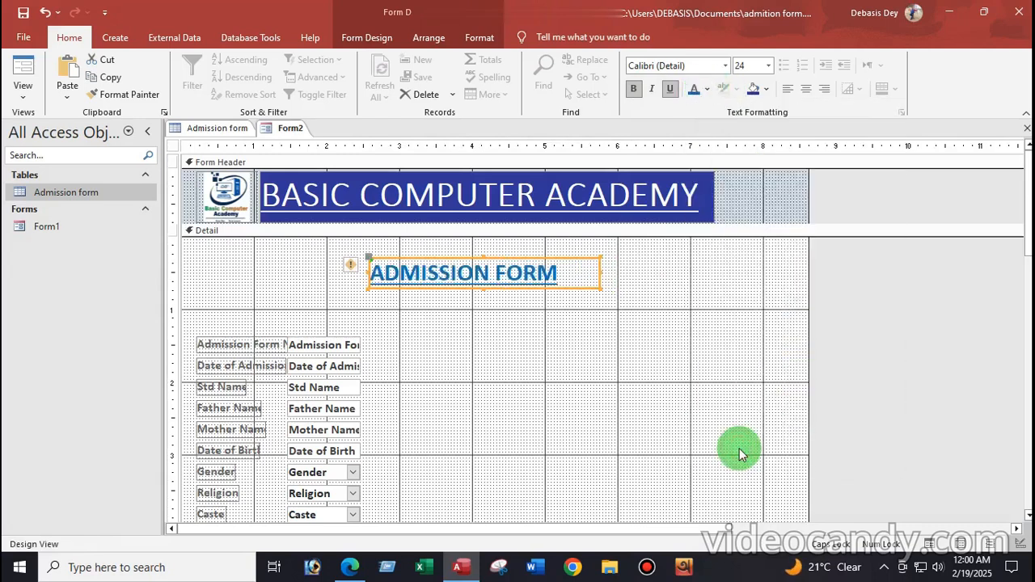
pyautogui.click(445, 338)
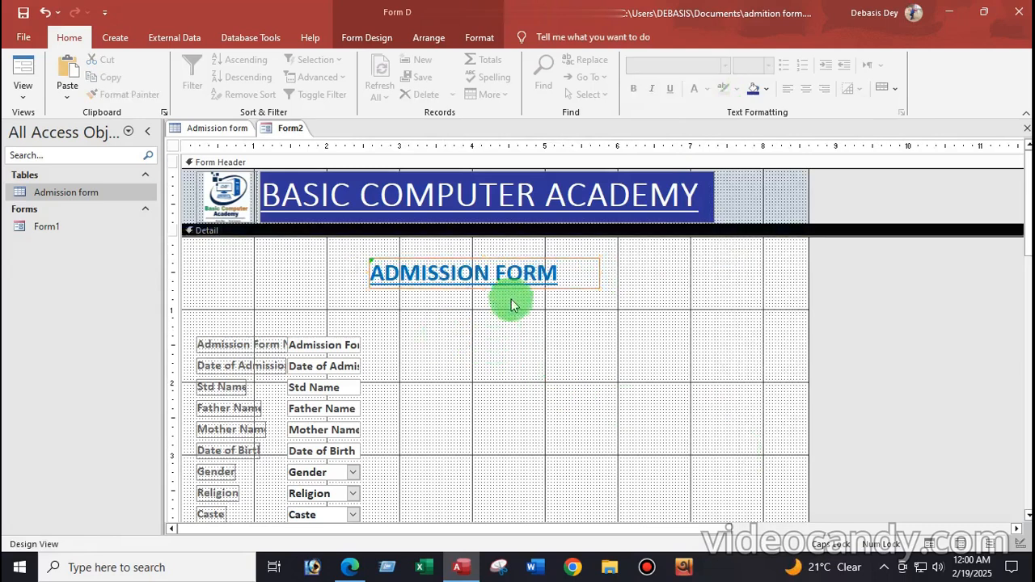
pyautogui.click(474, 265)
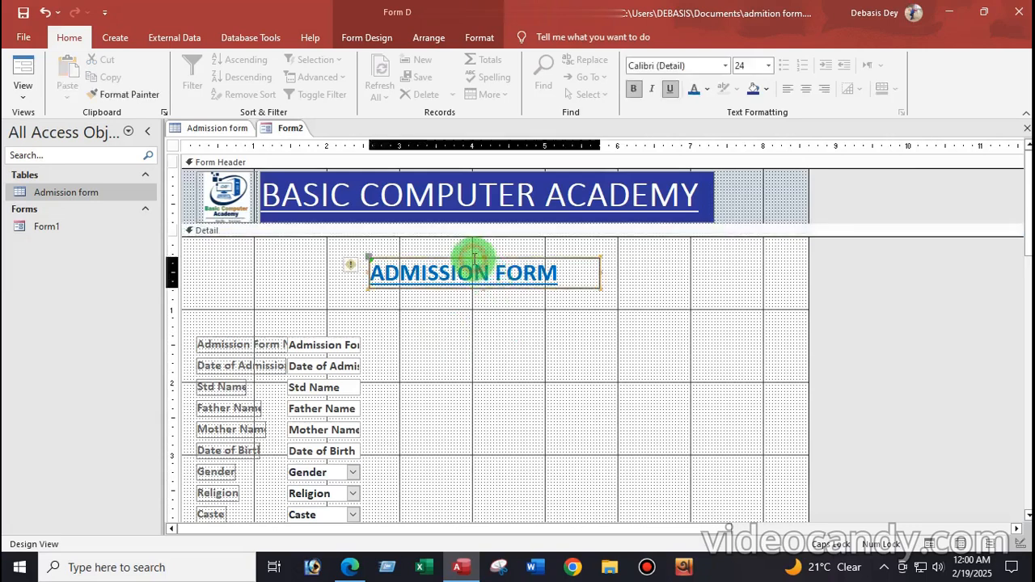
pyautogui.moveTo(492, 256); pyautogui.dragTo(519, 255)
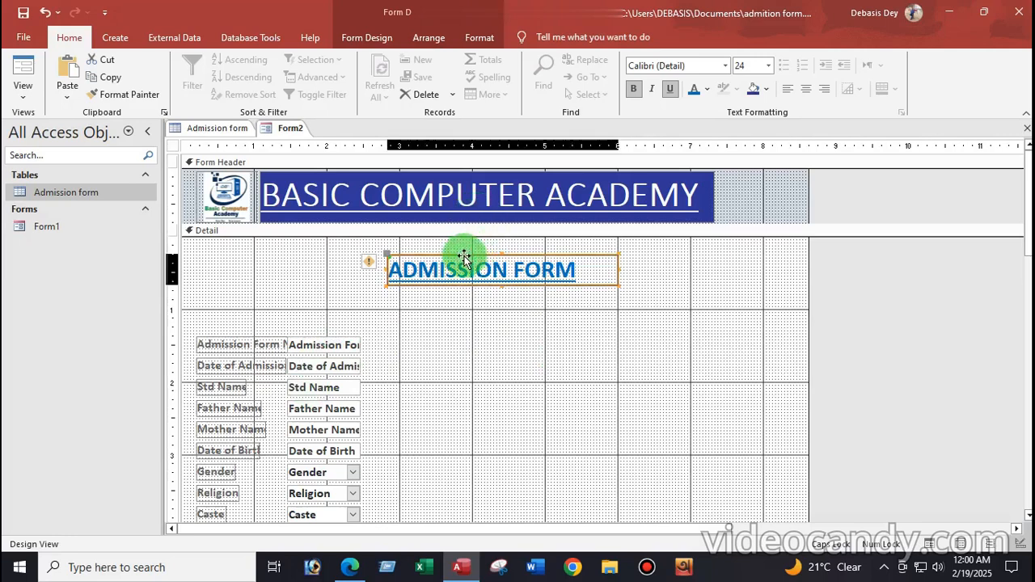
# Widen the Admission Form No label and box and set the box beside it
pyautogui.click(302, 346)
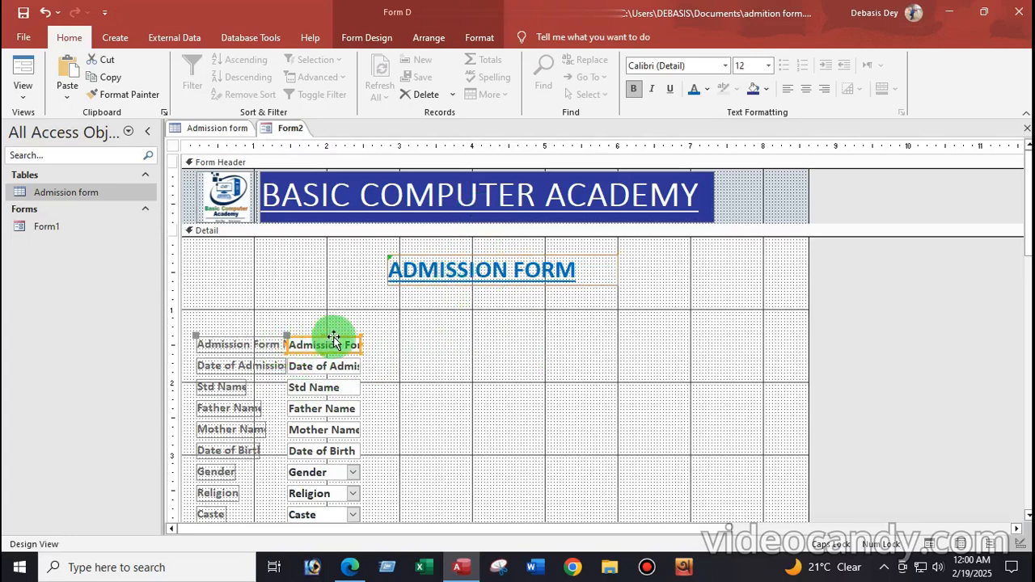
pyautogui.moveTo(333, 337); pyautogui.dragTo(363, 335)
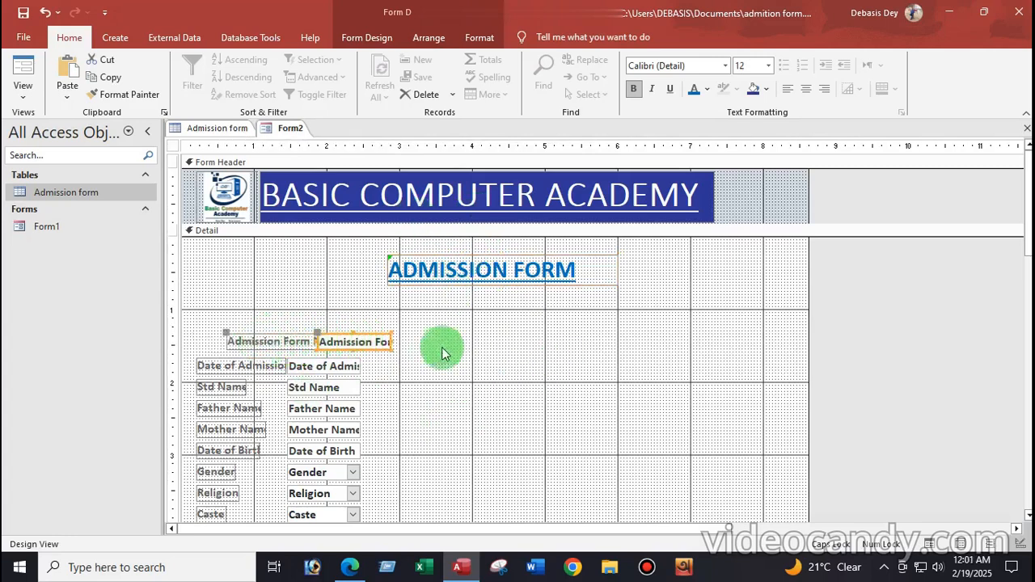
pyautogui.click(263, 339)
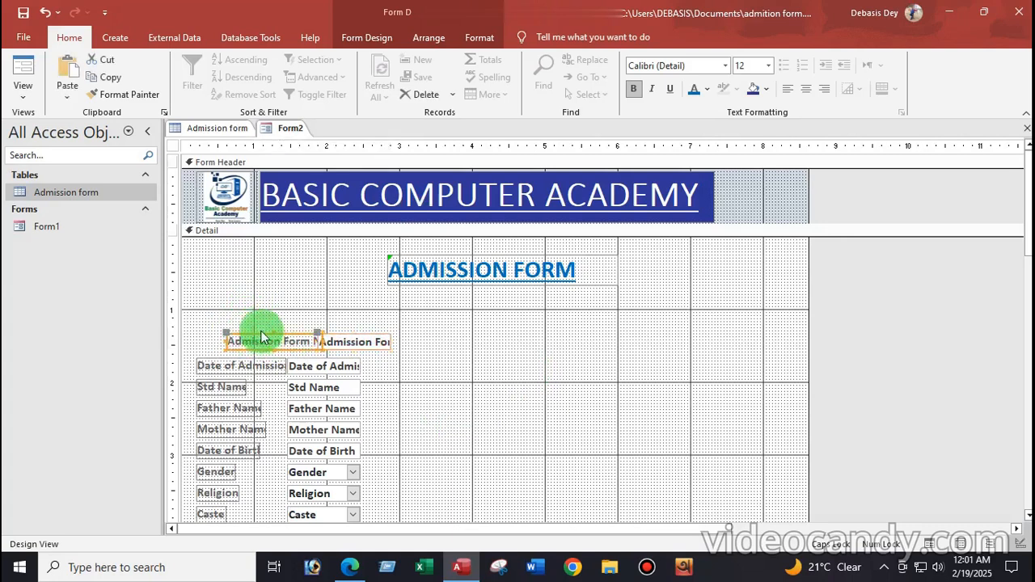
pyautogui.moveTo(260, 335); pyautogui.dragTo(225, 334)
pyautogui.click(358, 342)
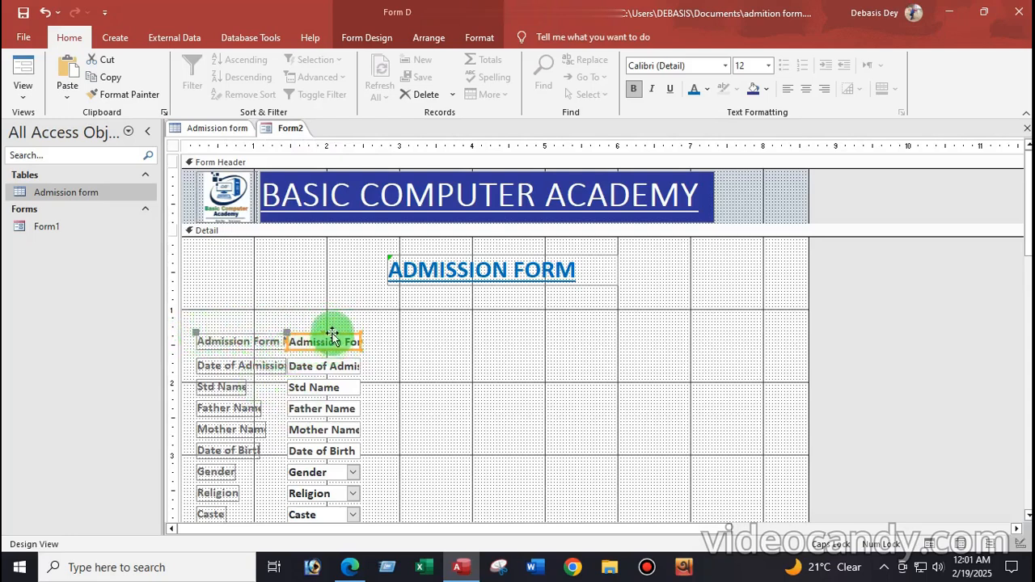
pyautogui.moveTo(332, 334); pyautogui.dragTo(496, 331)
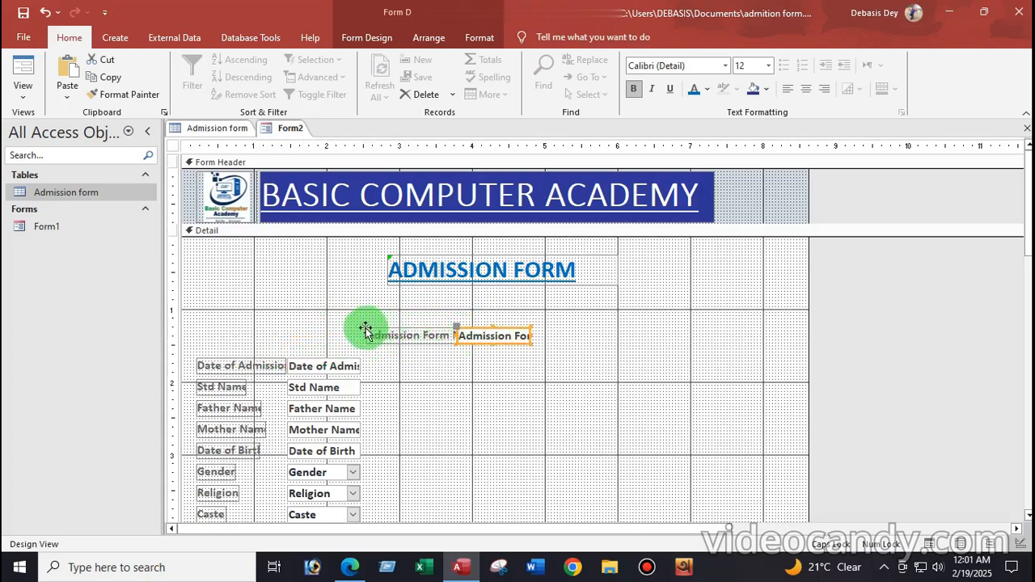
pyautogui.moveTo(364, 326); pyautogui.dragTo(196, 337)
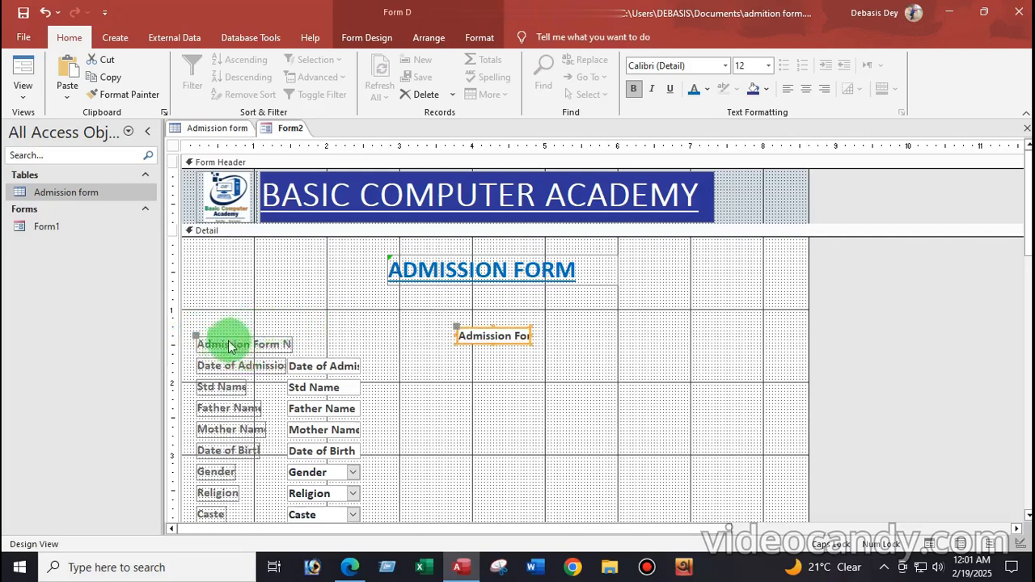
pyautogui.click(291, 345)
pyautogui.moveTo(292, 343)
pyautogui.mouseDown()
pyautogui.moveTo(332, 344)
pyautogui.moveTo(310, 343)
pyautogui.mouseUp()
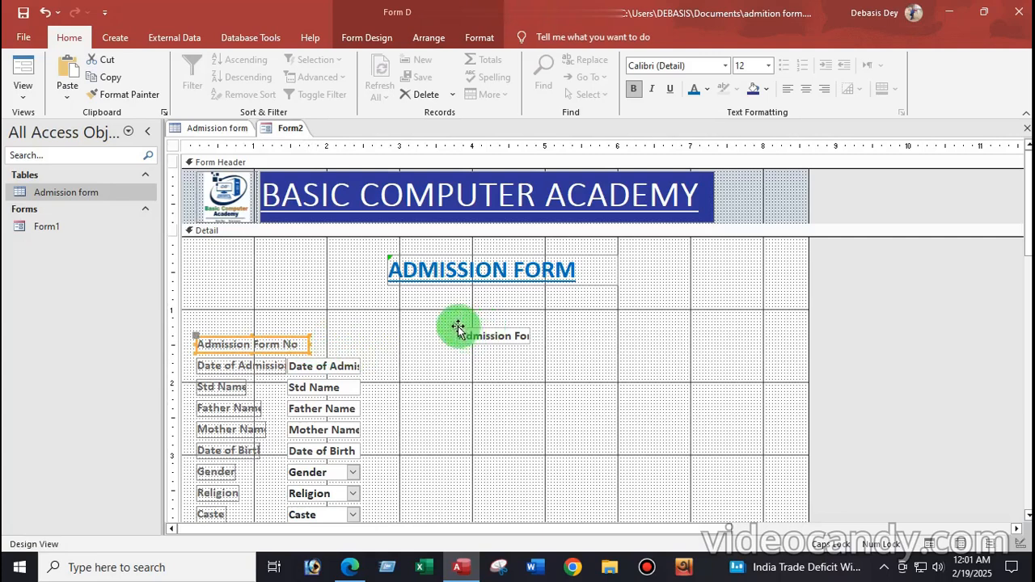
pyautogui.moveTo(454, 327); pyautogui.dragTo(323, 331)
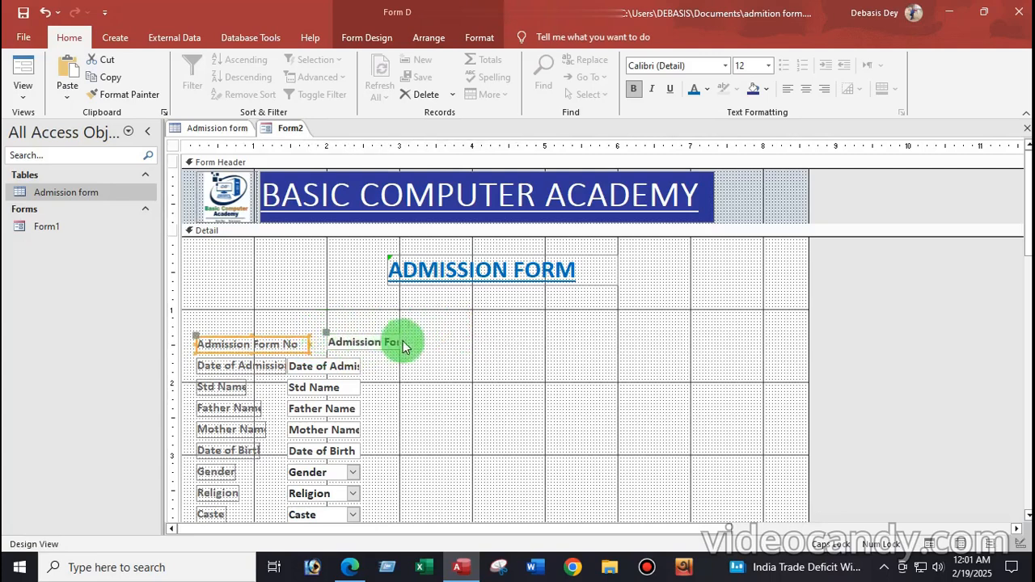
pyautogui.moveTo(401, 340); pyautogui.dragTo(504, 339)
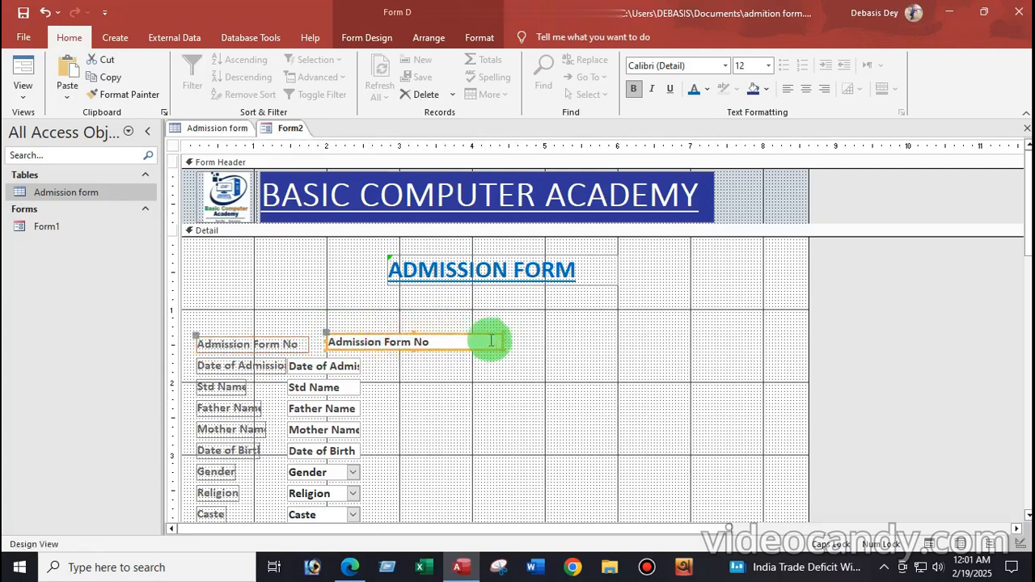
# Align and widen the Date of Admission and Std Name labels and boxes to match
pyautogui.click(314, 373)
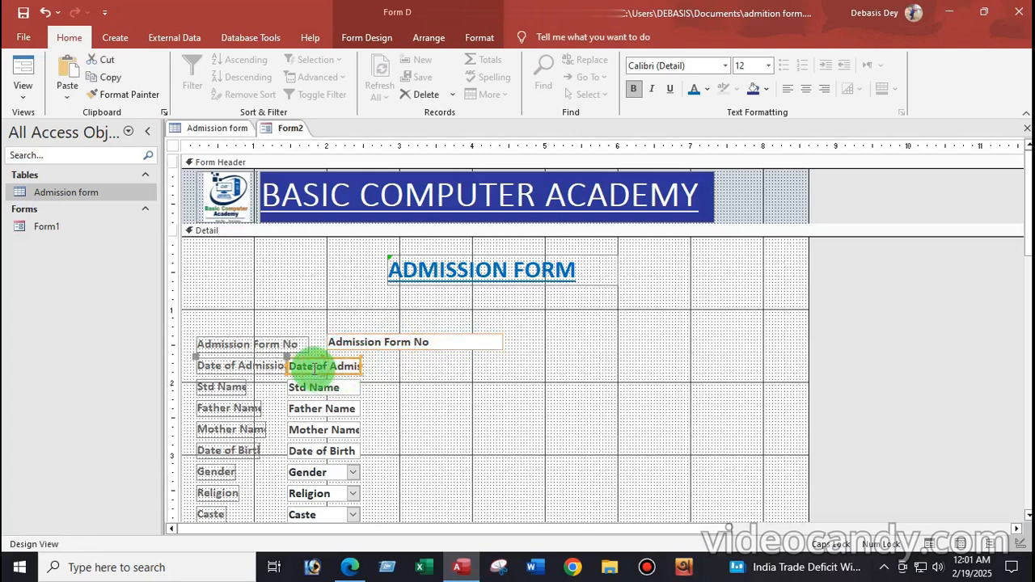
pyautogui.moveTo(284, 359); pyautogui.dragTo(325, 358)
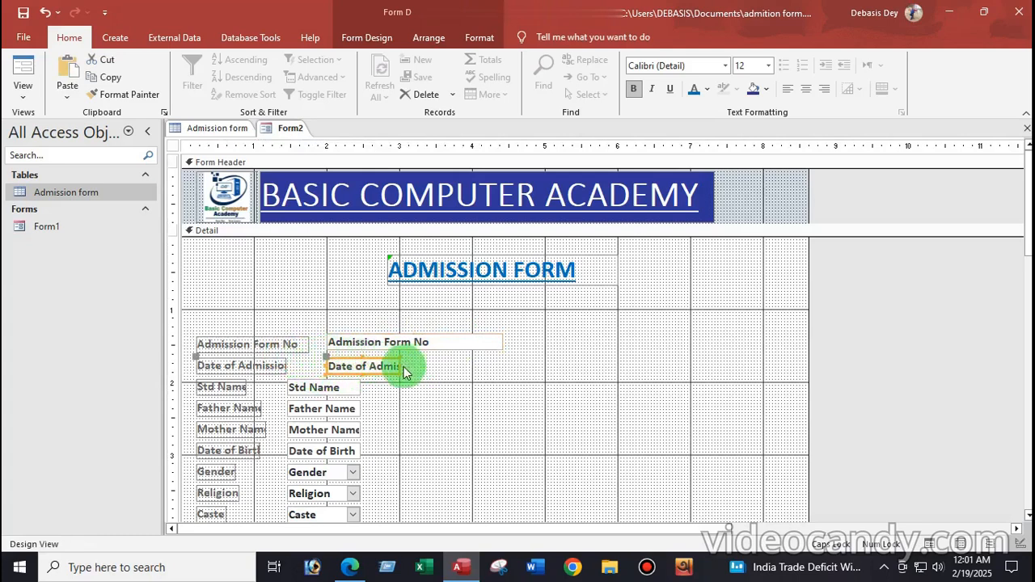
pyautogui.moveTo(401, 366); pyautogui.dragTo(502, 368)
pyautogui.click(291, 368)
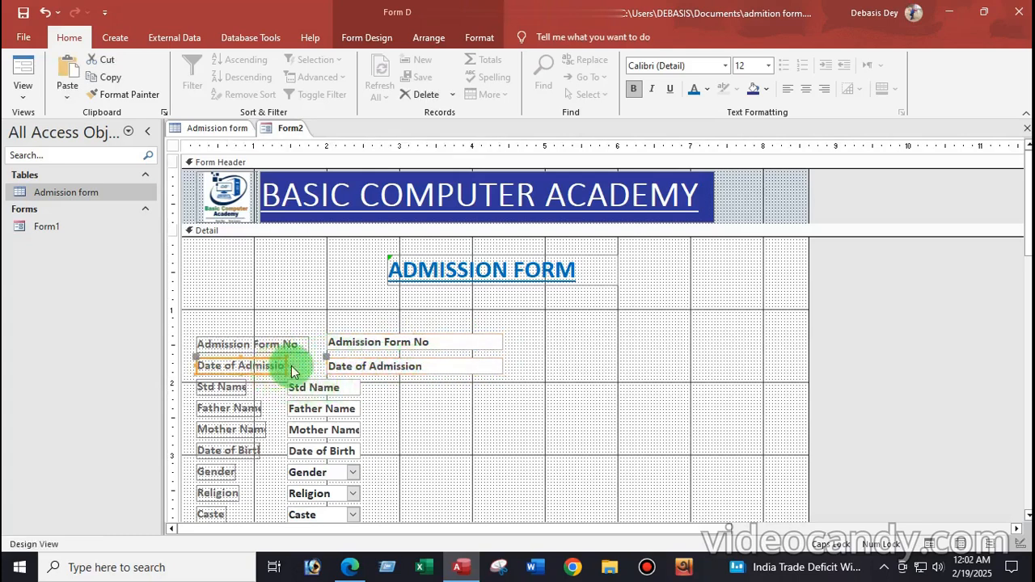
pyautogui.moveTo(287, 365); pyautogui.dragTo(309, 366)
pyautogui.click(249, 396)
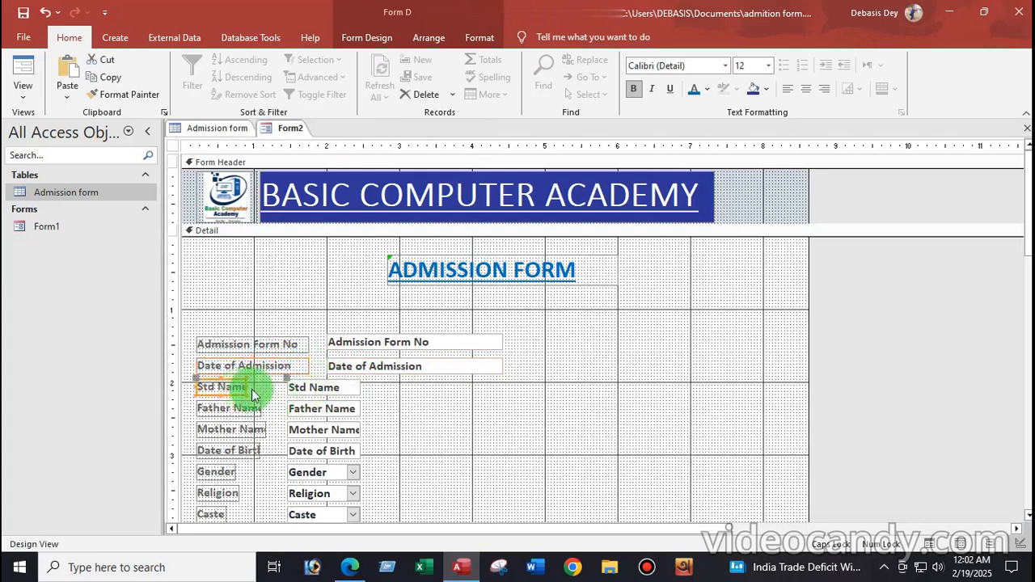
pyautogui.moveTo(246, 387); pyautogui.dragTo(273, 387)
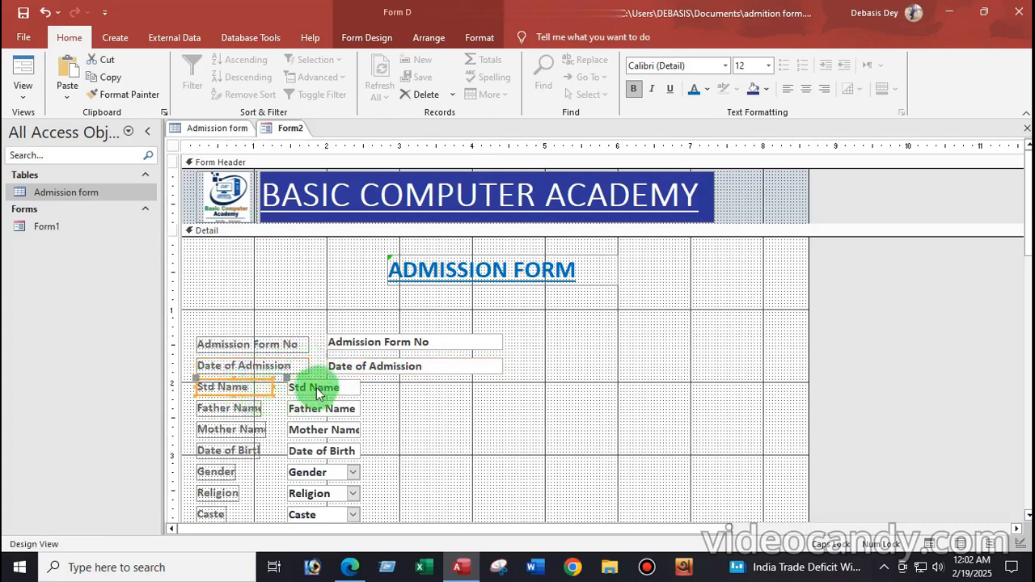
pyautogui.moveTo(285, 380); pyautogui.dragTo(326, 383)
pyautogui.click(400, 390)
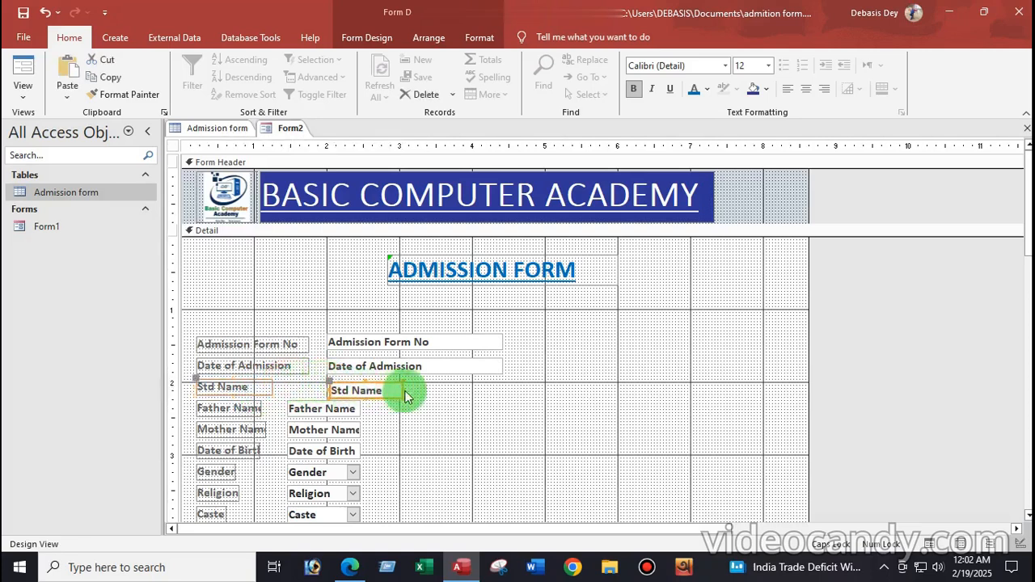
pyautogui.moveTo(402, 388); pyautogui.dragTo(502, 393)
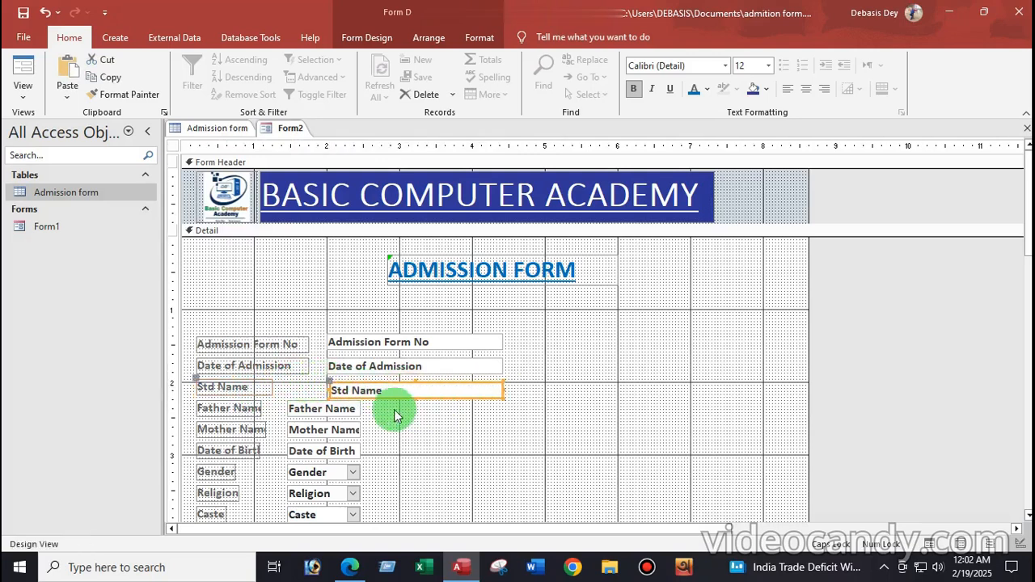
pyautogui.moveTo(326, 380); pyautogui.dragTo(328, 377)
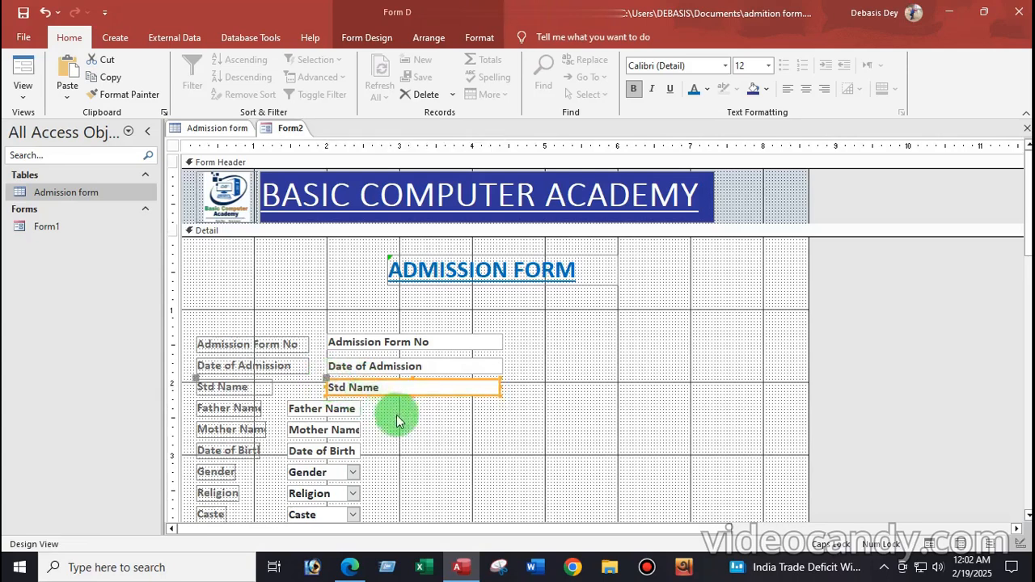
# Widen the Father Name, Mother Name and Date of Birth labels and boxes to match
pyautogui.click(243, 409)
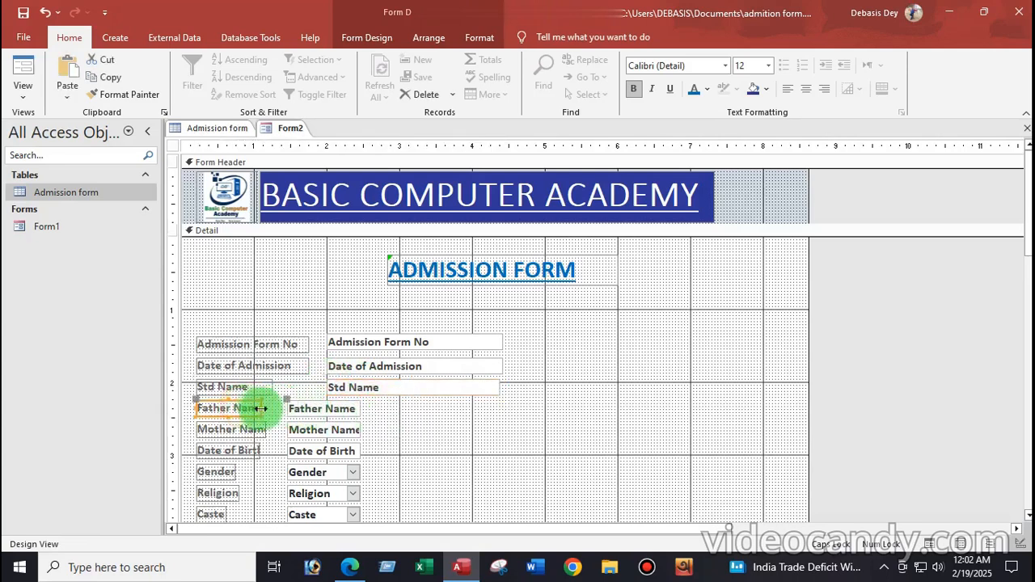
pyautogui.moveTo(261, 407); pyautogui.dragTo(325, 401)
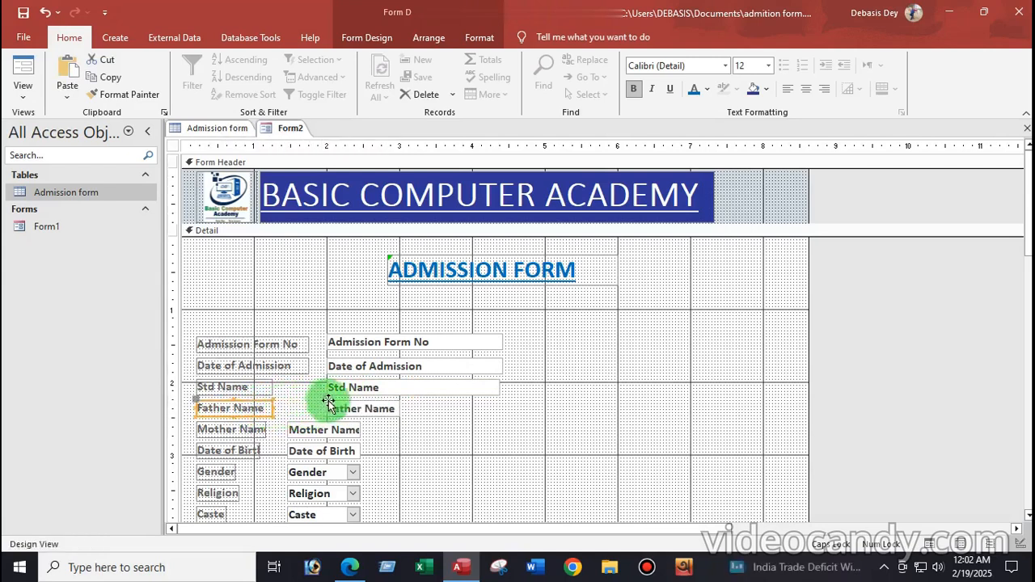
pyautogui.click(395, 410)
pyautogui.moveTo(399, 407); pyautogui.dragTo(498, 411)
pyautogui.click(260, 428)
pyautogui.moveTo(265, 429); pyautogui.dragTo(500, 431)
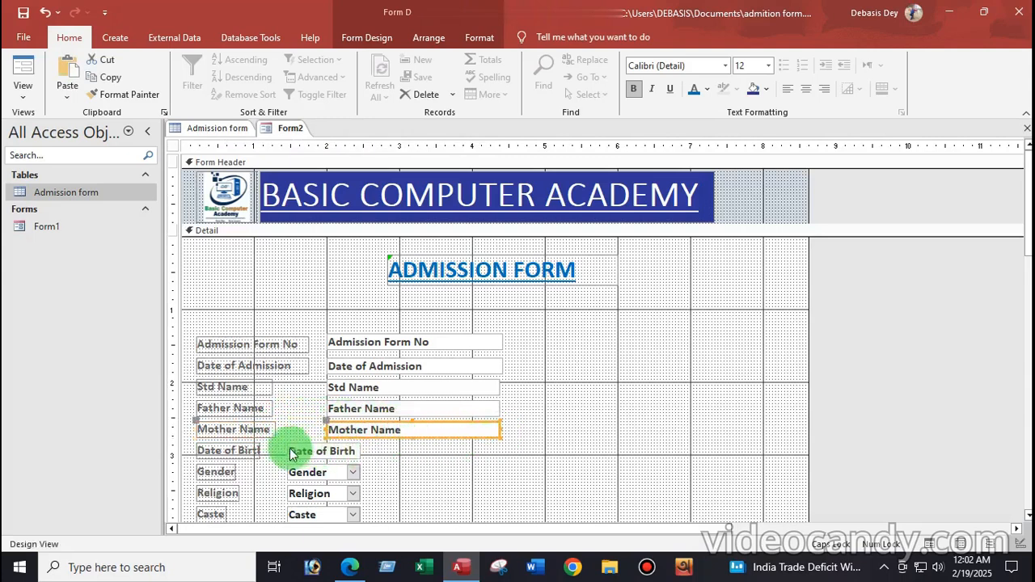
pyautogui.click(243, 456)
pyautogui.moveTo(261, 451); pyautogui.dragTo(325, 442)
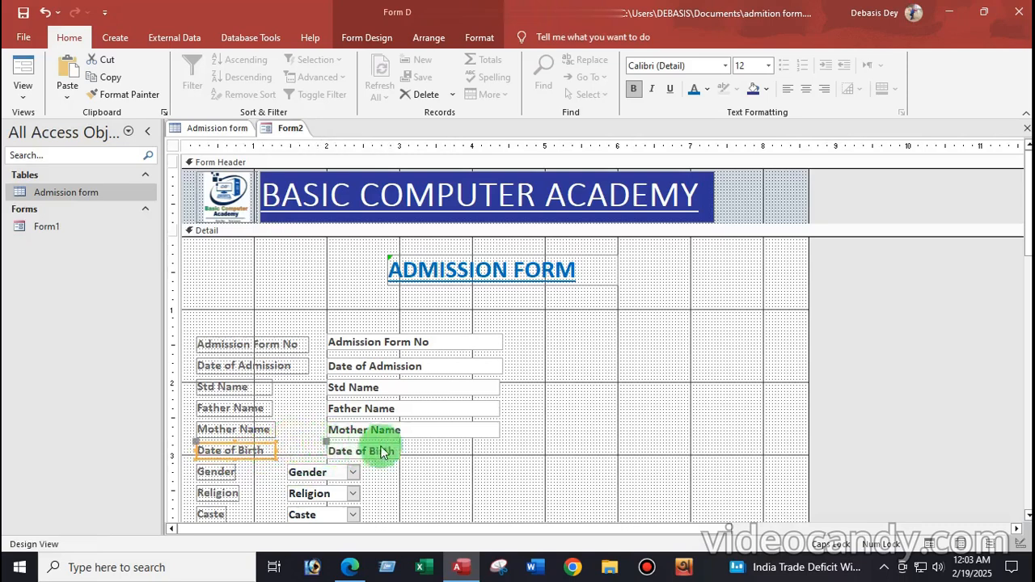
pyautogui.click(383, 451)
pyautogui.moveTo(400, 451); pyautogui.dragTo(501, 457)
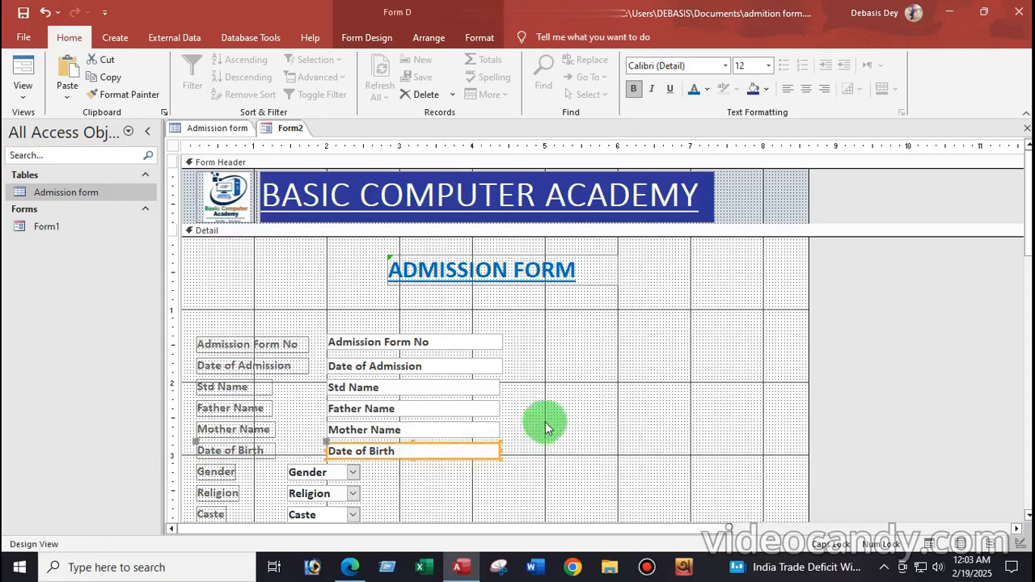
pyautogui.scroll(-3, 581, 375)
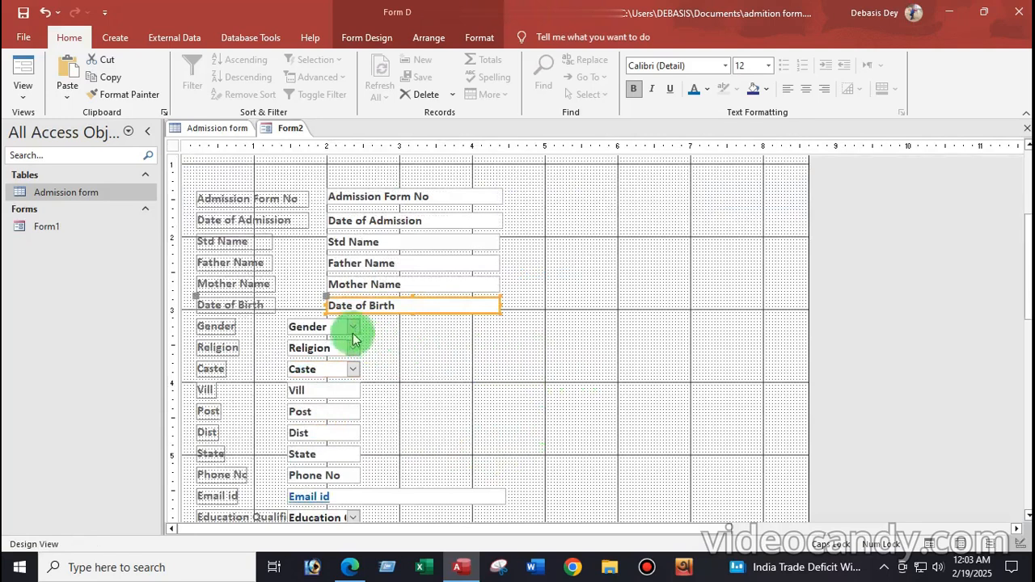
pyautogui.click(275, 333)
# Widen the Gender through Phone No boxes together and nudge them into place
pyautogui.moveTo(277, 331); pyautogui.dragTo(366, 475)
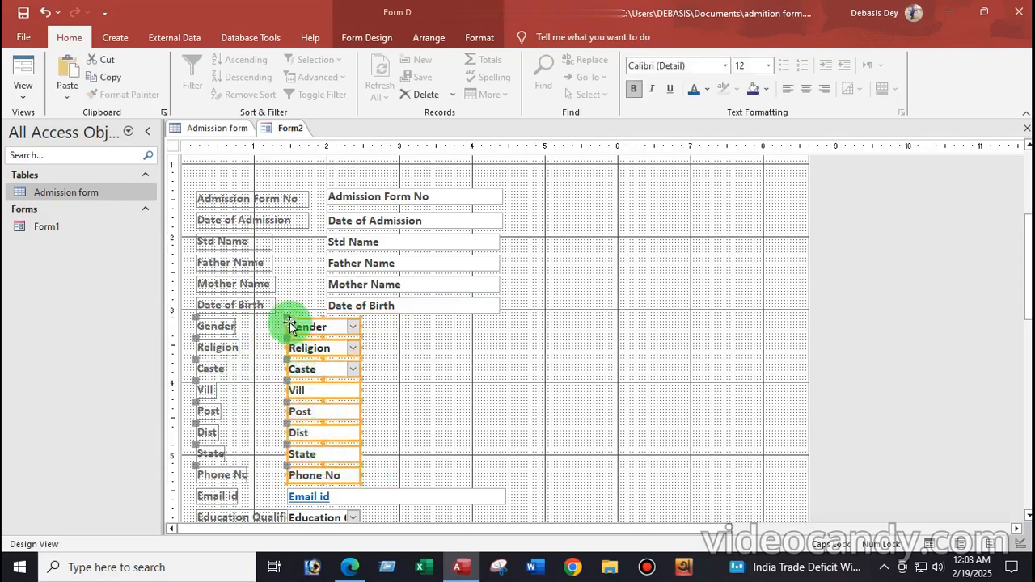
pyautogui.moveTo(360, 326); pyautogui.dragTo(480, 330)
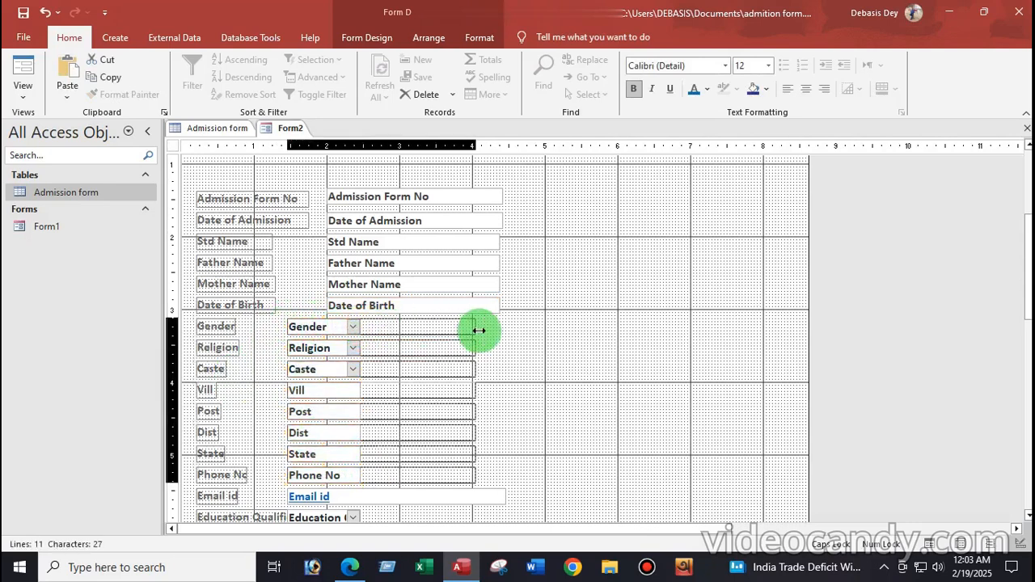
pyautogui.moveTo(477, 331); pyautogui.dragTo(453, 332)
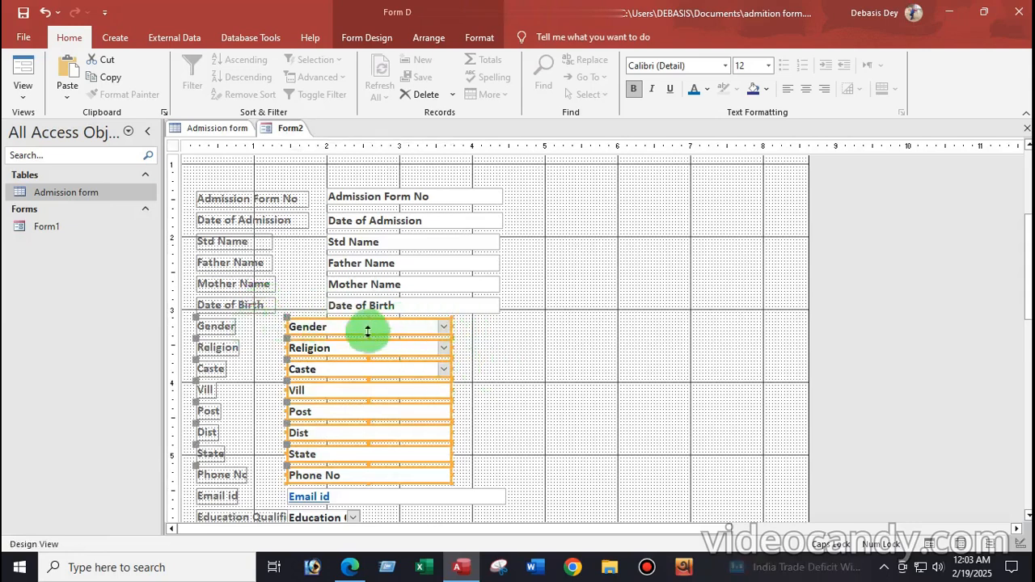
pyautogui.press('Right')
pyautogui.press('Right')
pyautogui.press('Right')
pyautogui.press('Right')
pyautogui.press('Right')
pyautogui.press('Right')
pyautogui.press('Right')
pyautogui.press('Right')
pyautogui.press('Right')
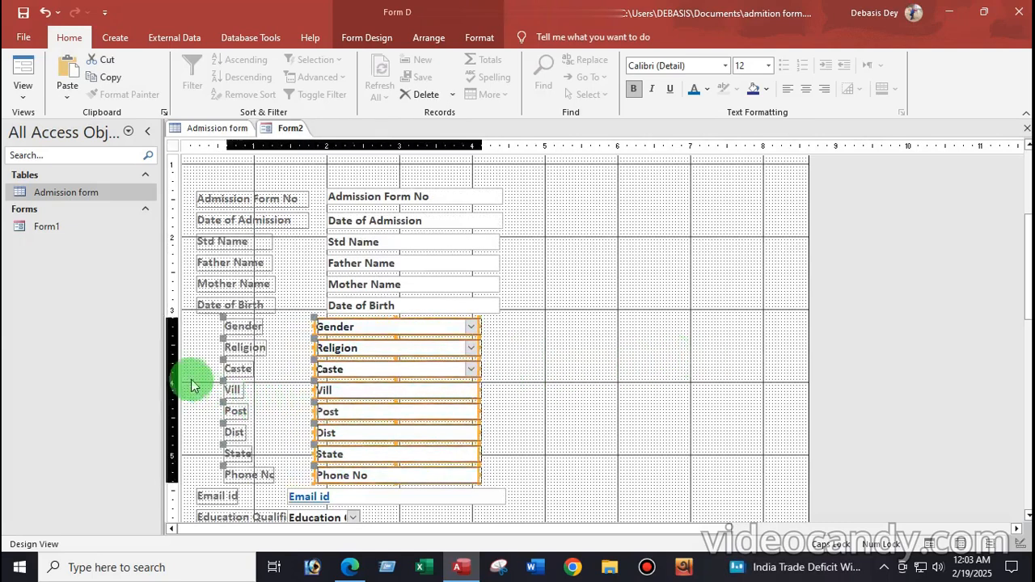
pyautogui.press('Right')
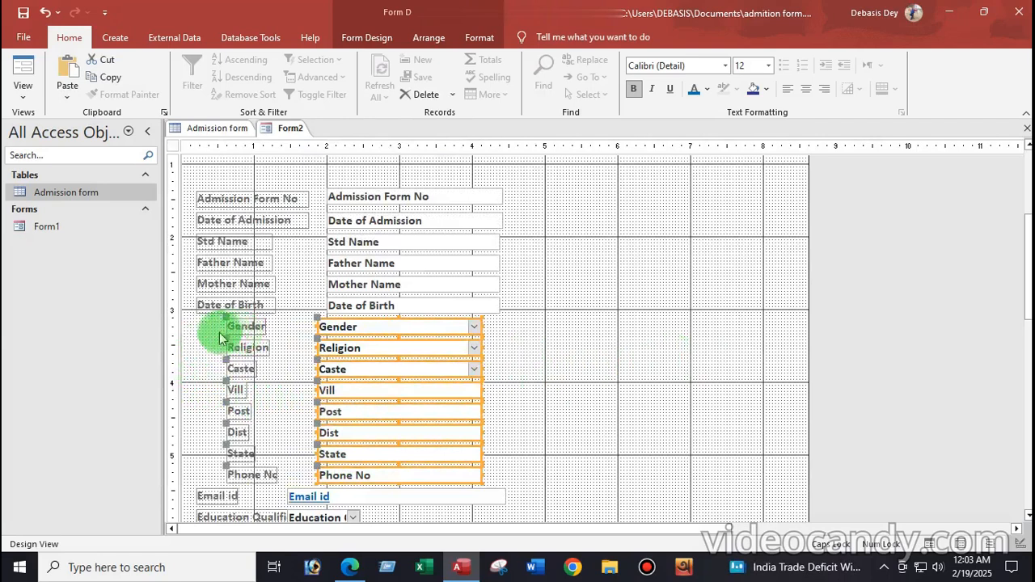
pyautogui.press('Left')
pyautogui.press('Left')
pyautogui.press('Left')
pyautogui.press('Left')
pyautogui.press('Left')
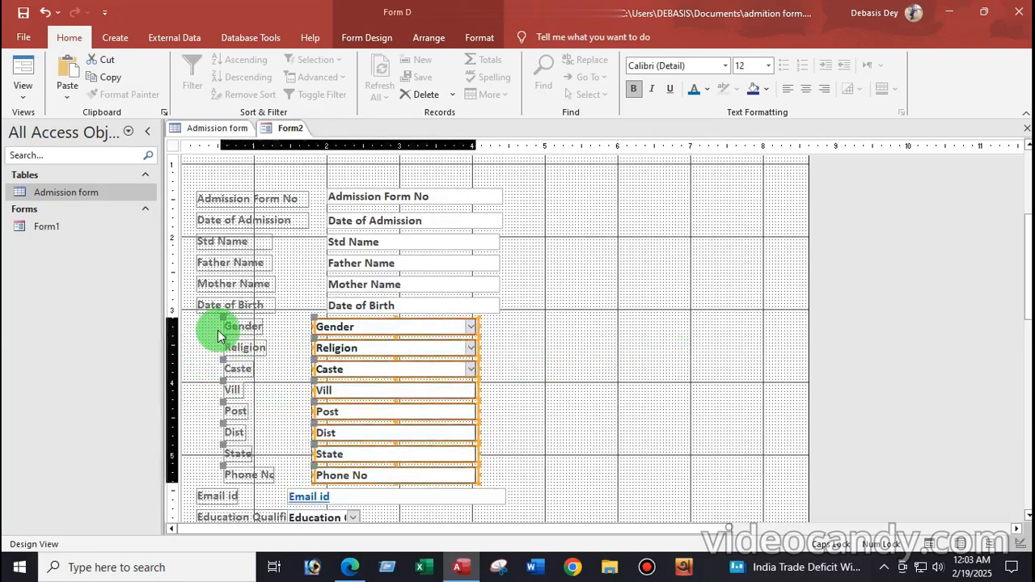
pyautogui.press('Left')
pyautogui.press('Left')
pyautogui.press('Left')
pyautogui.press('Left')
pyautogui.press('Left')
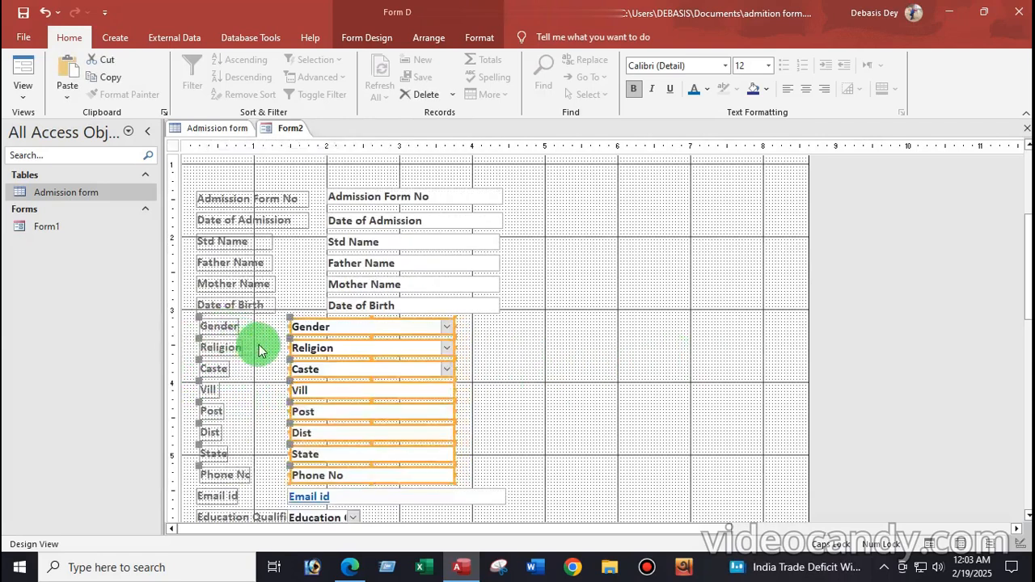
# Move the Gender, Religion and Caste boxes right to line up under Date of Birth
pyautogui.click(505, 358)
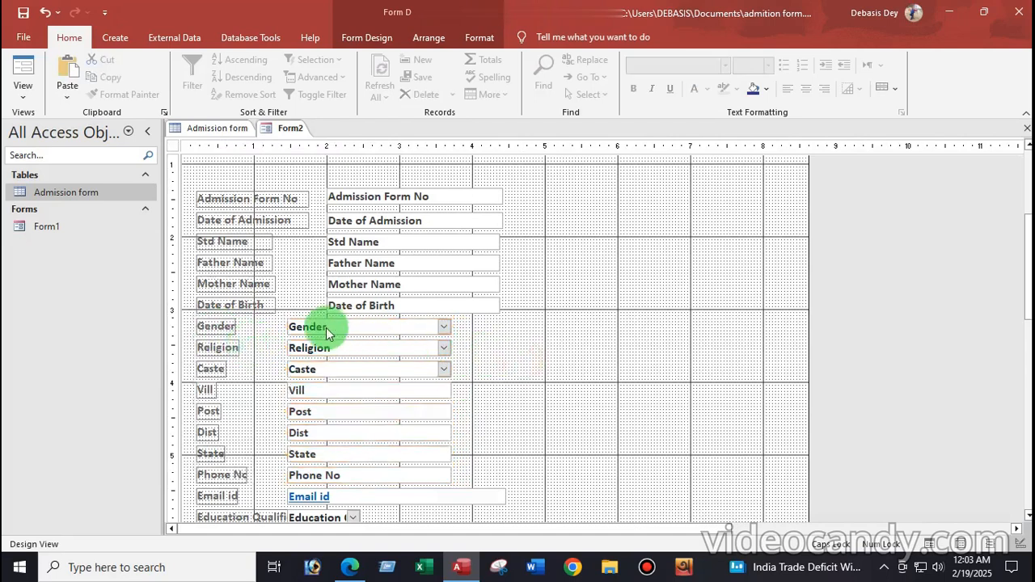
pyautogui.click(298, 322)
pyautogui.moveTo(287, 321); pyautogui.dragTo(323, 322)
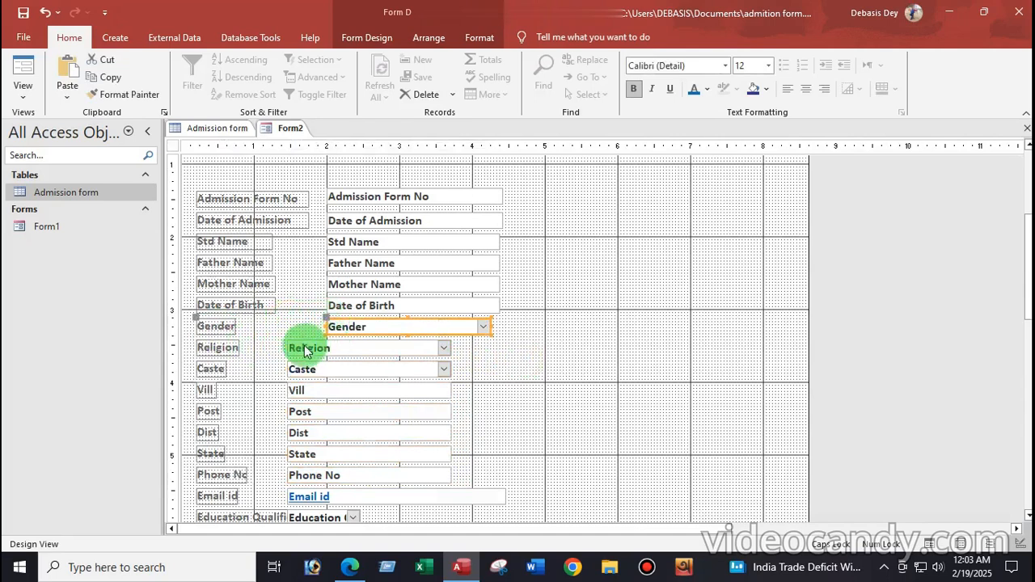
pyautogui.click(292, 341)
pyautogui.moveTo(284, 342)
pyautogui.mouseDown()
pyautogui.moveTo(325, 348)
pyautogui.moveTo(300, 363)
pyautogui.moveTo(326, 364)
pyautogui.mouseUp()
pyautogui.click(289, 364)
# Select all fields from Vill down to Upload Photo
pyautogui.click(292, 391)
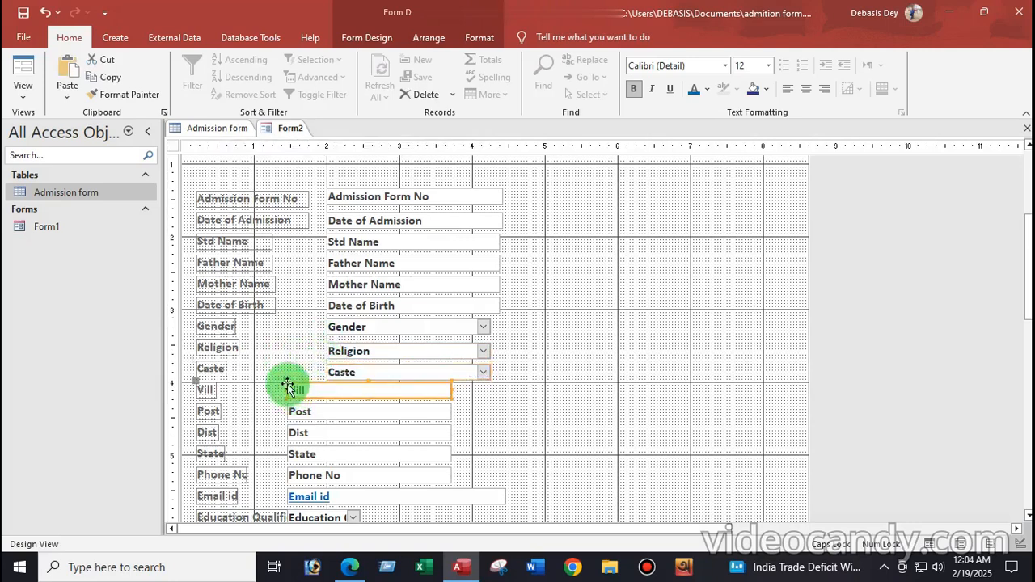
pyautogui.click(576, 389)
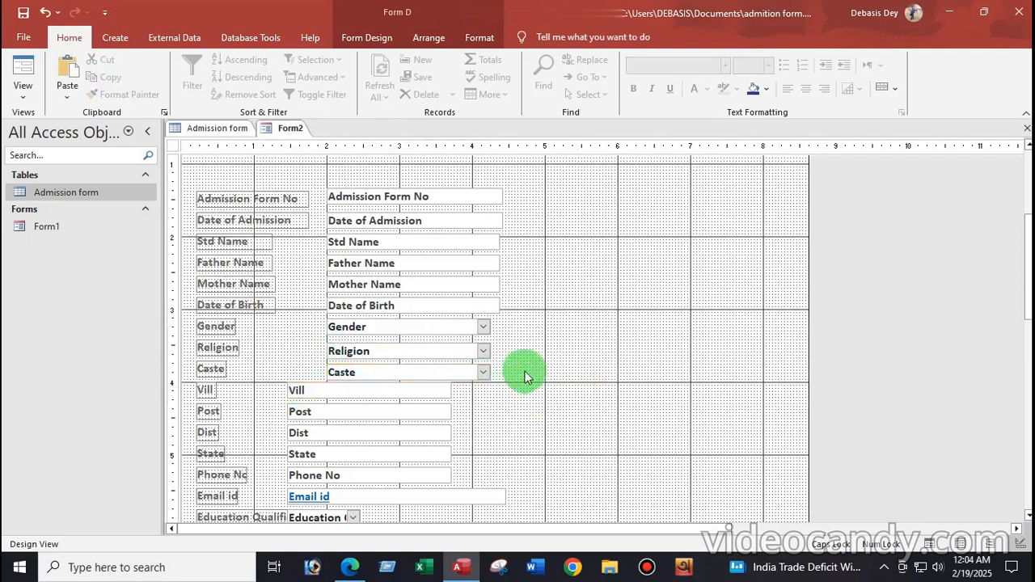
pyautogui.scroll(3, 524, 376)
pyautogui.scroll(-5, 512, 370)
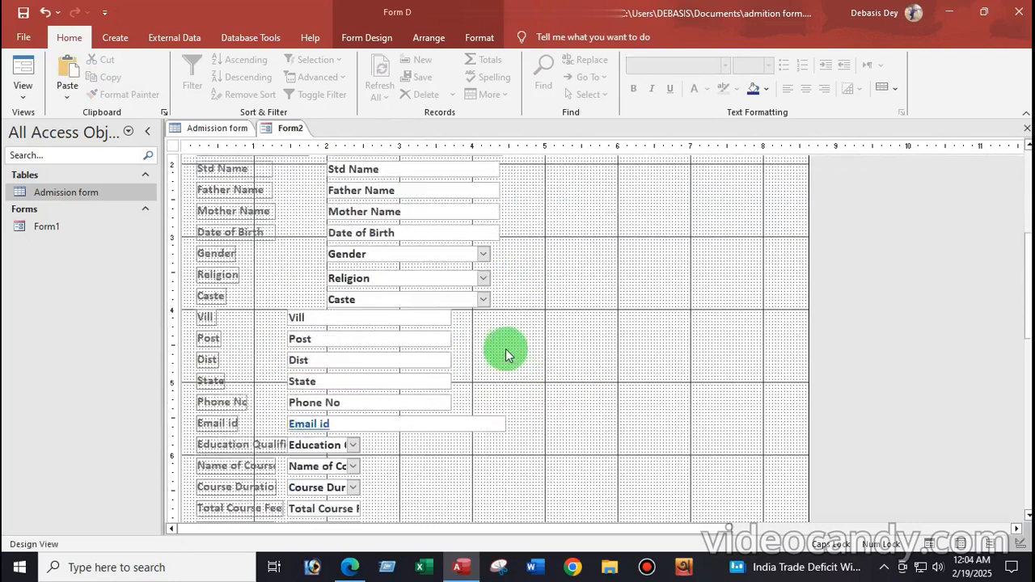
pyautogui.moveTo(186, 322); pyautogui.dragTo(511, 436)
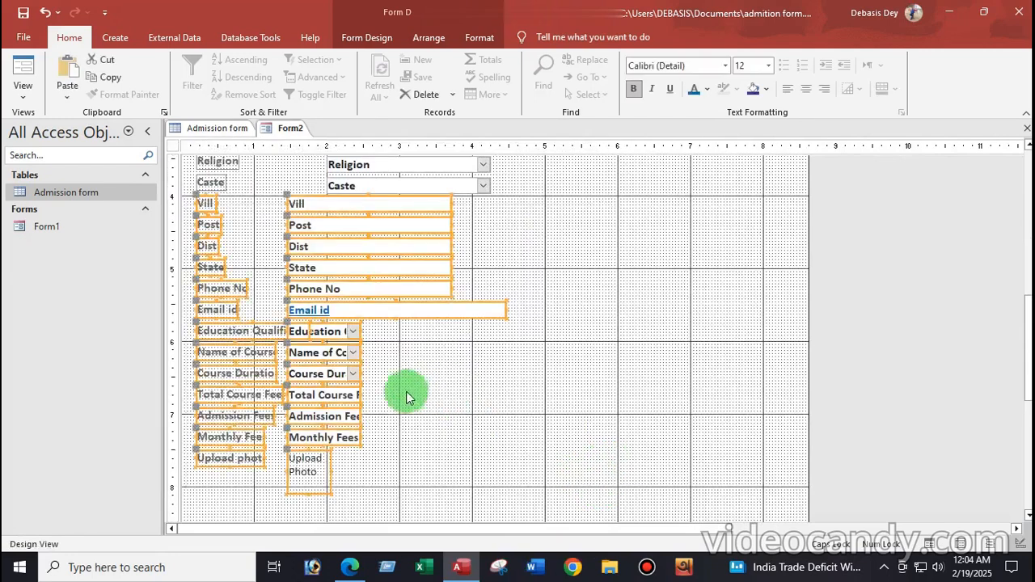
# Move the Vill through Upload Photo fields down to open a gap above them
pyautogui.moveTo(340, 391); pyautogui.dragTo(357, 425)
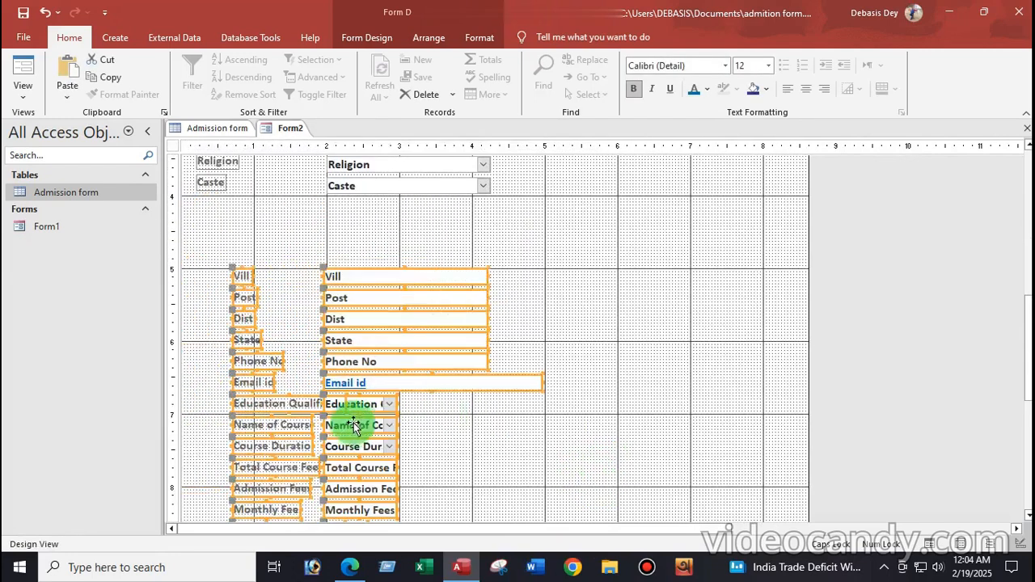
pyautogui.scroll(3, 407, 411)
pyautogui.scroll(-1, 400, 411)
pyautogui.scroll(-3, 398, 409)
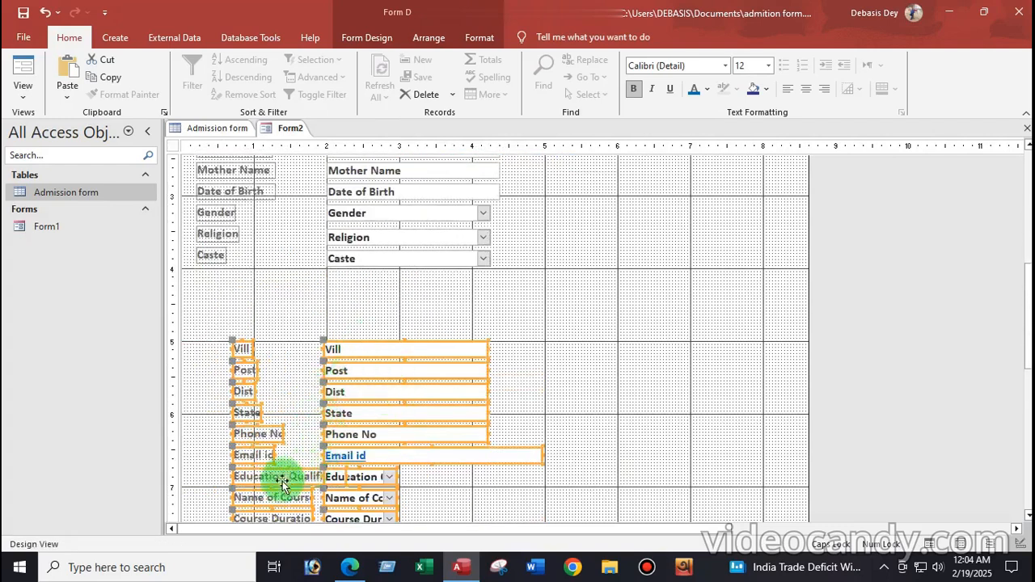
pyautogui.click(617, 396)
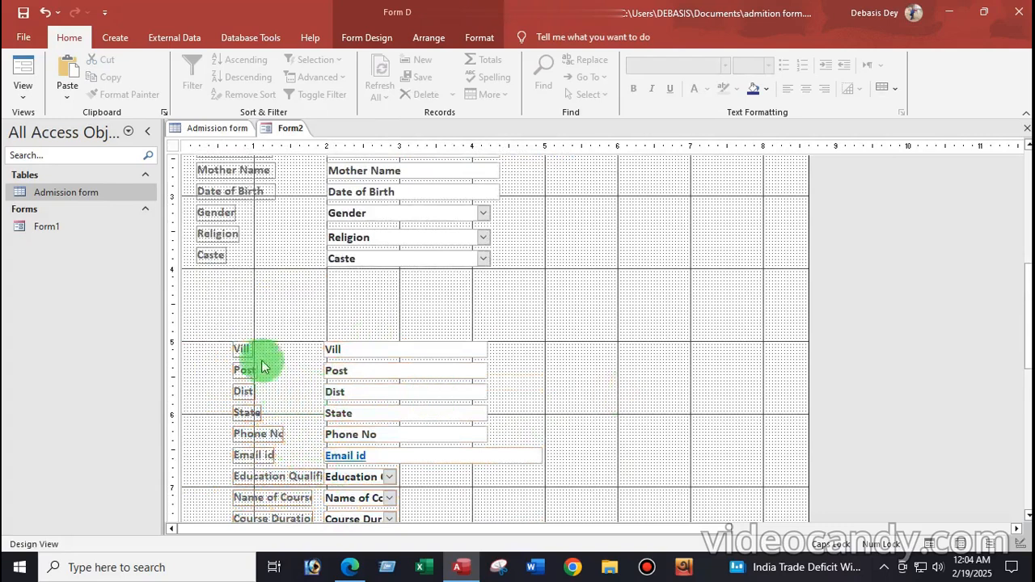
# Add PRESENT ADDRESS and PERMANENT ADDRESS labels side by side in the gap
pyautogui.click(368, 37)
pyautogui.click(232, 76)
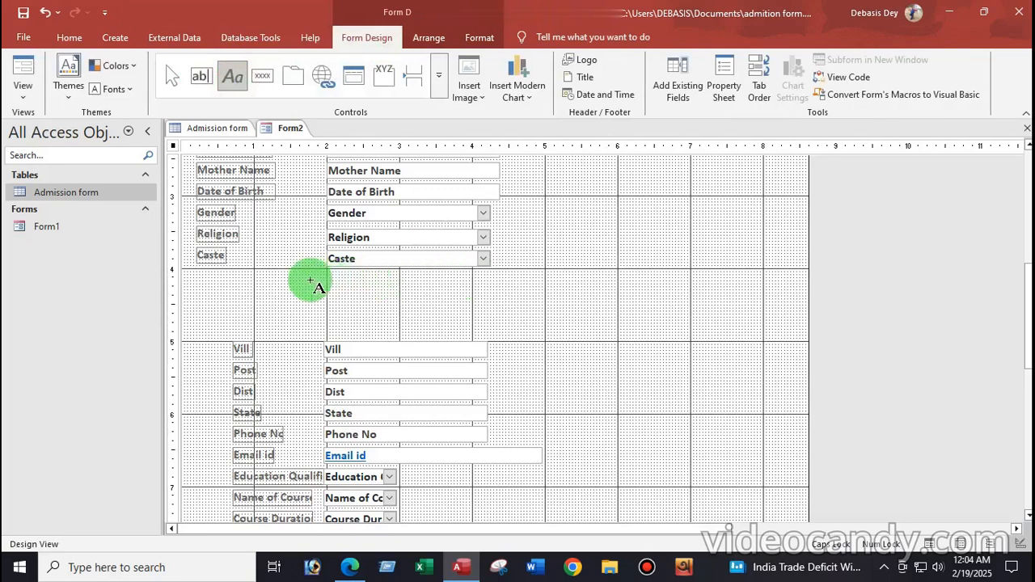
pyautogui.click(244, 283)
pyautogui.moveTo(273, 293); pyautogui.dragTo(386, 300)
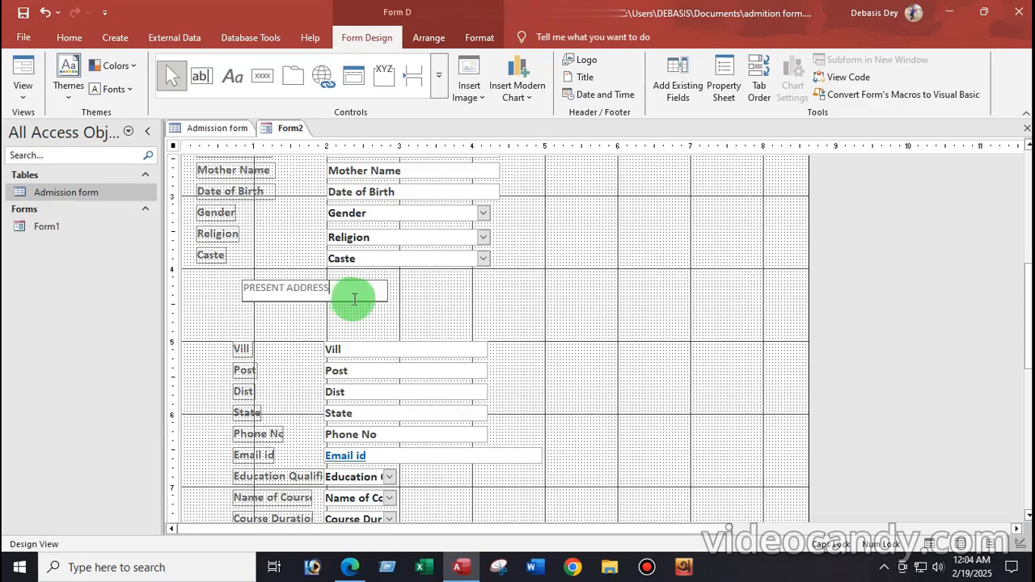
pyautogui.click(520, 290)
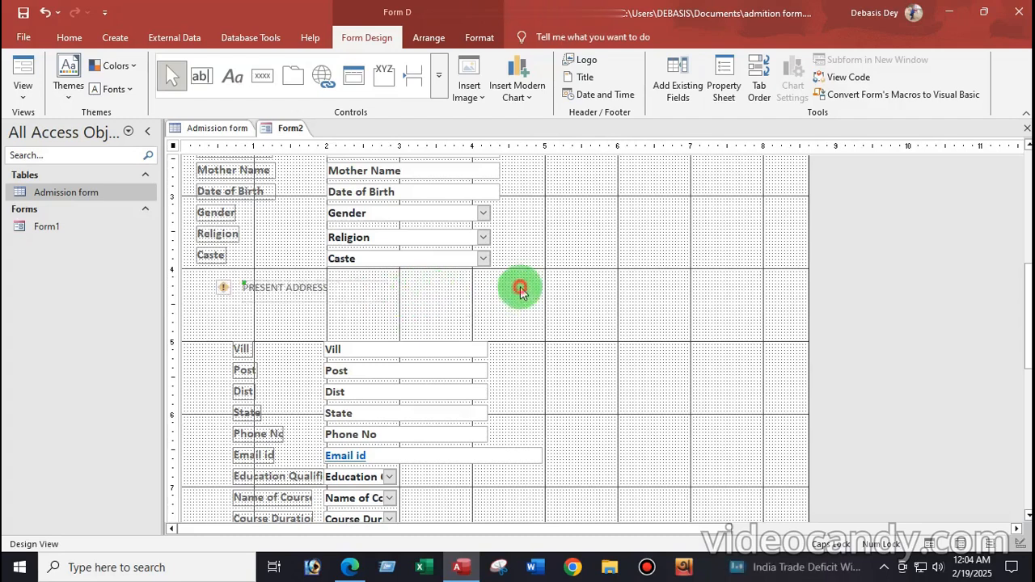
pyautogui.click(235, 77)
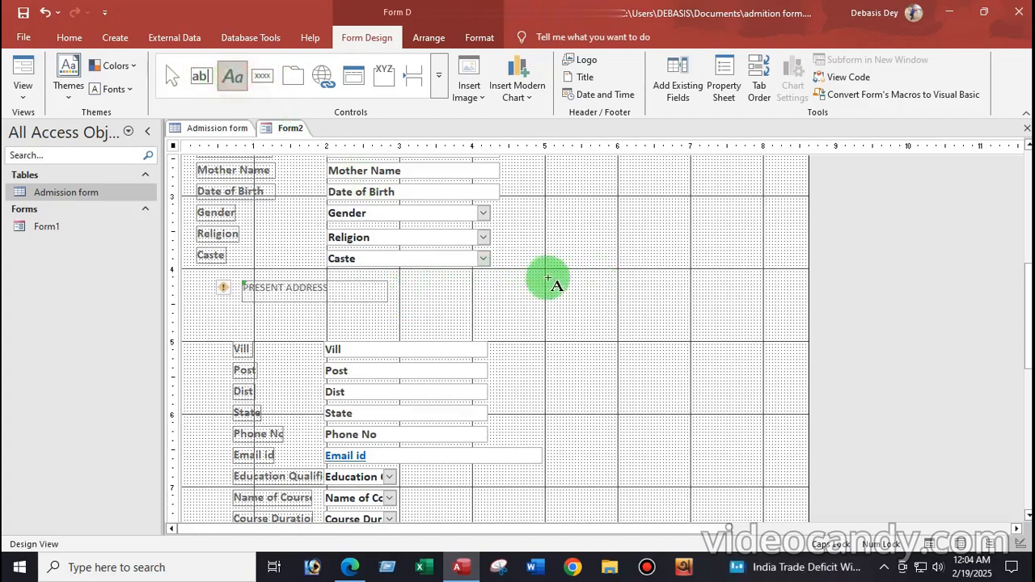
pyautogui.moveTo(520, 282); pyautogui.dragTo(666, 298)
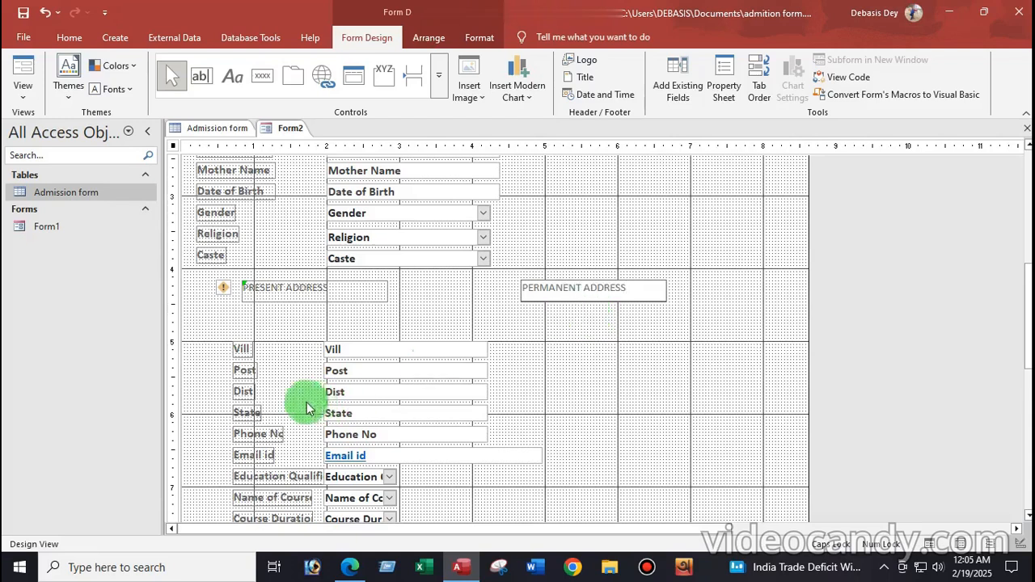
pyautogui.moveTo(192, 296); pyautogui.dragTo(605, 303)
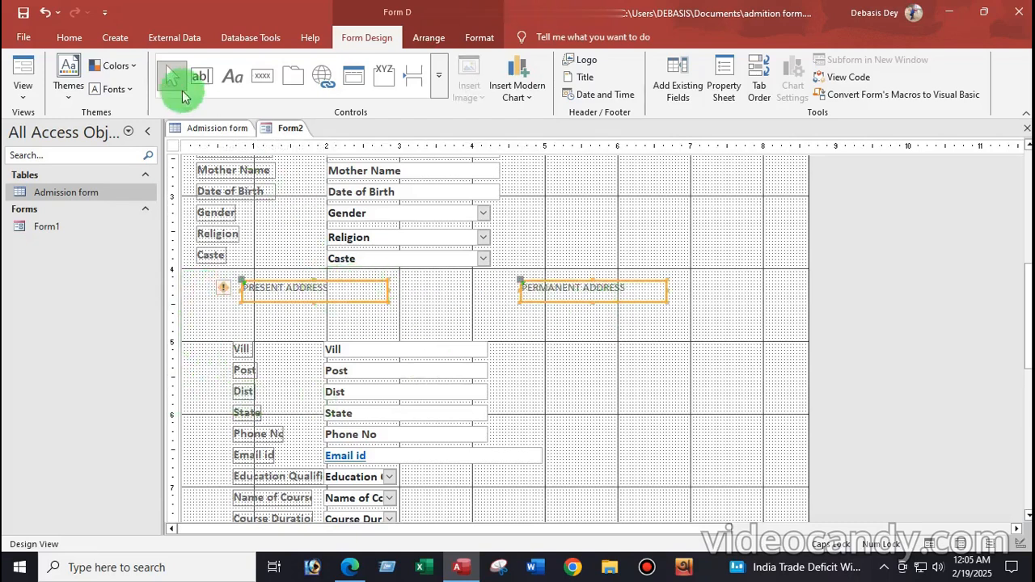
# Make both address headings bold and set their font size to 22
pyautogui.click(70, 38)
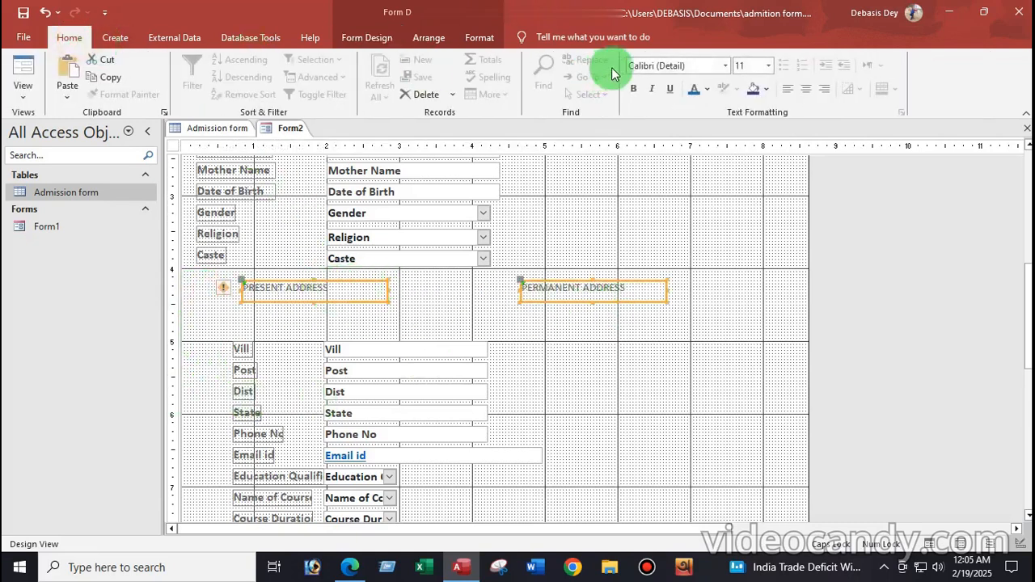
pyautogui.click(768, 65)
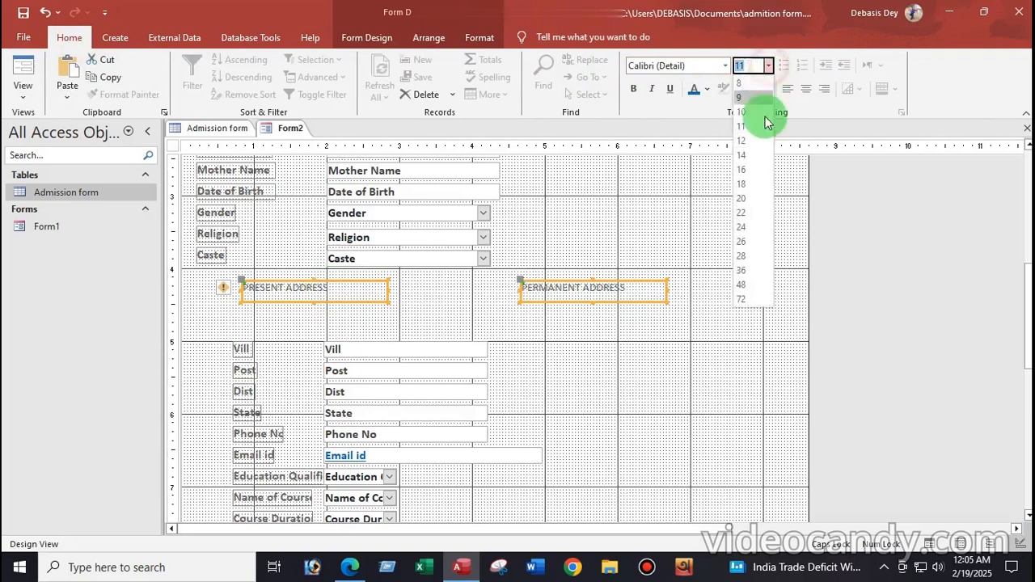
pyautogui.click(741, 228)
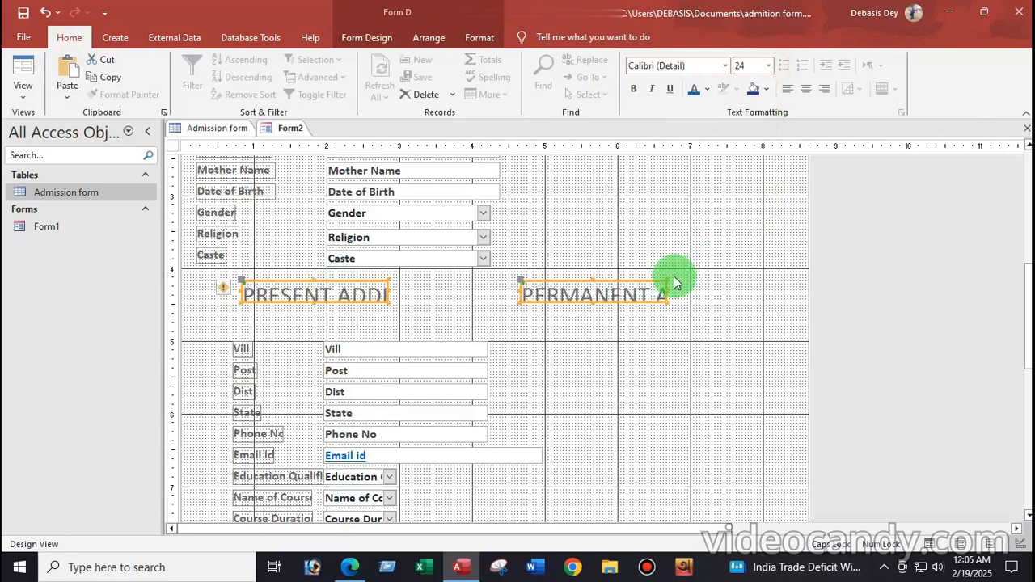
pyautogui.click(769, 70)
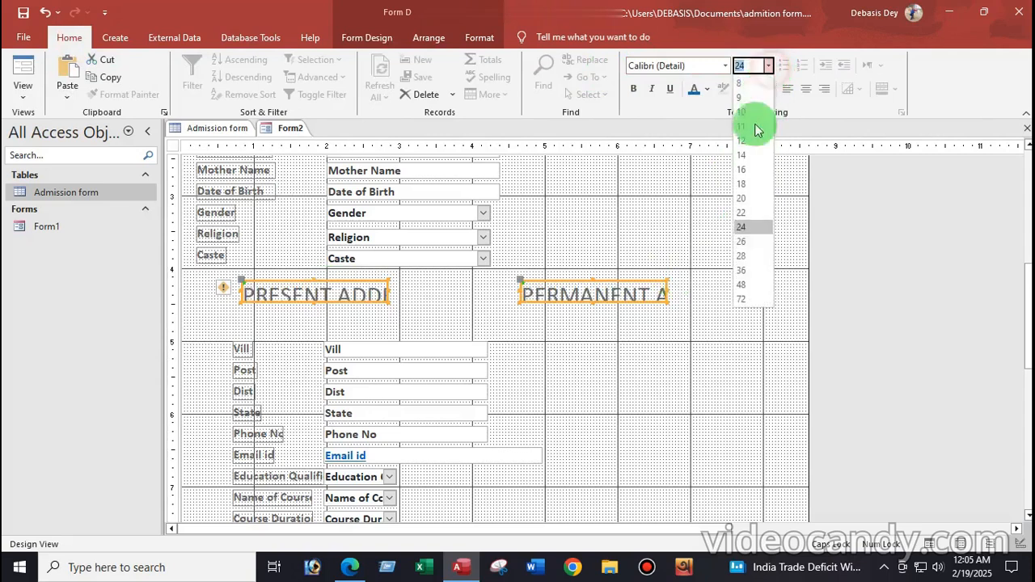
pyautogui.click(743, 214)
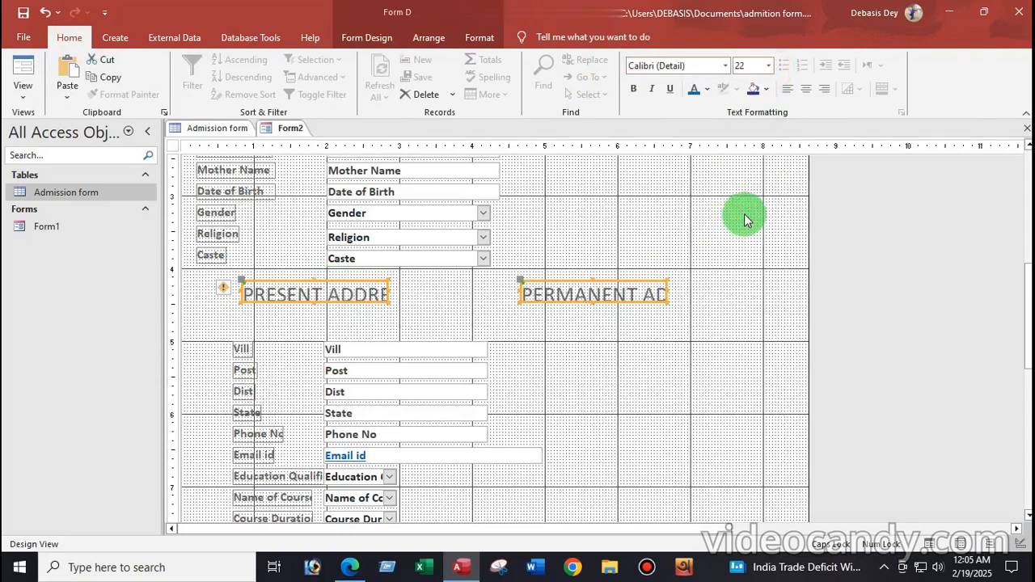
pyautogui.click(769, 65)
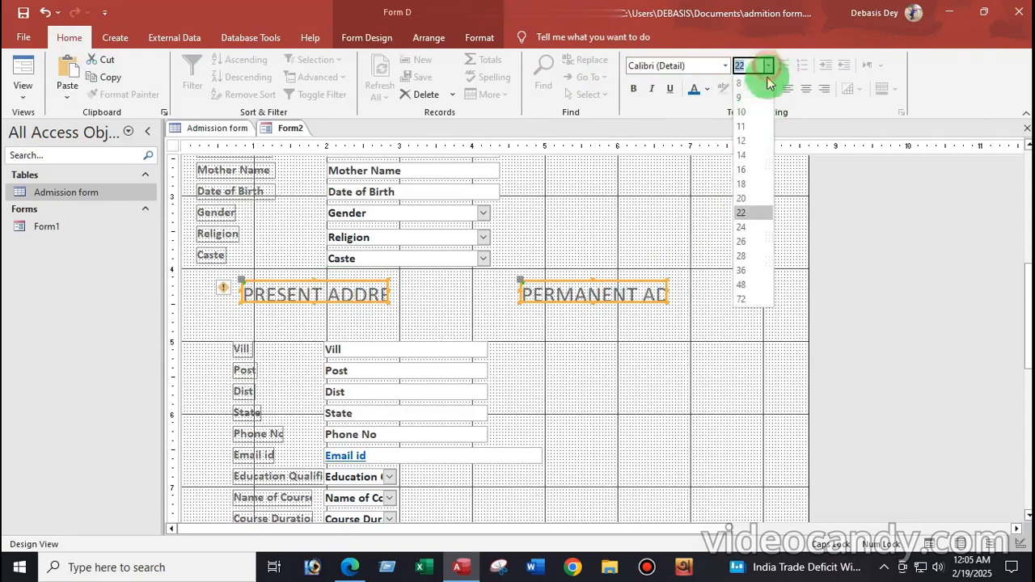
pyautogui.click(749, 227)
pyautogui.scroll(3, 598, 273)
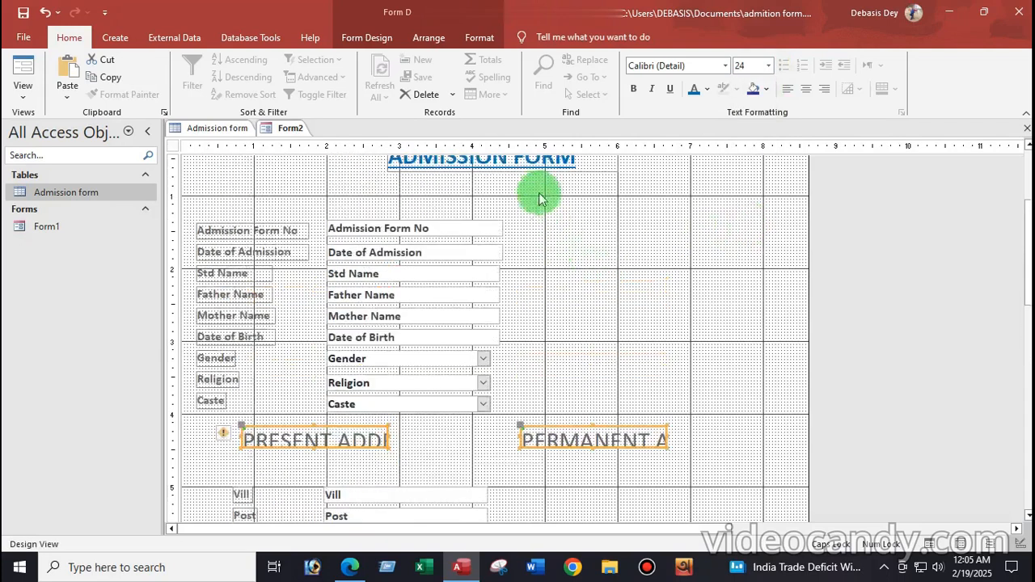
pyautogui.scroll(1, 534, 162)
pyautogui.scroll(-2, 525, 224)
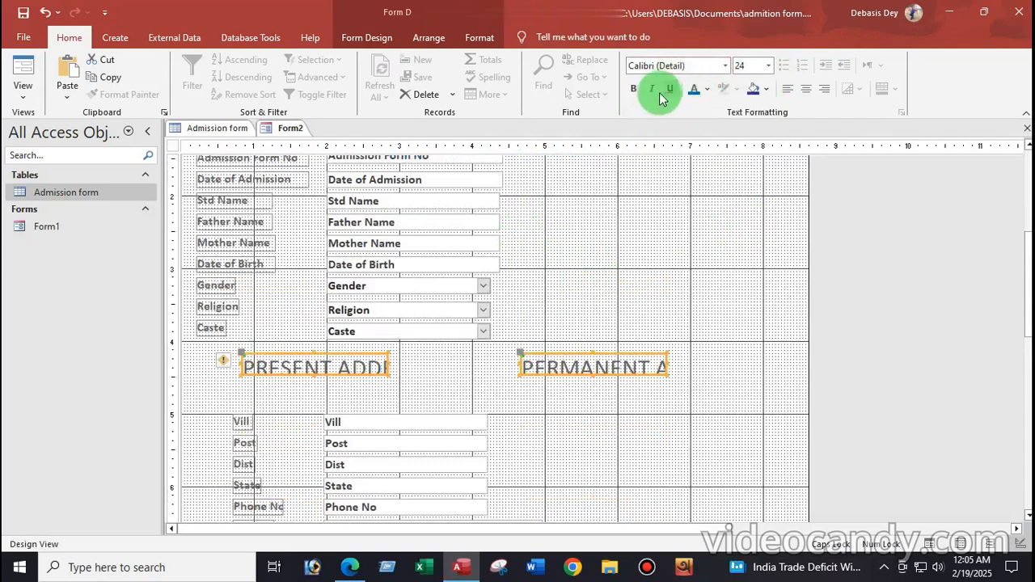
pyautogui.click(635, 91)
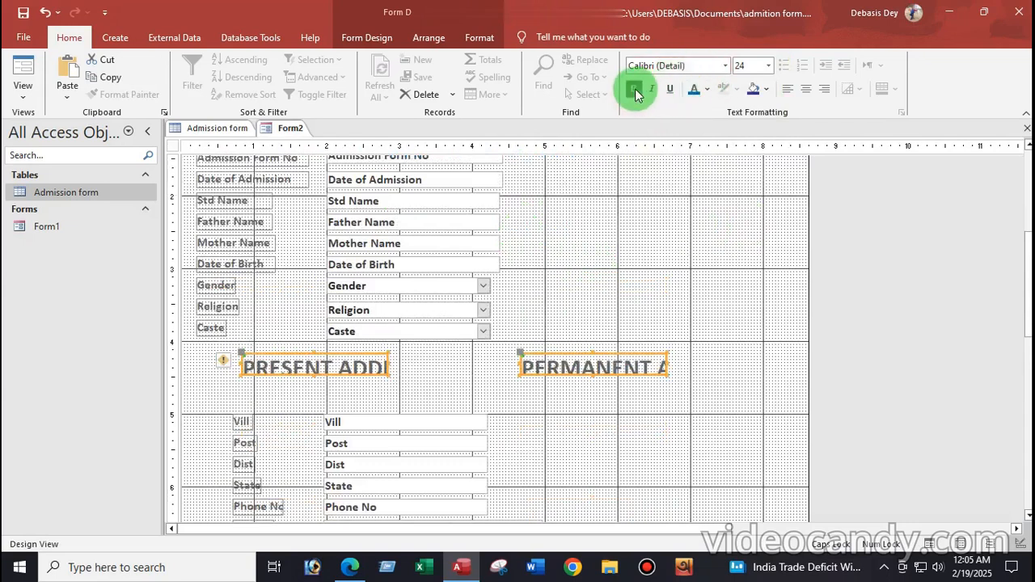
pyautogui.scroll(1, 655, 174)
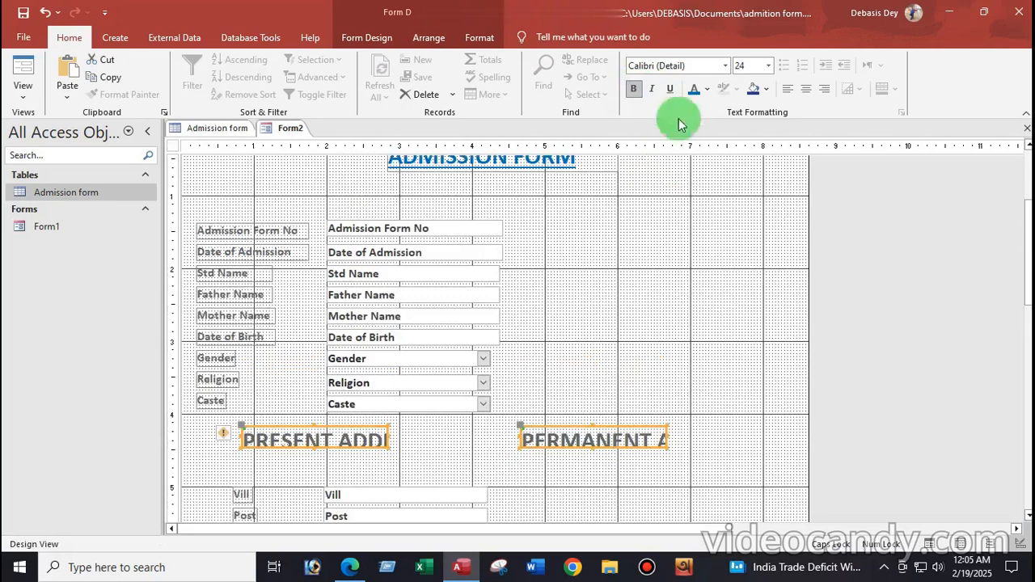
pyautogui.click(768, 66)
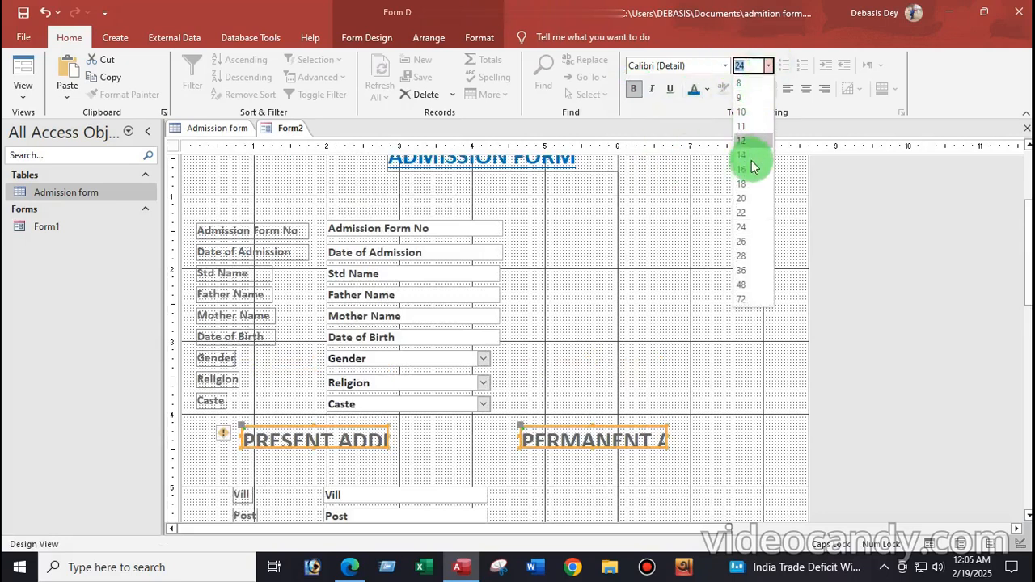
pyautogui.click(741, 213)
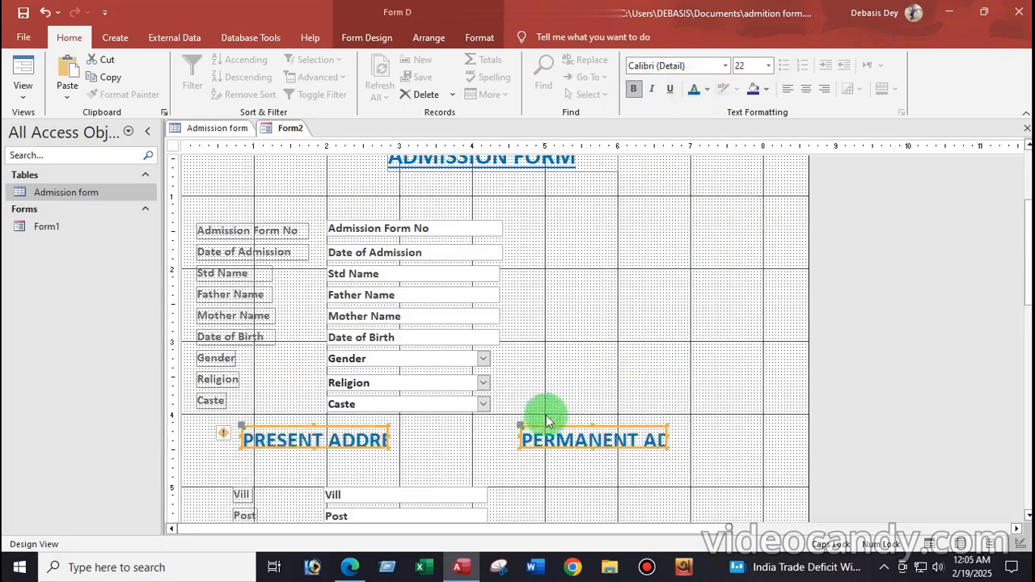
# Widen the PRESENT ADDRESS heading so its full text shows
pyautogui.click(429, 451)
pyautogui.click(371, 439)
pyautogui.moveTo(388, 436); pyautogui.dragTo(428, 434)
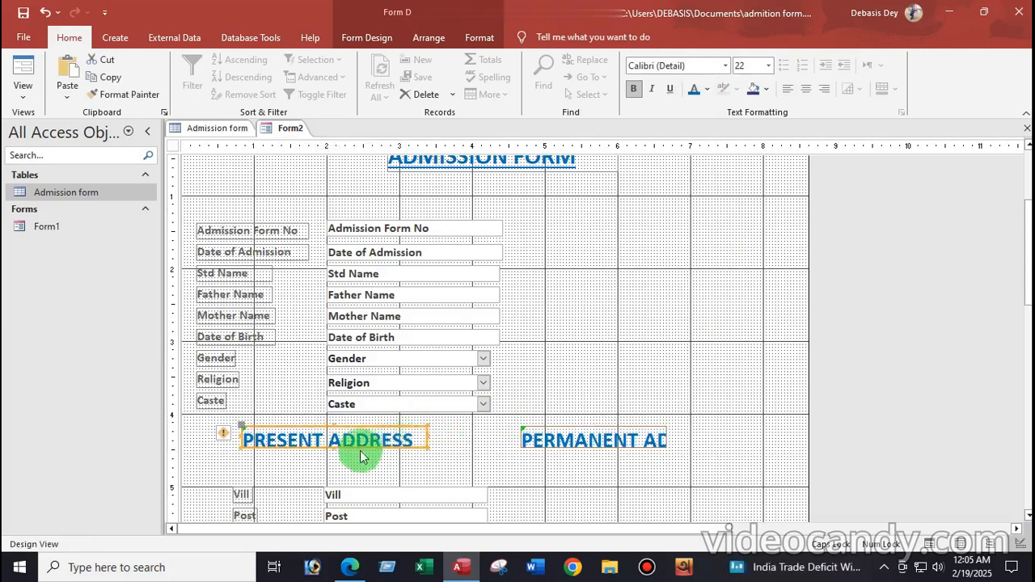
pyautogui.click(333, 454)
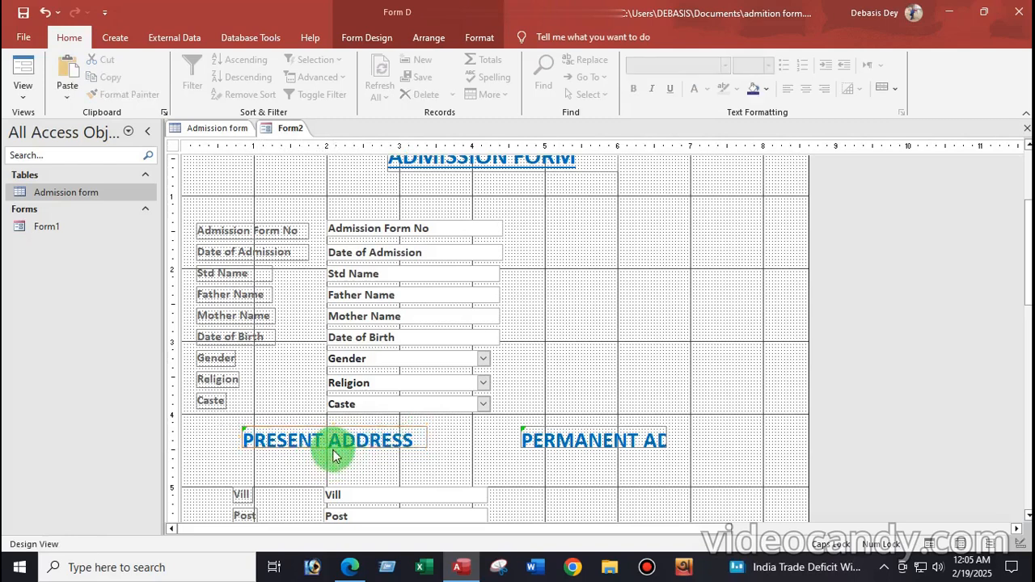
pyautogui.click(332, 443)
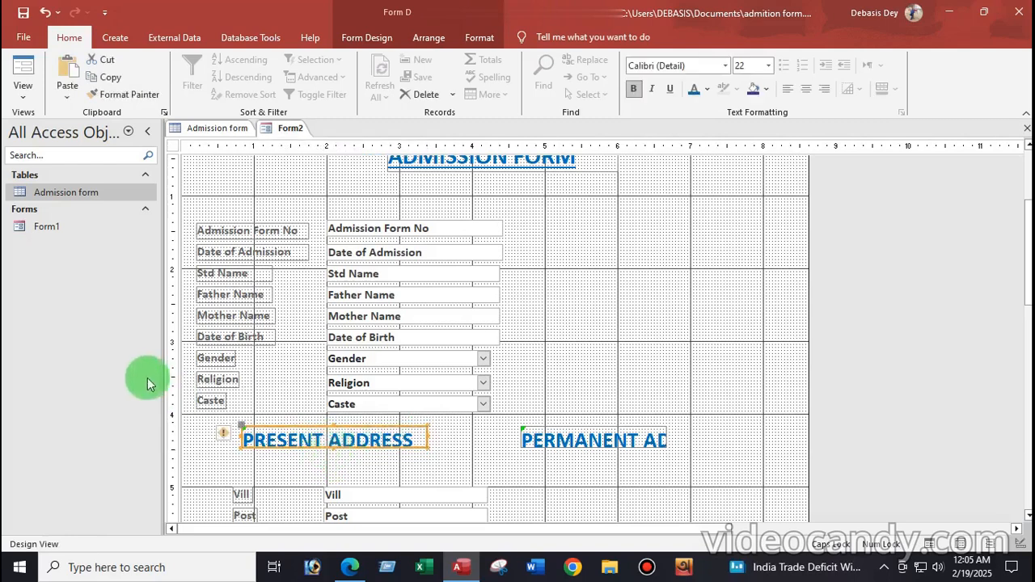
pyautogui.click(205, 440)
# Underline both address headings and make PRESENT ADDRESS taller so the underline shows
pyautogui.moveTo(205, 441); pyautogui.dragTo(663, 452)
pyautogui.click(669, 89)
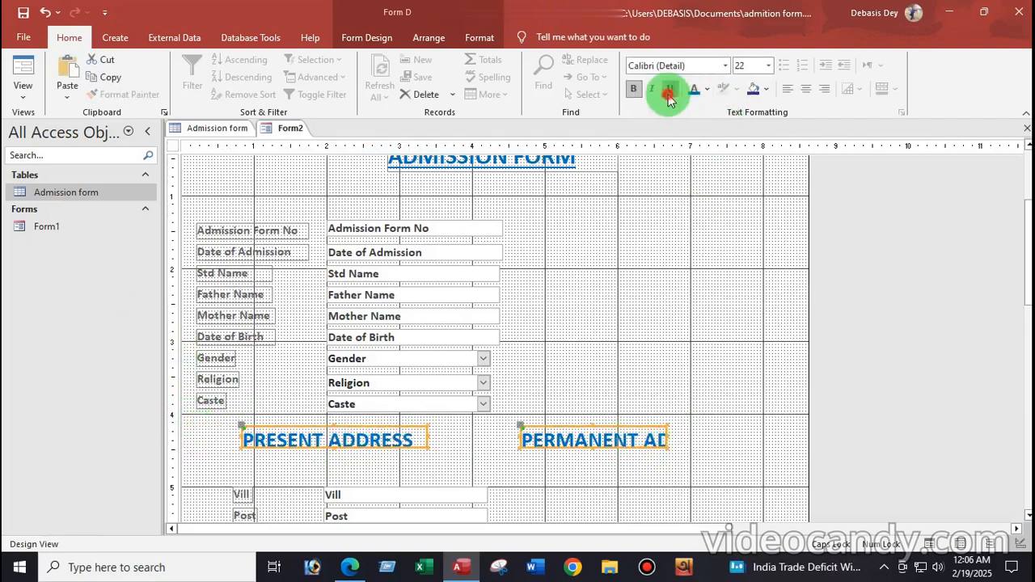
pyautogui.click(340, 445)
pyautogui.moveTo(333, 448); pyautogui.dragTo(335, 456)
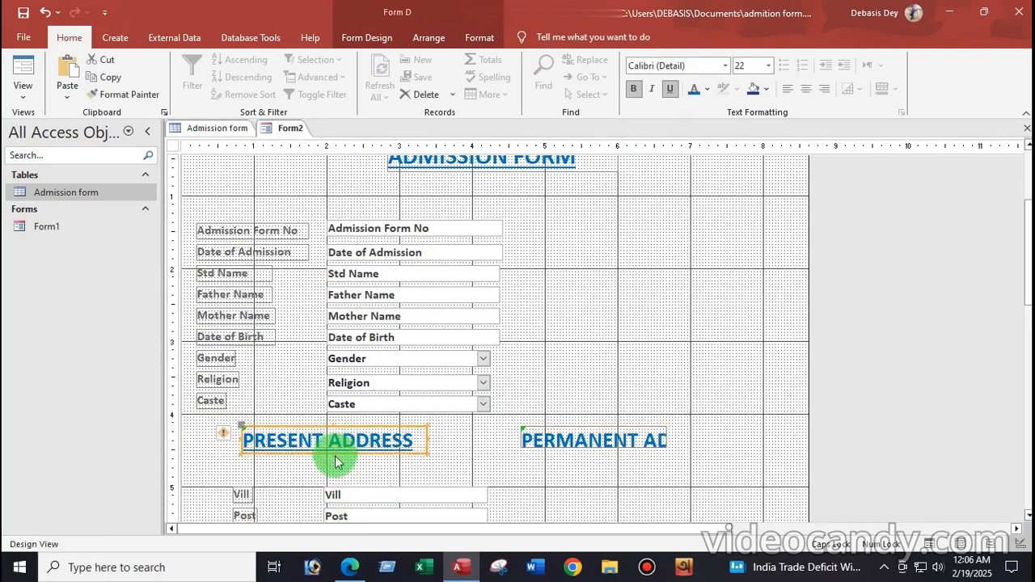
# Widen the PERMANENT ADDRESS heading so its full title is visible
pyautogui.click(555, 444)
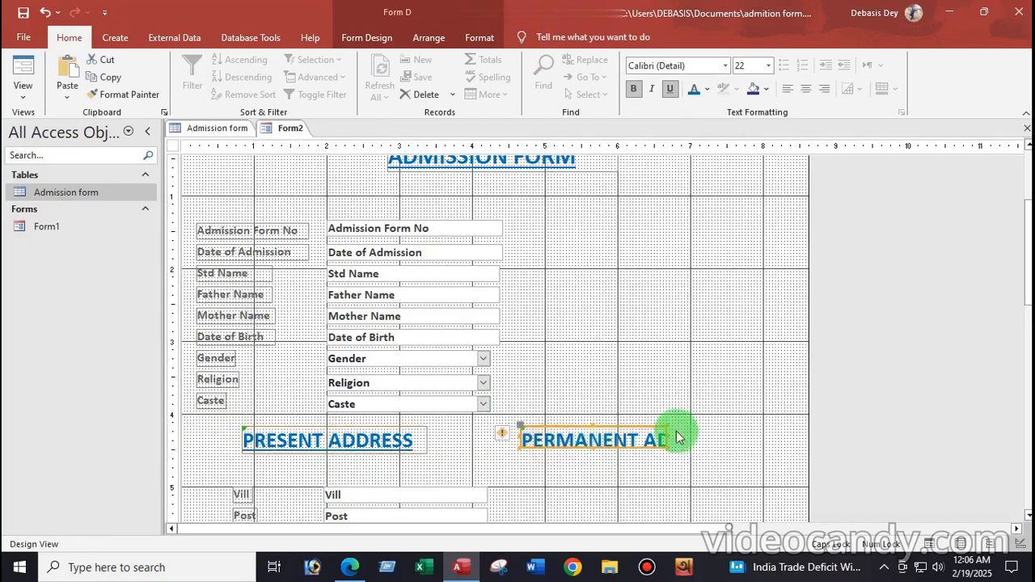
pyautogui.moveTo(670, 436); pyautogui.dragTo(742, 440)
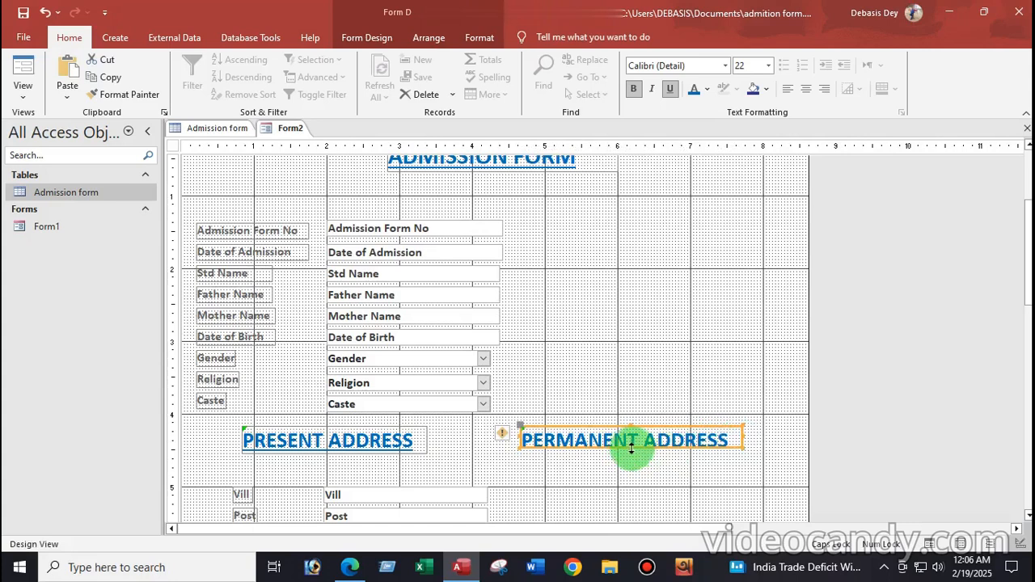
pyautogui.click(453, 457)
# Move the Vill, Post, Dist and State fields up under PRESENT ADDRESS
pyautogui.scroll(-3, 437, 450)
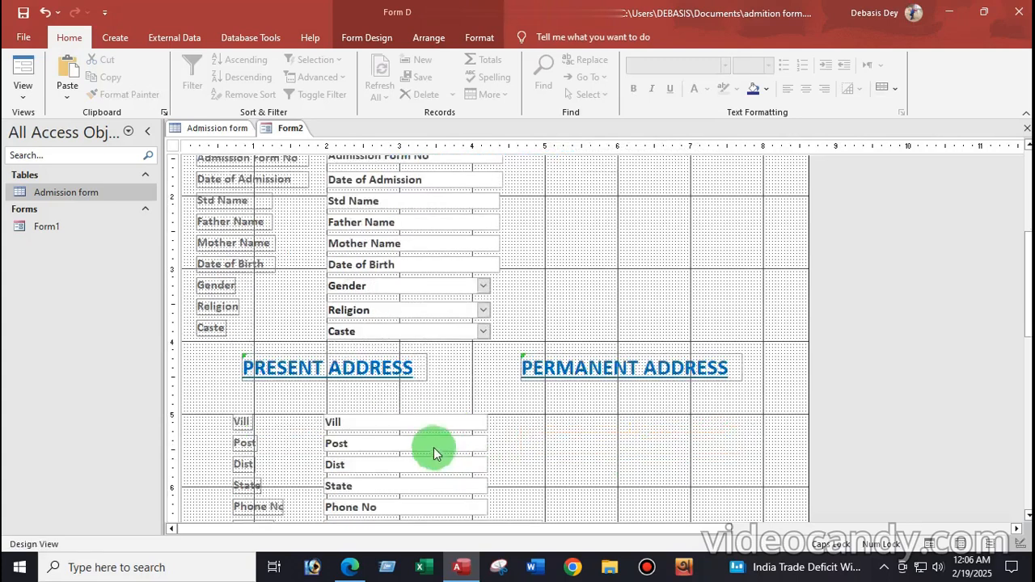
pyautogui.scroll(-3, 434, 453)
pyautogui.moveTo(219, 350); pyautogui.dragTo(491, 415)
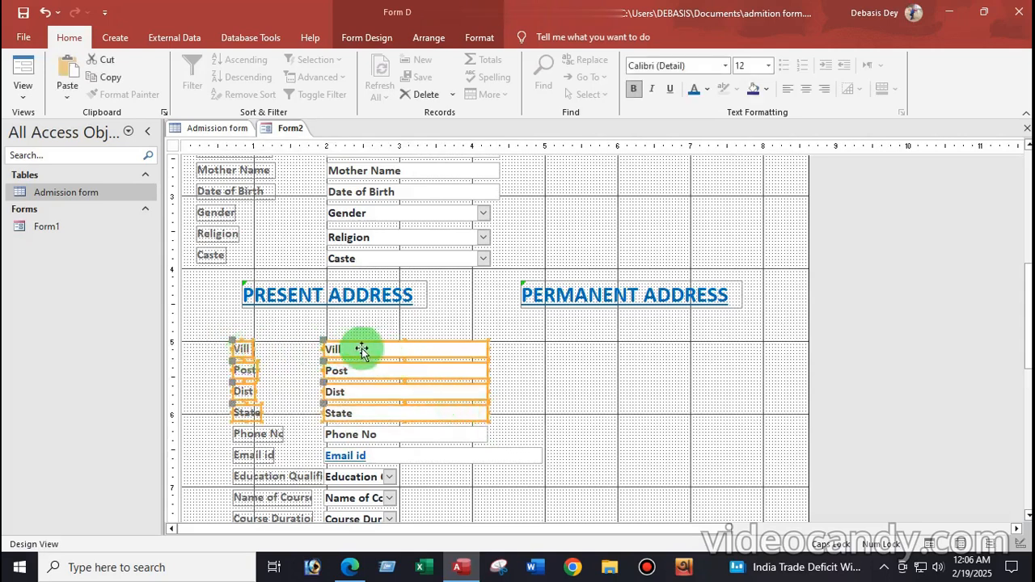
pyautogui.moveTo(376, 348); pyautogui.dragTo(354, 329)
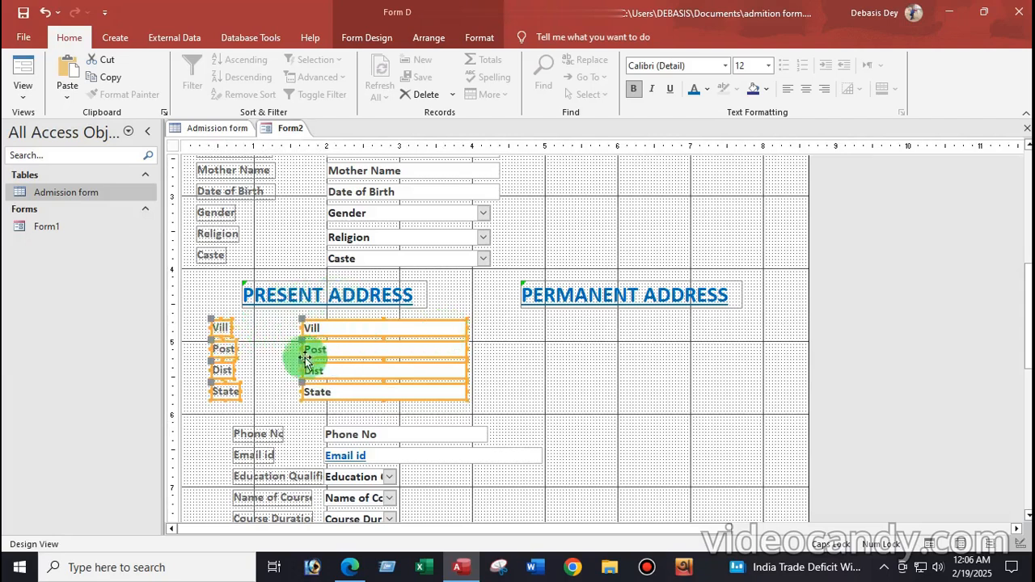
pyautogui.click(275, 356)
# Shift the Vill, Post, Dist and State boxes left beside their labels
pyautogui.click(307, 328)
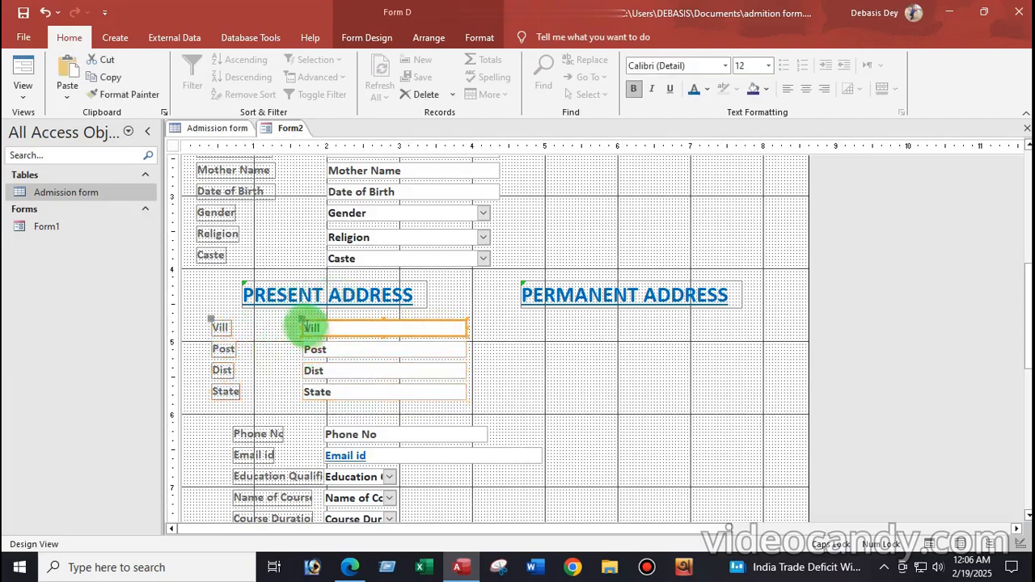
pyautogui.moveTo(300, 321); pyautogui.dragTo(257, 320)
pyautogui.click(320, 348)
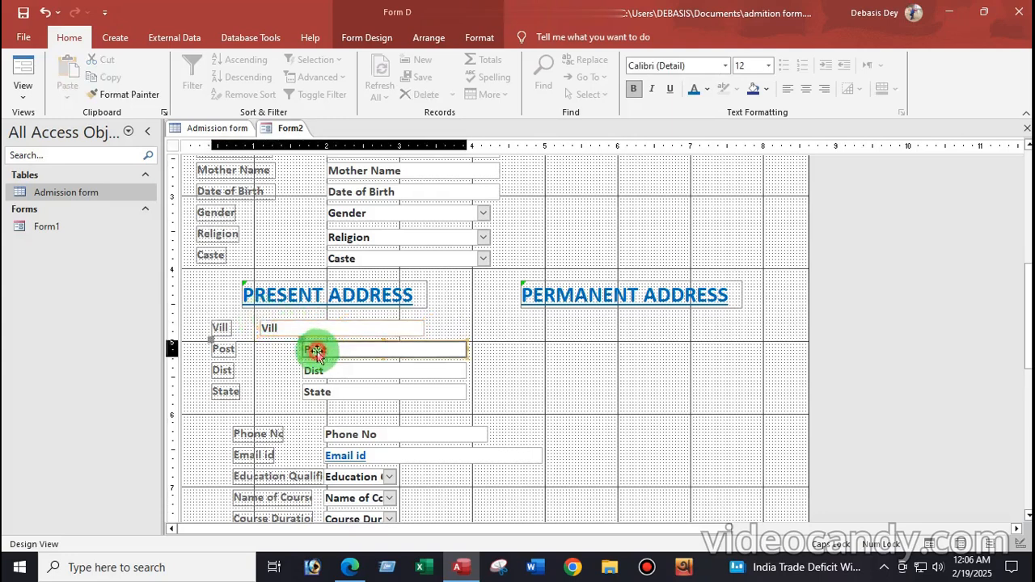
pyautogui.moveTo(301, 340); pyautogui.dragTo(260, 343)
pyautogui.click(322, 365)
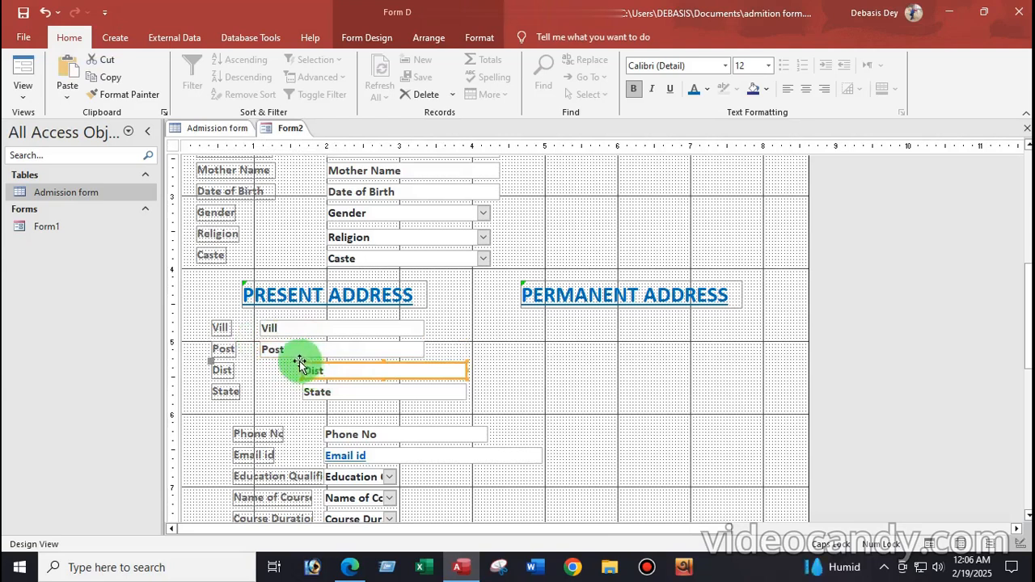
pyautogui.moveTo(300, 360); pyautogui.dragTo(259, 364)
pyautogui.click(300, 392)
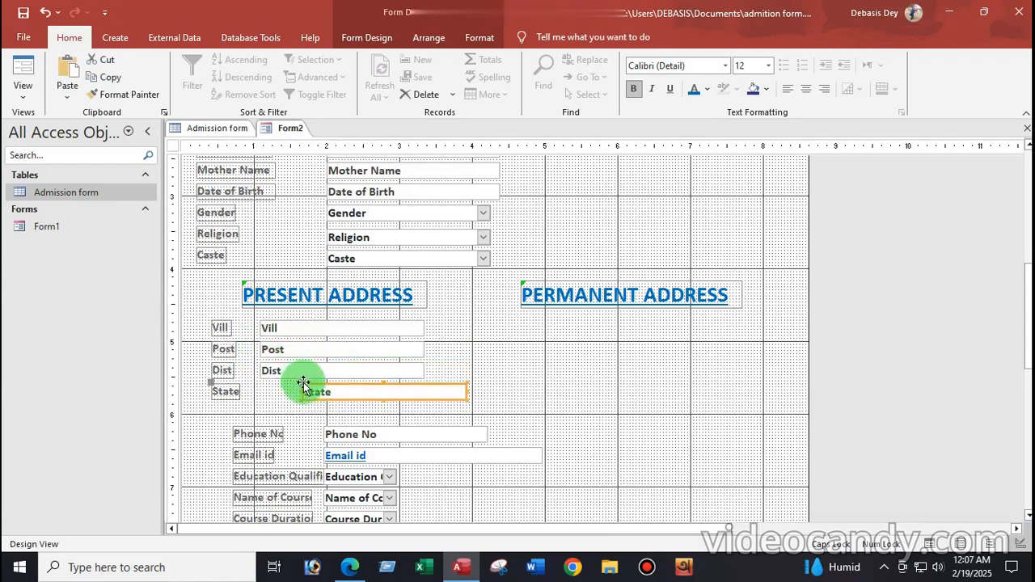
pyautogui.moveTo(302, 383); pyautogui.dragTo(259, 383)
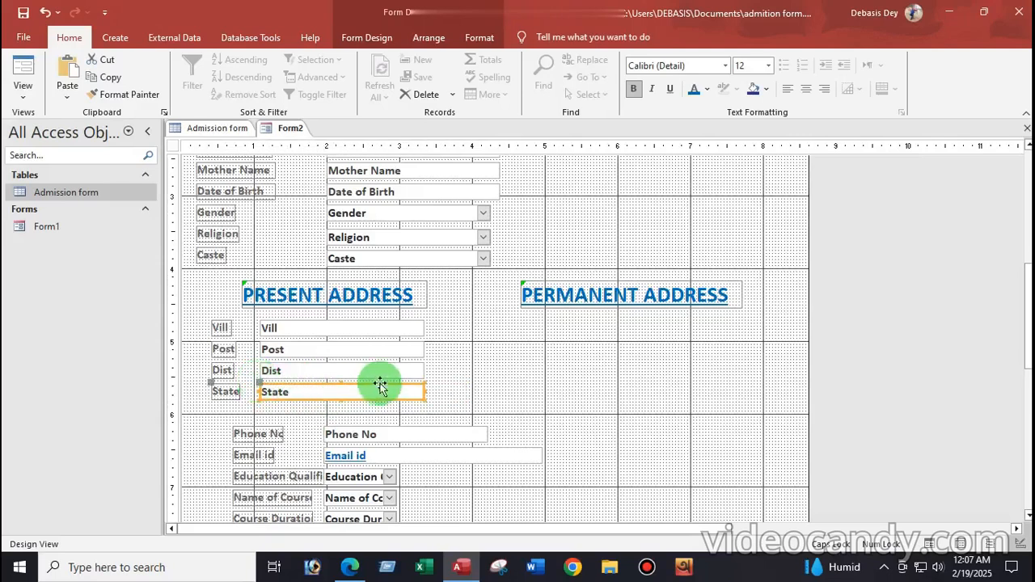
pyautogui.click(443, 375)
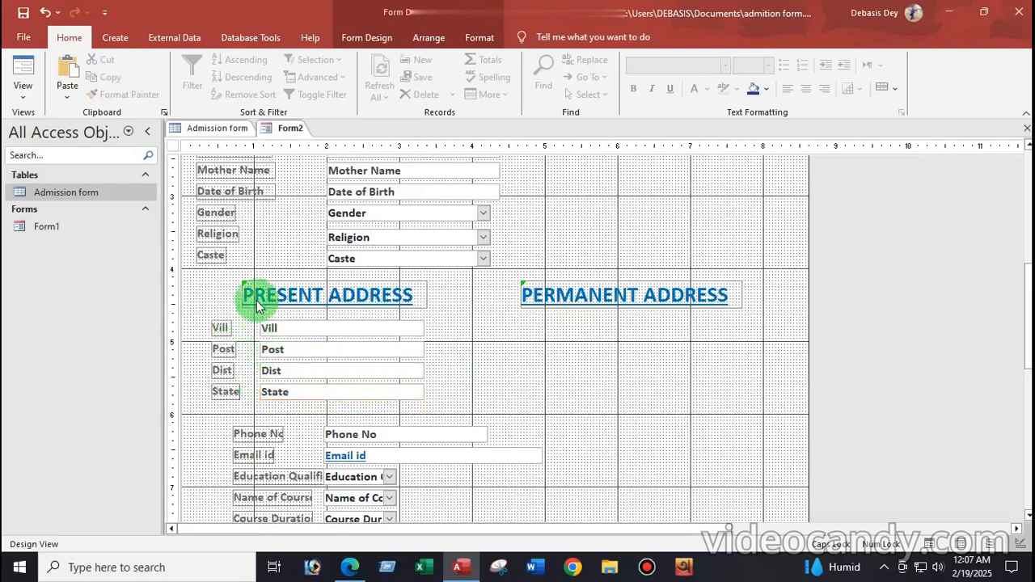
# Reposition the PRESENT ADDRESS heading further left above its fields
pyautogui.click(307, 287)
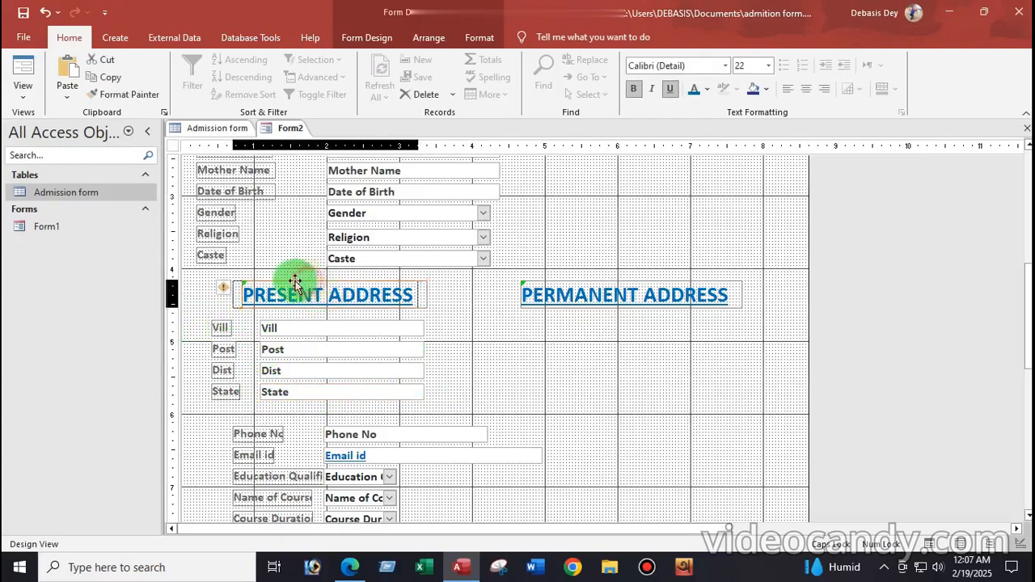
pyautogui.moveTo(289, 282); pyautogui.dragTo(289, 282)
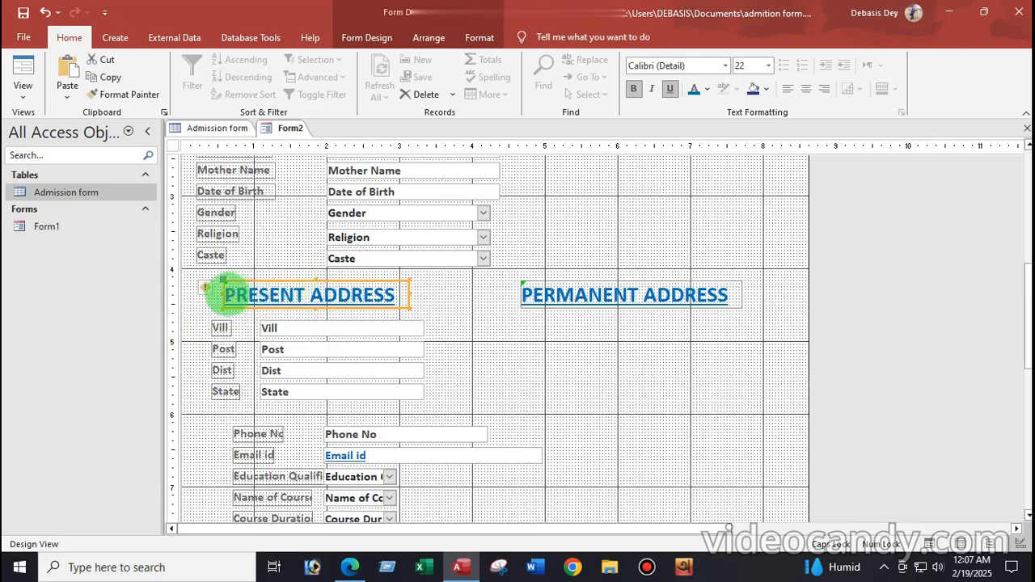
pyautogui.moveTo(225, 291); pyautogui.dragTo(213, 291)
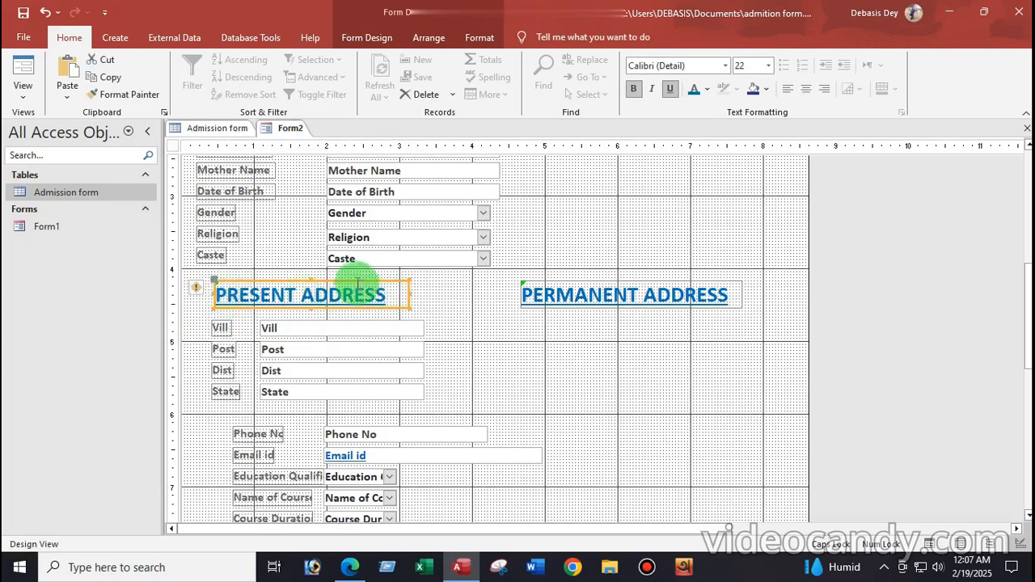
pyautogui.moveTo(350, 281); pyautogui.dragTo(388, 283)
# Nudge PERMANENT ADDRESS slightly left and up, then select the present Vill–State fields
pyautogui.click(569, 285)
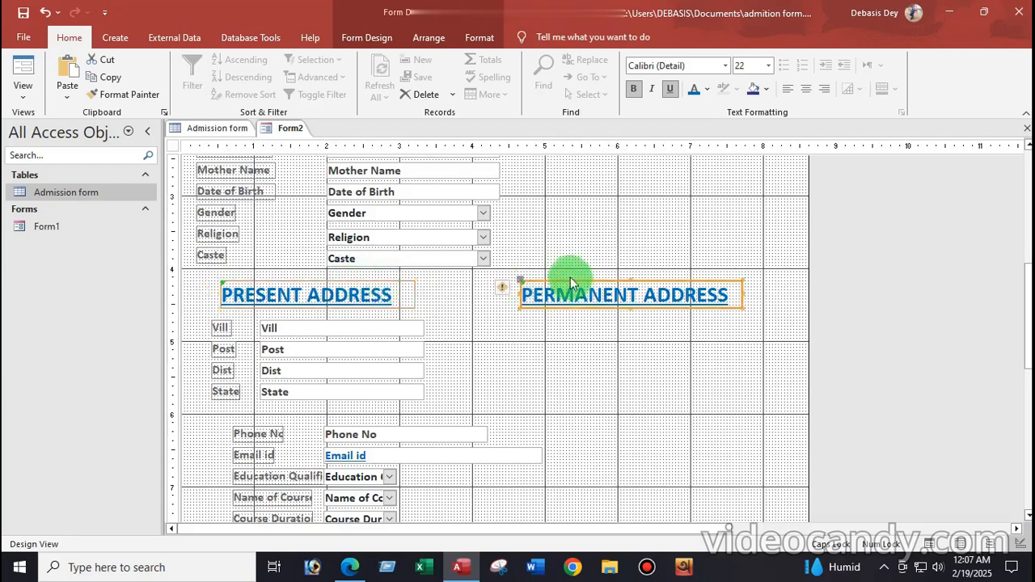
pyautogui.moveTo(569, 283); pyautogui.dragTo(563, 280)
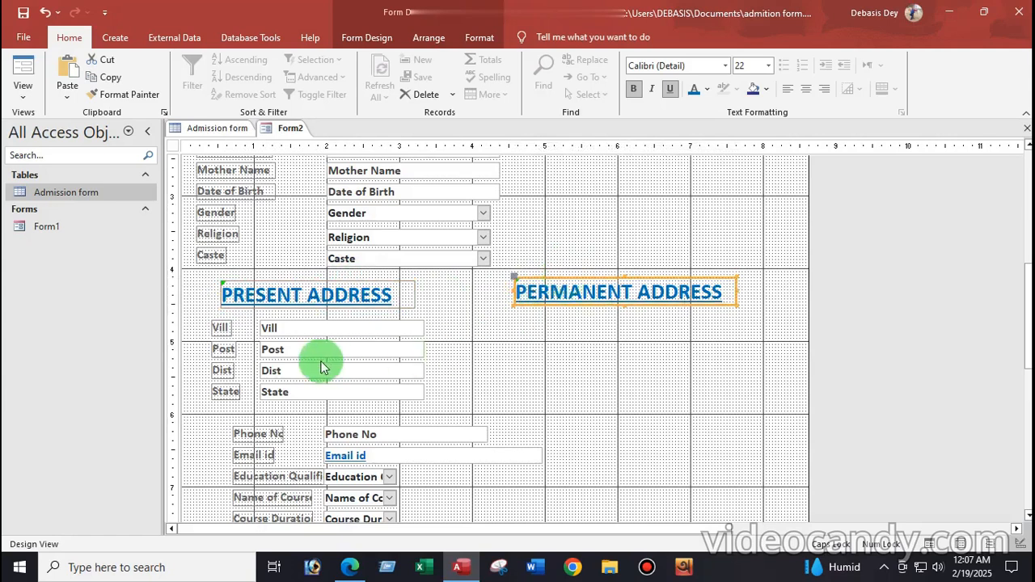
pyautogui.moveTo(198, 319); pyautogui.dragTo(429, 400)
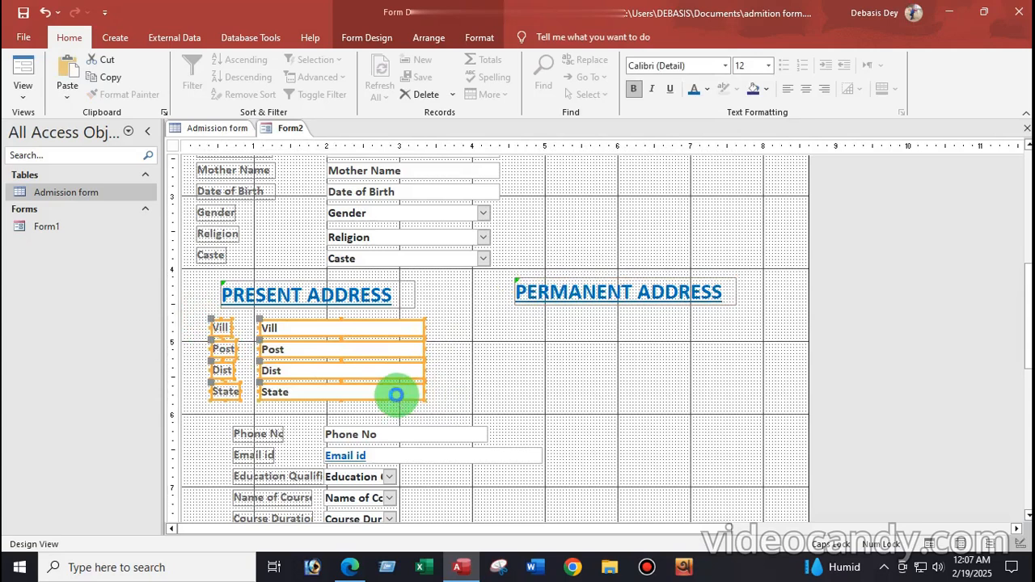
# Duplicate the Vill, Post, Dist and State fields and place the copy under PERMANENT ADDRESS
pyautogui.hotkey('ctrl', 'c')
pyautogui.hotkey('ctrl', 'v')
pyautogui.moveTo(311, 413); pyautogui.dragTo(608, 326)
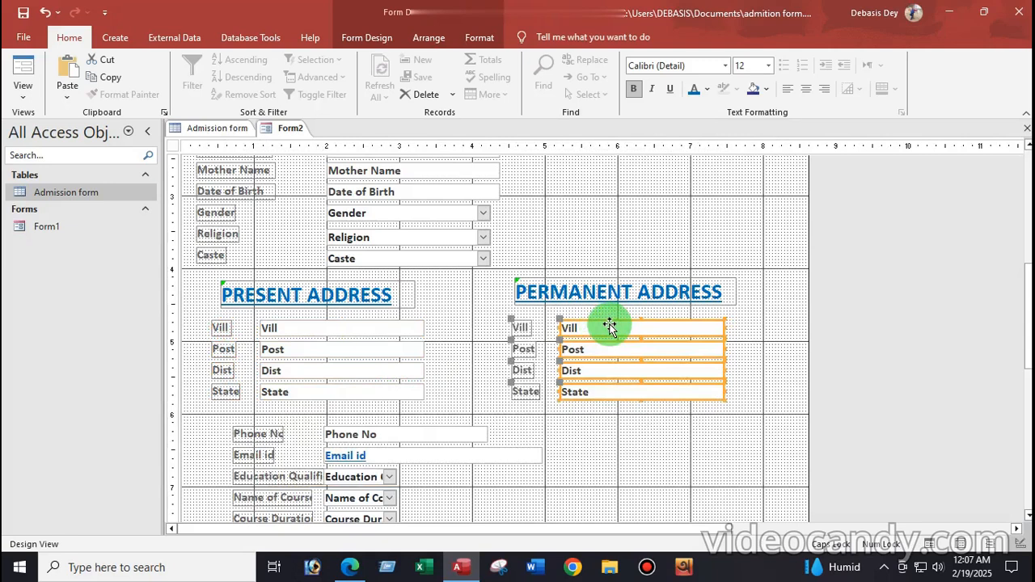
pyautogui.click(587, 435)
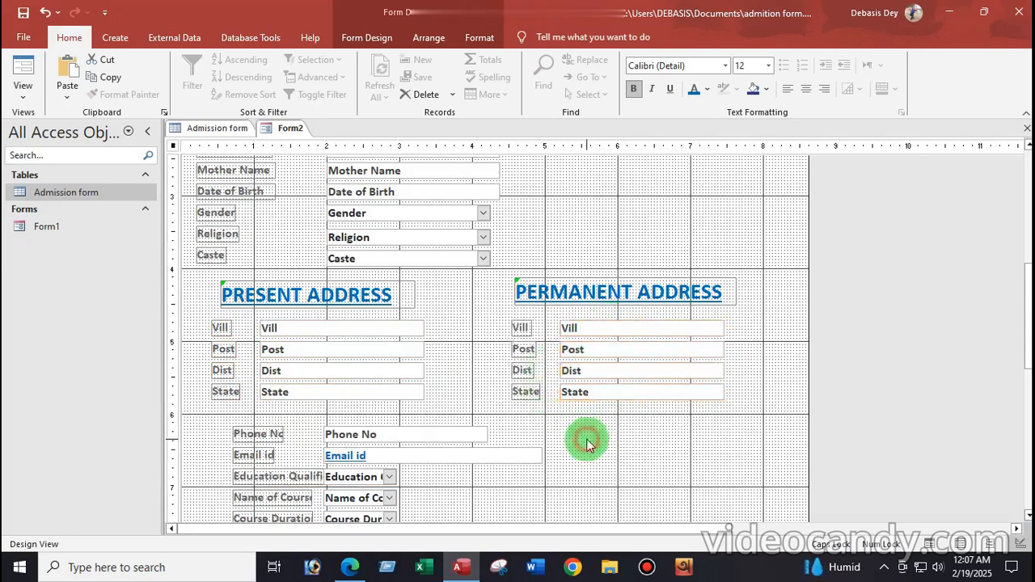
pyautogui.scroll(-3, 598, 405)
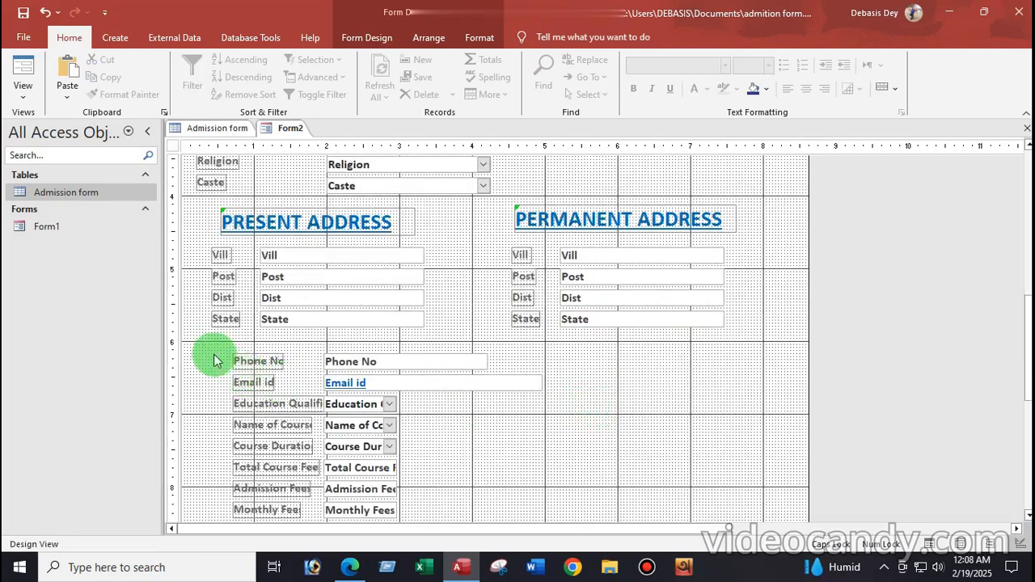
# Move the Upload Photo box to the upper right and enlarge it
pyautogui.scroll(3, 272, 393)
pyautogui.scroll(-6, 273, 392)
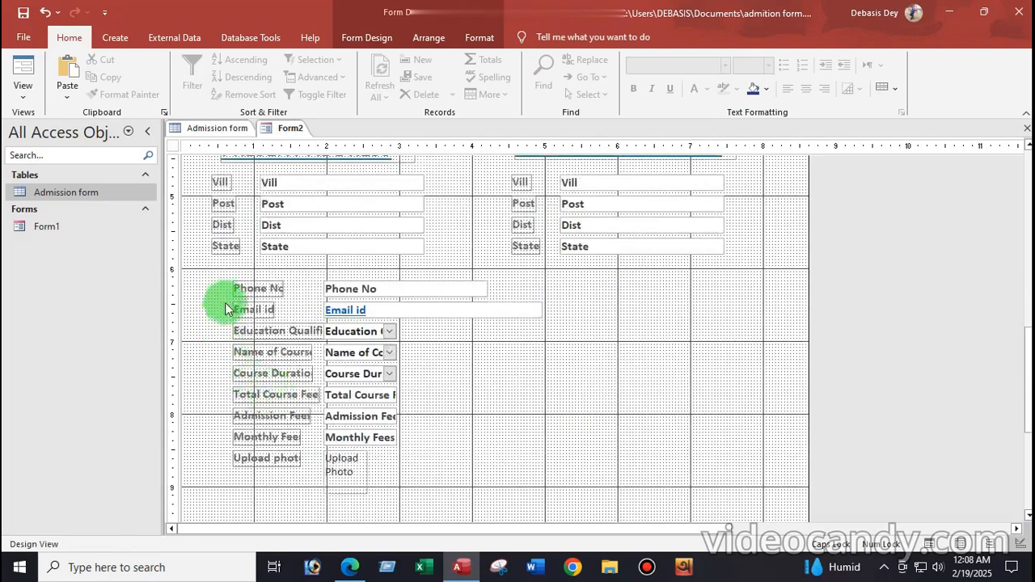
pyautogui.moveTo(220, 457); pyautogui.dragTo(647, 198)
pyautogui.scroll(4, 653, 331)
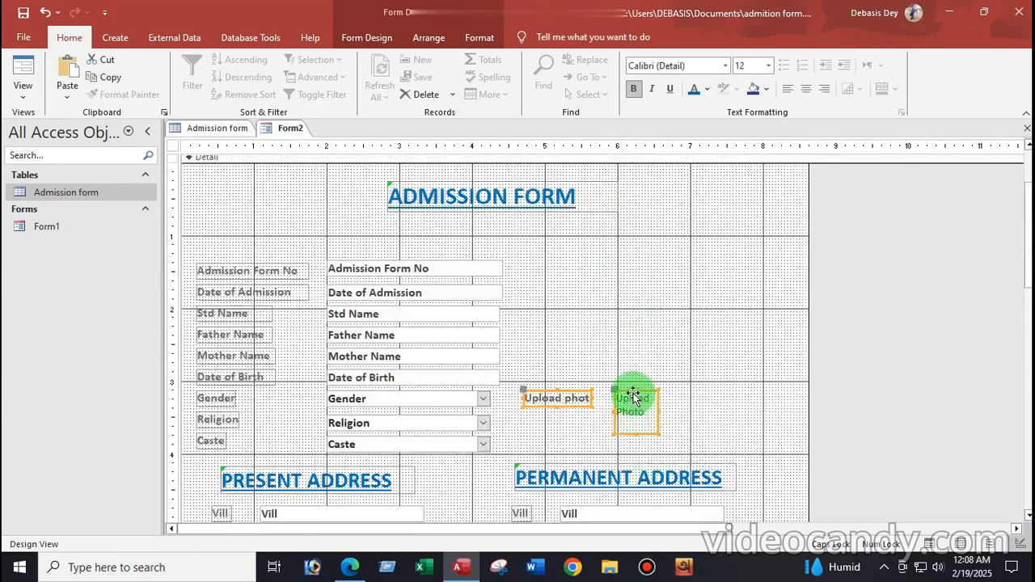
pyautogui.moveTo(613, 393); pyautogui.dragTo(600, 260)
pyautogui.moveTo(644, 300)
pyautogui.mouseDown()
pyautogui.moveTo(684, 359)
pyautogui.moveTo(651, 314)
pyautogui.mouseUp()
pyautogui.click(656, 351)
pyautogui.click(636, 292)
pyautogui.moveTo(651, 315); pyautogui.dragTo(691, 365)
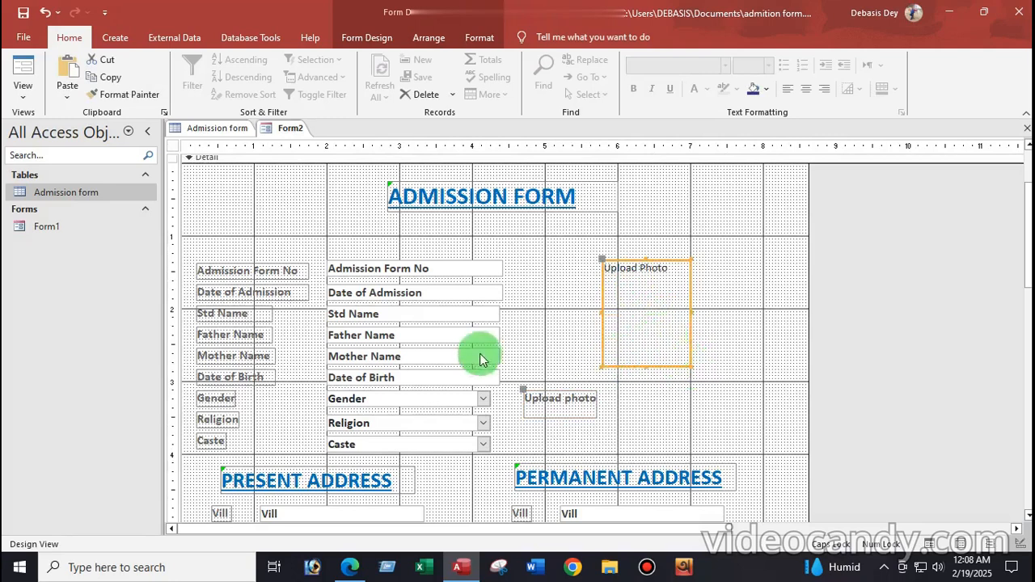
# Align the Upload photo label beneath the photo box and fine-tune the box width
pyautogui.click(582, 409)
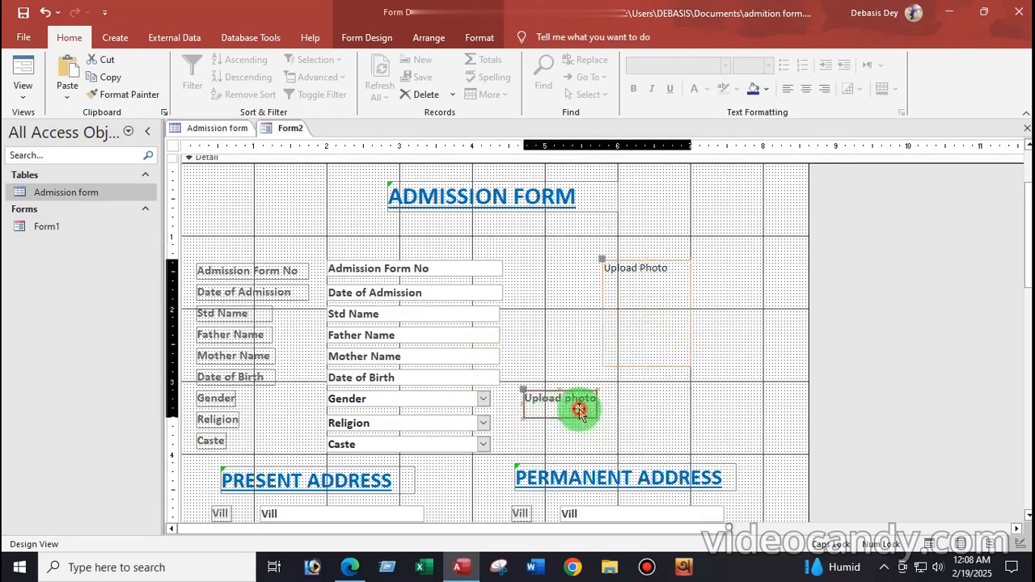
pyautogui.moveTo(521, 394); pyautogui.dragTo(693, 388)
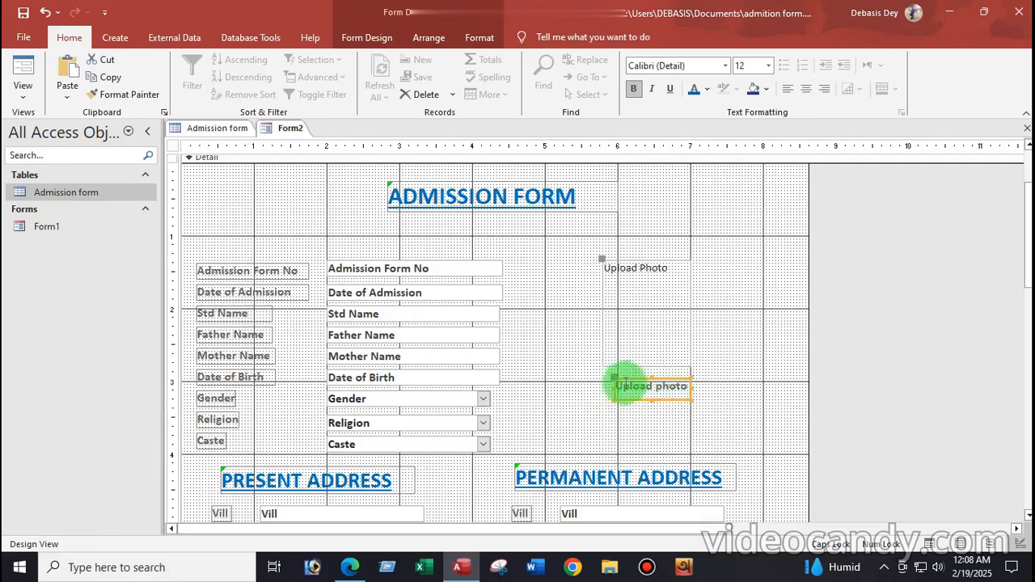
pyautogui.click(753, 364)
pyautogui.click(626, 378)
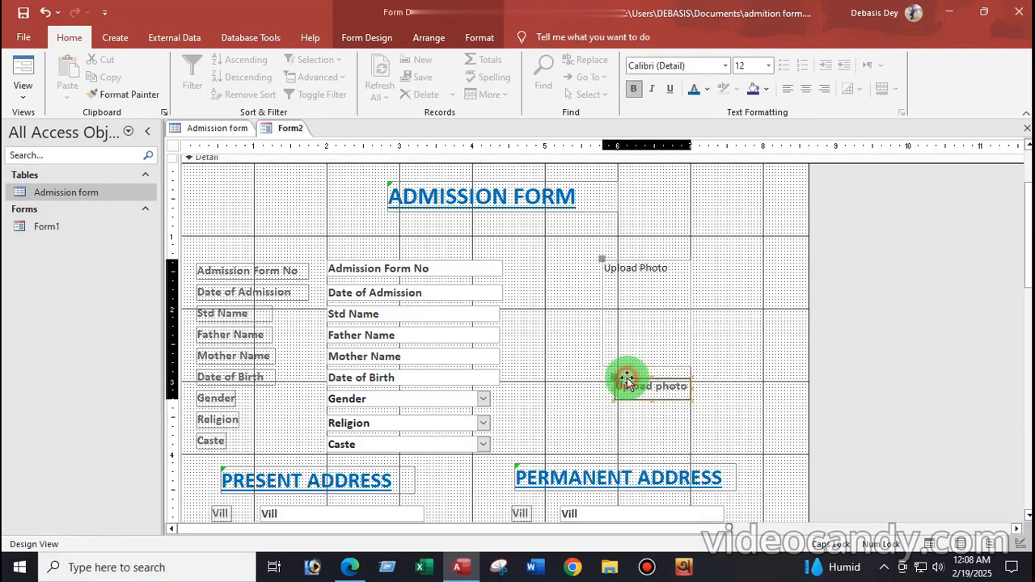
pyautogui.moveTo(622, 380); pyautogui.dragTo(608, 377)
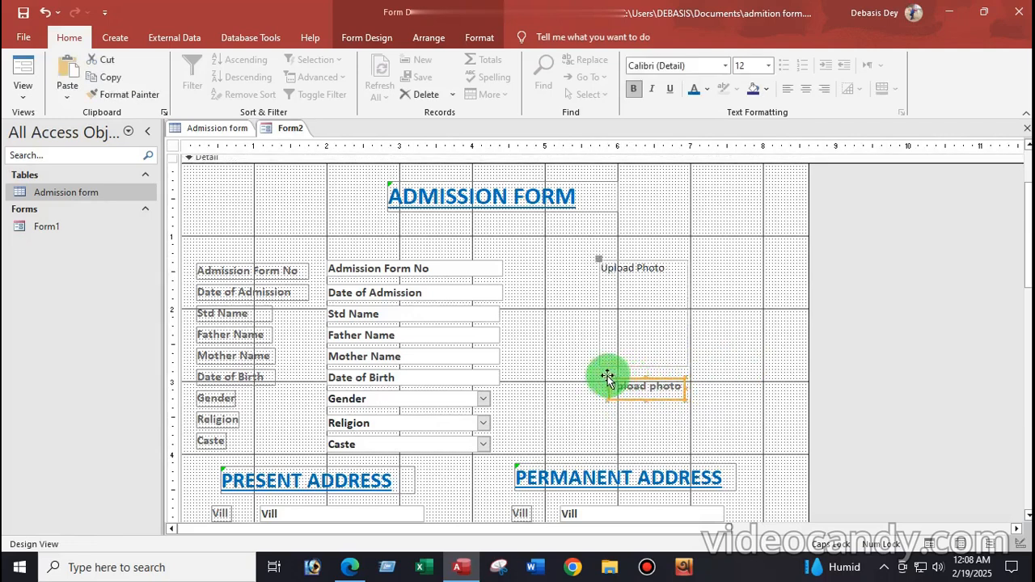
pyautogui.click(674, 318)
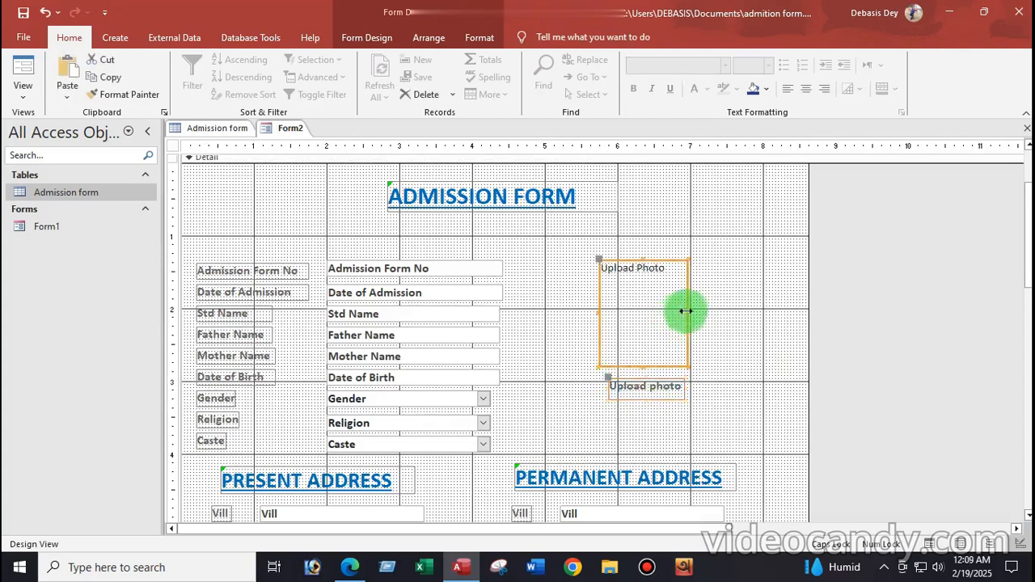
pyautogui.moveTo(687, 312); pyautogui.dragTo(691, 312)
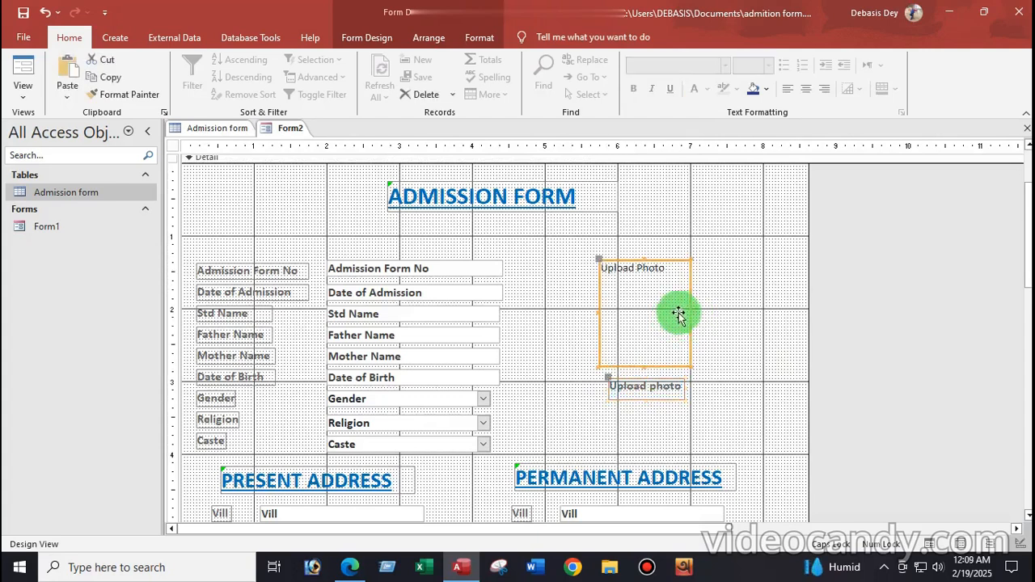
pyautogui.click(754, 335)
pyautogui.scroll(-3, 753, 335)
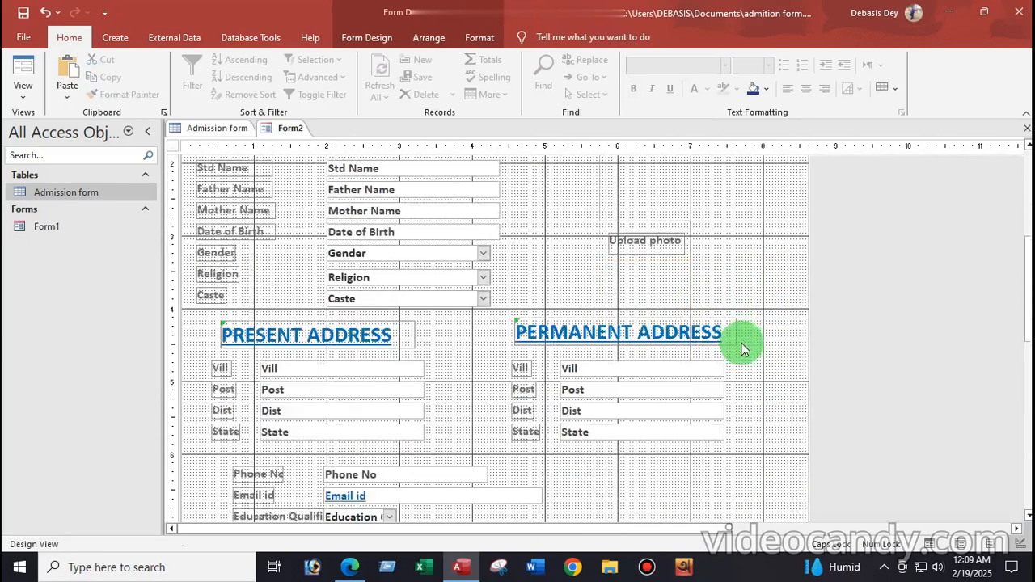
# Shift the Phone No, Email id and Education rows to the left
pyautogui.scroll(-2, 352, 404)
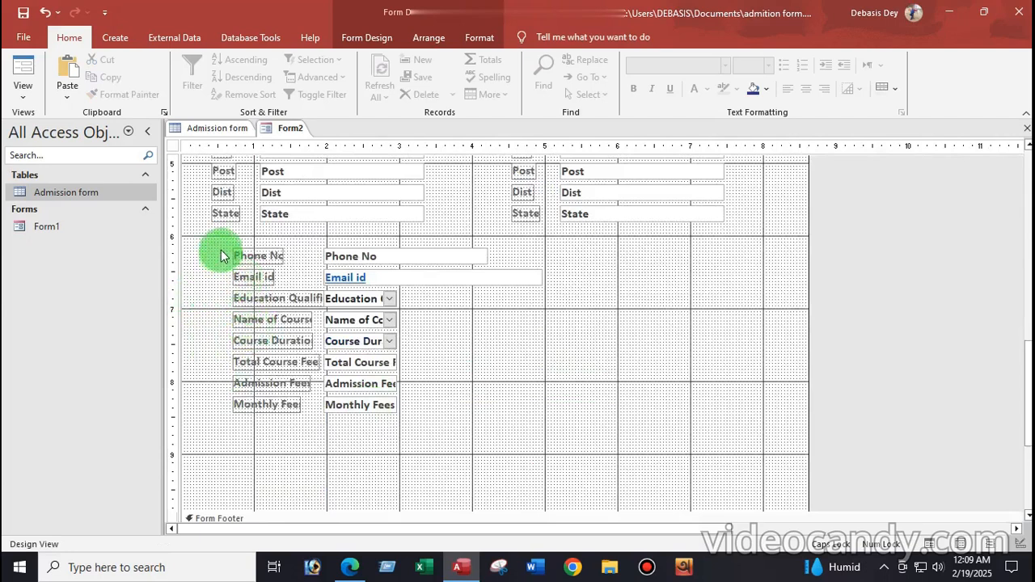
pyautogui.moveTo(220, 256); pyautogui.dragTo(446, 302)
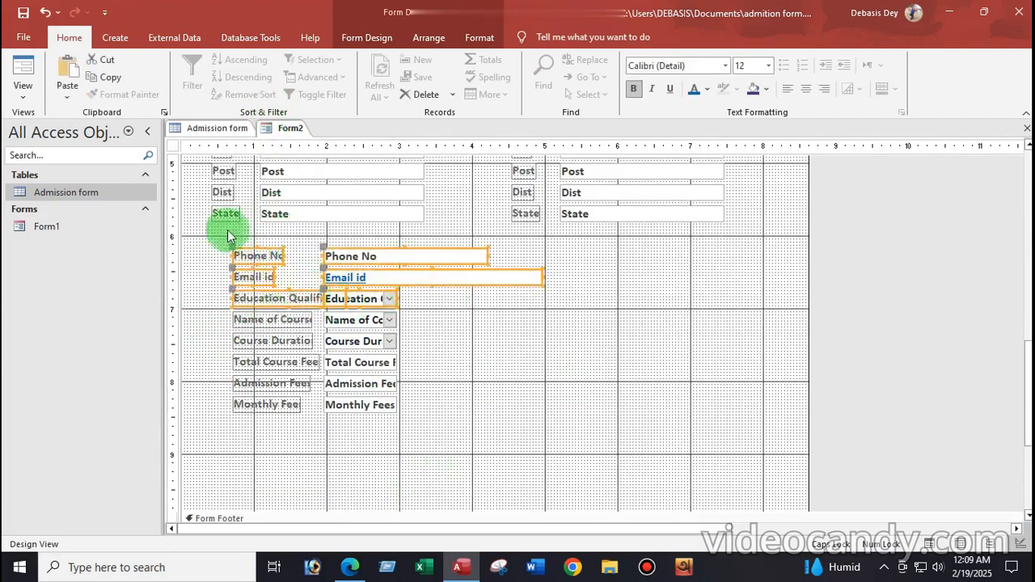
pyautogui.moveTo(253, 257); pyautogui.dragTo(229, 257)
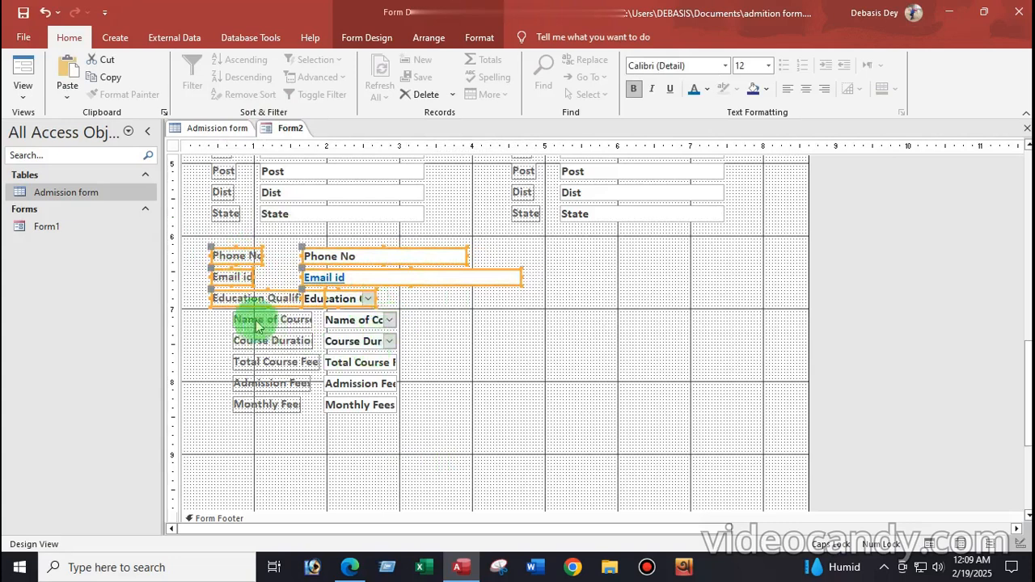
# Move the course and fee rows down-left and select the Admission and Monthly Fee rows
pyautogui.moveTo(221, 322); pyautogui.dragTo(371, 422)
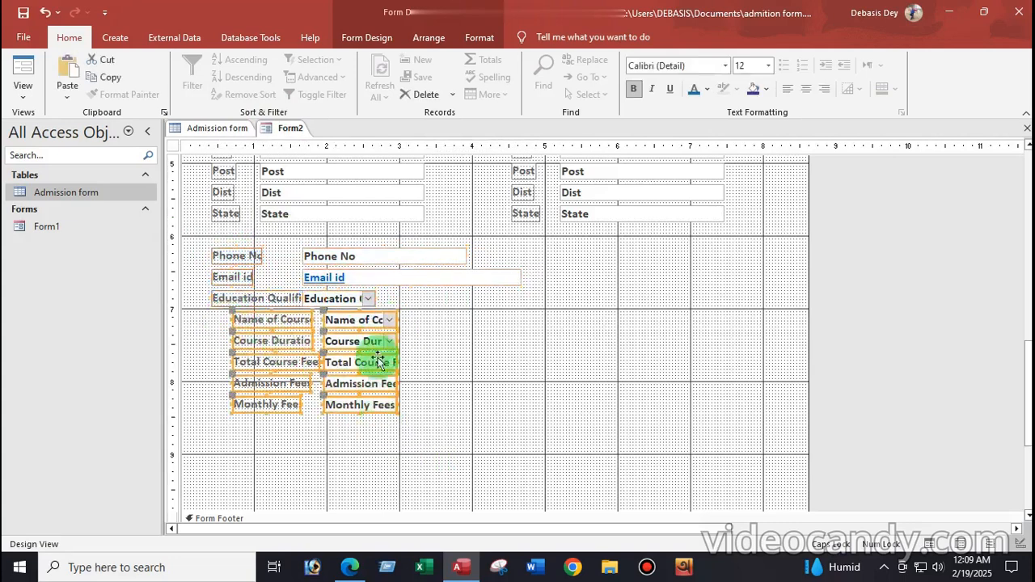
pyautogui.moveTo(359, 323); pyautogui.dragTo(335, 353)
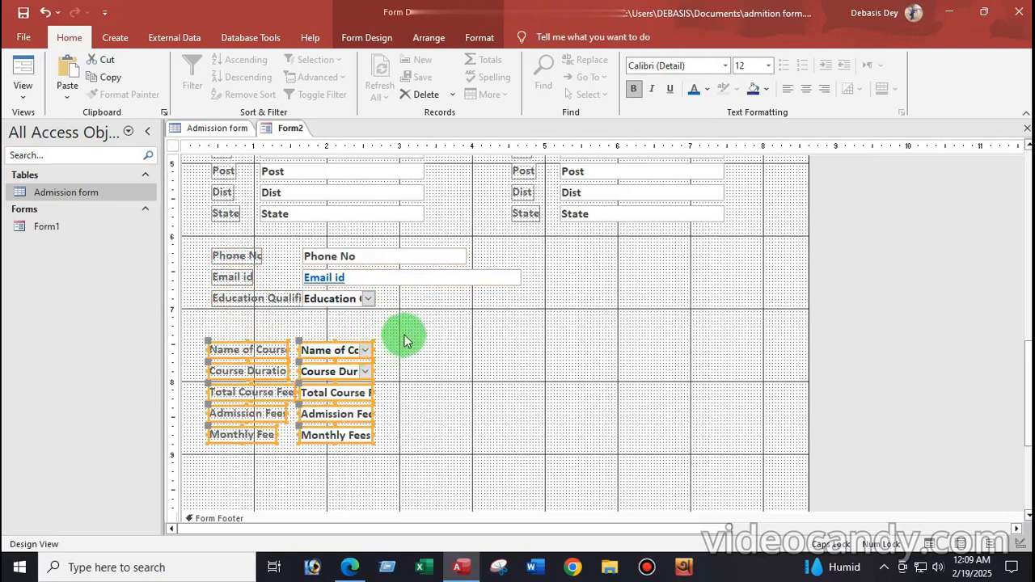
pyautogui.click(483, 411)
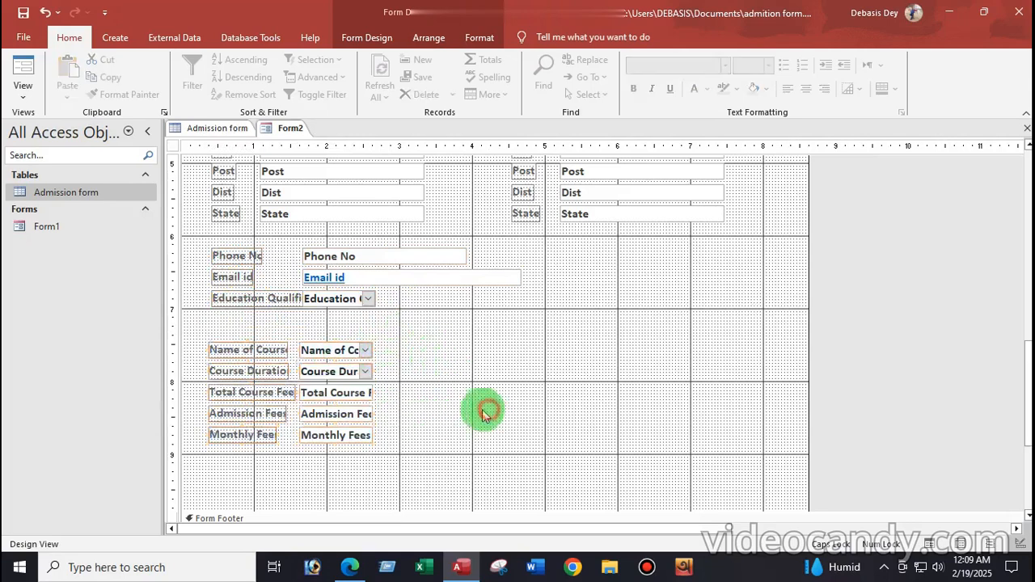
pyautogui.moveTo(202, 413); pyautogui.dragTo(674, 350)
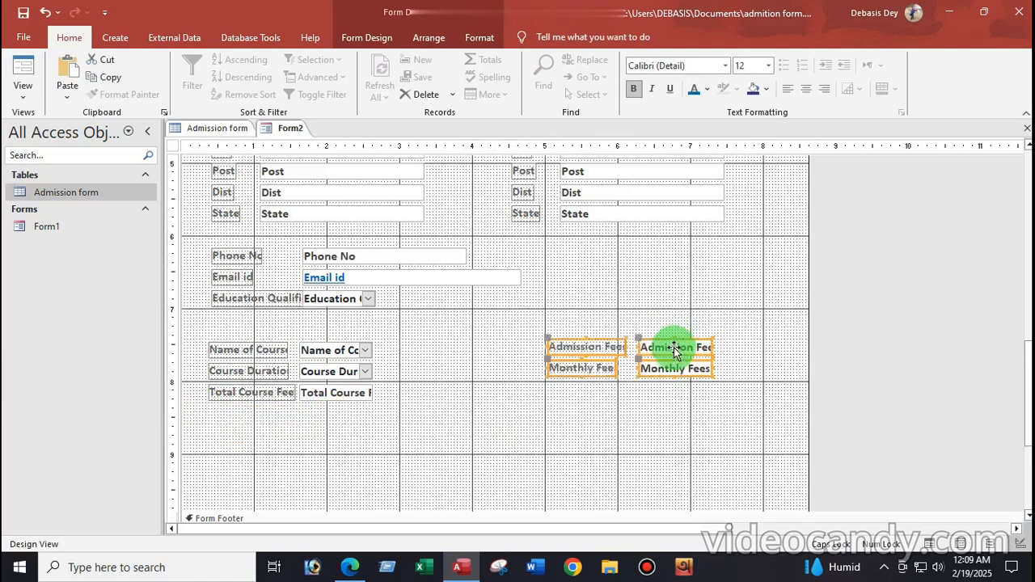
pyautogui.click(340, 298)
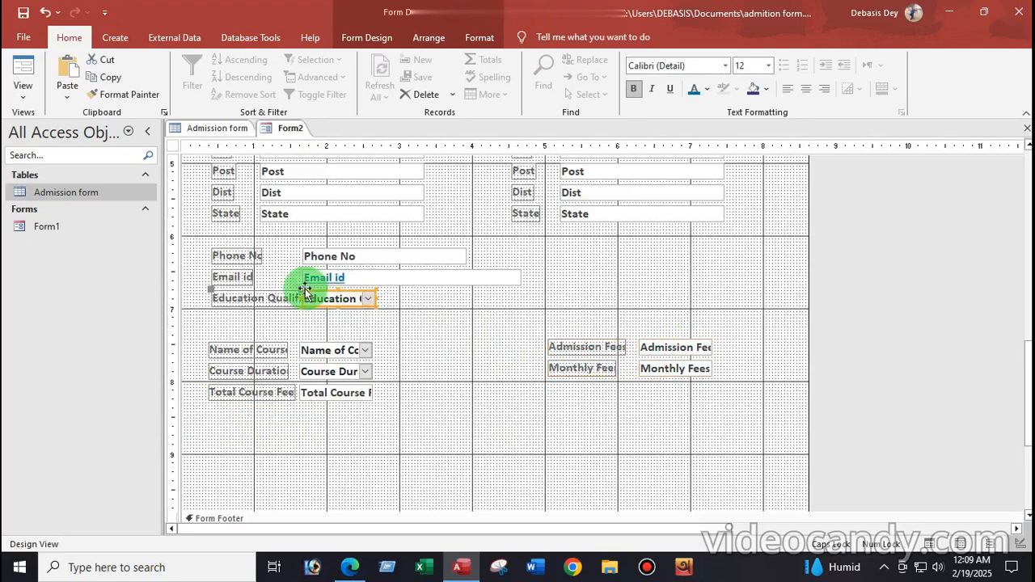
# Place the Education Qualification combo box beside its label and widen it to show full text
pyautogui.moveTo(303, 290); pyautogui.dragTo(347, 300)
pyautogui.click(325, 298)
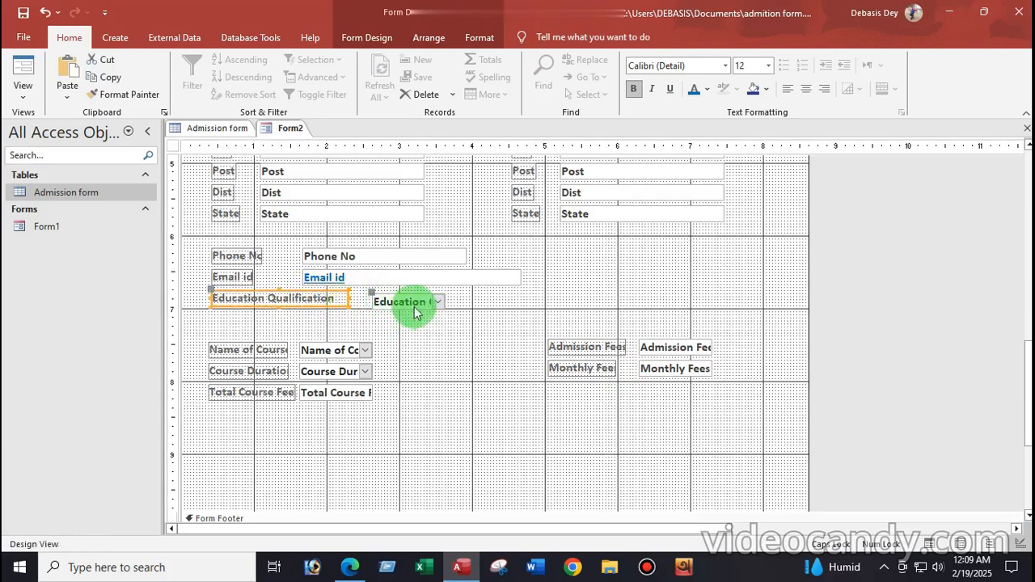
pyautogui.click(363, 292)
pyautogui.moveTo(363, 292); pyautogui.dragTo(354, 290)
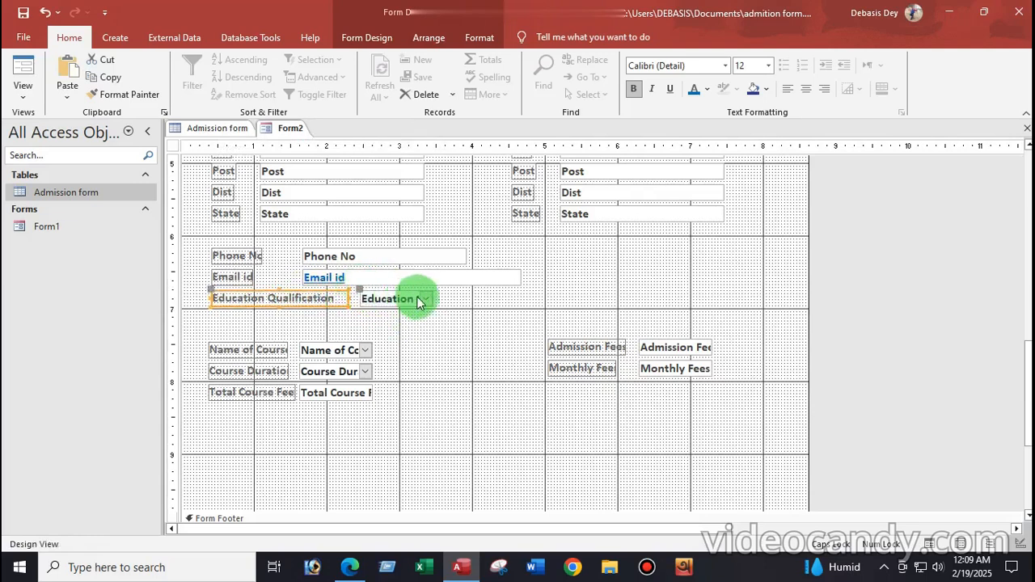
pyautogui.click(422, 300)
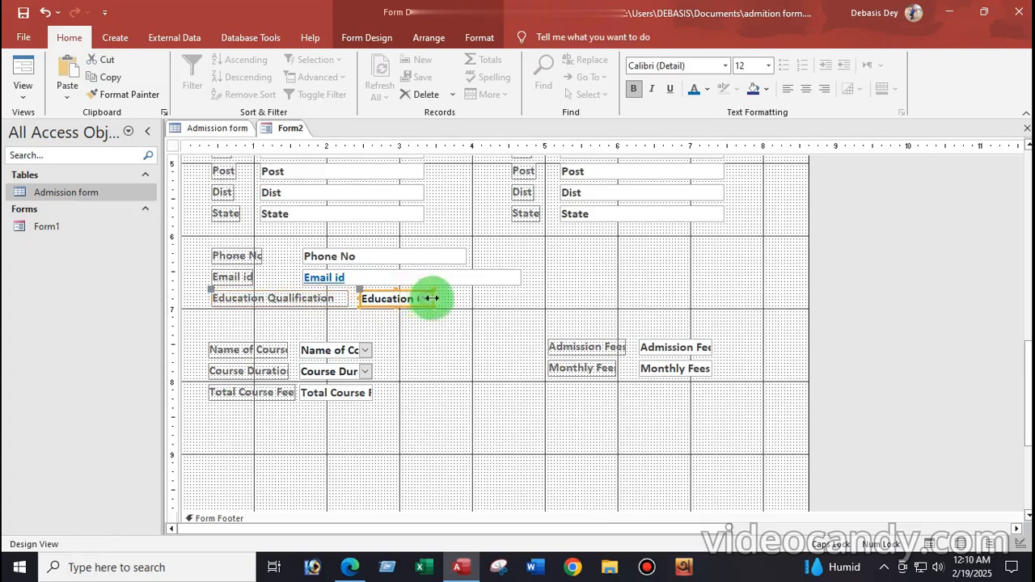
pyautogui.moveTo(435, 298); pyautogui.dragTo(521, 300)
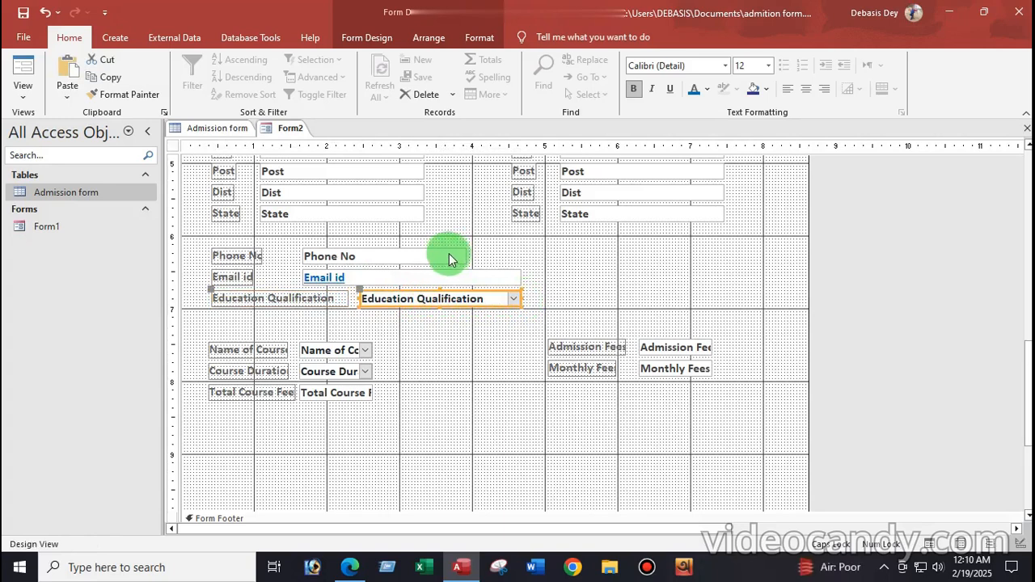
# Widen the Phone No box to end level with the Email id box
pyautogui.click(451, 254)
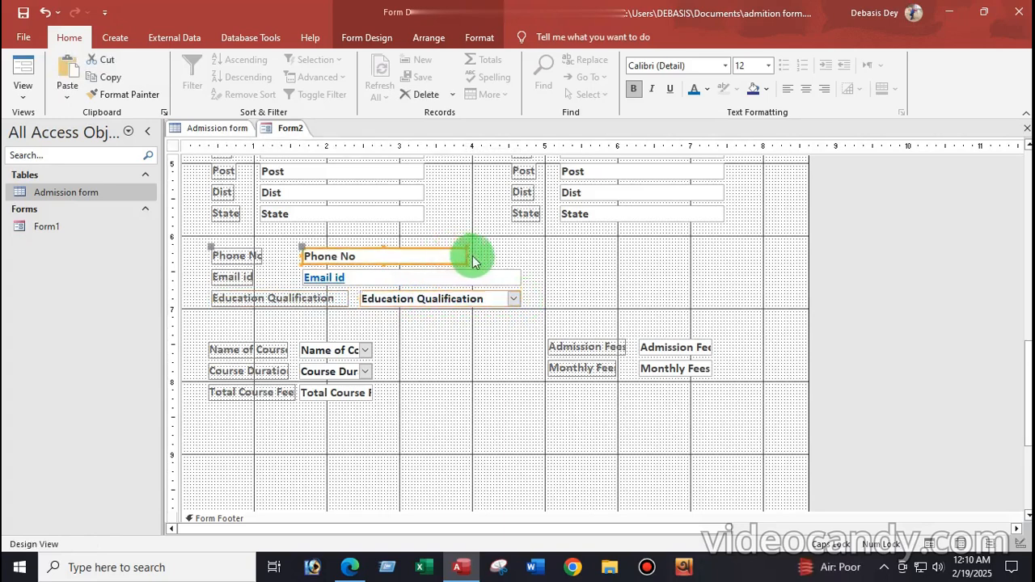
pyautogui.moveTo(467, 255); pyautogui.dragTo(522, 254)
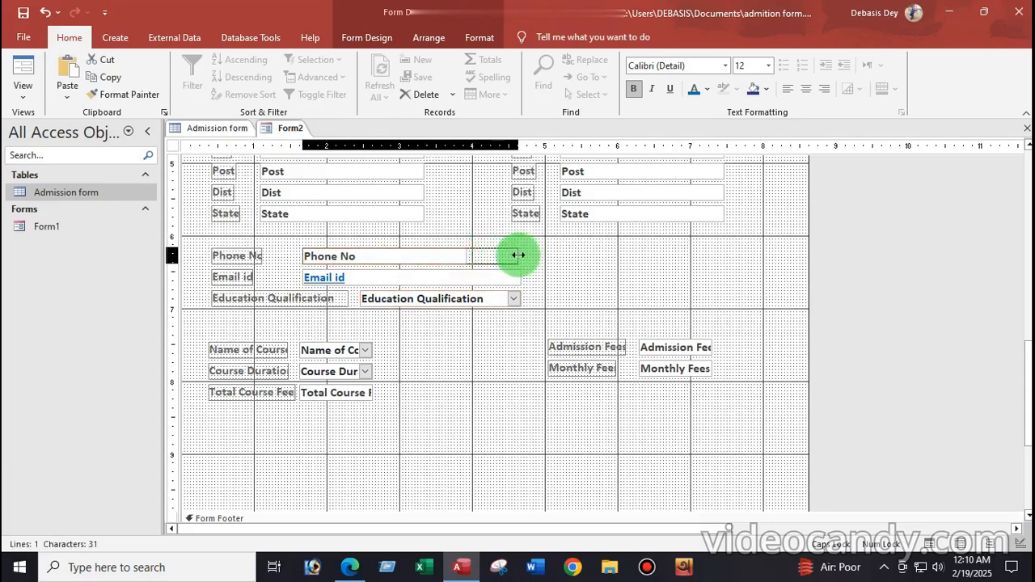
pyautogui.moveTo(519, 255); pyautogui.dragTo(520, 253)
pyautogui.click(540, 251)
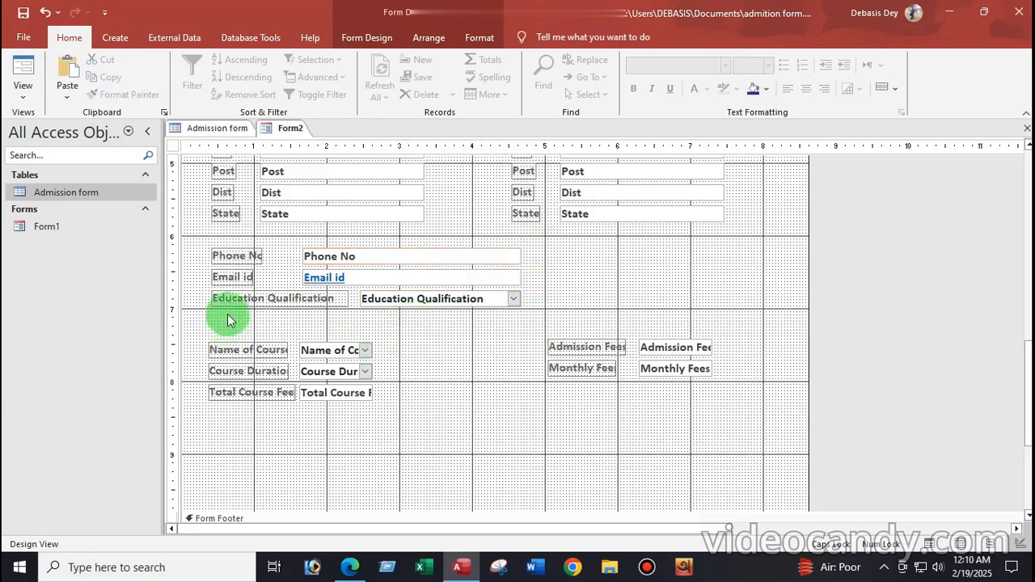
# Move the course and fee controls lower and draw a new empty label in the gap above them
pyautogui.moveTo(202, 336); pyautogui.dragTo(731, 427)
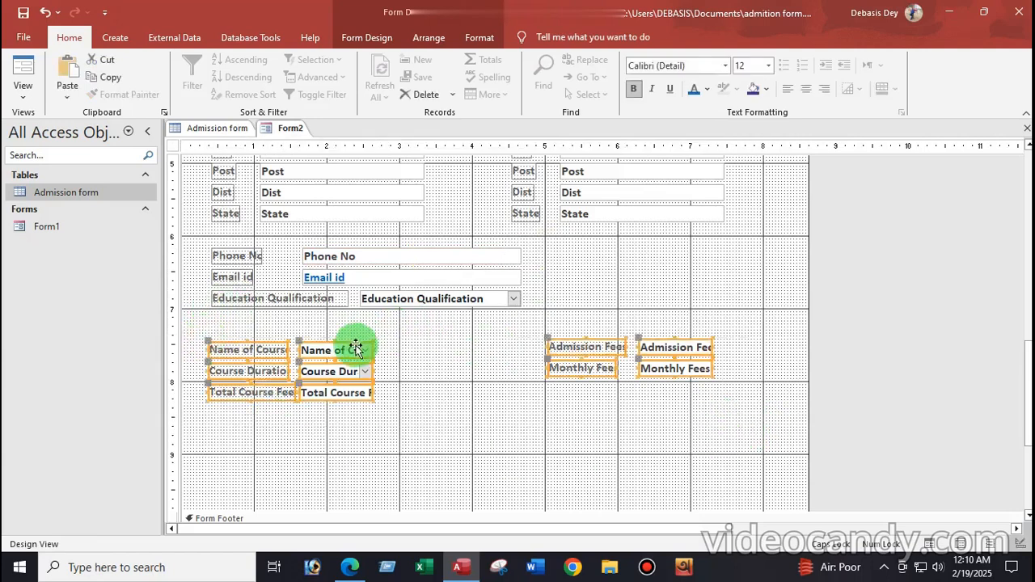
pyautogui.moveTo(356, 347); pyautogui.dragTo(352, 420)
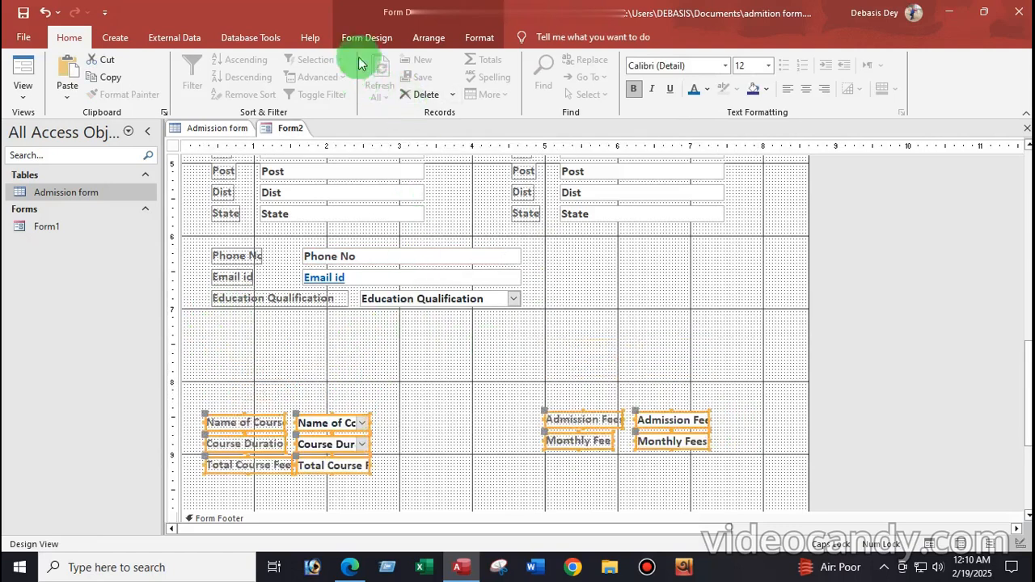
pyautogui.click(368, 37)
pyautogui.click(228, 81)
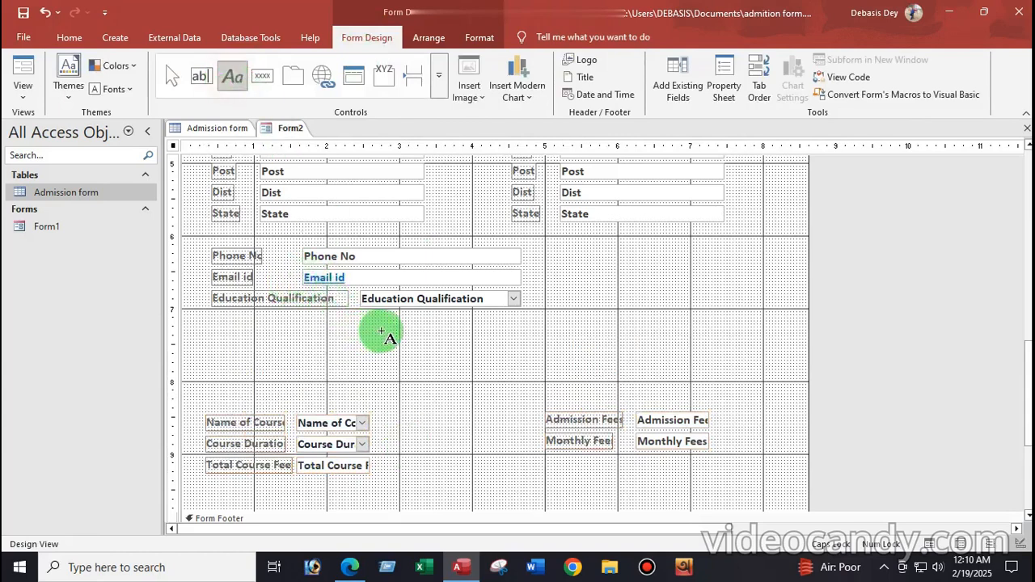
pyautogui.moveTo(384, 332); pyautogui.dragTo(577, 358)
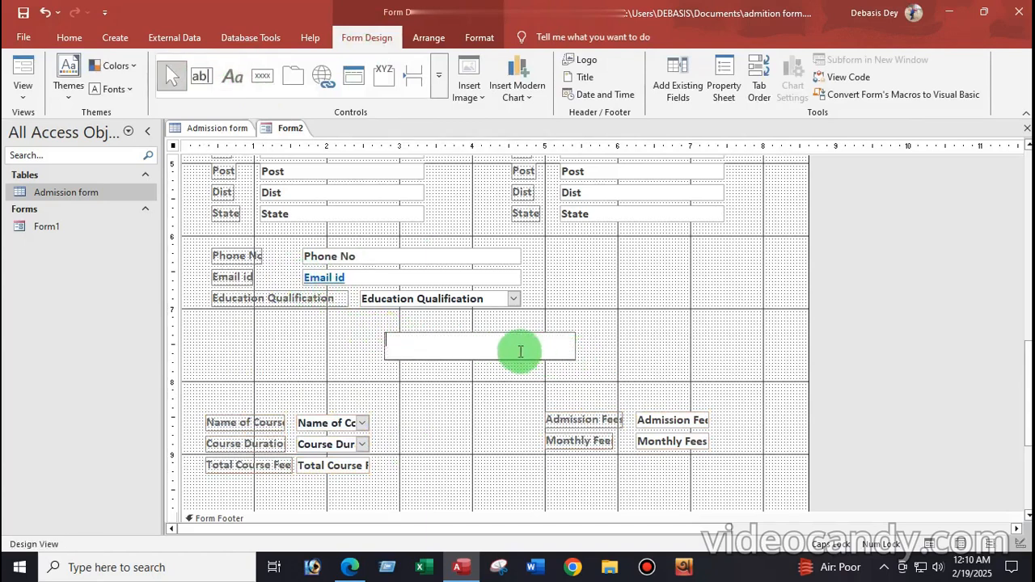
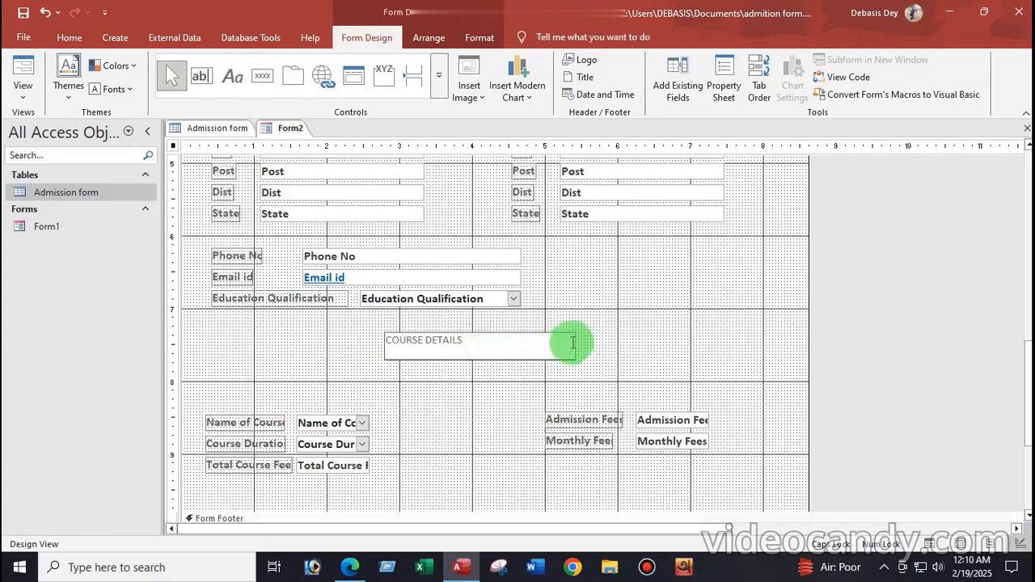
# Format the COURSE DETAILS heading as 22-point bold, underlined blue text
pyautogui.click(518, 376)
pyautogui.click(479, 333)
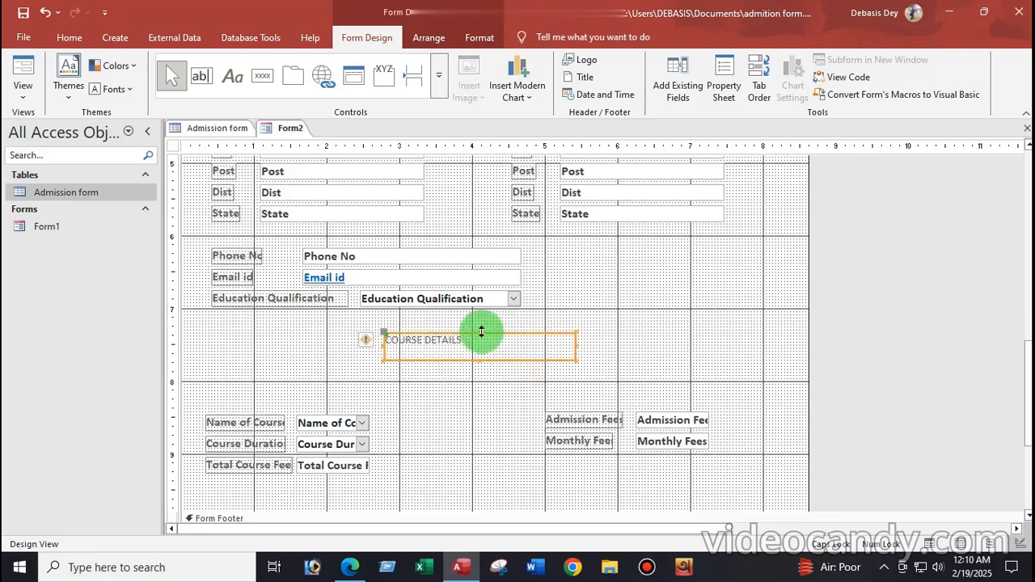
pyautogui.click(74, 37)
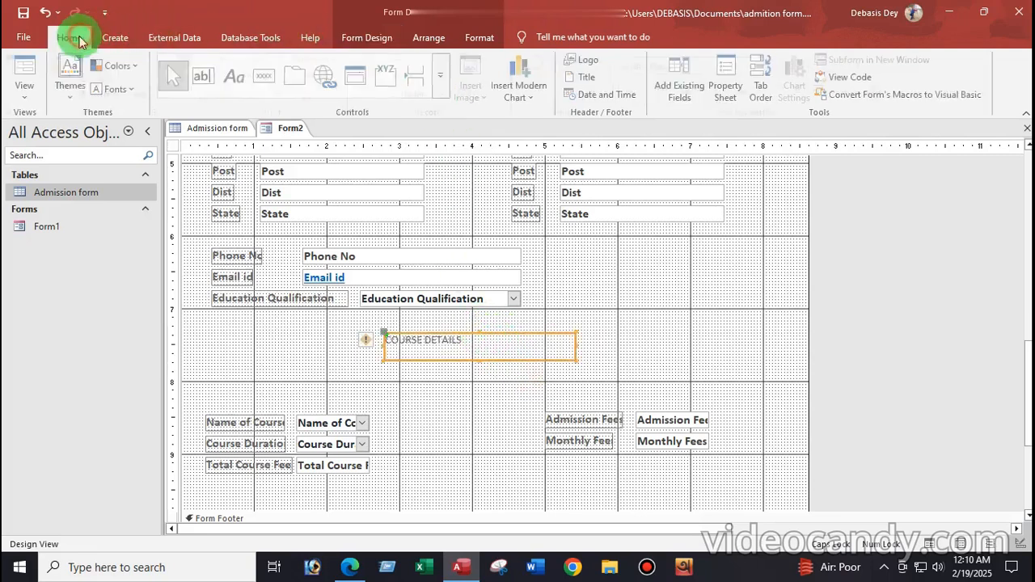
pyautogui.click(768, 65)
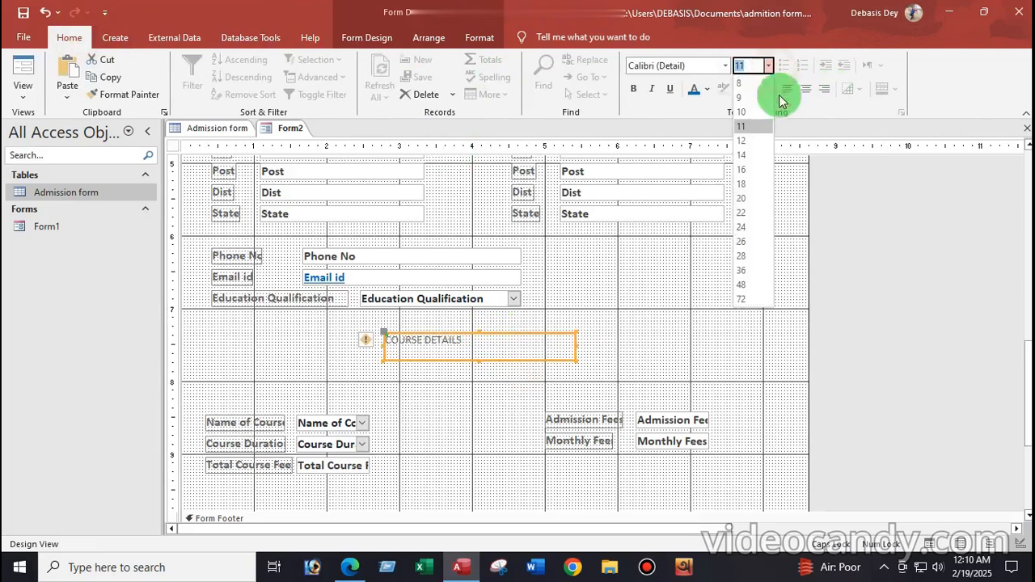
pyautogui.click(741, 227)
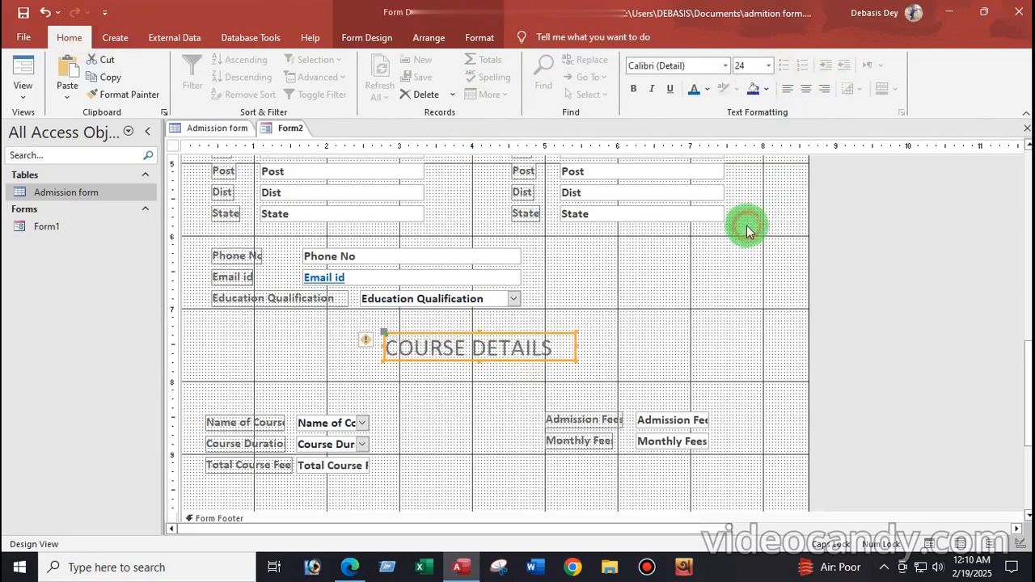
pyautogui.click(770, 67)
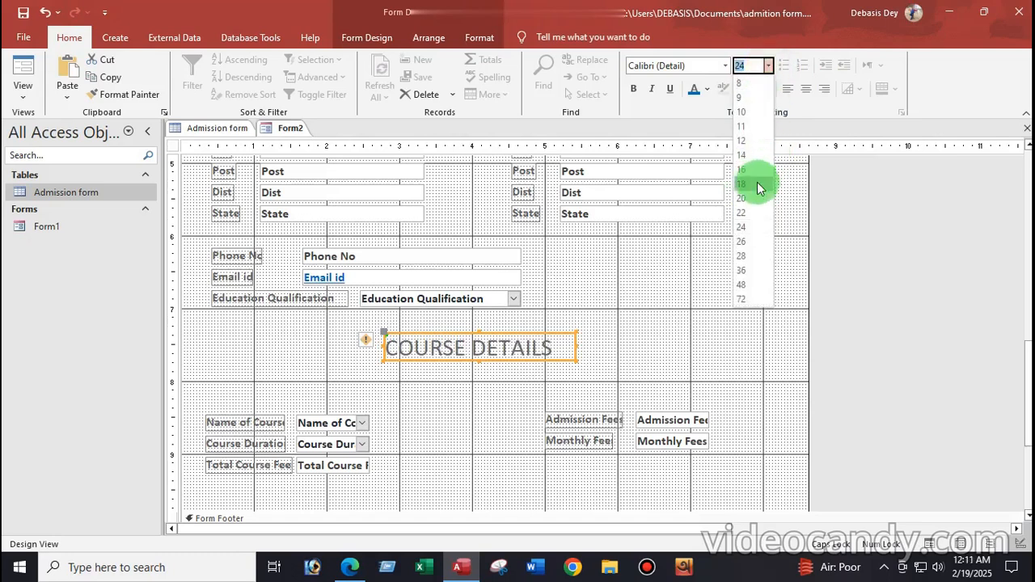
pyautogui.click(742, 213)
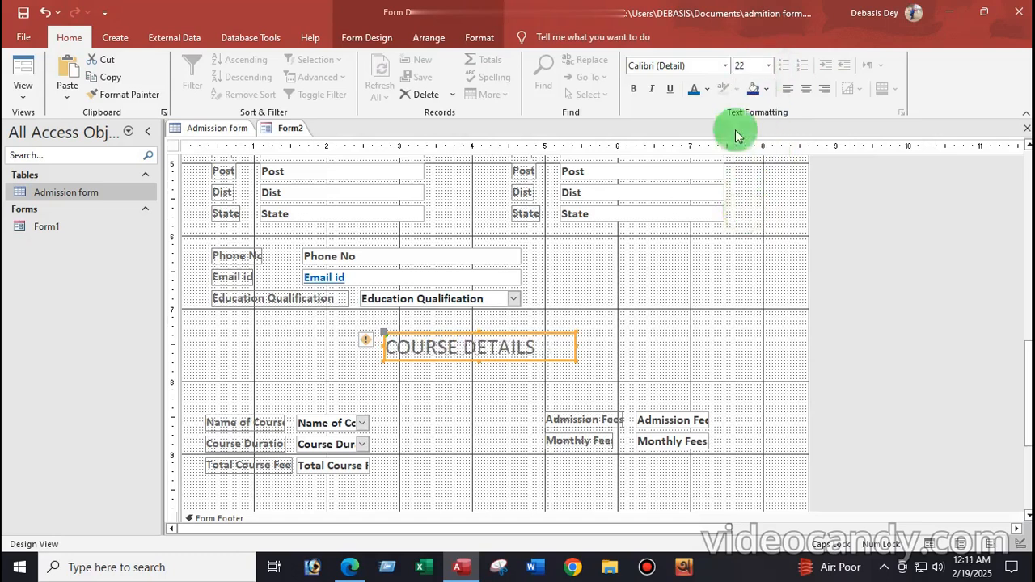
pyautogui.click(635, 92)
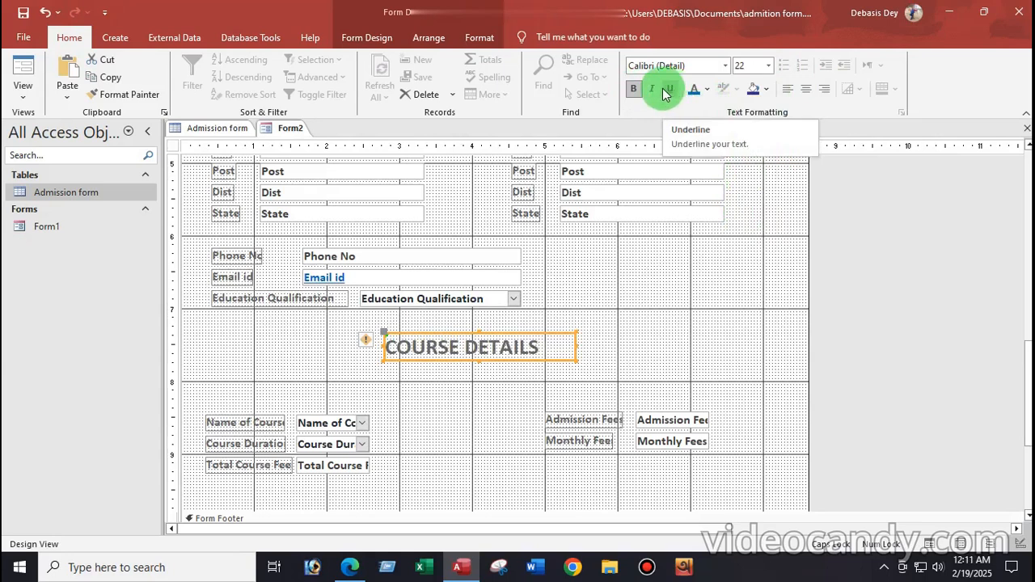
pyautogui.click(670, 92)
pyautogui.click(695, 92)
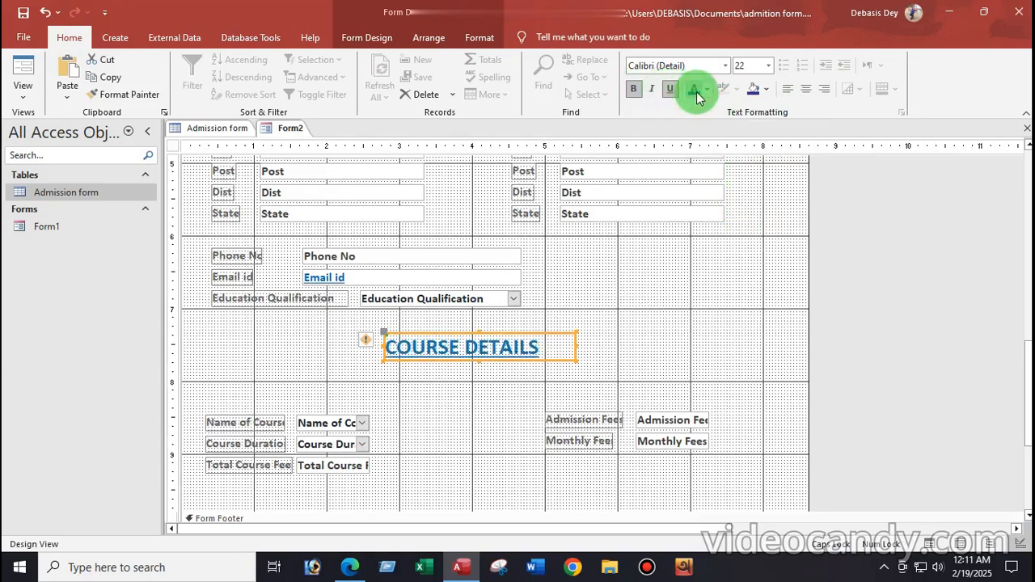
pyautogui.click(626, 342)
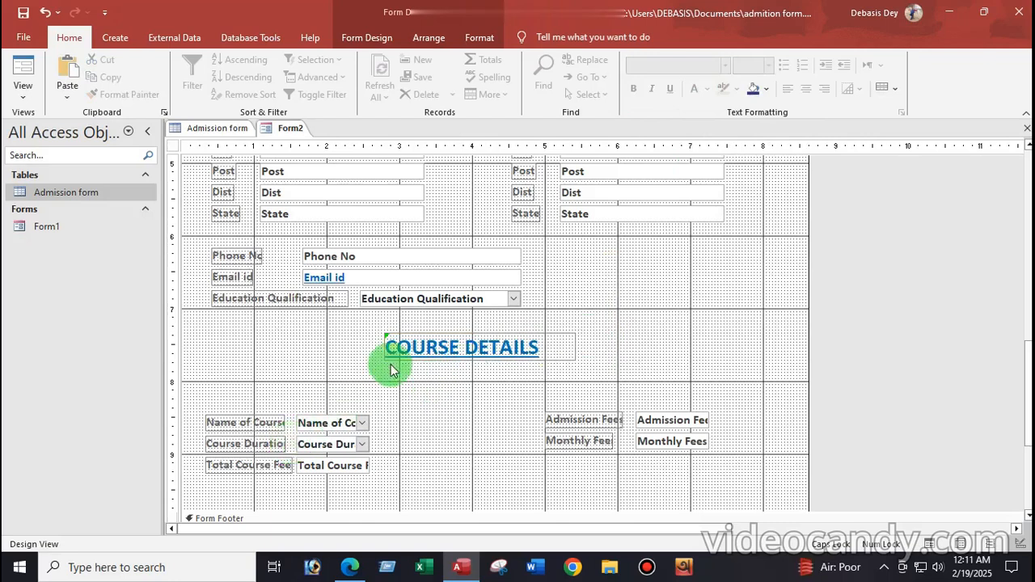
# Move the three course rows up under the heading, shifting the Name of Course box right and widening its label
pyautogui.moveTo(200, 415); pyautogui.dragTo(346, 471)
pyautogui.moveTo(312, 426); pyautogui.dragTo(319, 395)
pyautogui.click(334, 475)
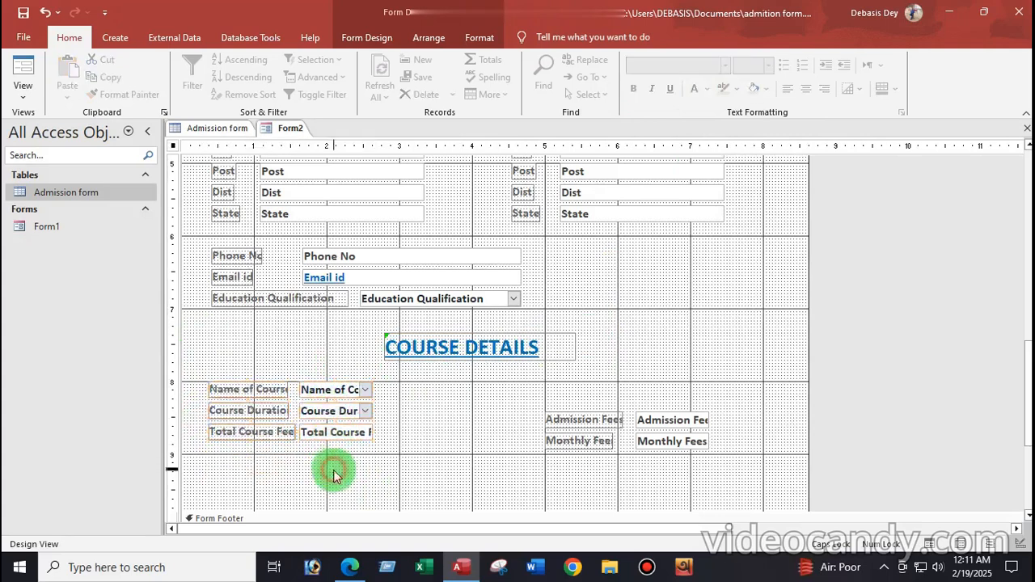
pyautogui.click(310, 385)
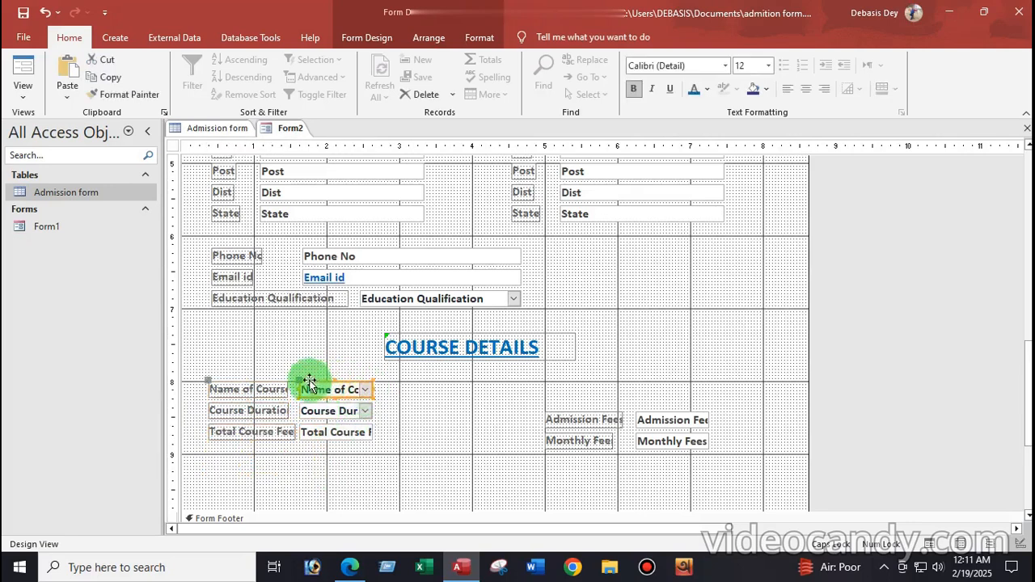
pyautogui.moveTo(298, 382); pyautogui.dragTo(349, 381)
pyautogui.click(269, 396)
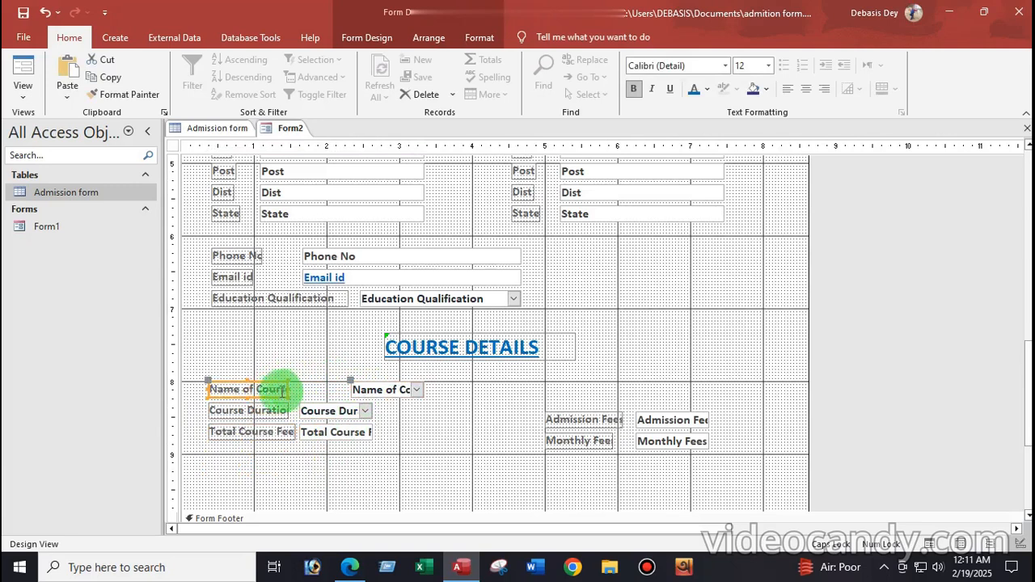
pyautogui.moveTo(287, 389); pyautogui.dragTo(326, 394)
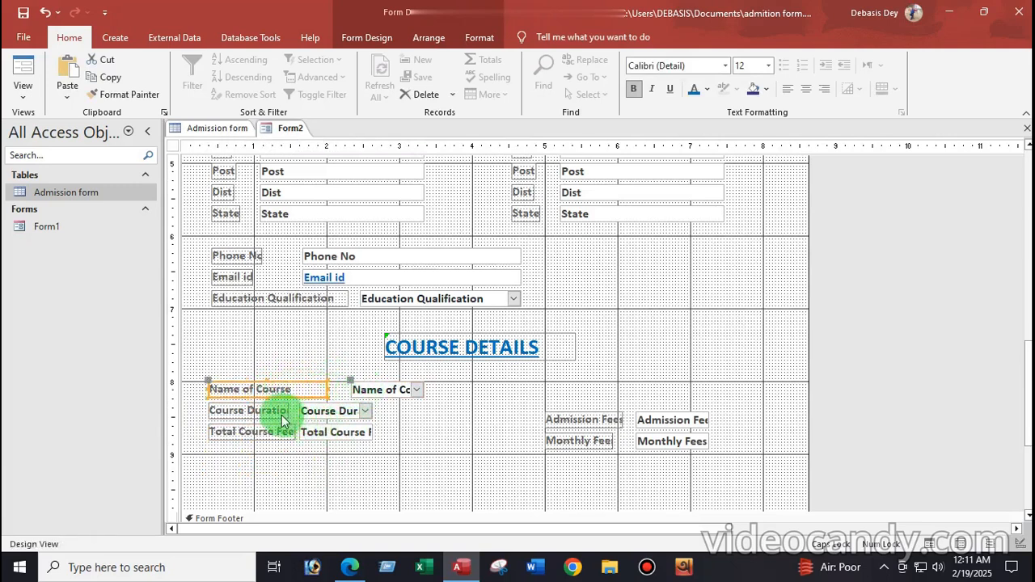
# Align the Course Duration box under Name of Course, widen both combo boxes and the Course Duration label
pyautogui.click(319, 411)
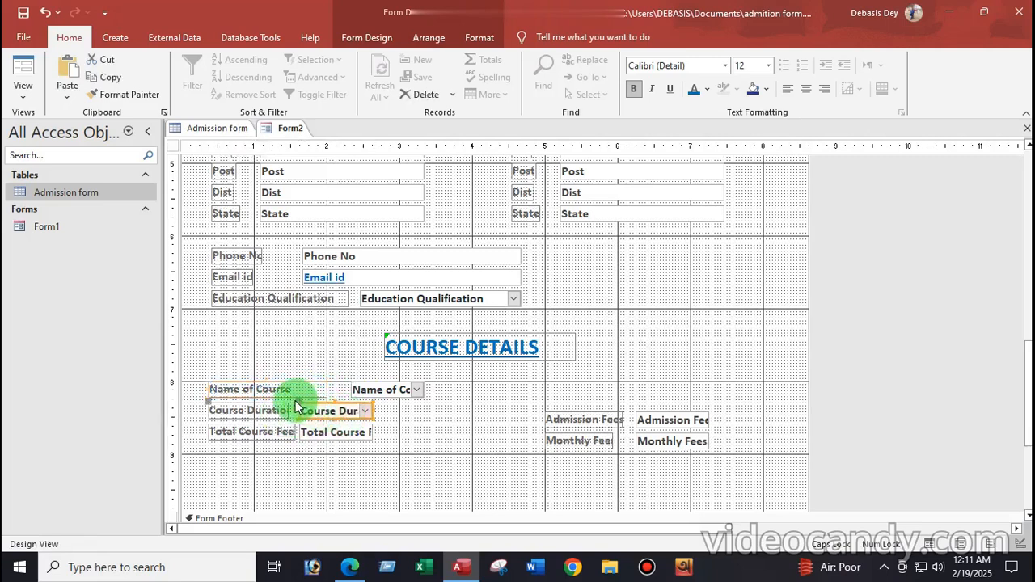
pyautogui.moveTo(297, 402); pyautogui.dragTo(351, 404)
pyautogui.click(393, 389)
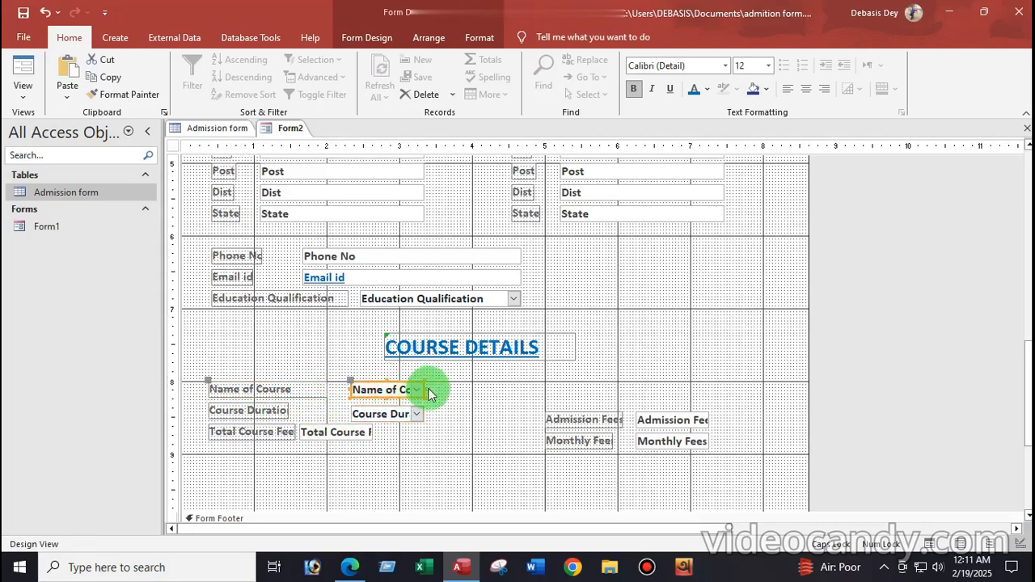
pyautogui.moveTo(424, 389); pyautogui.dragTo(478, 389)
pyautogui.click(404, 415)
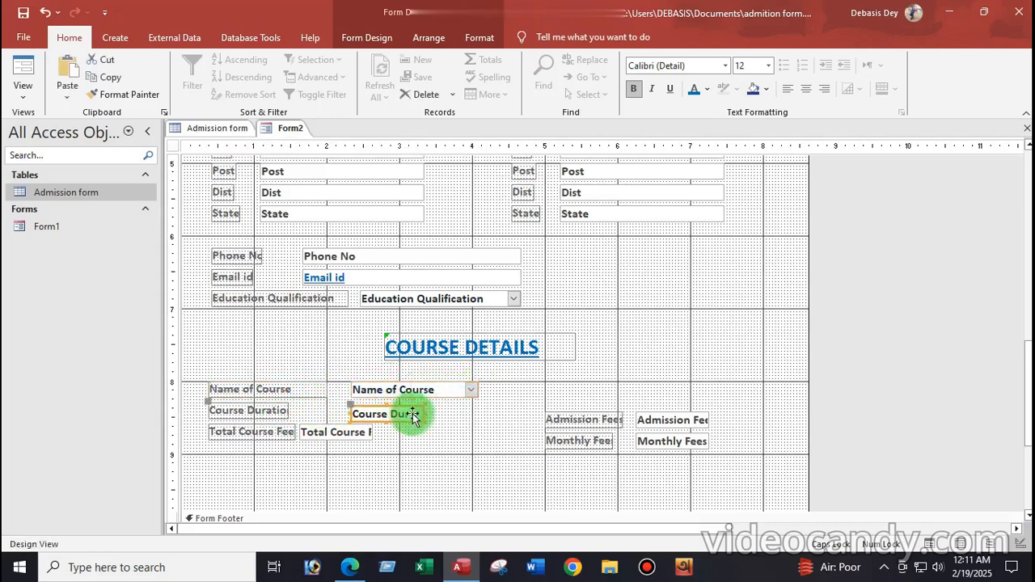
pyautogui.moveTo(424, 414); pyautogui.dragTo(477, 415)
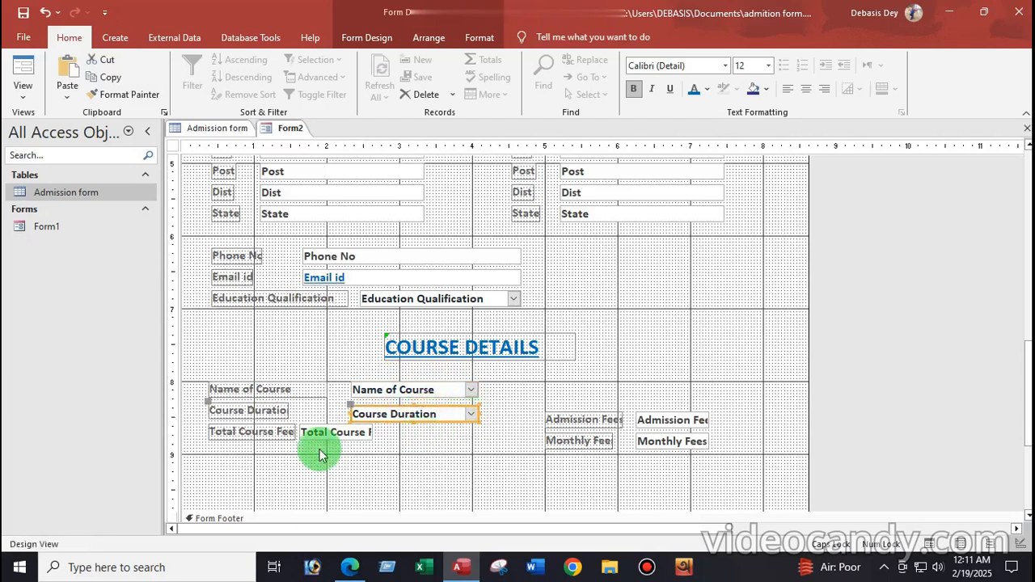
pyautogui.click(282, 412)
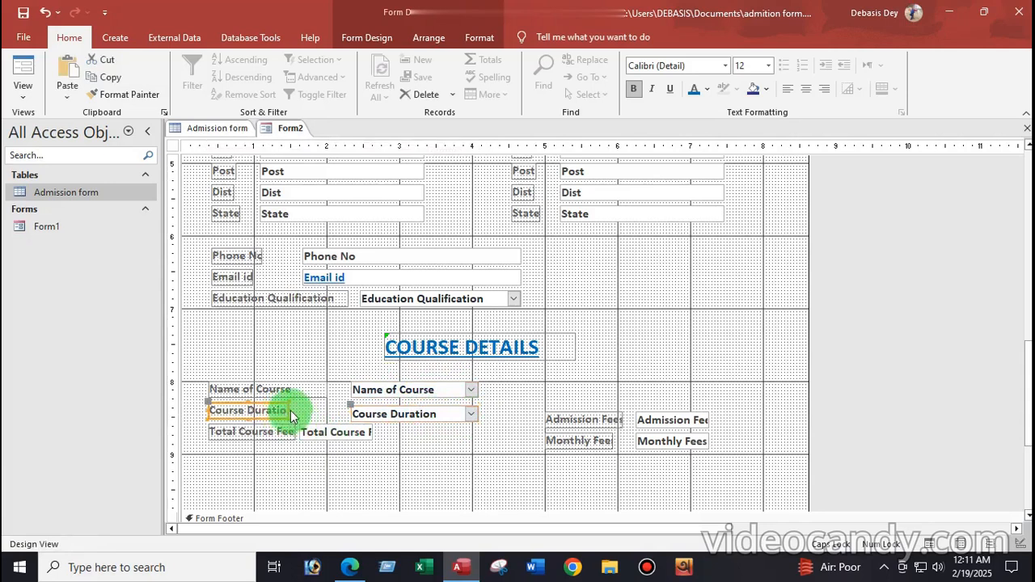
pyautogui.moveTo(290, 410); pyautogui.dragTo(331, 421)
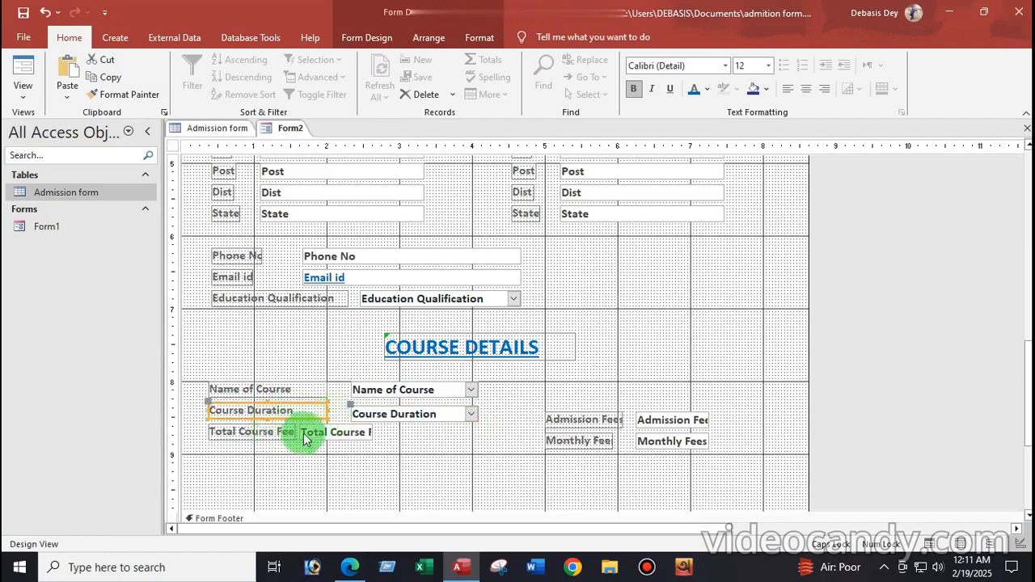
# Line up and widen the Total Course Fees box and label to match the rows above
pyautogui.click(304, 429)
pyautogui.moveTo(298, 421); pyautogui.dragTo(345, 428)
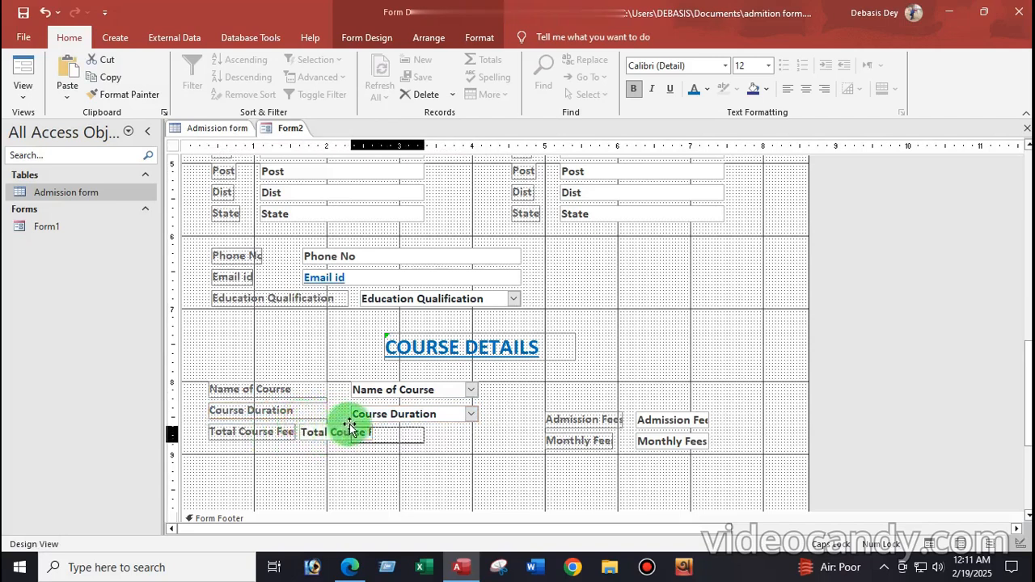
pyautogui.moveTo(350, 426); pyautogui.dragTo(350, 427)
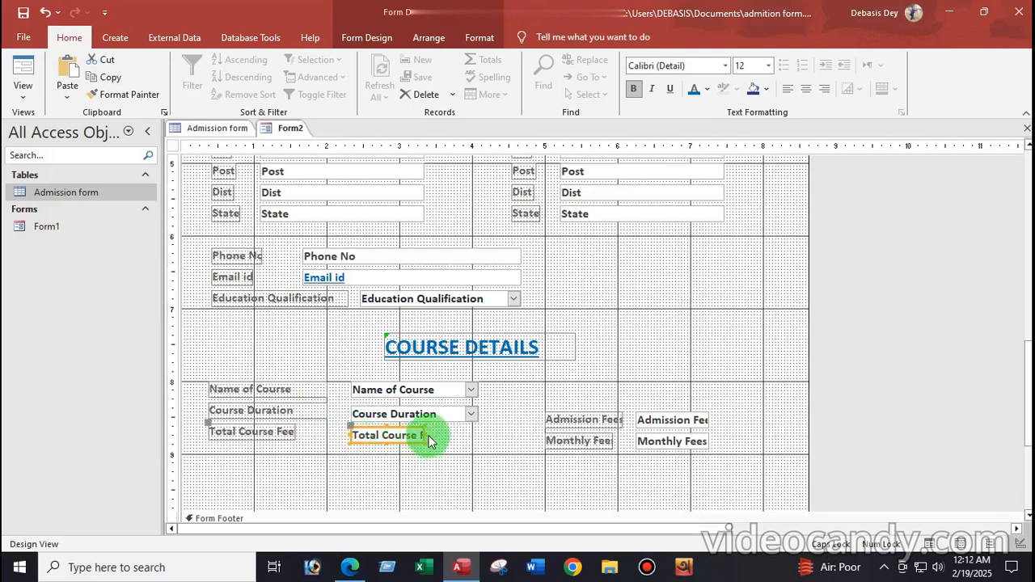
pyautogui.moveTo(422, 434); pyautogui.dragTo(477, 437)
pyautogui.click(299, 437)
pyautogui.moveTo(296, 431); pyautogui.dragTo(327, 437)
pyautogui.moveTo(530, 409); pyautogui.dragTo(653, 439)
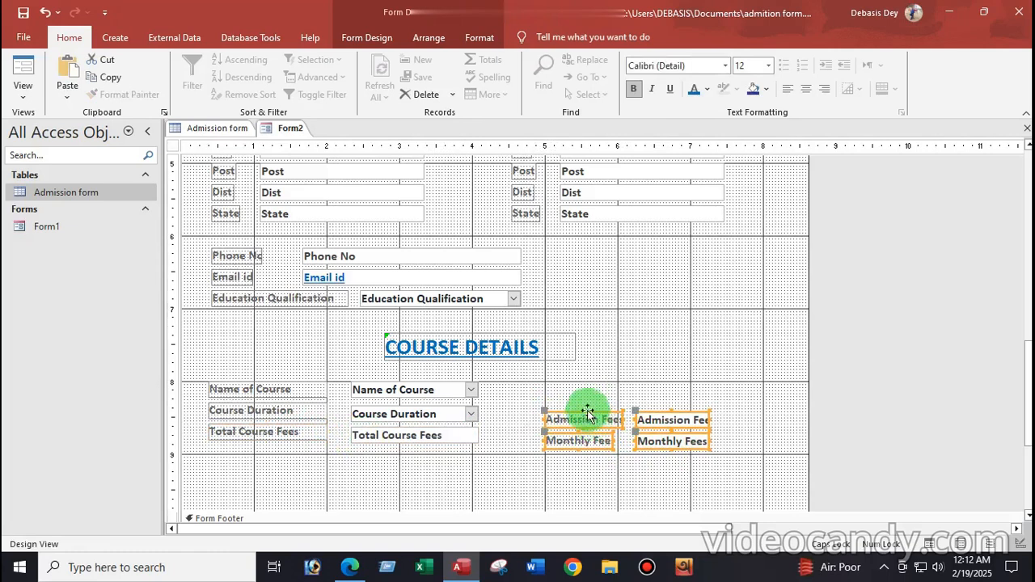
# Move the Admission Fees and Monthly Fees controls up level with the course rows
pyautogui.moveTo(580, 419); pyautogui.dragTo(575, 390)
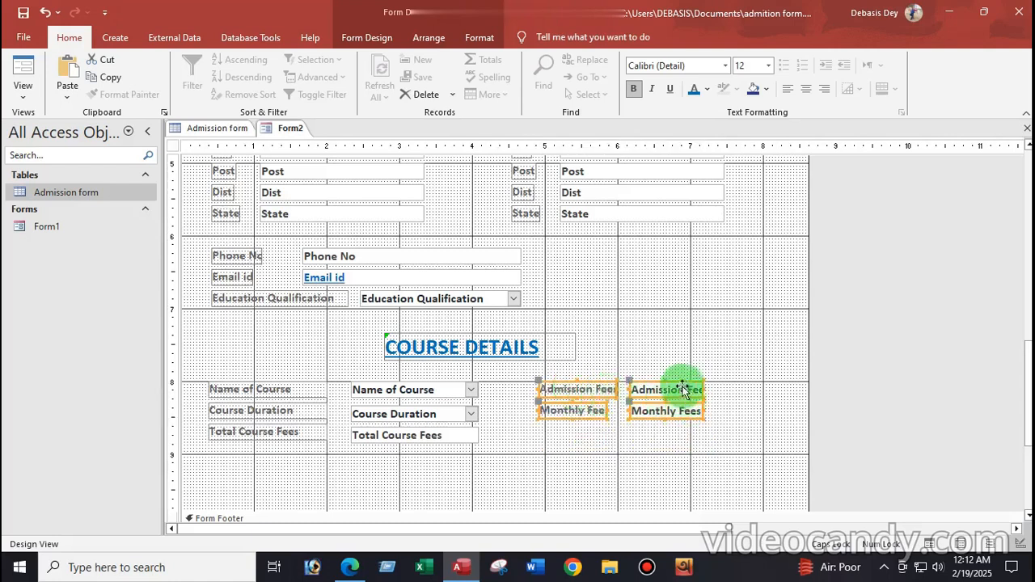
pyautogui.click(739, 437)
pyautogui.click(660, 397)
pyautogui.moveTo(629, 381)
pyautogui.mouseDown()
pyautogui.moveTo(659, 380)
pyautogui.moveTo(619, 388)
pyautogui.moveTo(647, 377)
pyautogui.mouseUp()
pyautogui.click(607, 392)
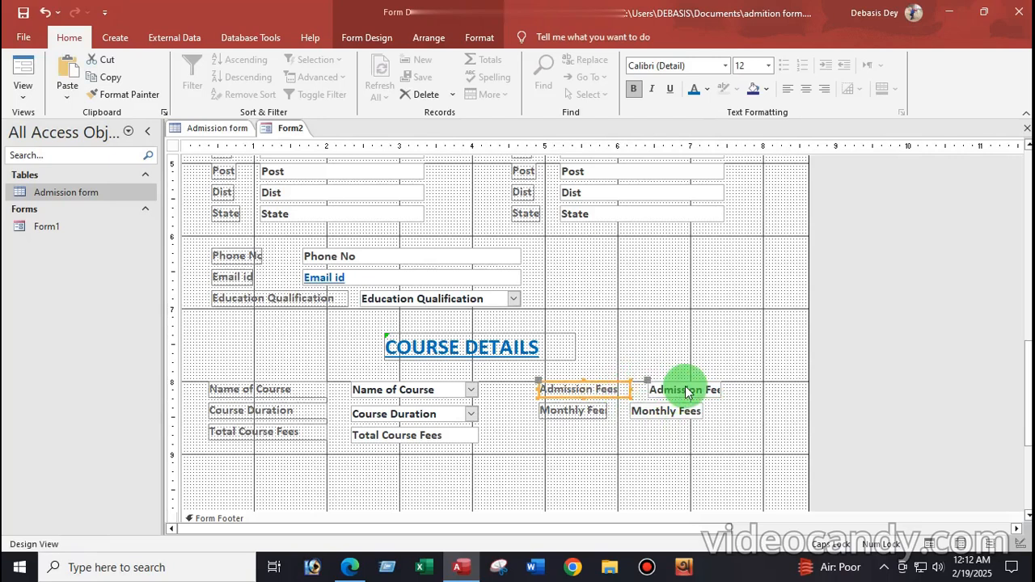
# Widen the Monthly Fees label, align its box under Admission Fees, and widen both fee boxes
pyautogui.click(596, 411)
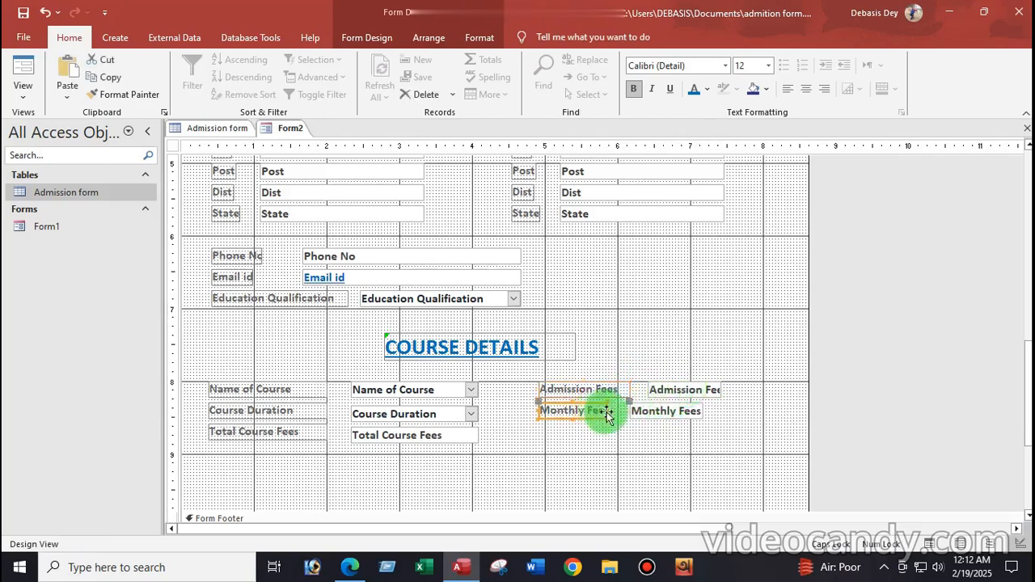
pyautogui.moveTo(606, 411); pyautogui.dragTo(626, 411)
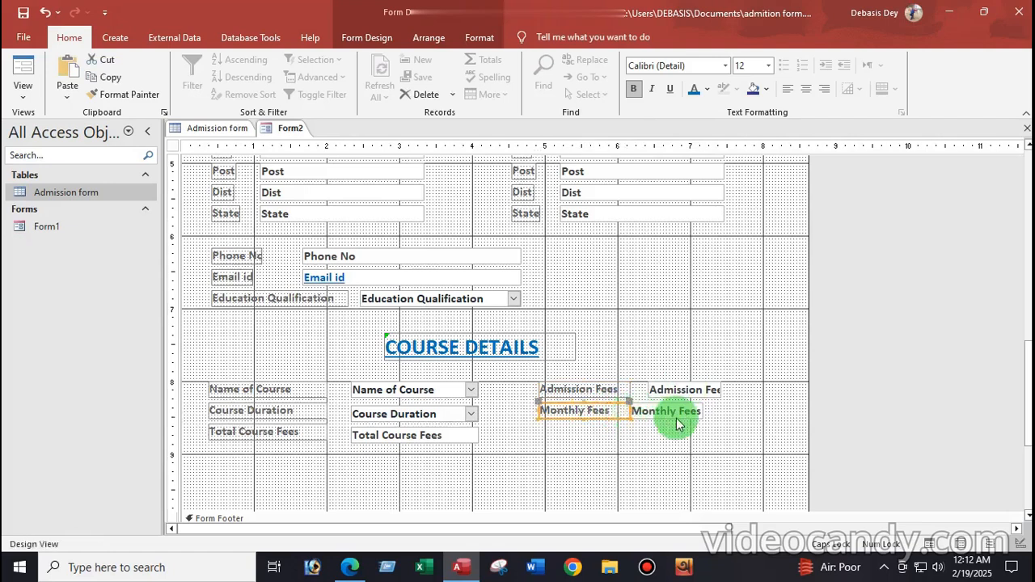
pyautogui.click(659, 410)
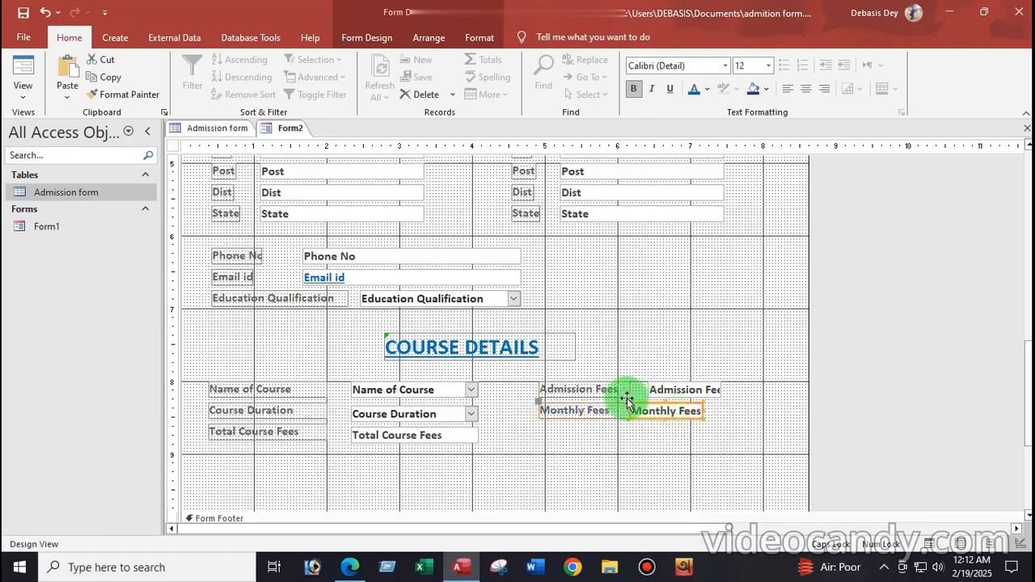
pyautogui.moveTo(629, 402); pyautogui.dragTo(647, 401)
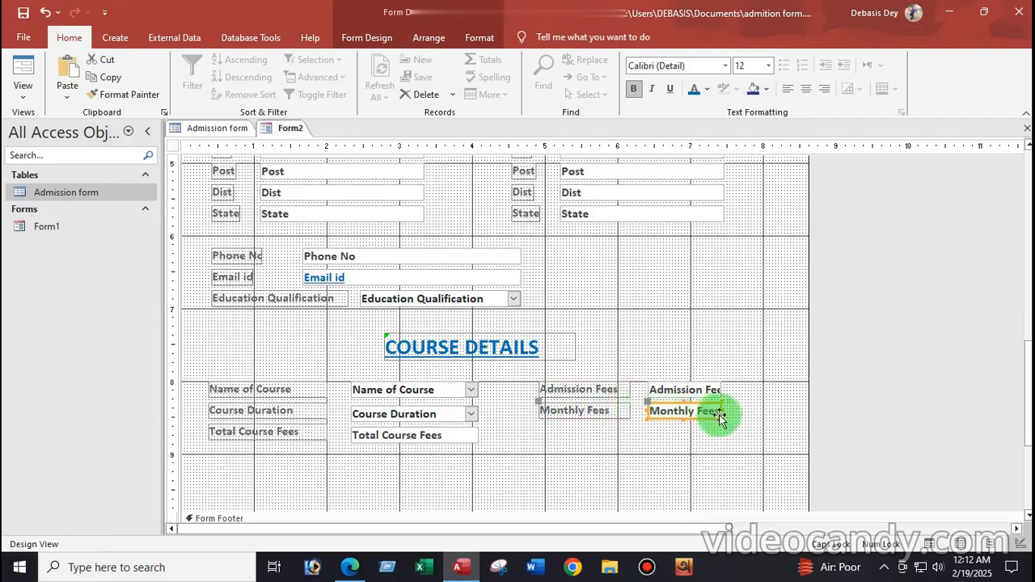
pyautogui.click(707, 391)
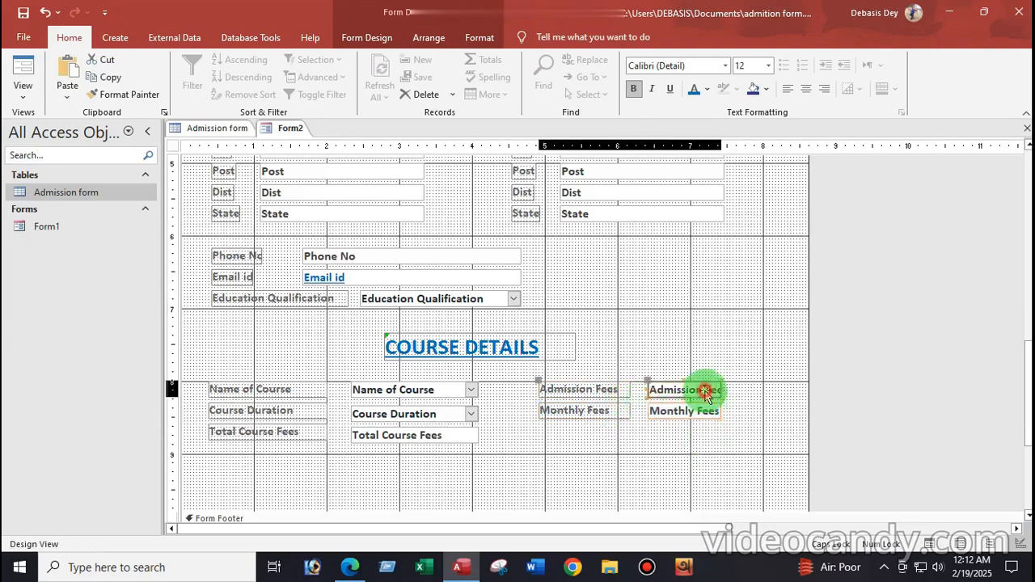
pyautogui.moveTo(722, 389); pyautogui.dragTo(735, 390)
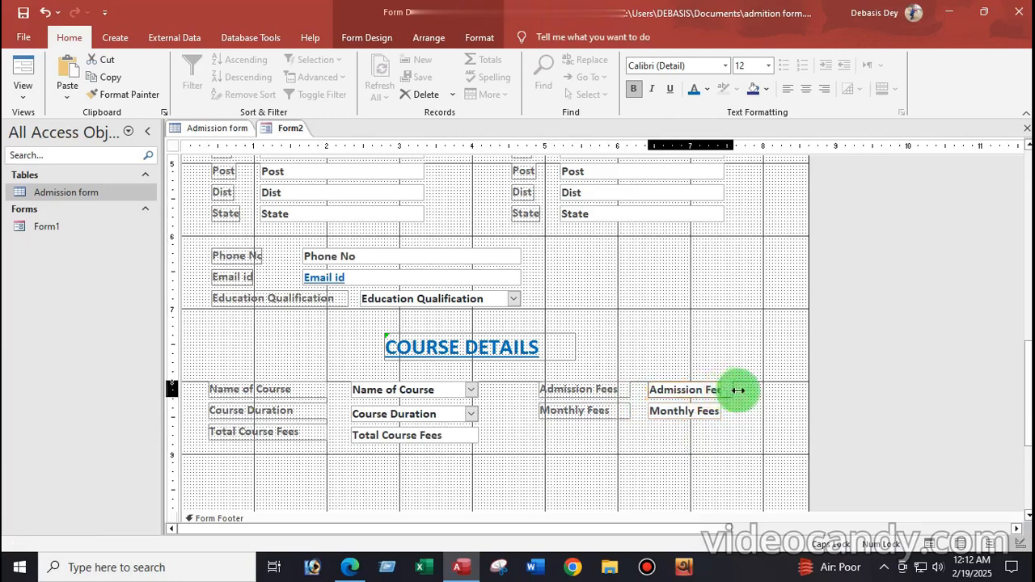
pyautogui.click(713, 415)
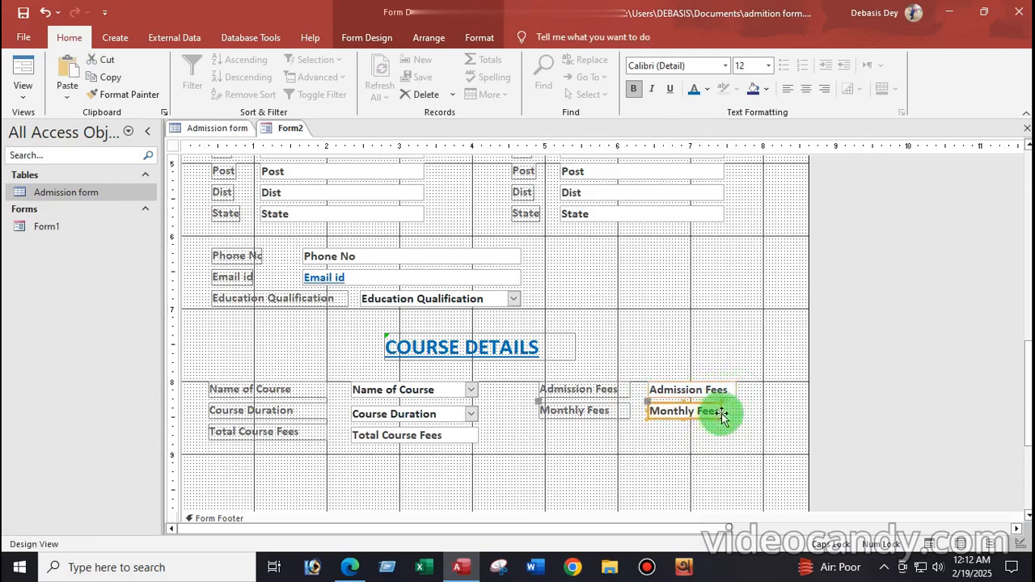
pyautogui.moveTo(722, 410); pyautogui.dragTo(735, 410)
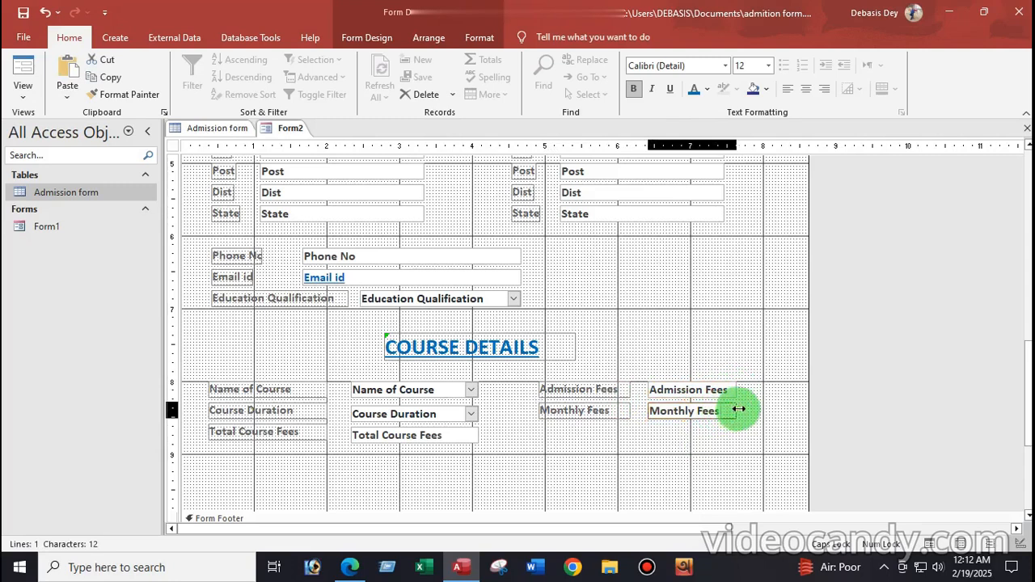
pyautogui.click(633, 459)
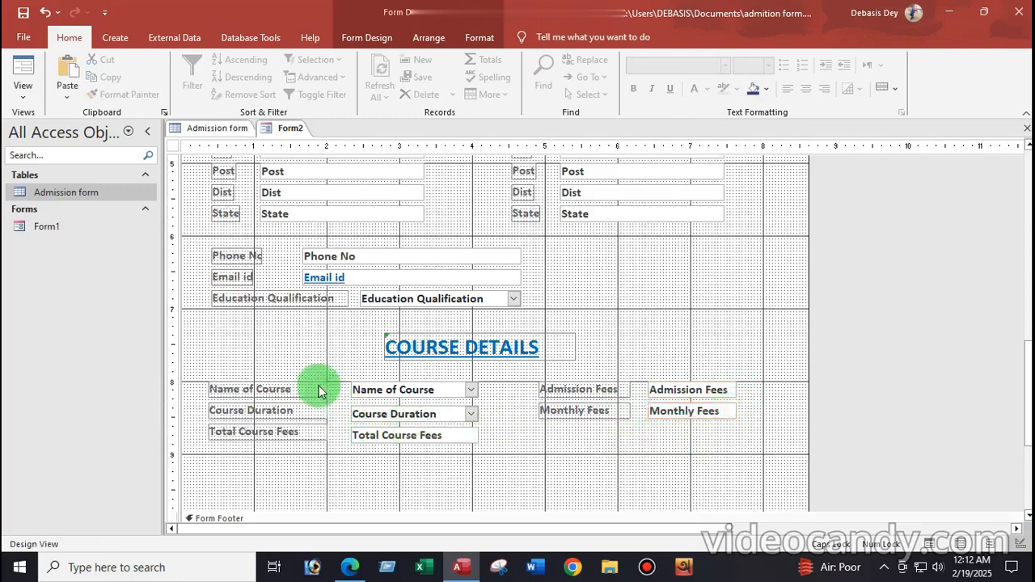
# Drag the Form Footer bar down to make Form2's detail section taller
pyautogui.scroll(-3, 496, 410)
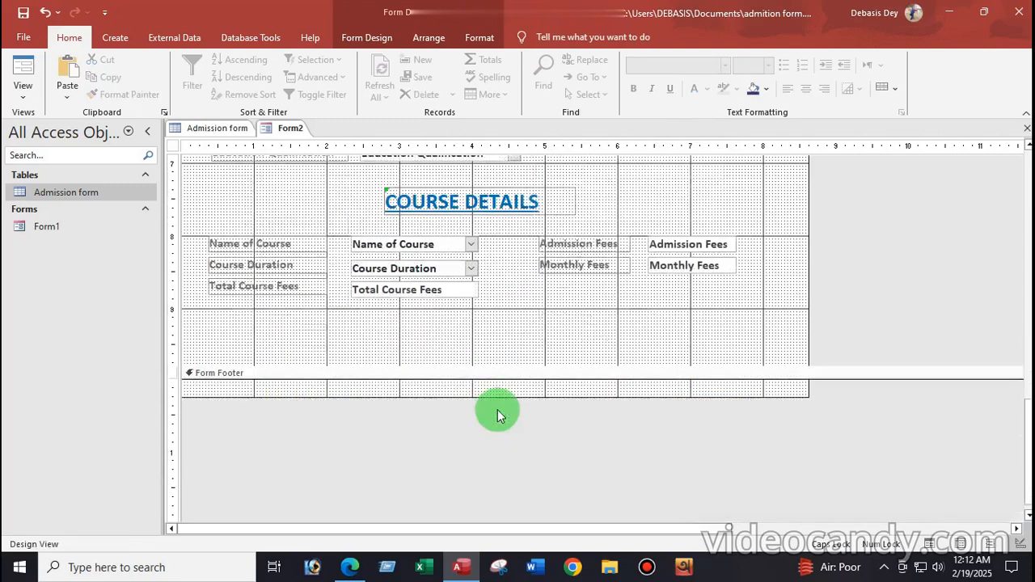
pyautogui.moveTo(474, 365); pyautogui.dragTo(485, 453)
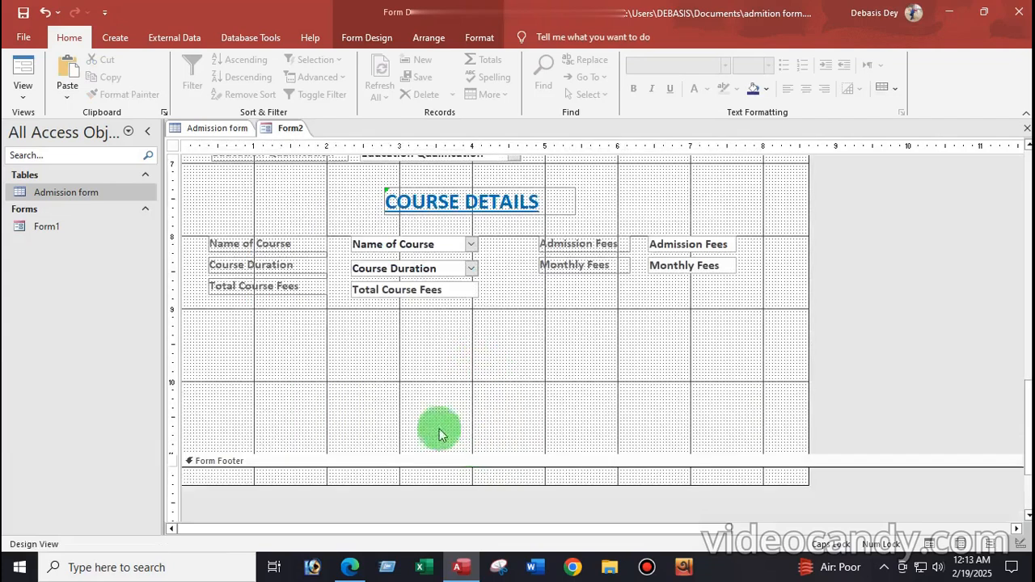
pyautogui.scroll(2, 335, 386)
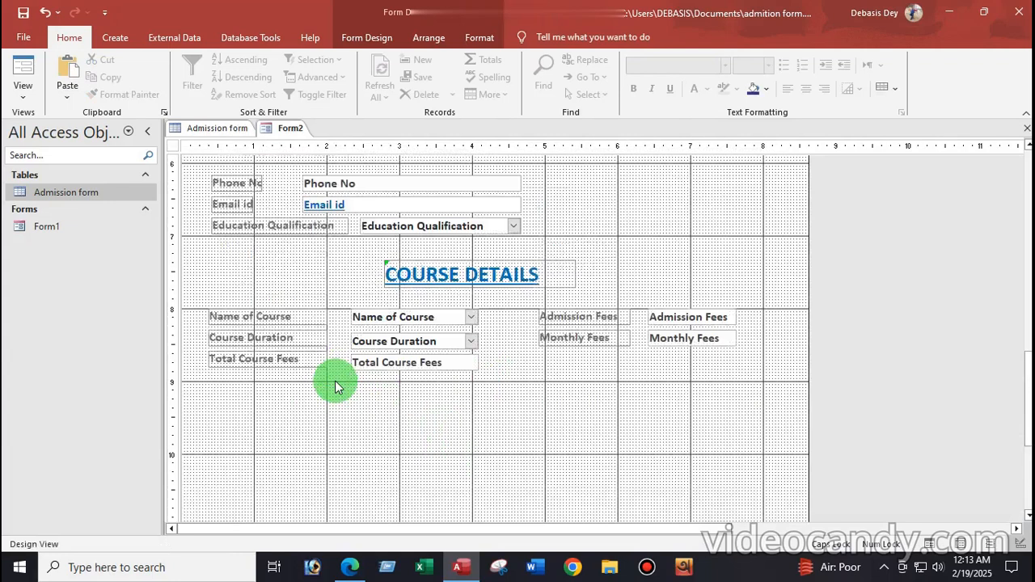
pyautogui.scroll(-2, 336, 387)
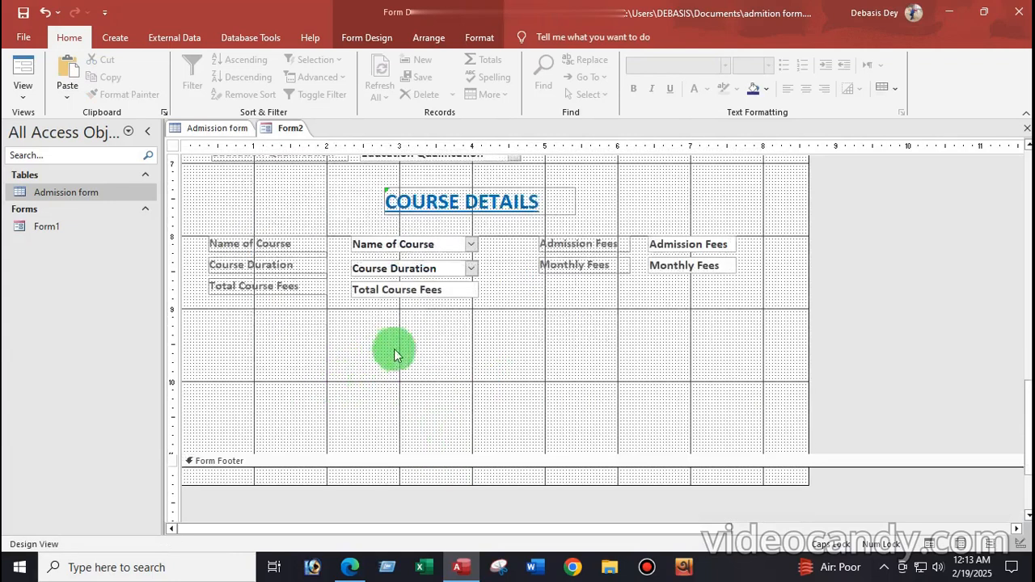
# Open Form1 in Form View, entering 'admission form' at the parameter prompt
pyautogui.click(49, 228)
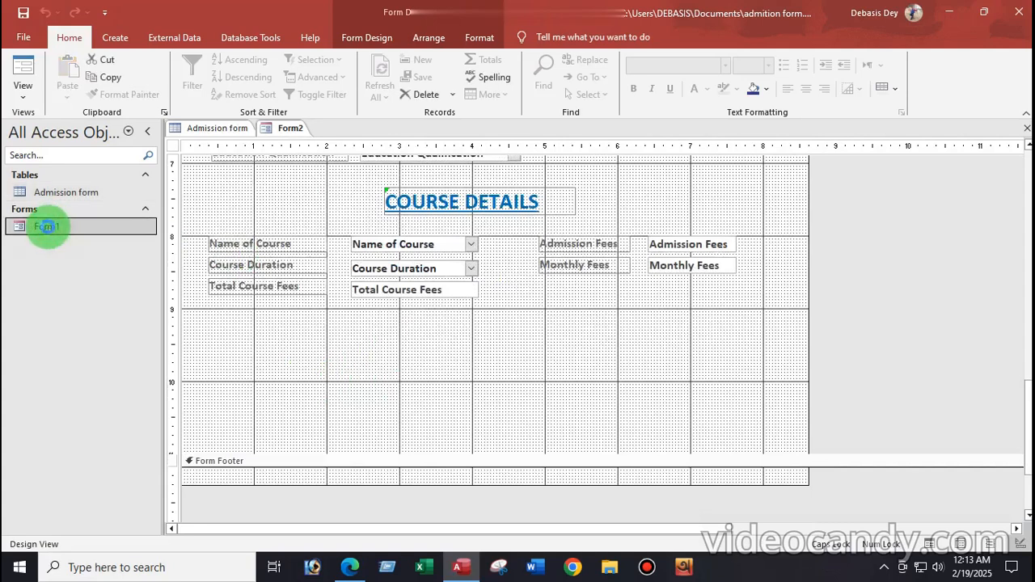
pyautogui.doubleClick(46, 227)
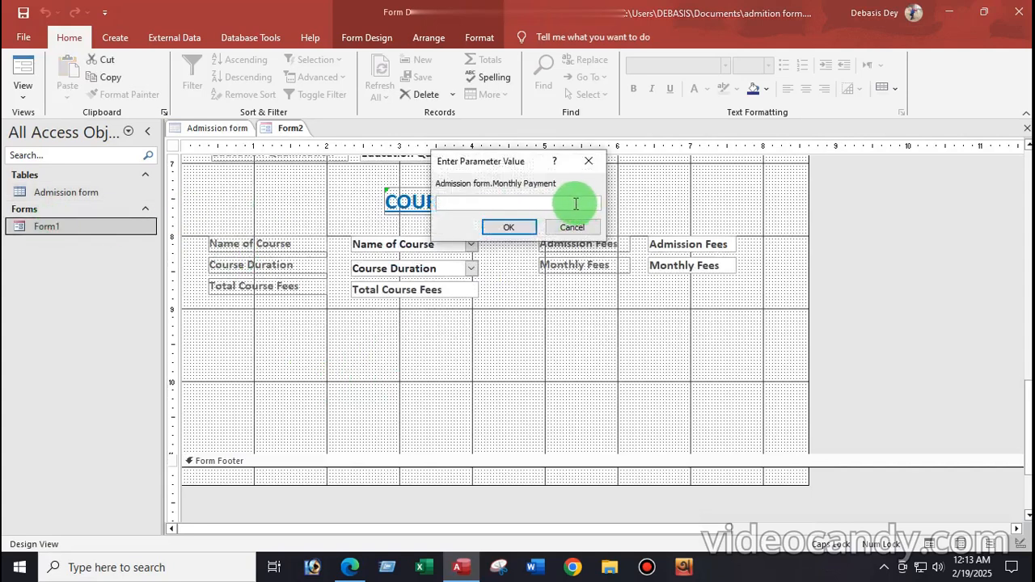
pyautogui.write('a')
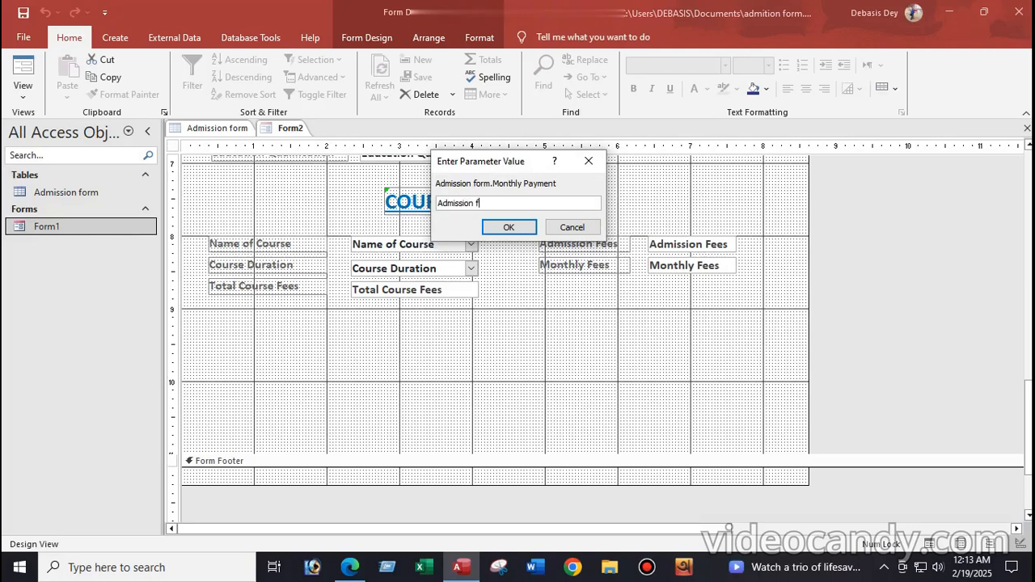
pyautogui.write('dmission form')
pyautogui.press('Return')
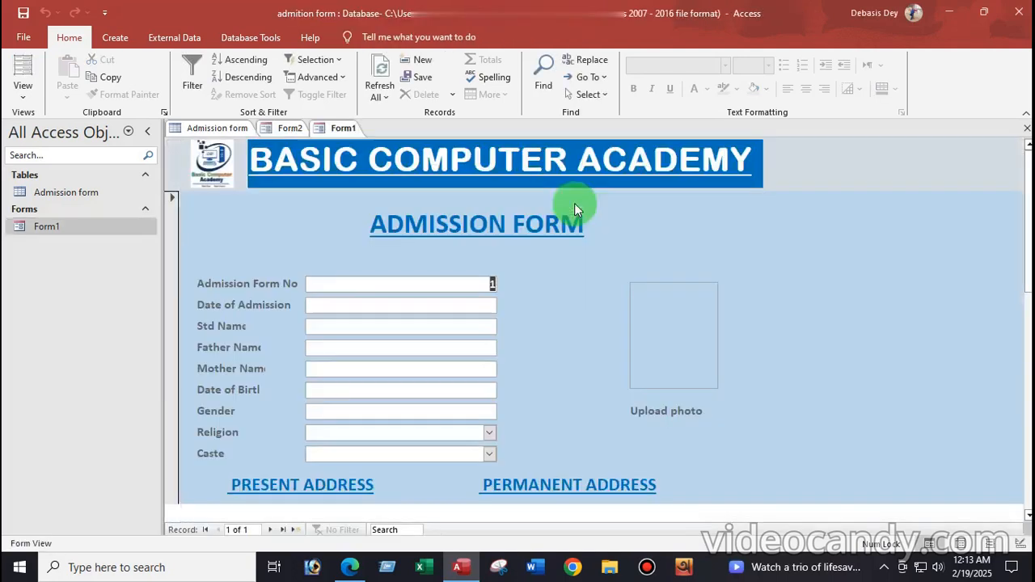
pyautogui.scroll(-10, 501, 275)
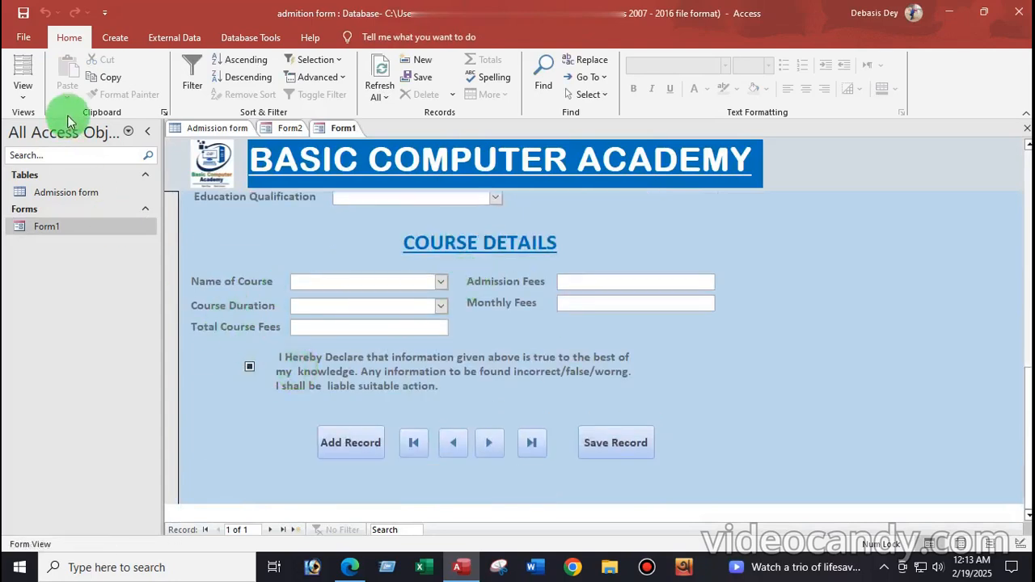
# Switch Form1 to Design View
pyautogui.click(23, 93)
pyautogui.click(64, 204)
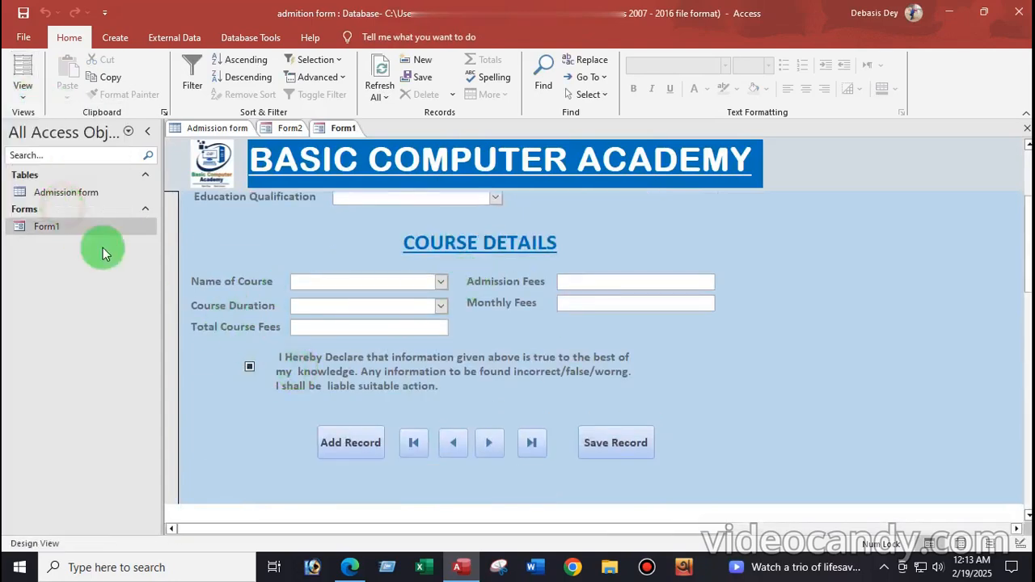
pyautogui.scroll(-10, 311, 363)
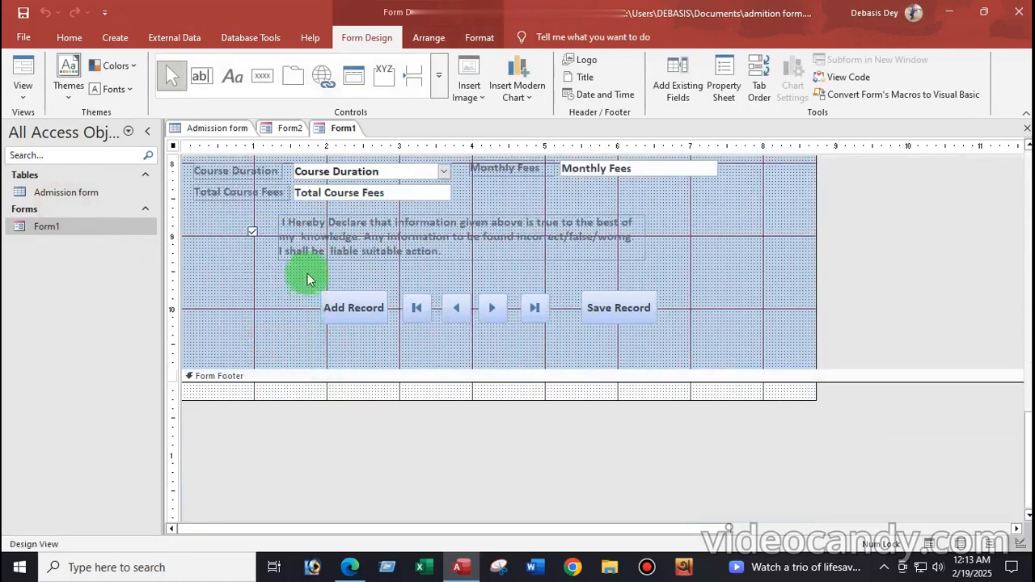
# Select Form1's declaration label and inspect its text, then return to Form2's design
pyautogui.click(291, 227)
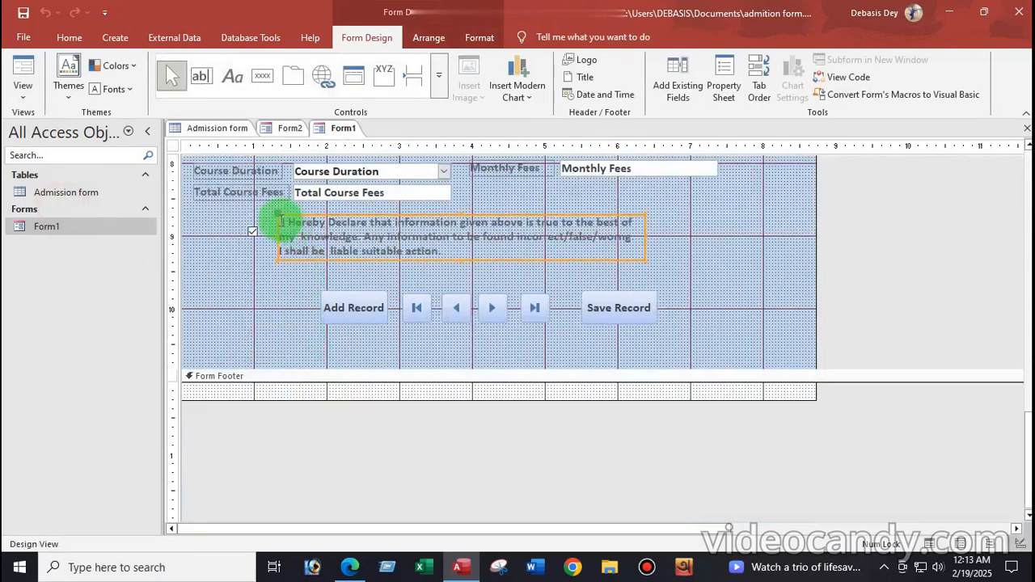
pyautogui.click(285, 222)
pyautogui.click(281, 221)
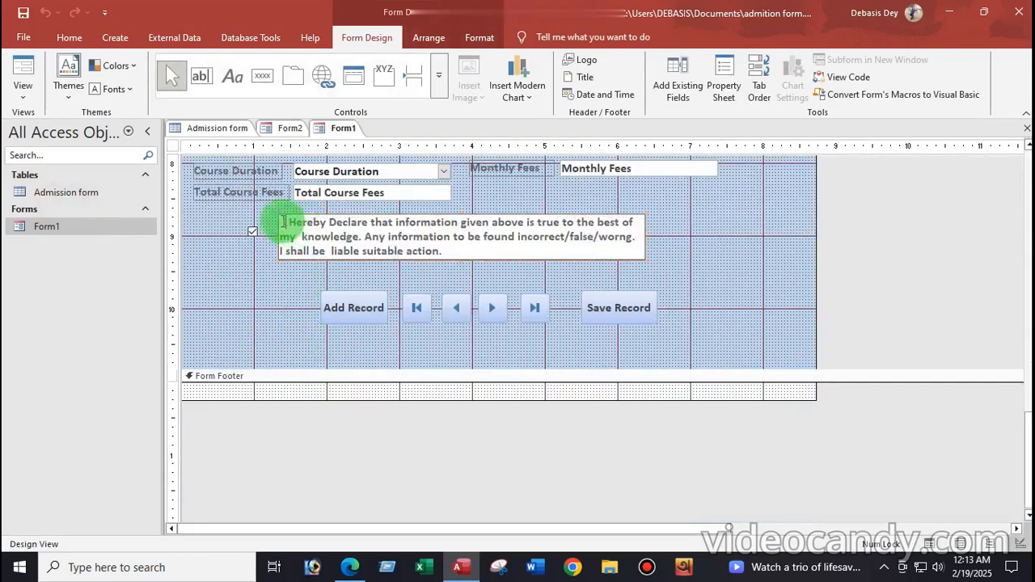
pyautogui.moveTo(282, 221); pyautogui.dragTo(310, 234)
pyautogui.click(368, 249)
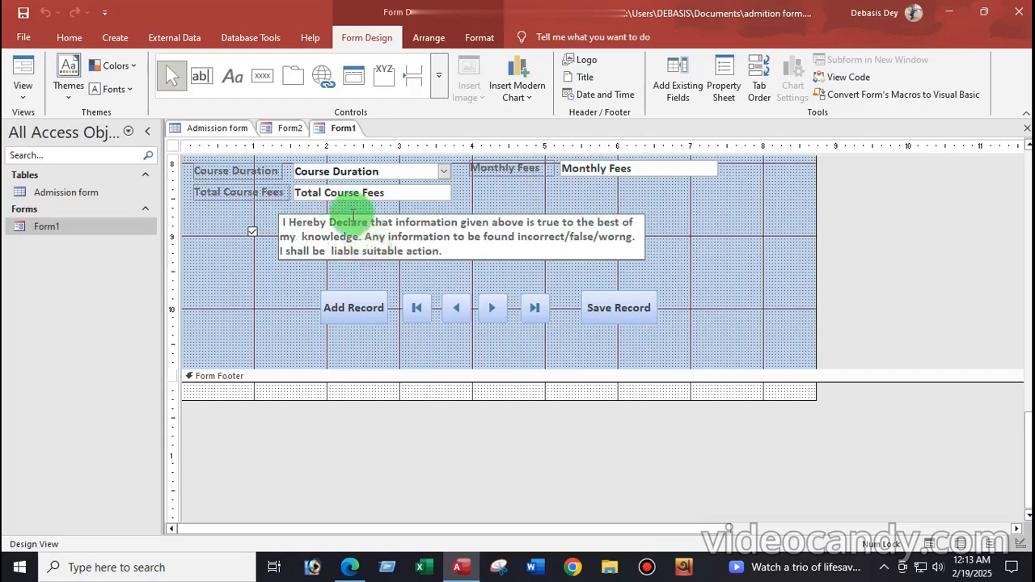
pyautogui.click(346, 214)
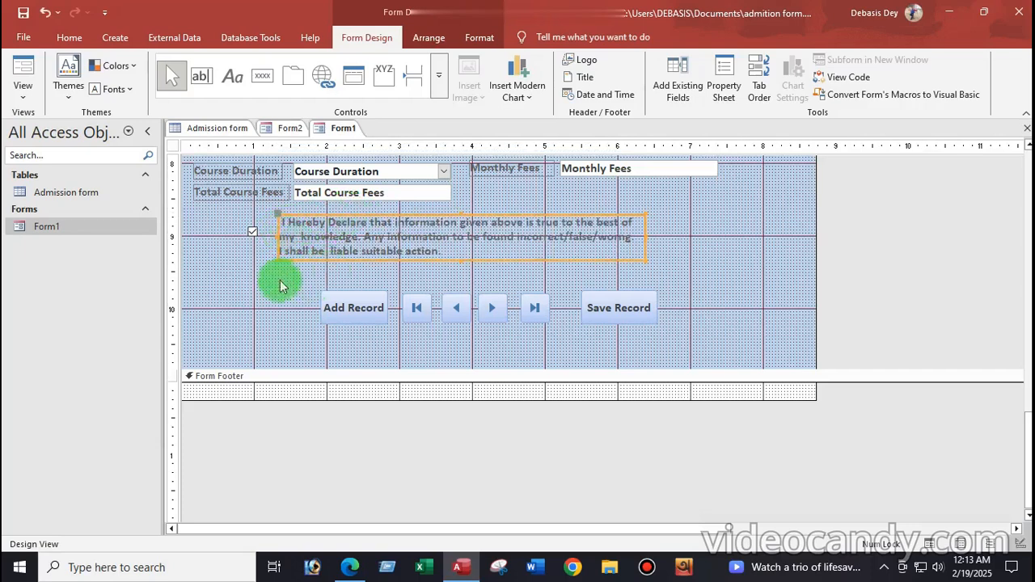
pyautogui.click(287, 129)
pyautogui.click(368, 354)
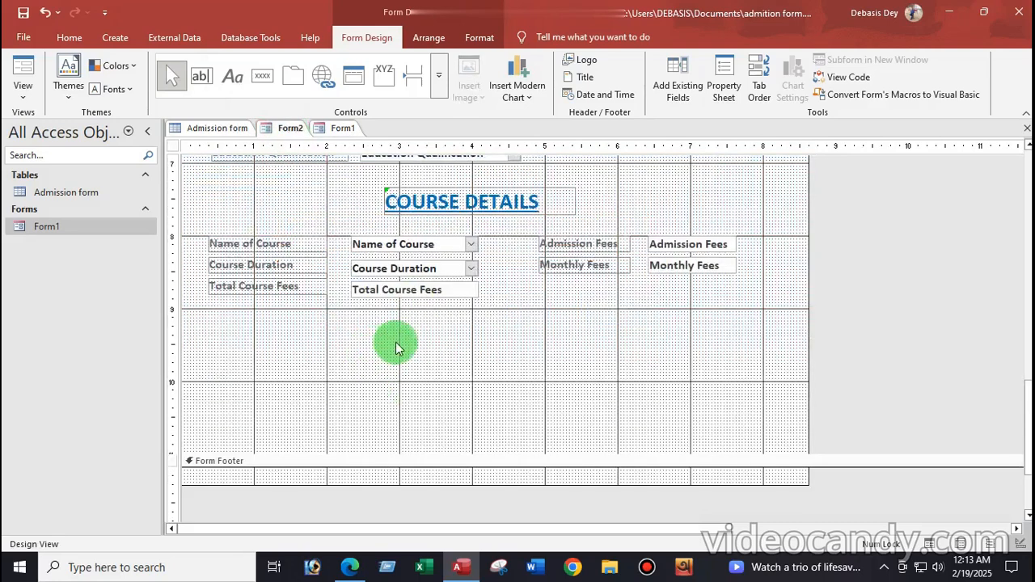
# Place the pasted declaration label on Form2 just below the Course Details fields
pyautogui.scroll(15, 396, 342)
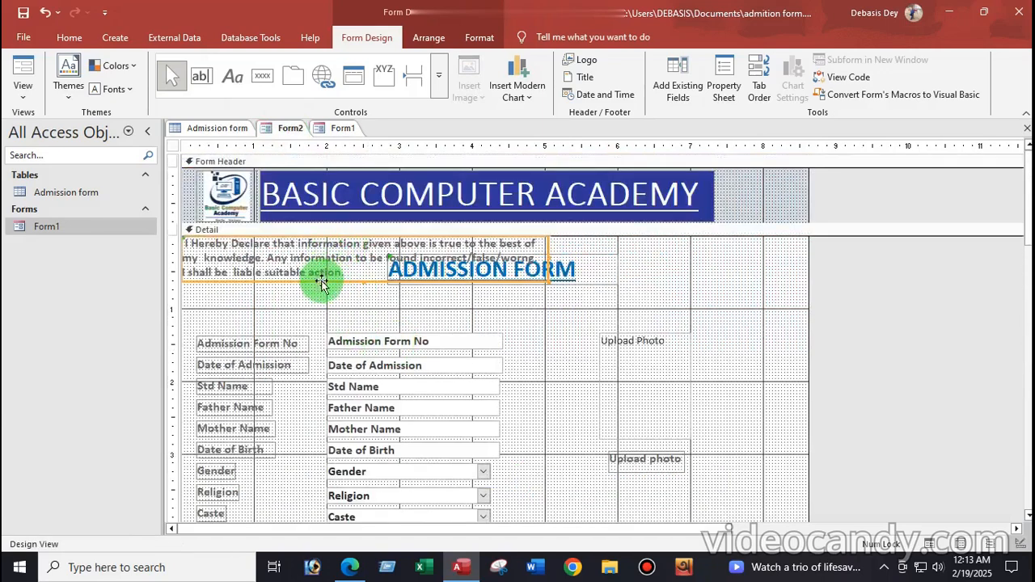
pyautogui.moveTo(320, 280); pyautogui.dragTo(480, 281)
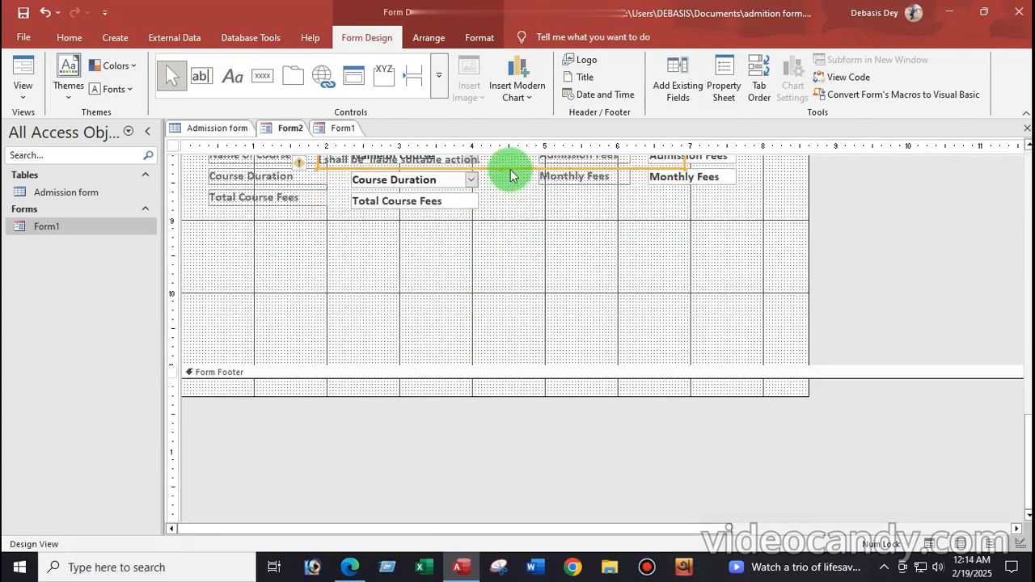
pyautogui.moveTo(524, 169); pyautogui.dragTo(549, 277)
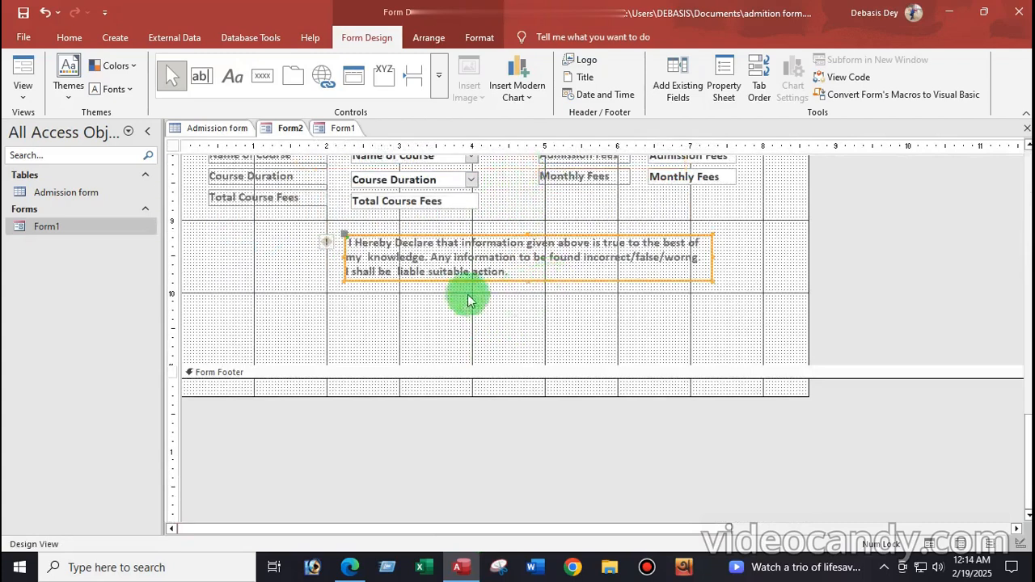
pyautogui.click(530, 271)
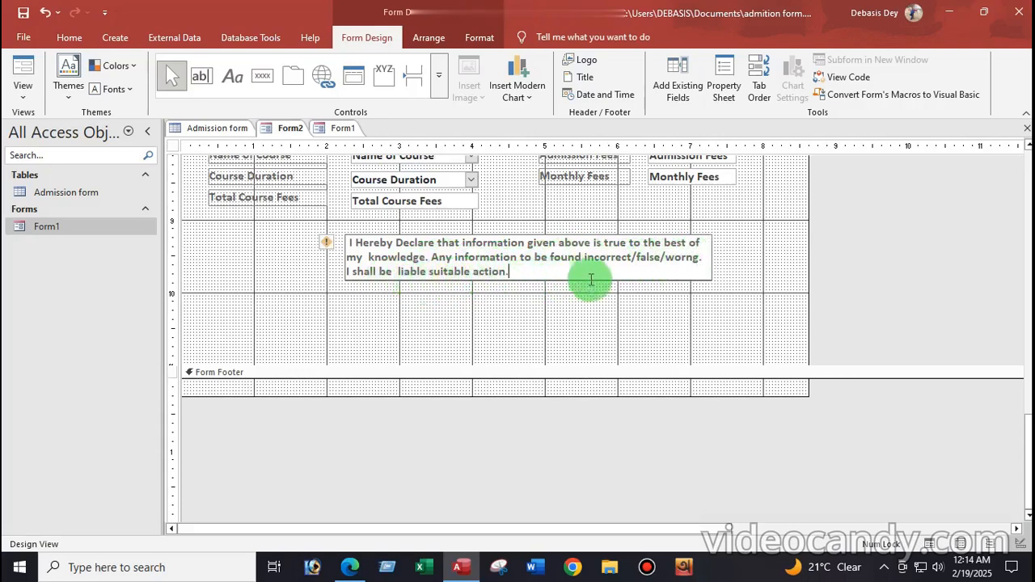
pyautogui.click(299, 271)
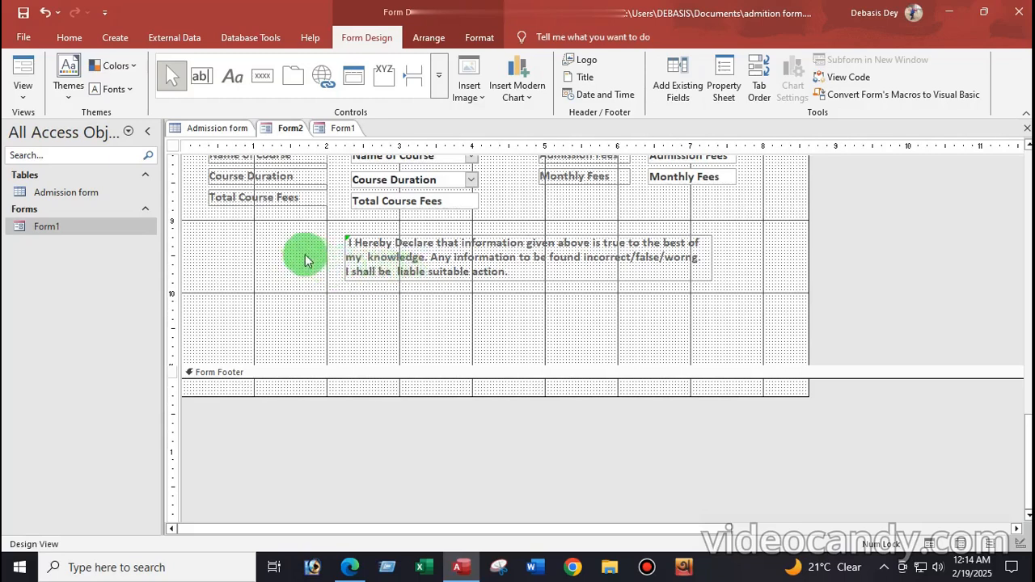
# Add a check box beside the declaration and delete its Check36 caption
pyautogui.click(438, 81)
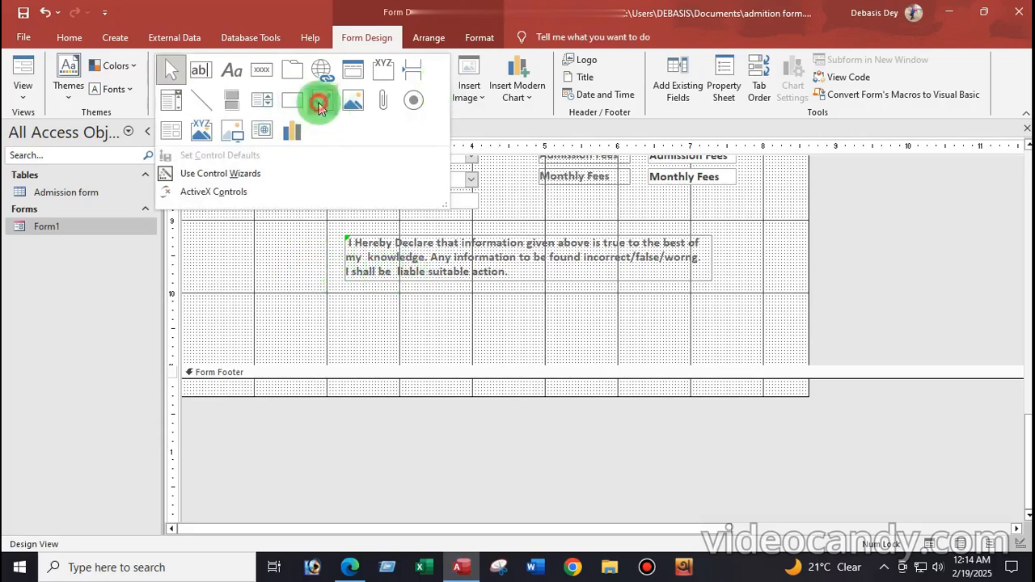
pyautogui.click(322, 100)
pyautogui.click(281, 251)
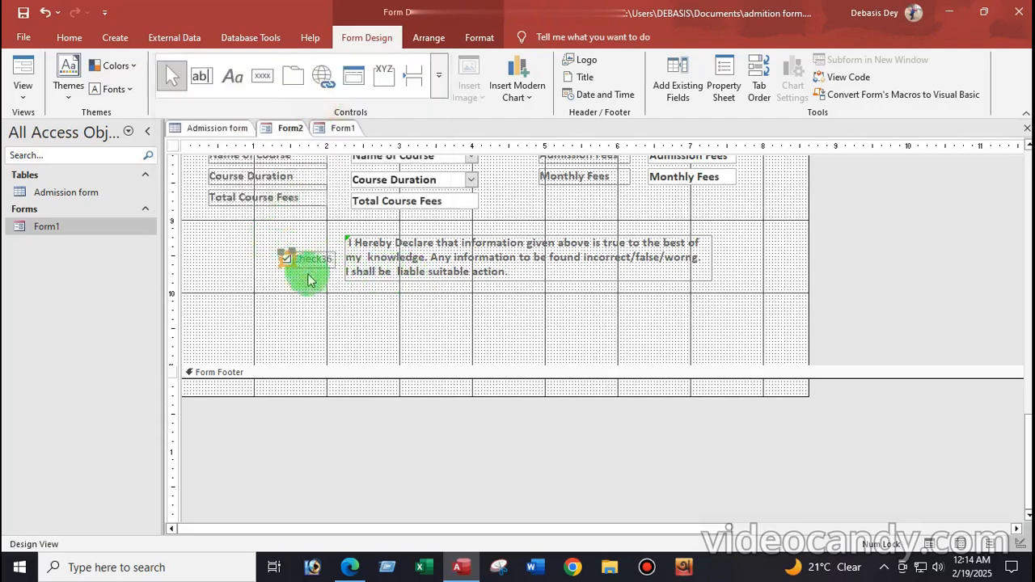
pyautogui.click(323, 258)
pyautogui.click(332, 253)
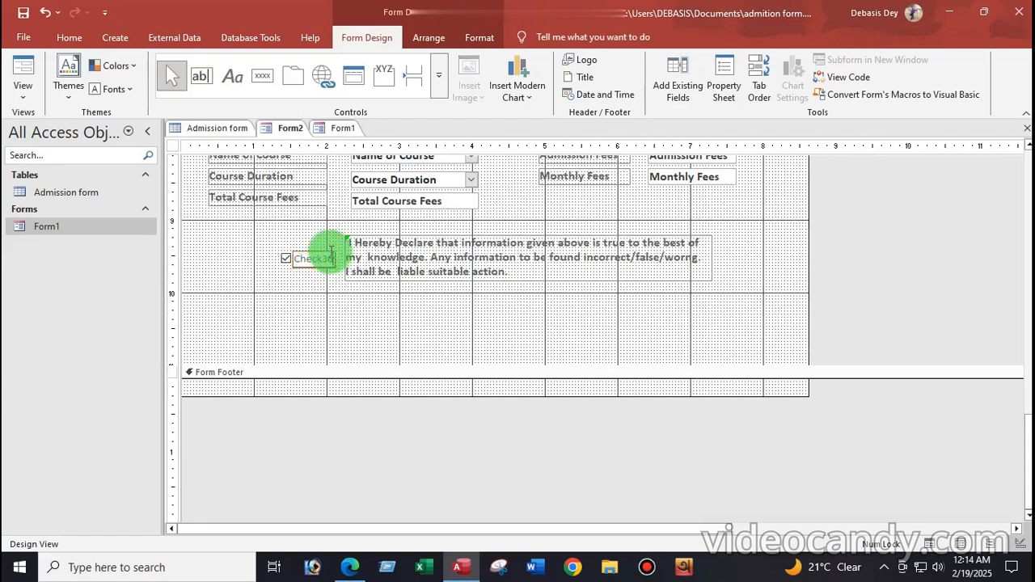
pyautogui.click(325, 253)
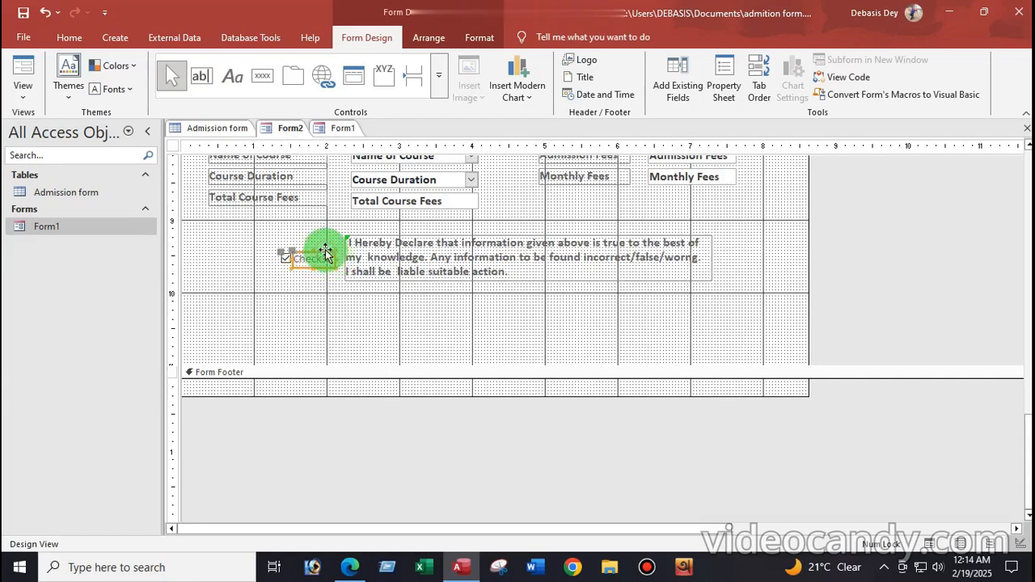
pyautogui.press('Delete')
pyautogui.click(286, 255)
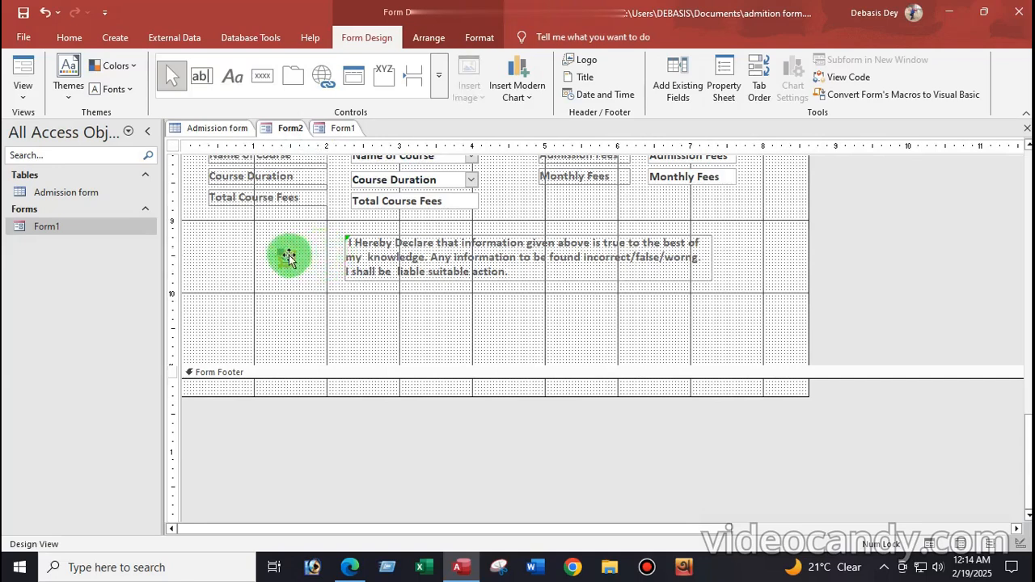
pyautogui.moveTo(289, 257); pyautogui.dragTo(296, 256)
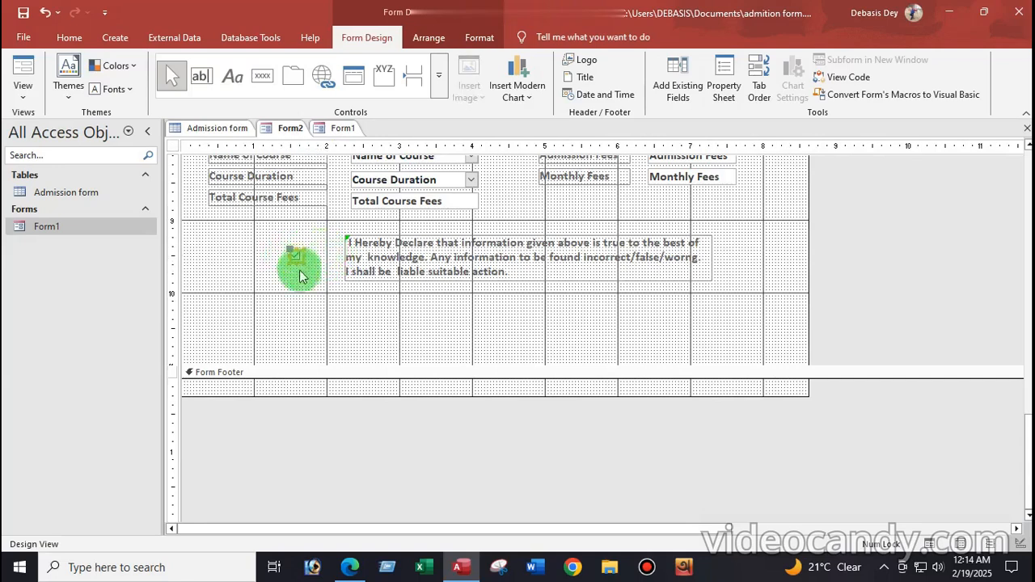
# Move the declaration label left next to the check box and extend the Detail section downward
pyautogui.click(531, 236)
pyautogui.moveTo(530, 236); pyautogui.dragTo(515, 238)
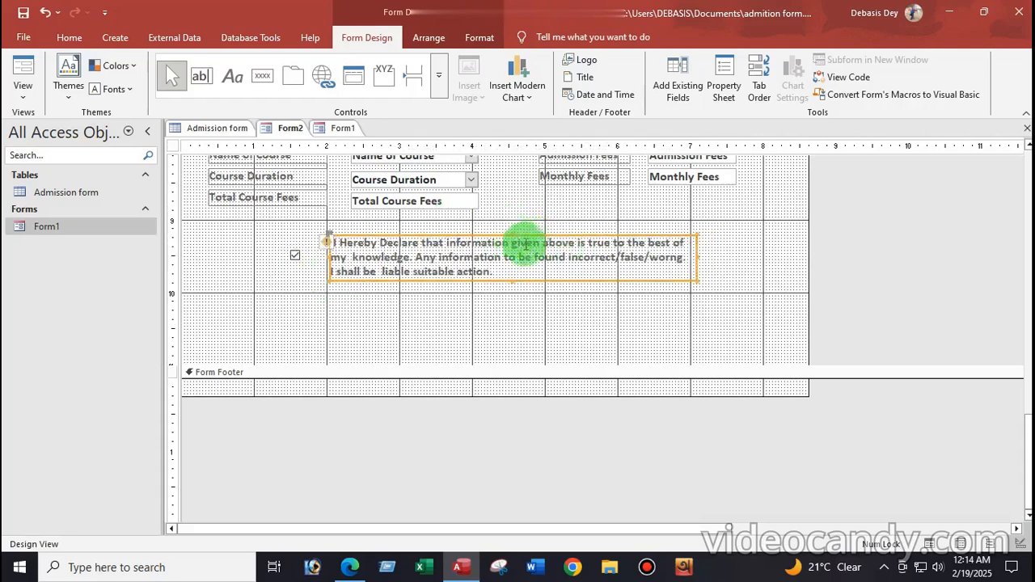
pyautogui.click(520, 325)
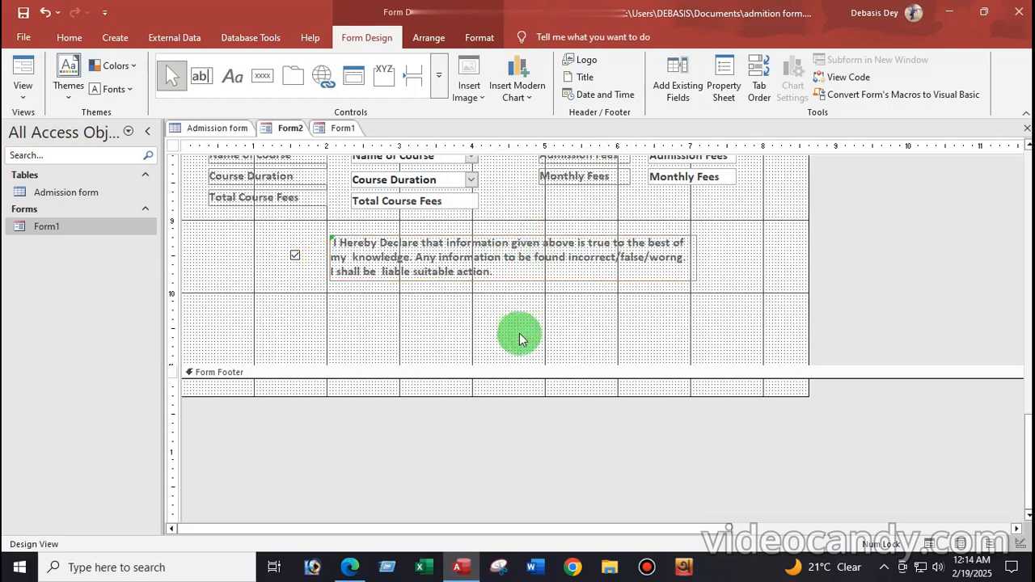
pyautogui.moveTo(507, 365); pyautogui.dragTo(495, 407)
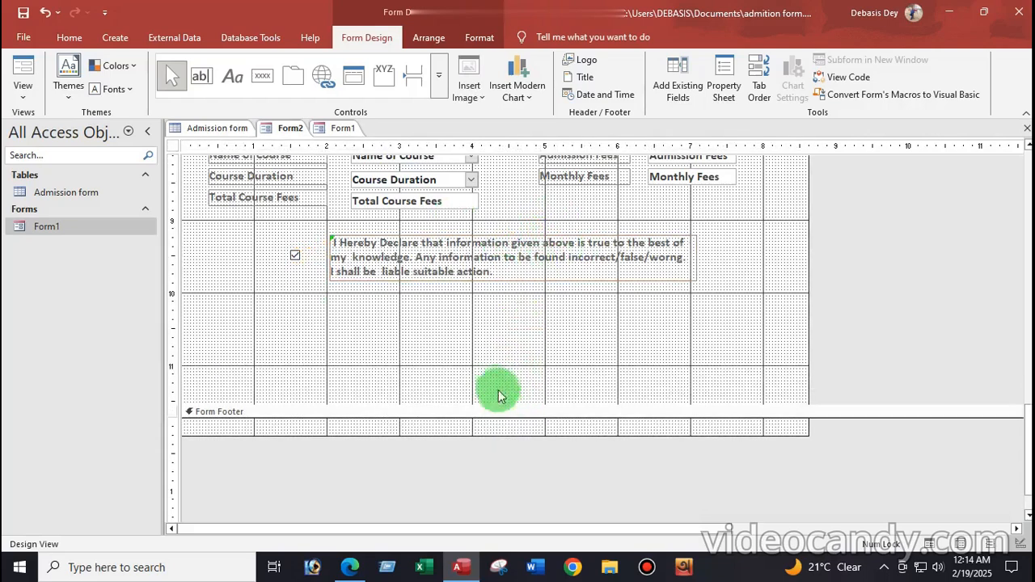
pyautogui.scroll(3, 493, 356)
pyautogui.scroll(10, 493, 356)
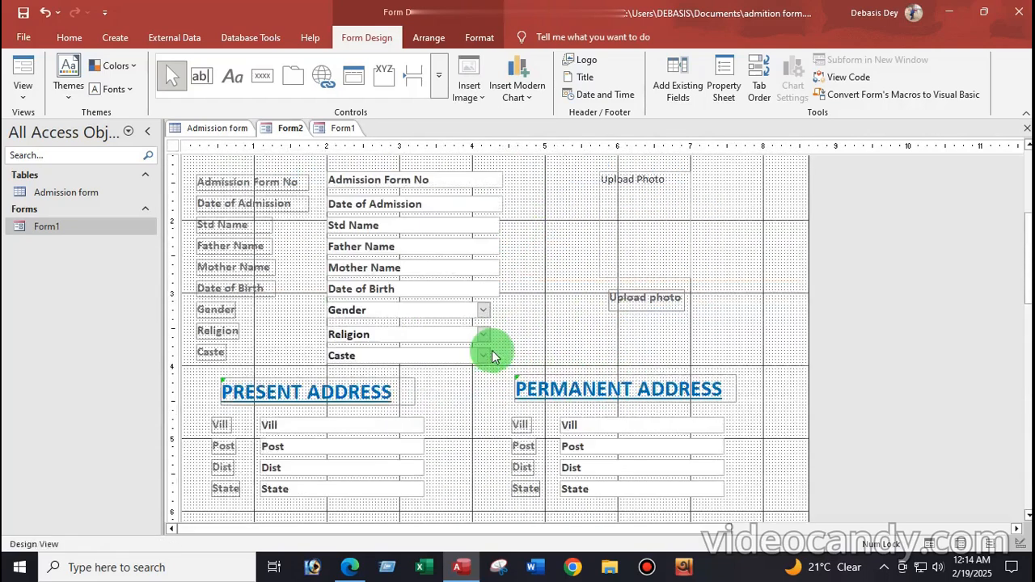
pyautogui.scroll(-10, 484, 353)
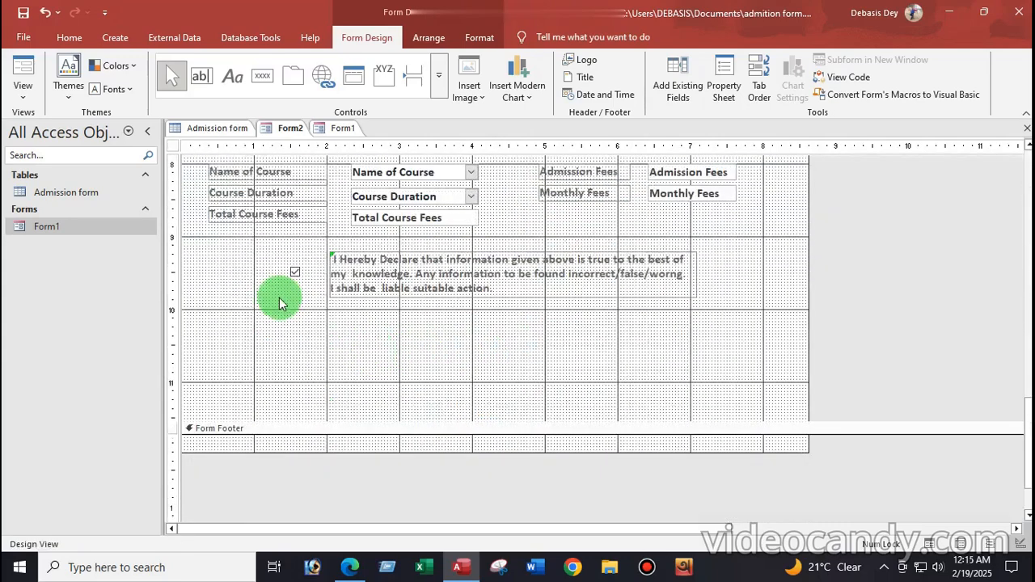
# Add a text button 'Add Record' below the declaration using Record Operations > Add New Record
pyautogui.click(263, 77)
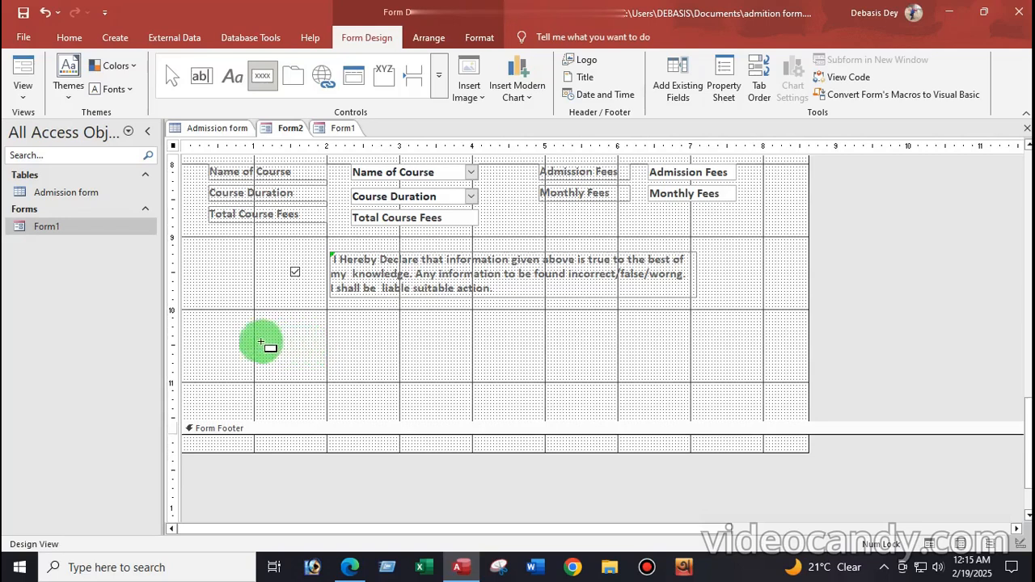
pyautogui.moveTo(259, 342); pyautogui.dragTo(322, 372)
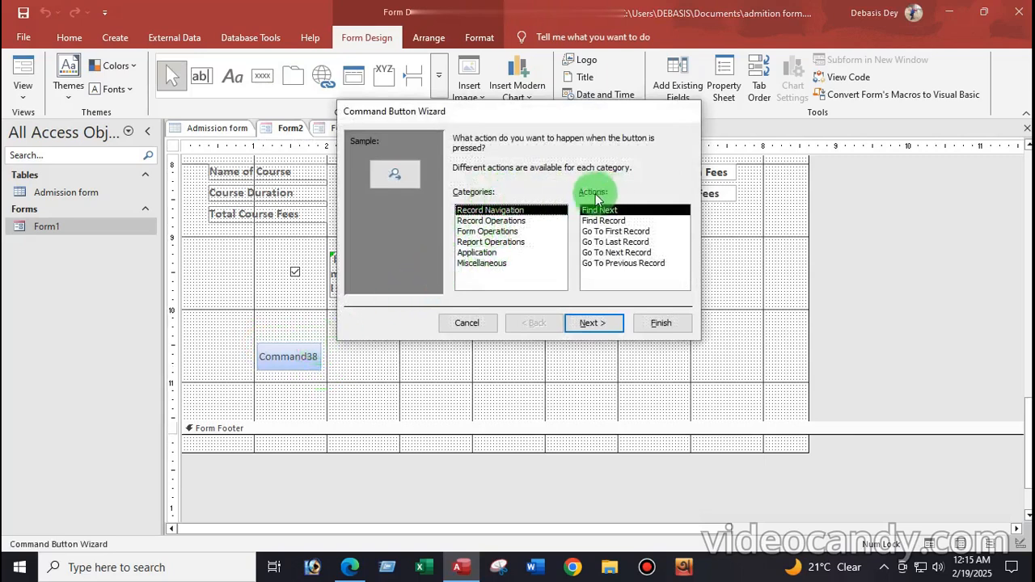
pyautogui.click(482, 220)
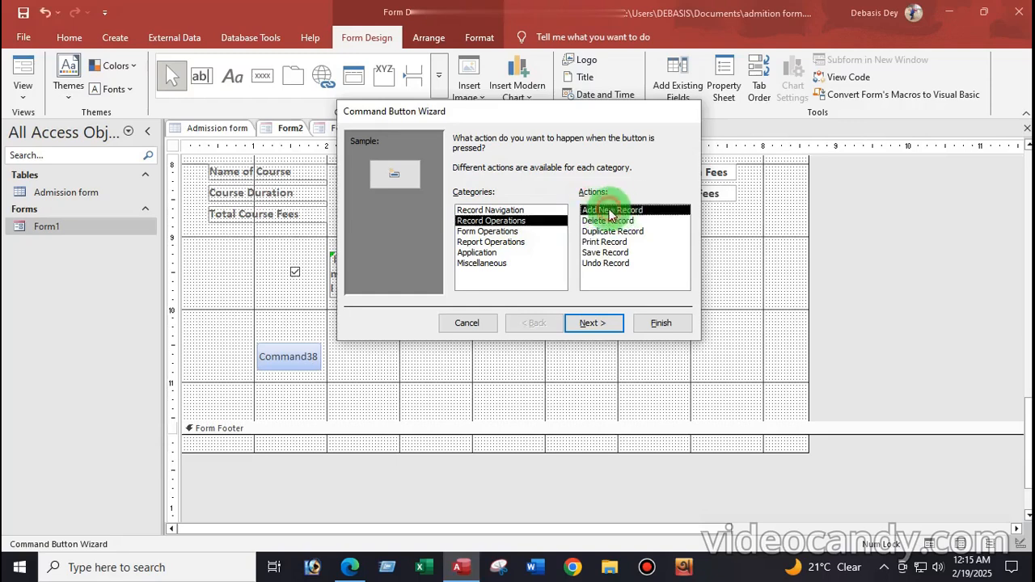
pyautogui.click(586, 325)
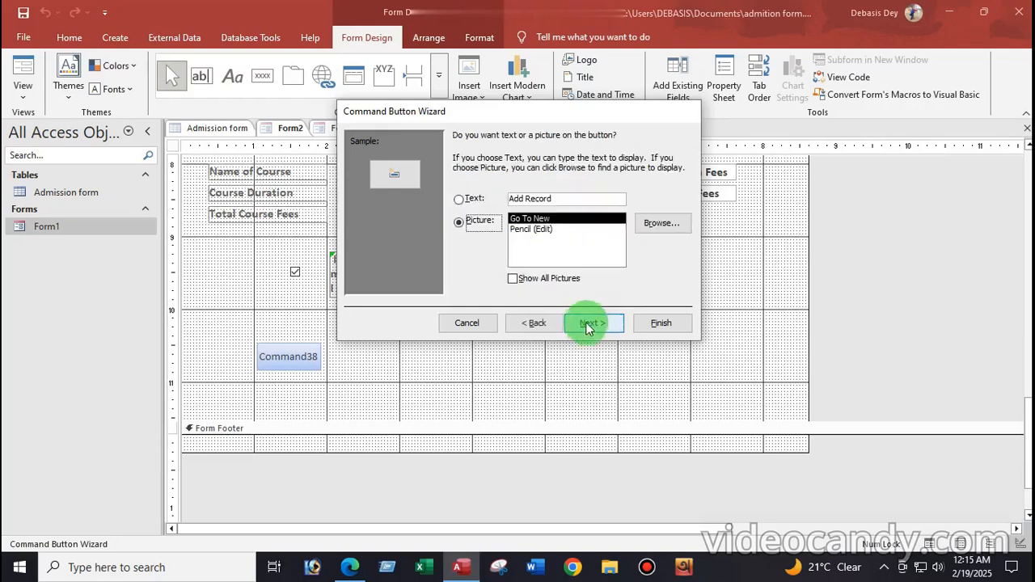
pyautogui.click(458, 200)
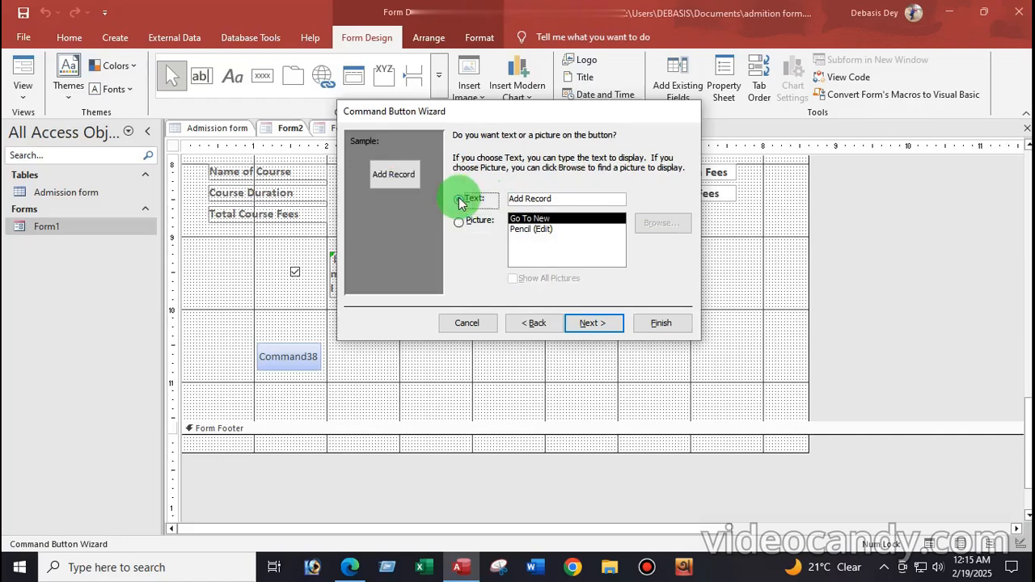
pyautogui.click(593, 324)
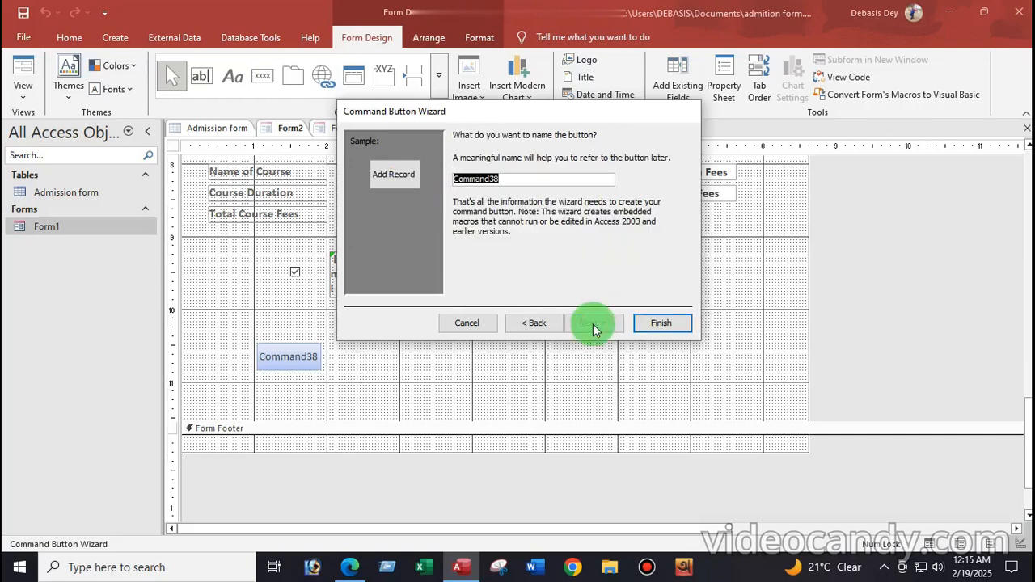
pyautogui.click(662, 324)
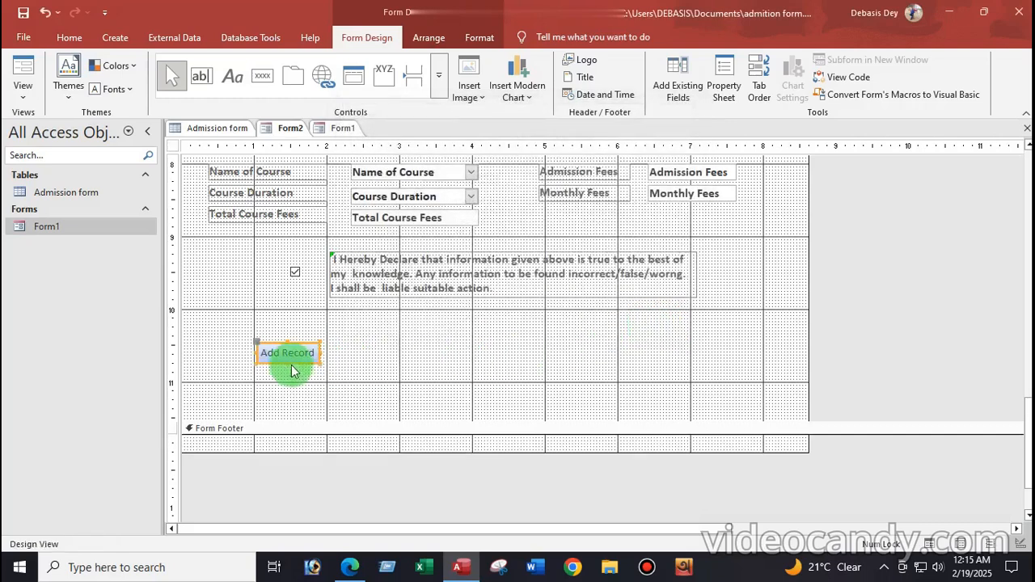
# Add a Go To First Record picture button right of Add Record
pyautogui.click(261, 81)
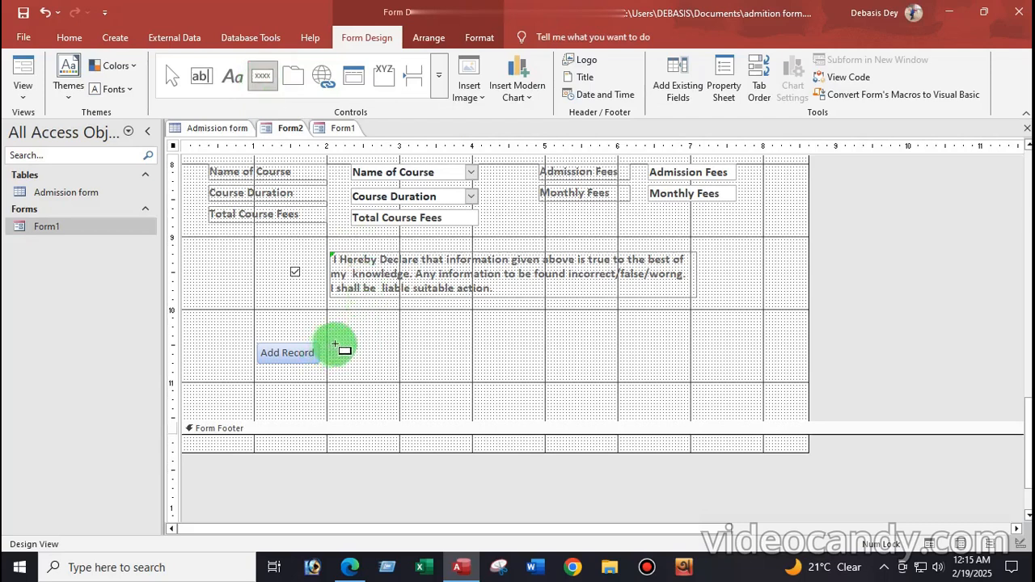
pyautogui.moveTo(333, 343); pyautogui.dragTo(392, 368)
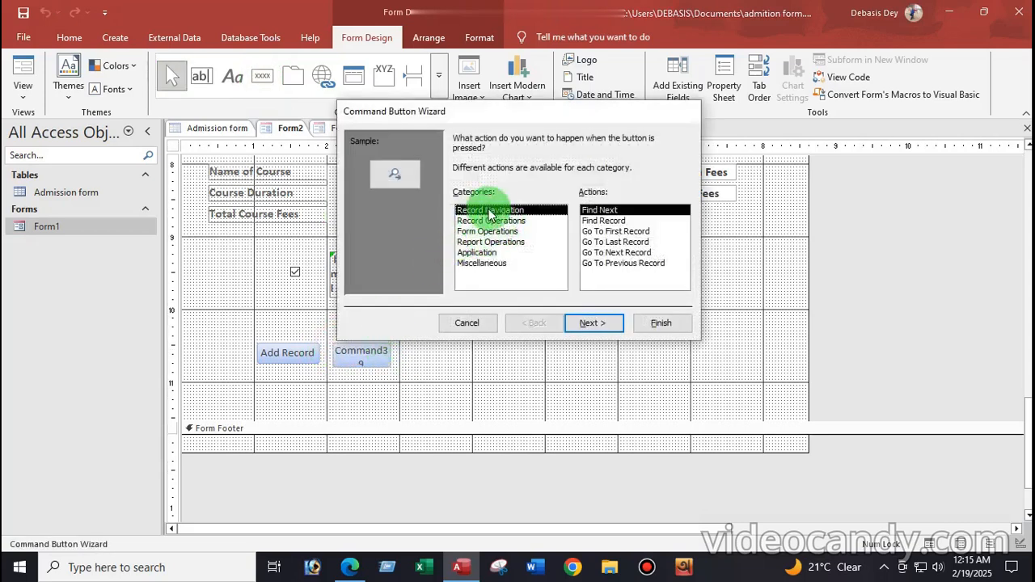
pyautogui.click(618, 233)
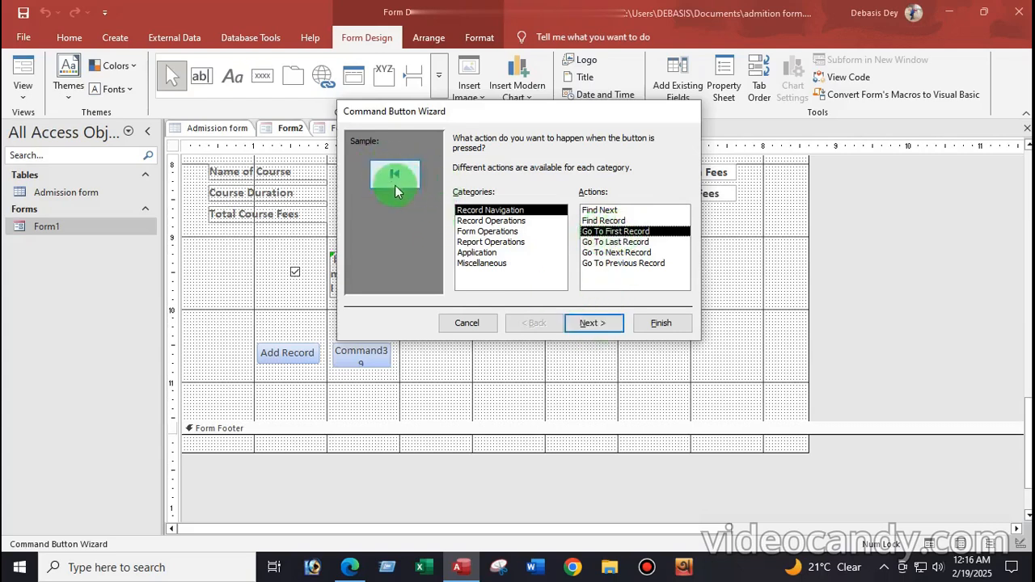
pyautogui.click(592, 322)
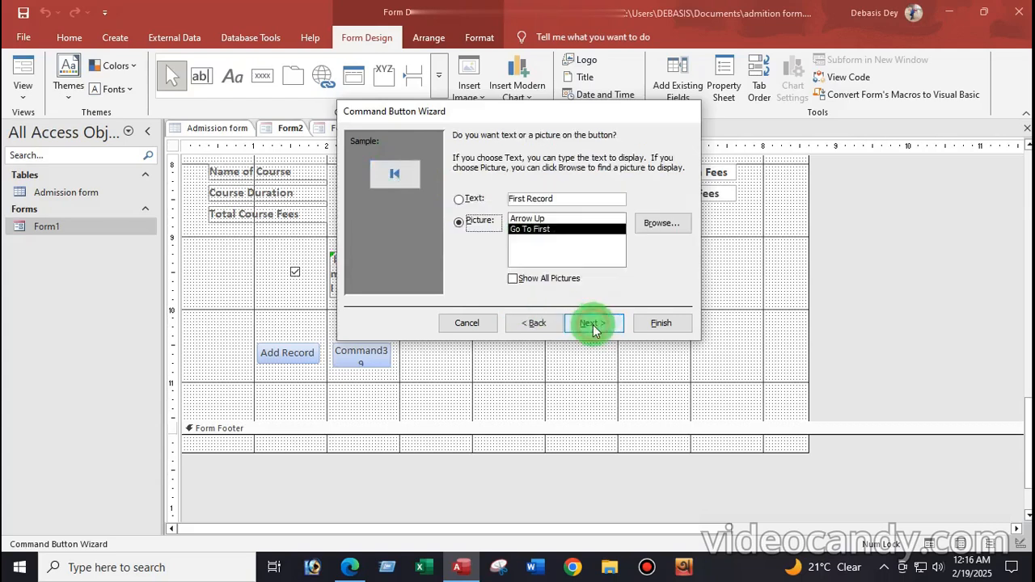
pyautogui.click(592, 323)
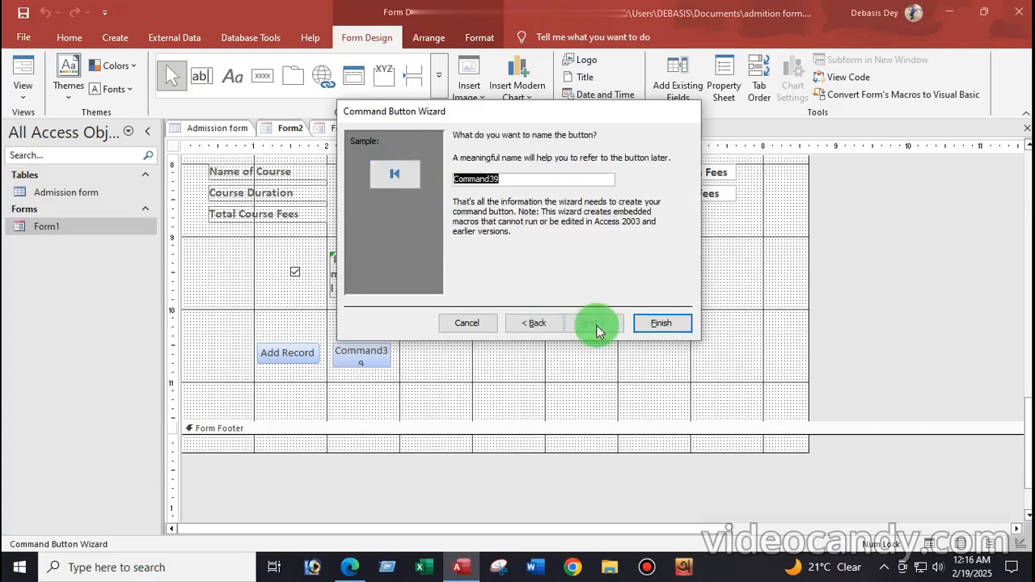
pyautogui.click(660, 327)
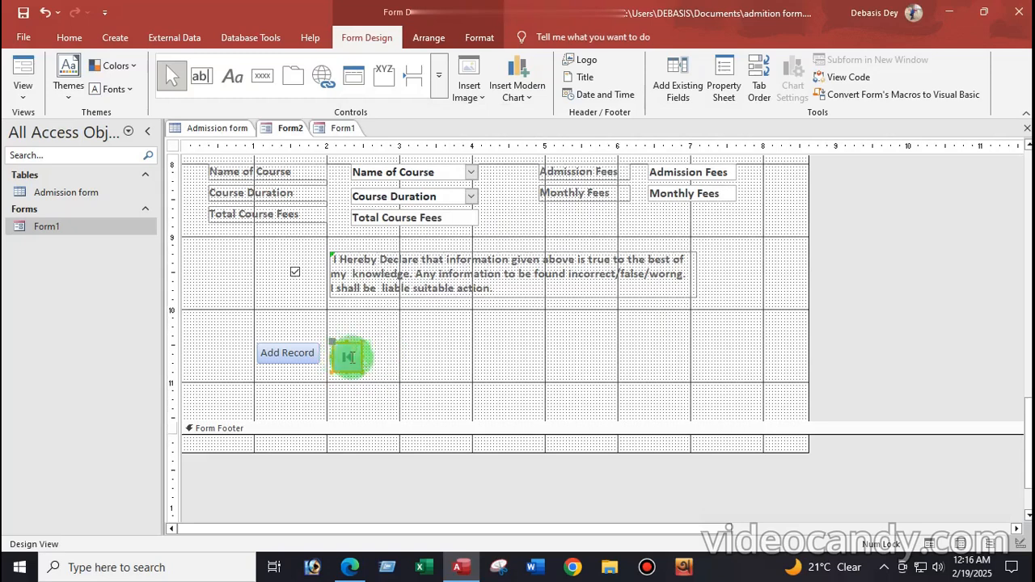
# Add a Go To Previous Record picture button next to the first-record button
pyautogui.click(262, 76)
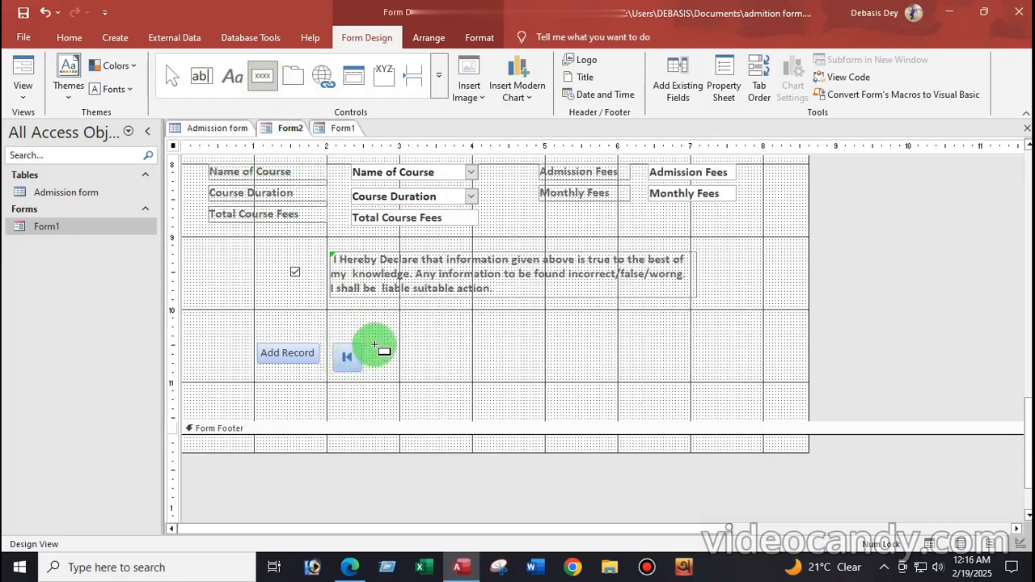
pyautogui.moveTo(377, 344); pyautogui.dragTo(411, 366)
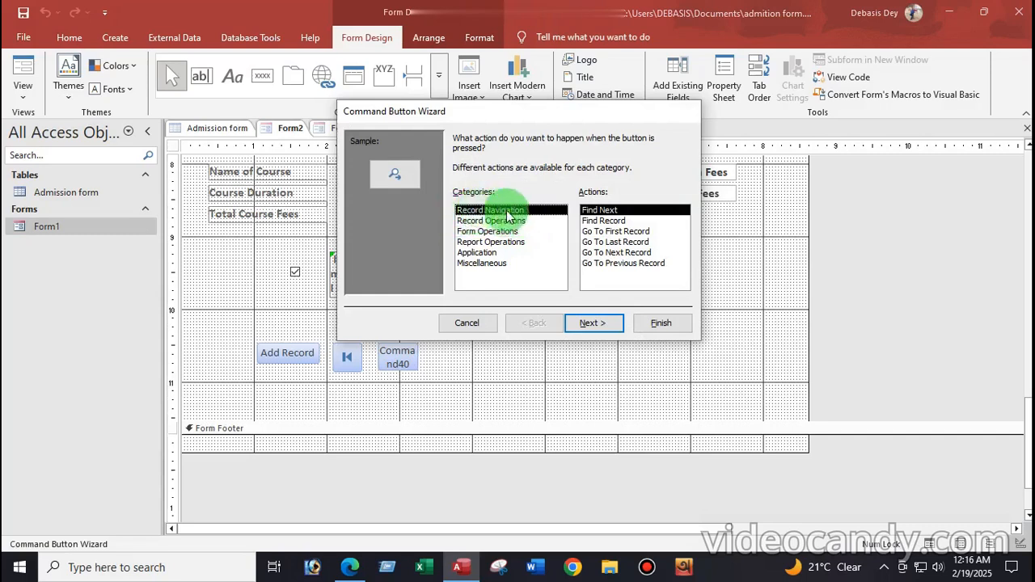
pyautogui.click(621, 264)
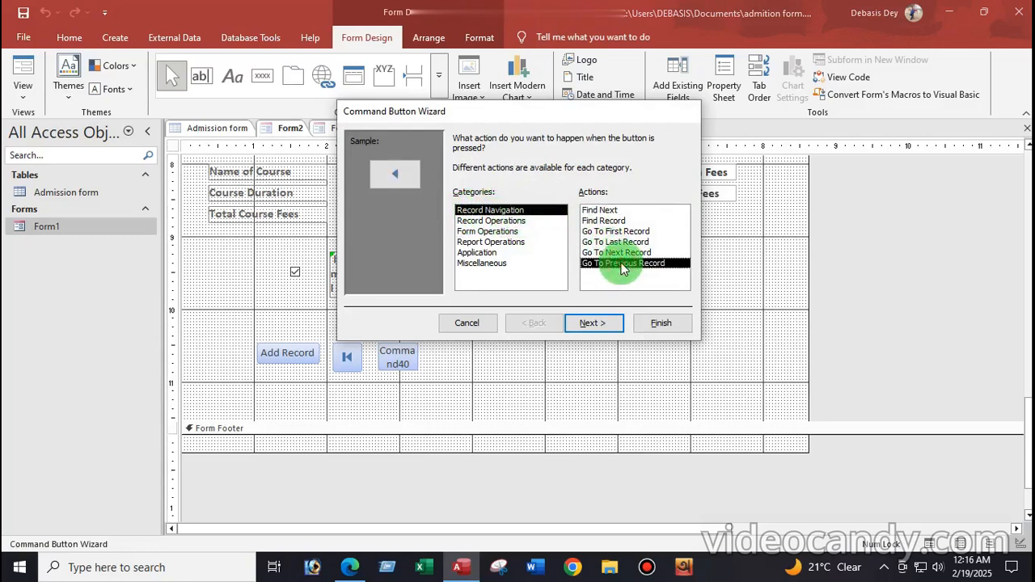
pyautogui.click(596, 325)
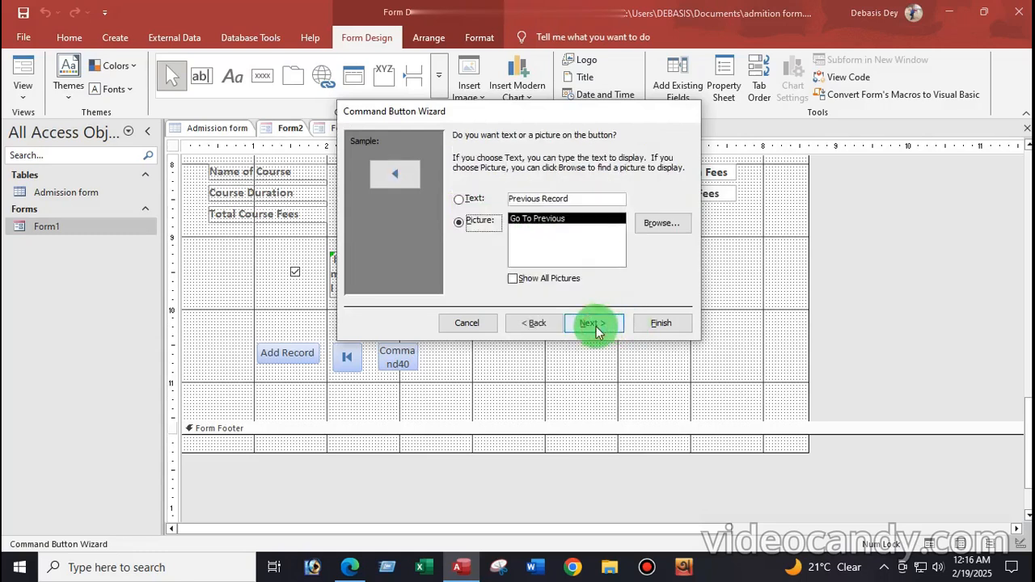
pyautogui.click(596, 324)
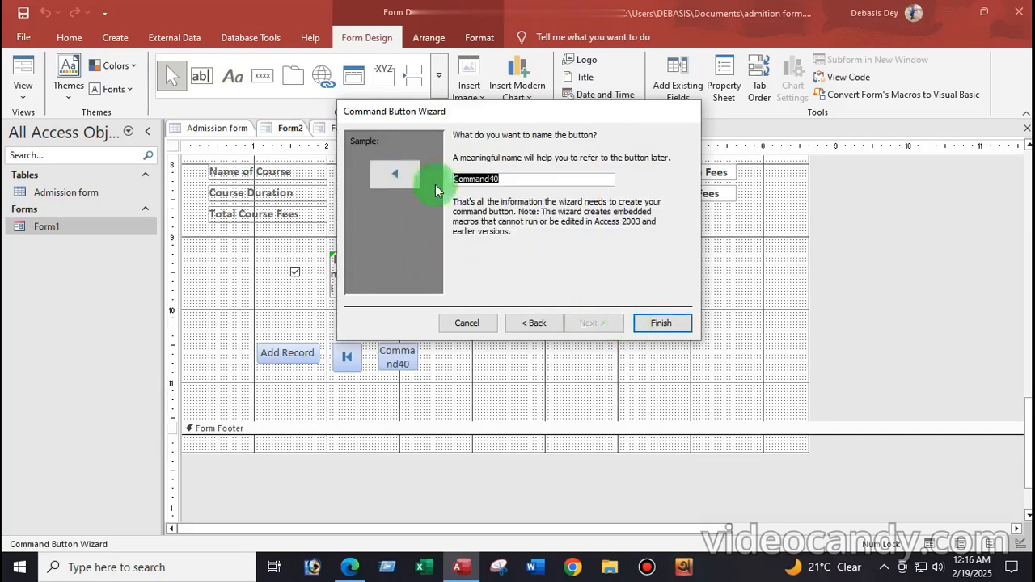
pyautogui.click(653, 323)
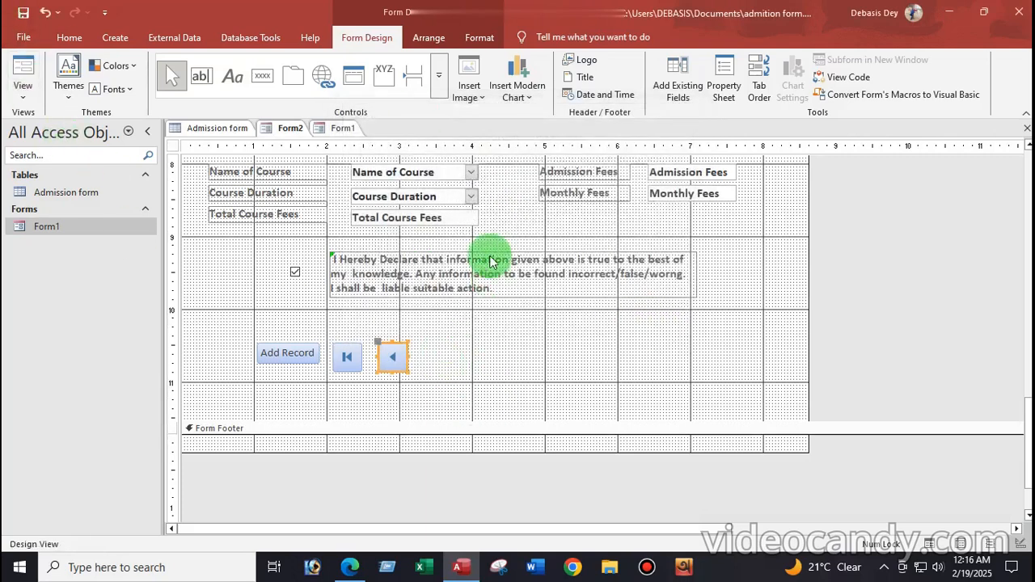
# Add a Go To Next Record picture button after the previous-record button
pyautogui.click(265, 79)
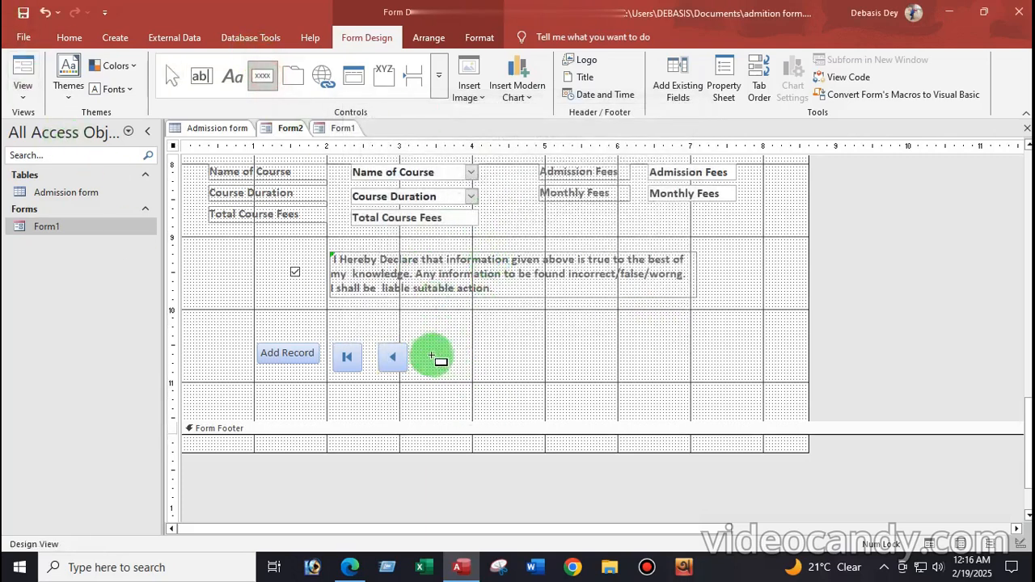
pyautogui.moveTo(425, 346); pyautogui.dragTo(469, 373)
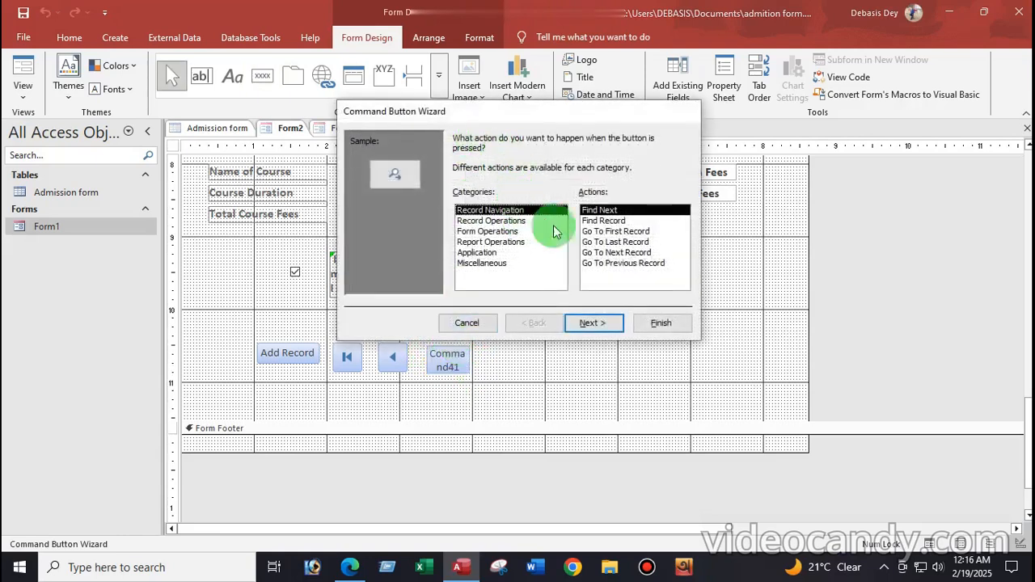
pyautogui.click(610, 253)
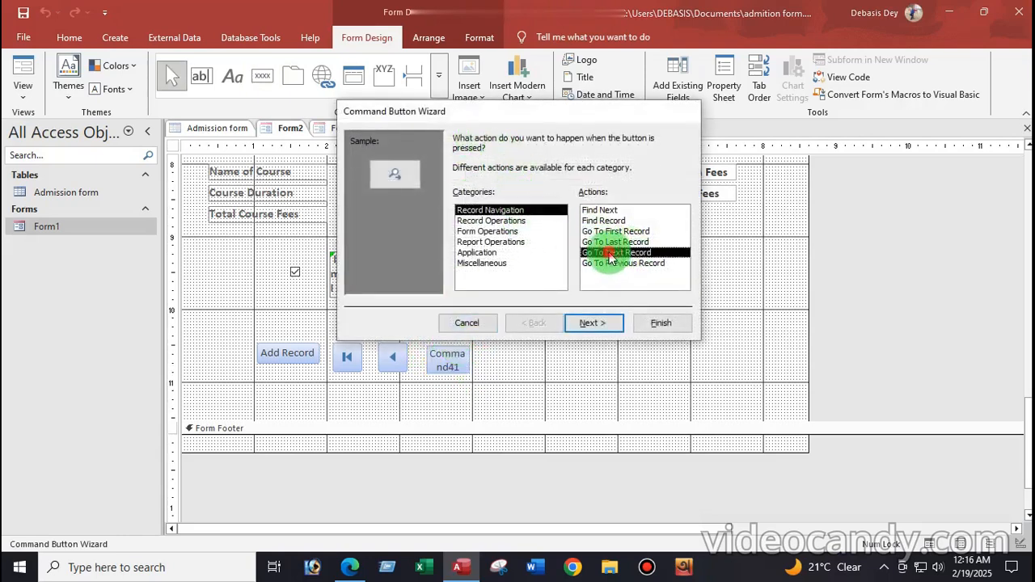
pyautogui.click(595, 332)
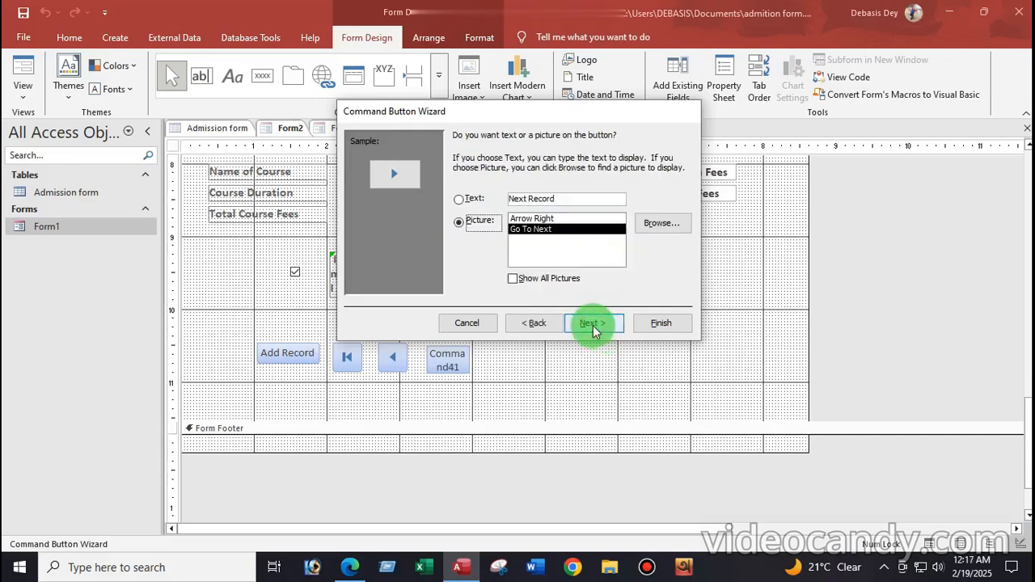
pyautogui.click(593, 323)
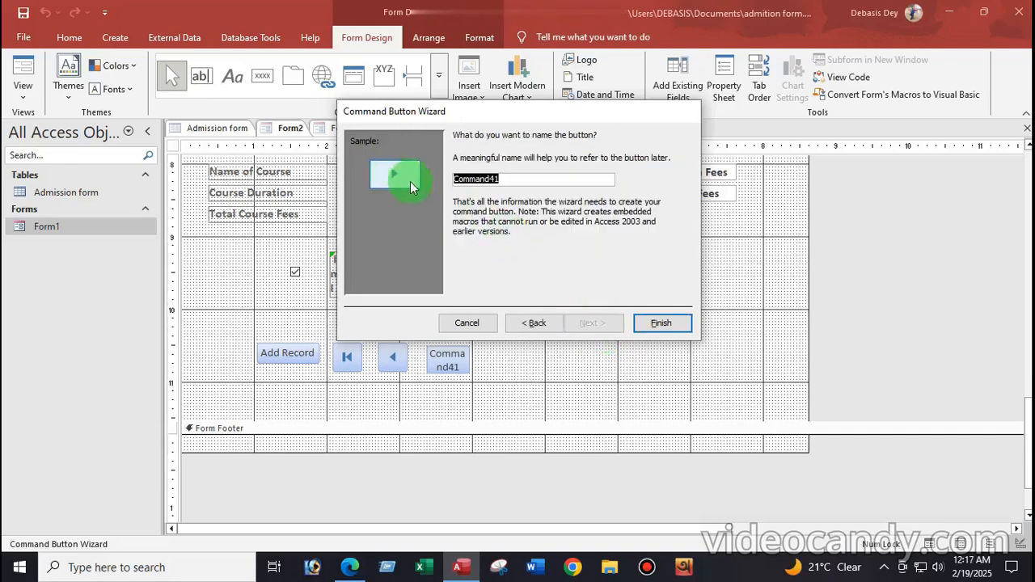
pyautogui.click(670, 332)
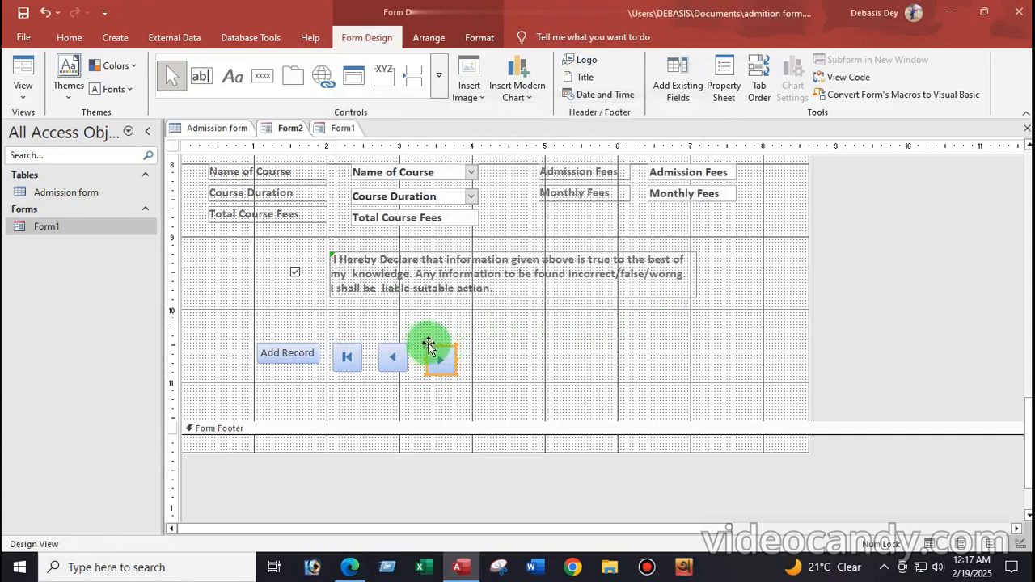
pyautogui.moveTo(424, 345); pyautogui.dragTo(423, 341)
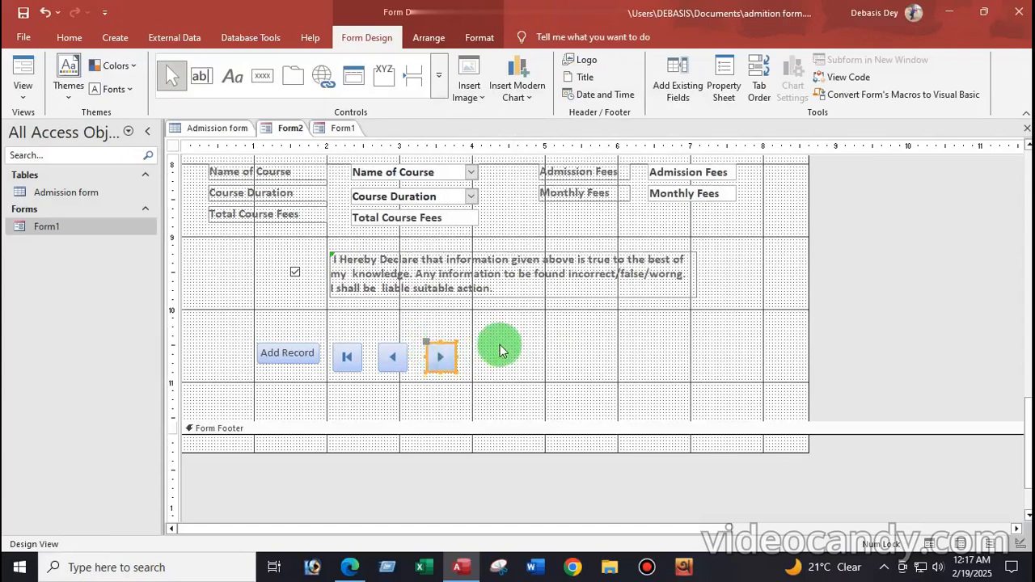
# Add a Go To Last Record picture button after the next-record button
pyautogui.click(269, 79)
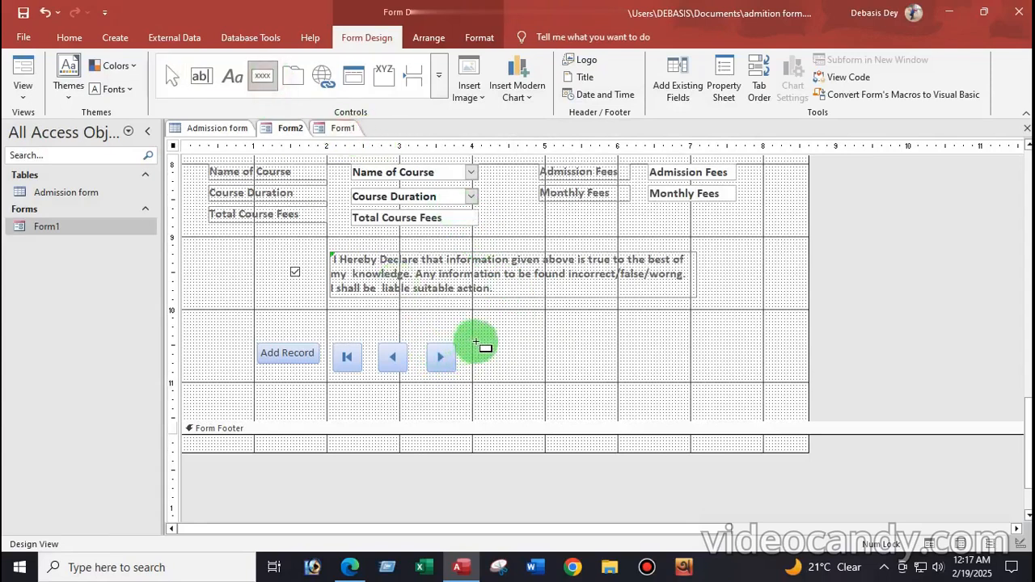
pyautogui.moveTo(470, 342); pyautogui.dragTo(522, 370)
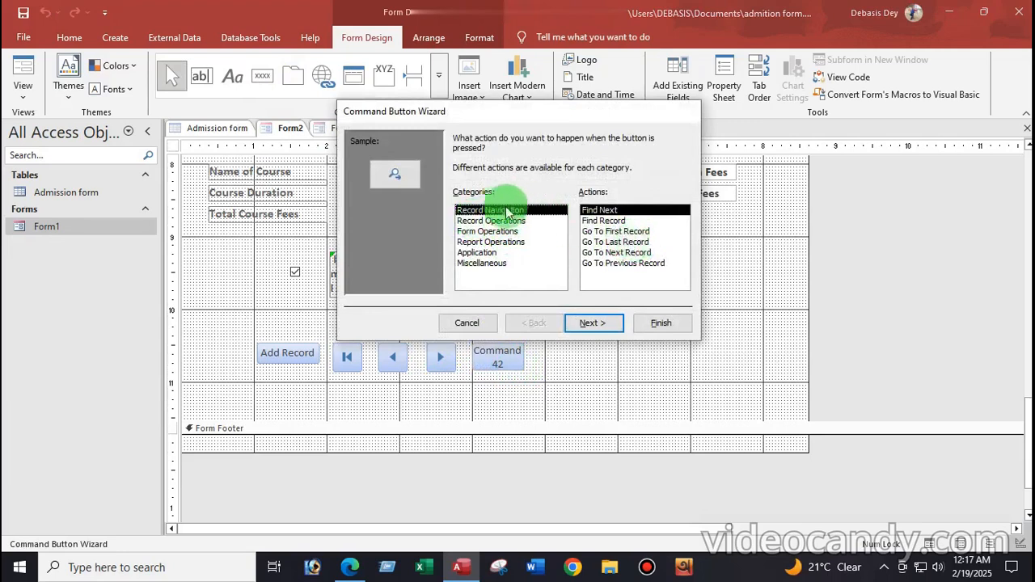
pyautogui.click(611, 242)
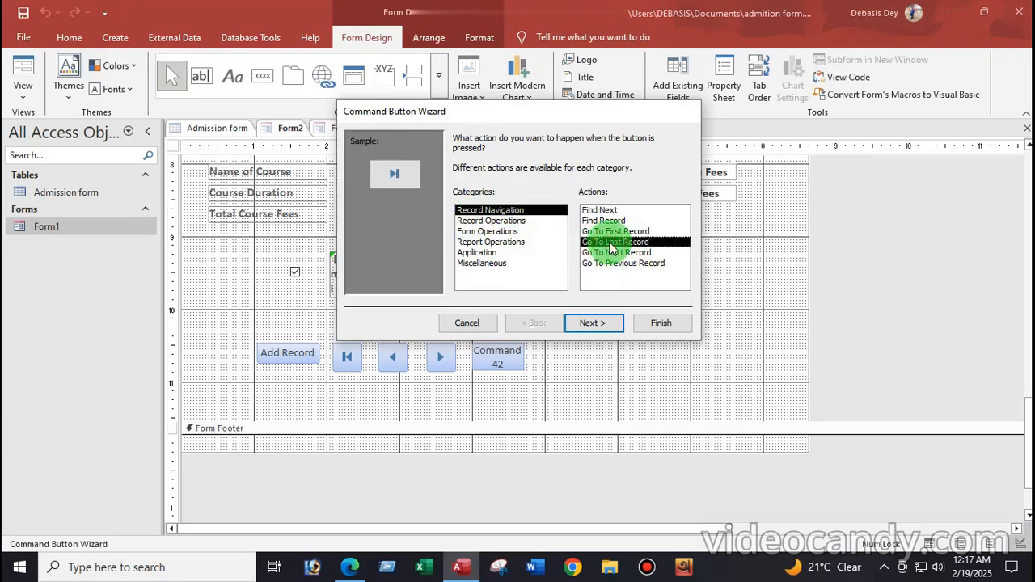
pyautogui.click(608, 330)
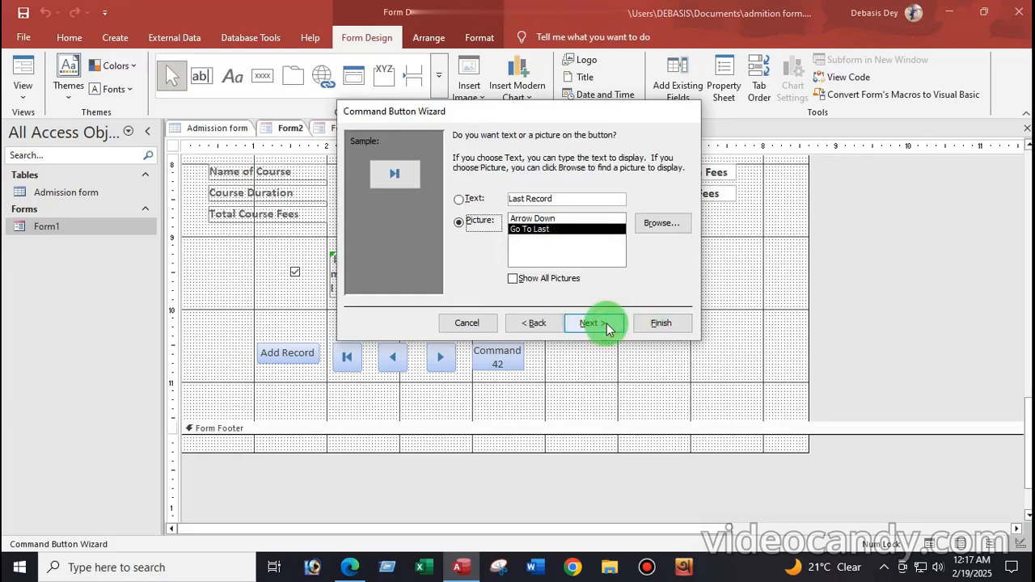
pyautogui.click(606, 323)
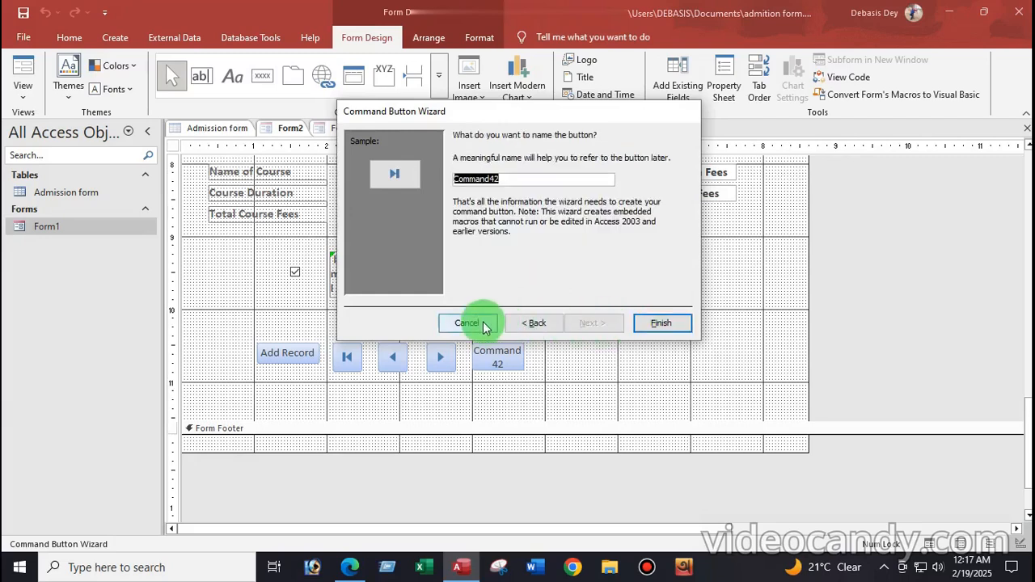
pyautogui.click(664, 323)
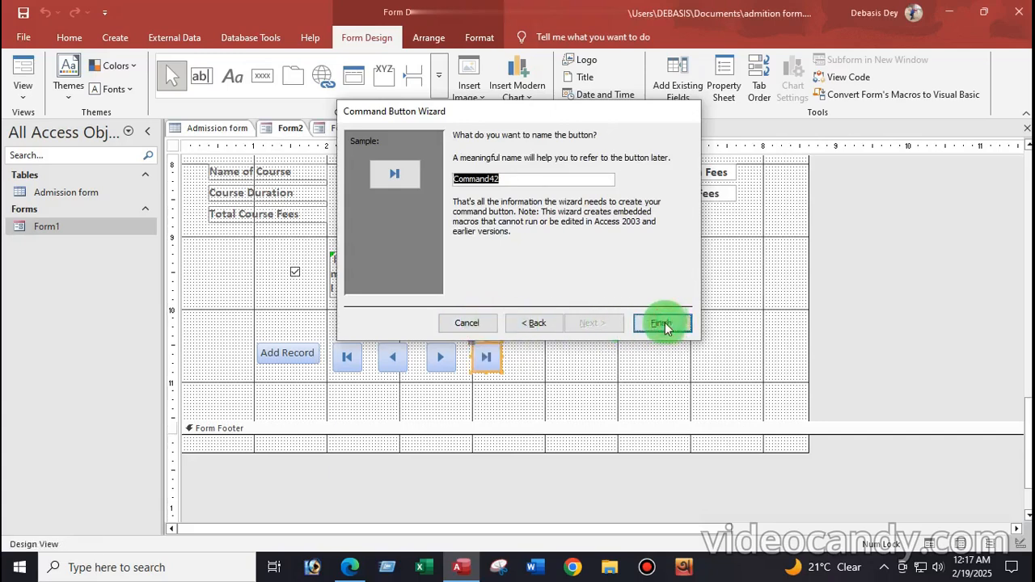
pyautogui.click(563, 360)
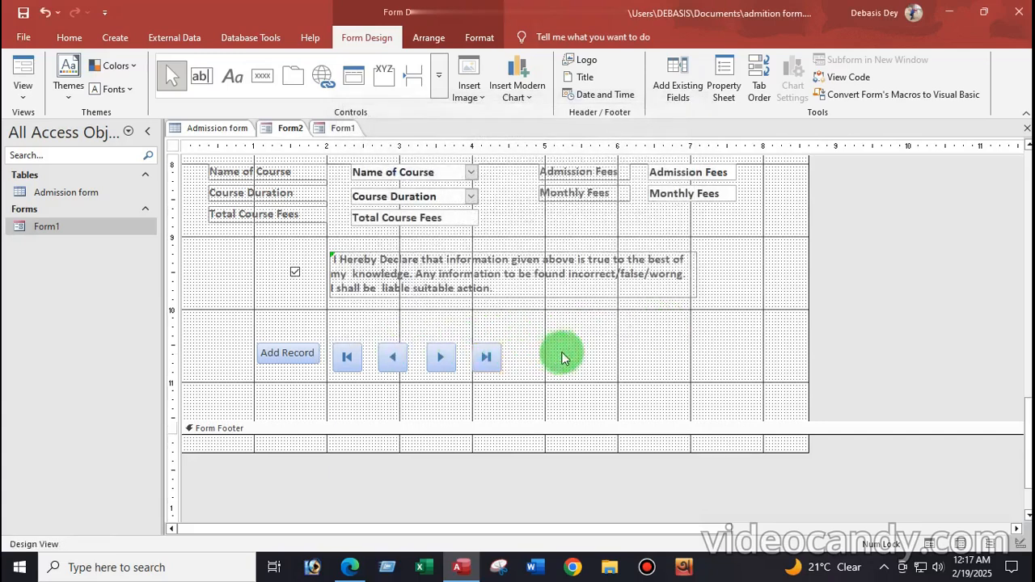
pyautogui.click(264, 77)
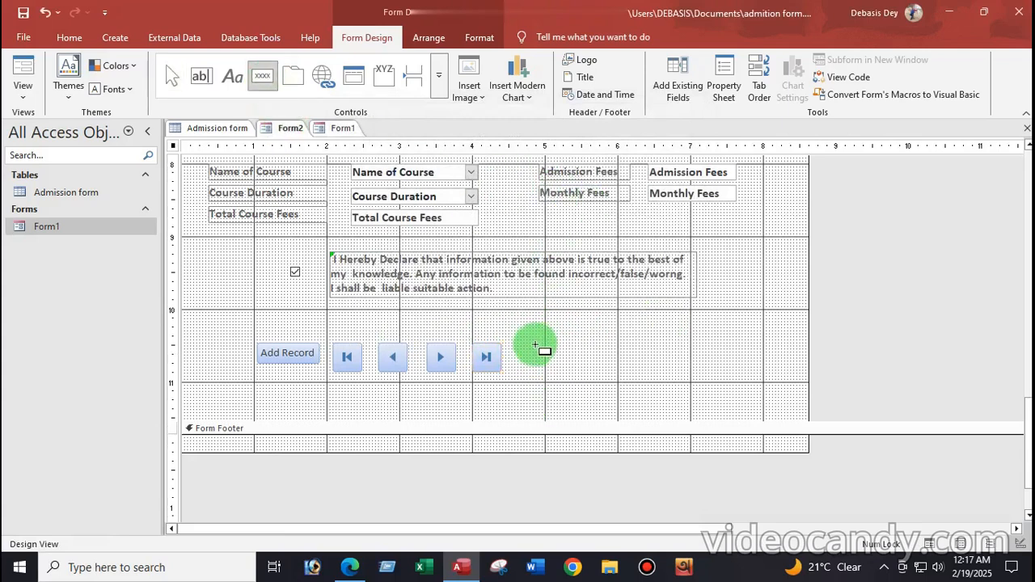
# Add a text button labelled Save Record, using the Save Record action, beside the navigation buttons
pyautogui.moveTo(541, 341); pyautogui.dragTo(641, 370)
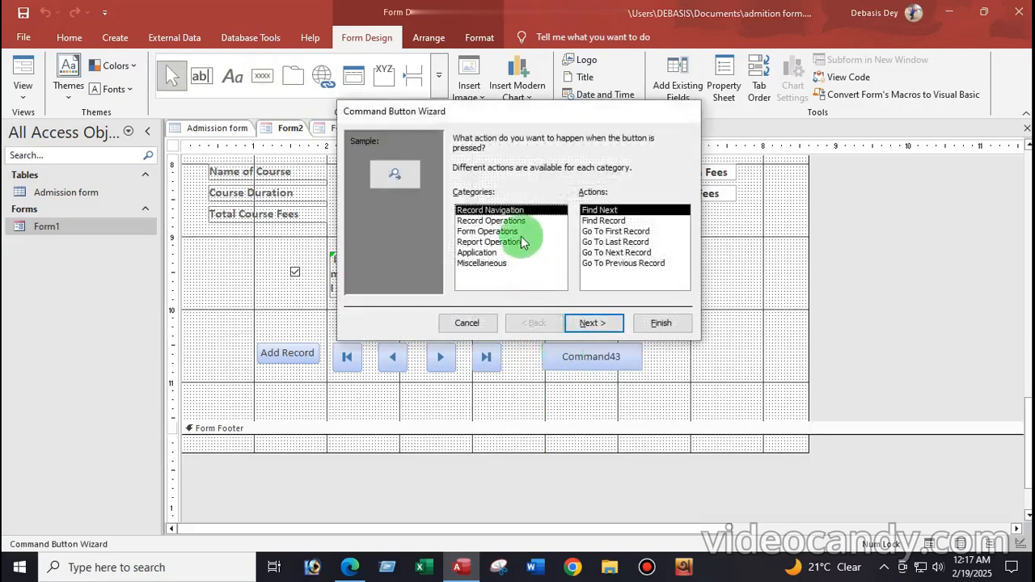
pyautogui.click(477, 221)
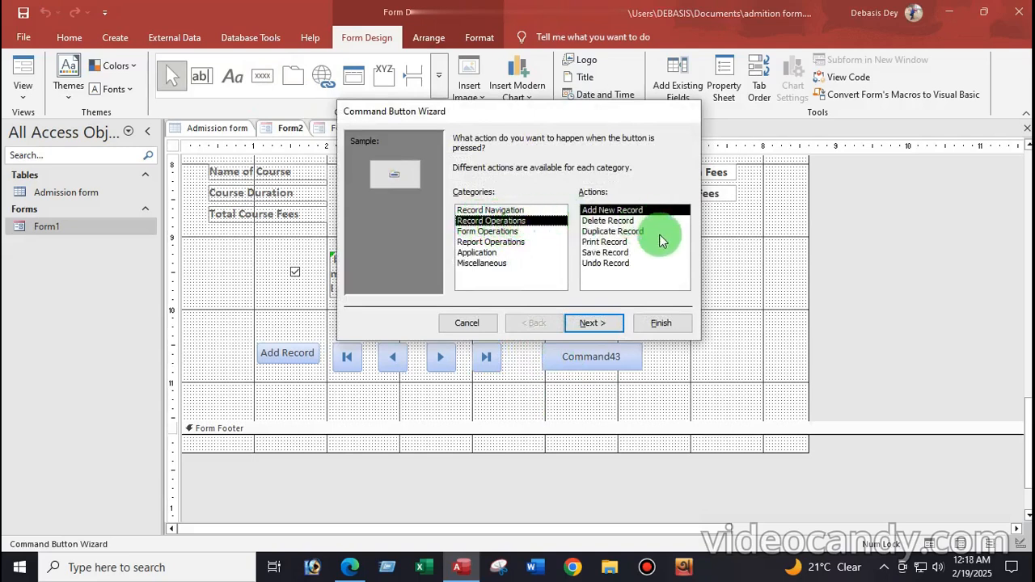
pyautogui.click(604, 253)
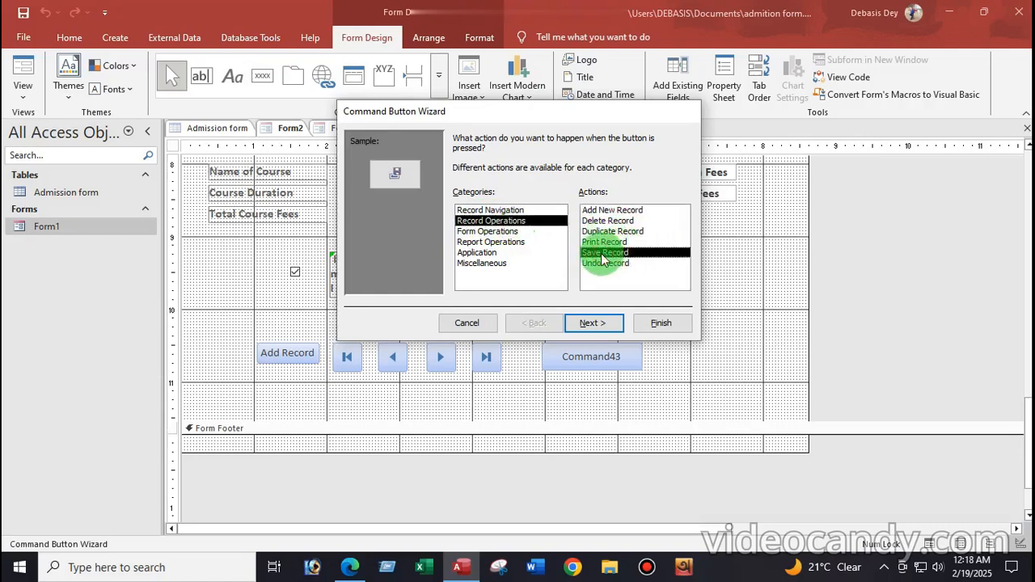
pyautogui.click(603, 325)
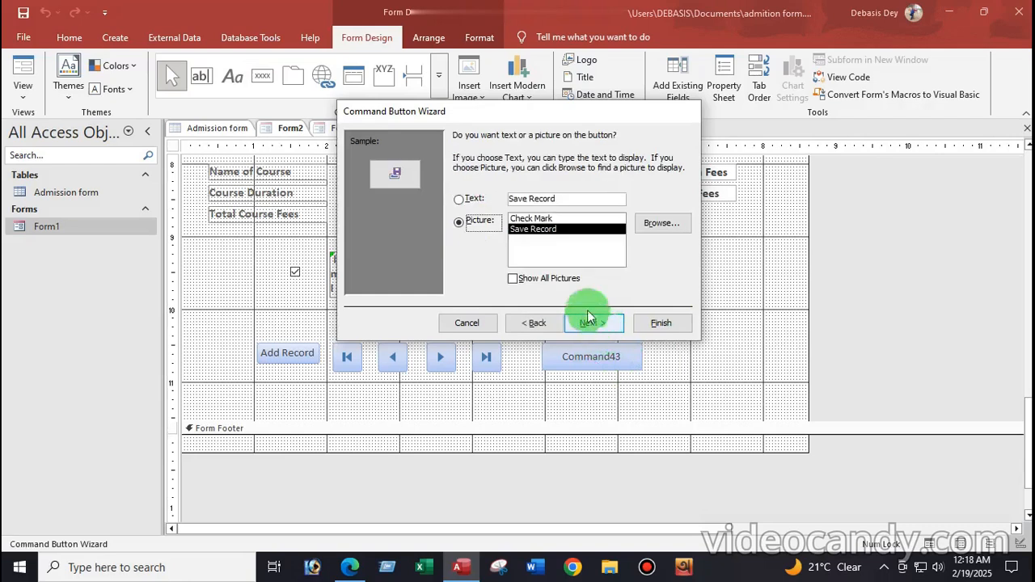
pyautogui.click(463, 200)
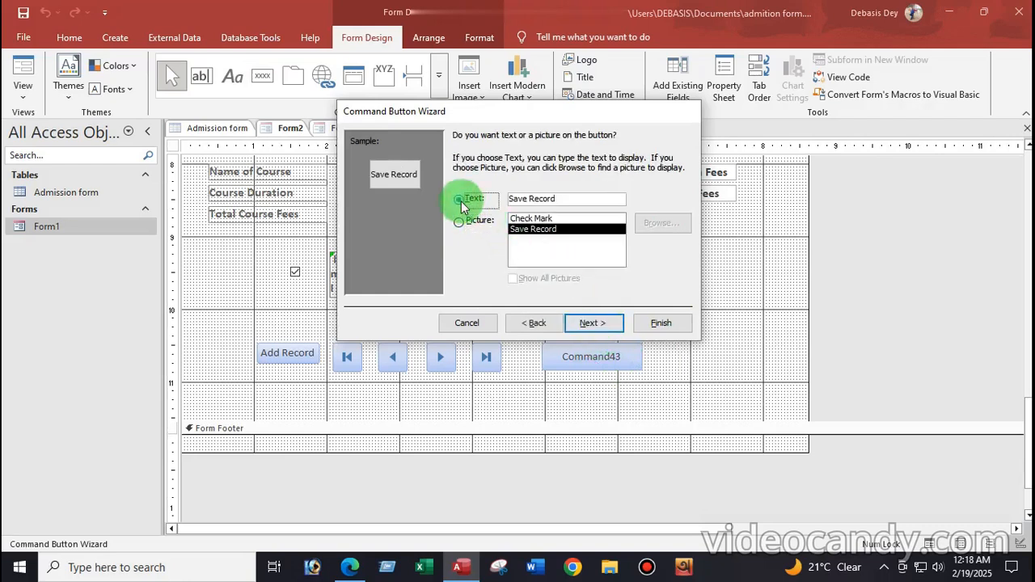
pyautogui.click(591, 323)
pyautogui.click(663, 324)
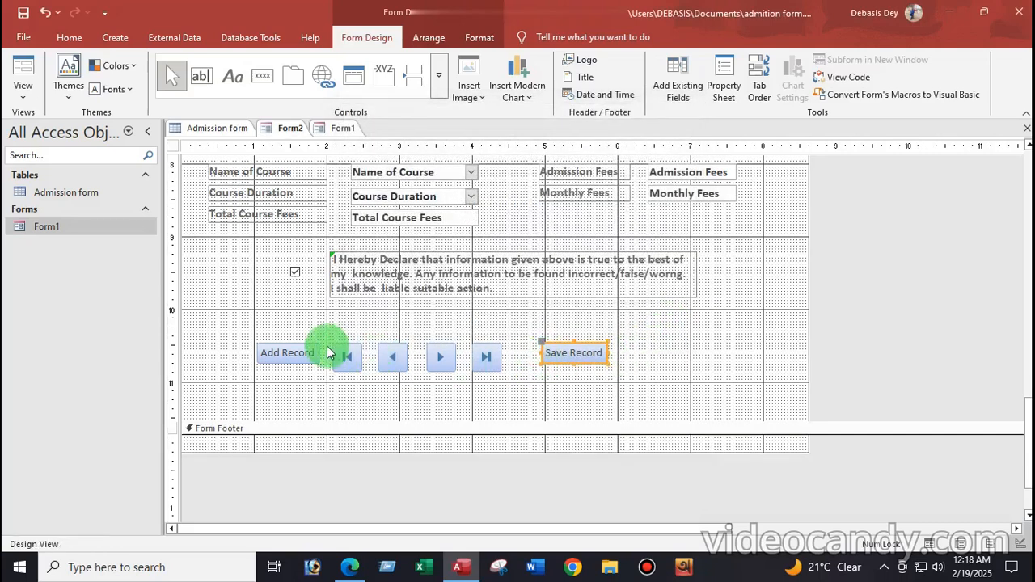
pyautogui.click(304, 361)
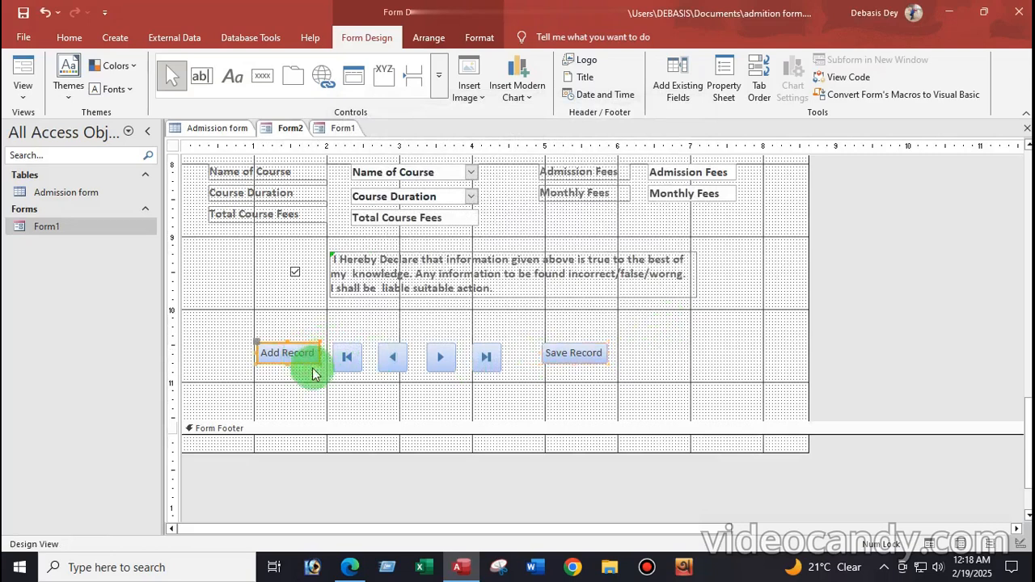
# Make the Add Record and Save Record buttons taller, then space all six record buttons evenly in one row
pyautogui.moveTo(288, 362); pyautogui.dragTo(289, 369)
pyautogui.click(576, 354)
pyautogui.moveTo(574, 364); pyautogui.dragTo(574, 368)
pyautogui.moveTo(221, 354); pyautogui.dragTo(620, 362)
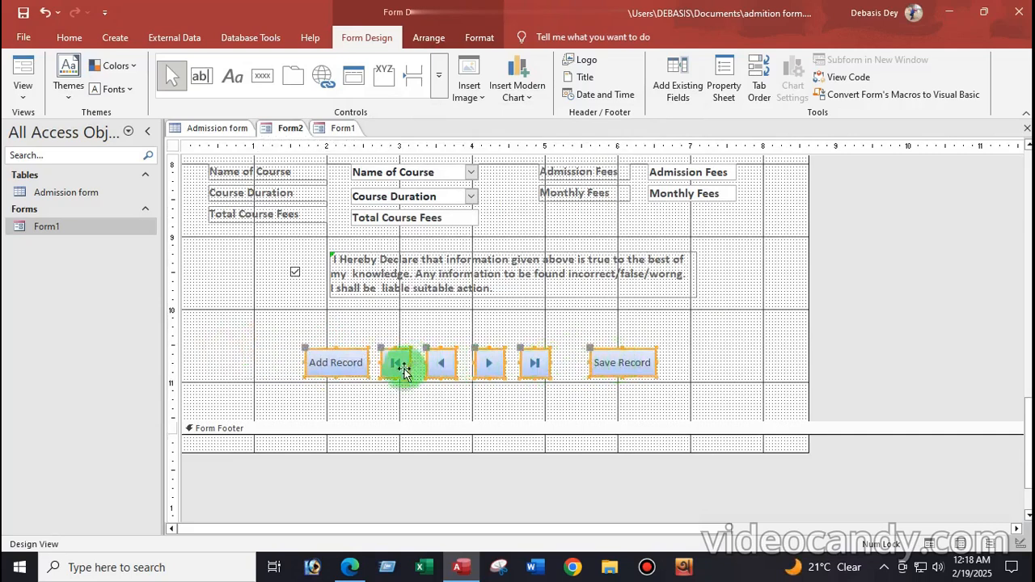
pyautogui.click(393, 415)
pyautogui.moveTo(392, 415); pyautogui.dragTo(552, 363)
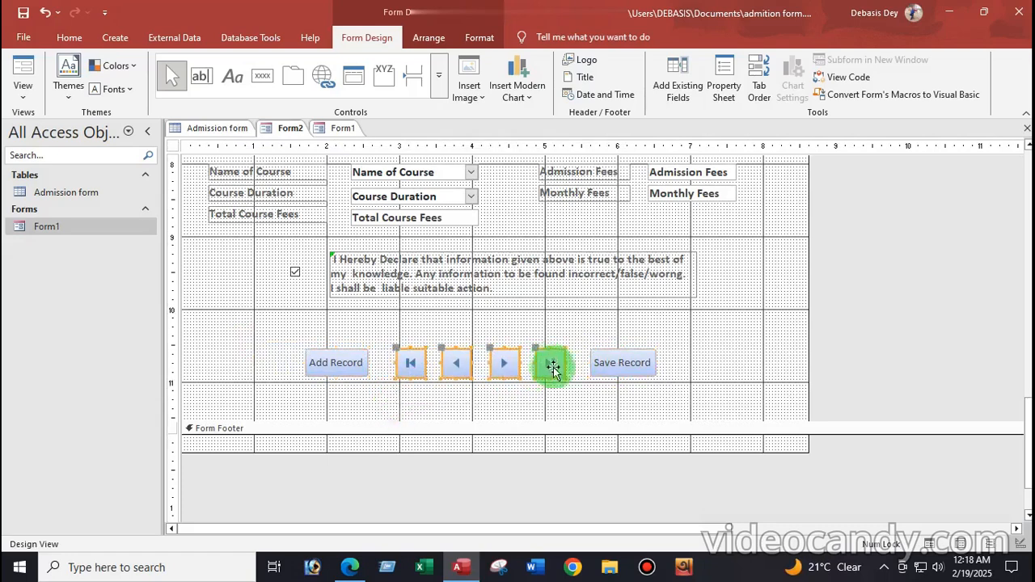
pyautogui.click(753, 367)
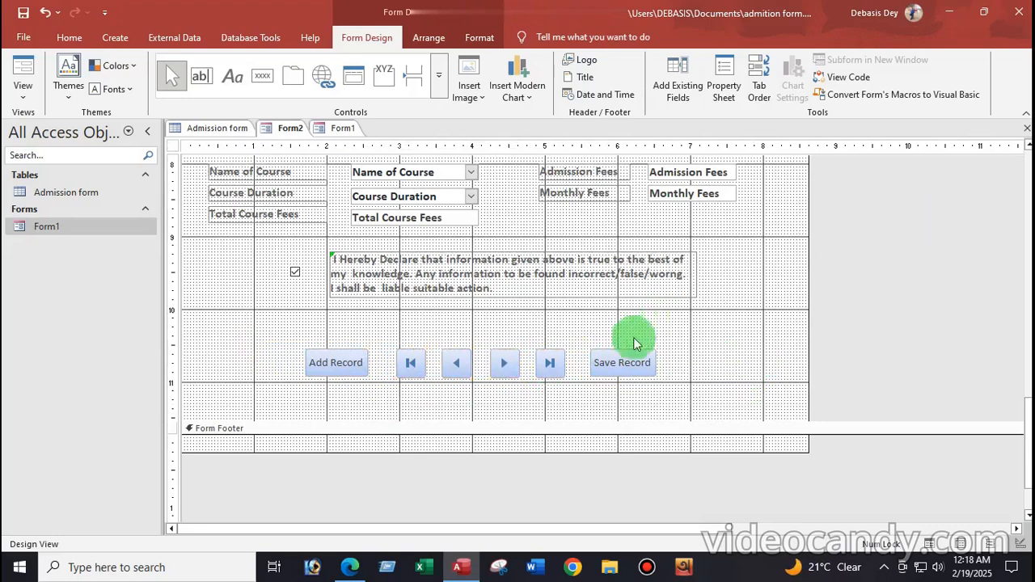
pyautogui.scroll(10, 737, 335)
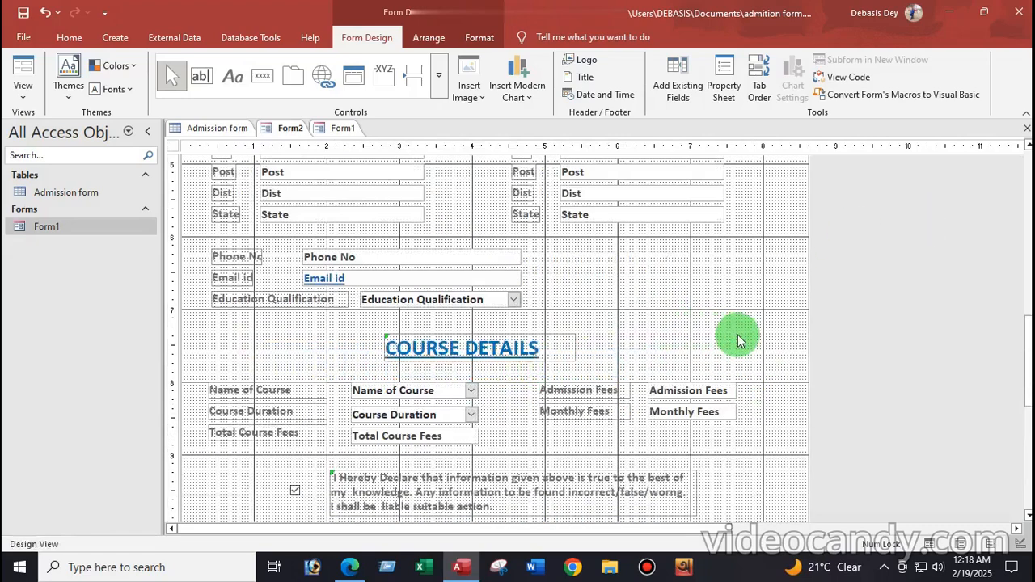
pyautogui.scroll(3, 737, 335)
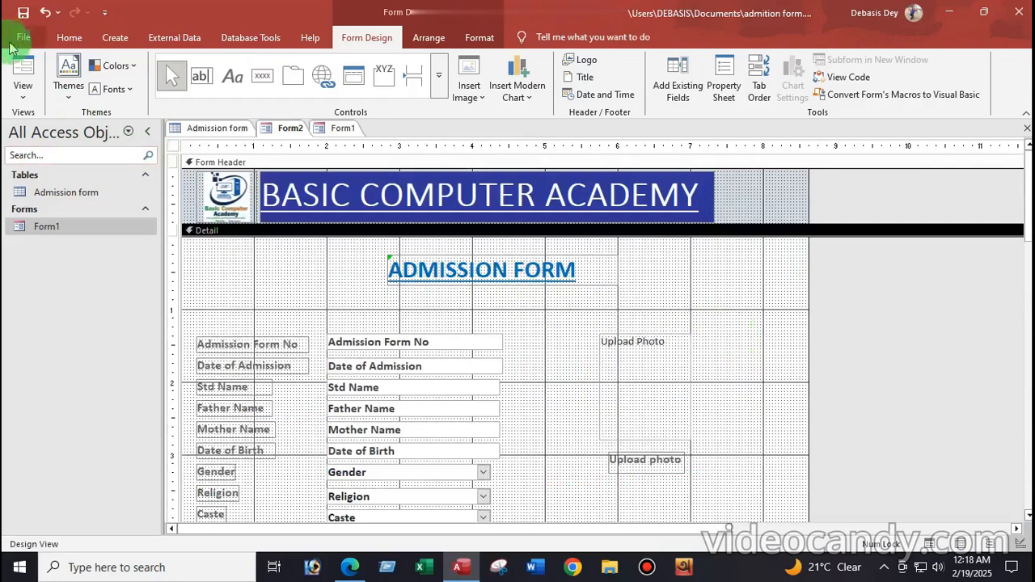
pyautogui.click(23, 89)
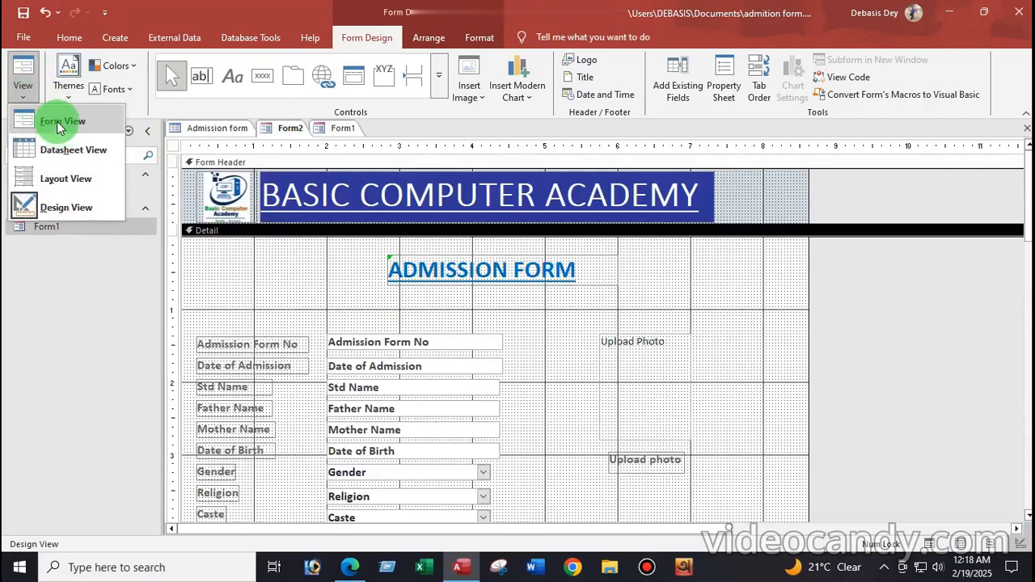
pyautogui.click(60, 122)
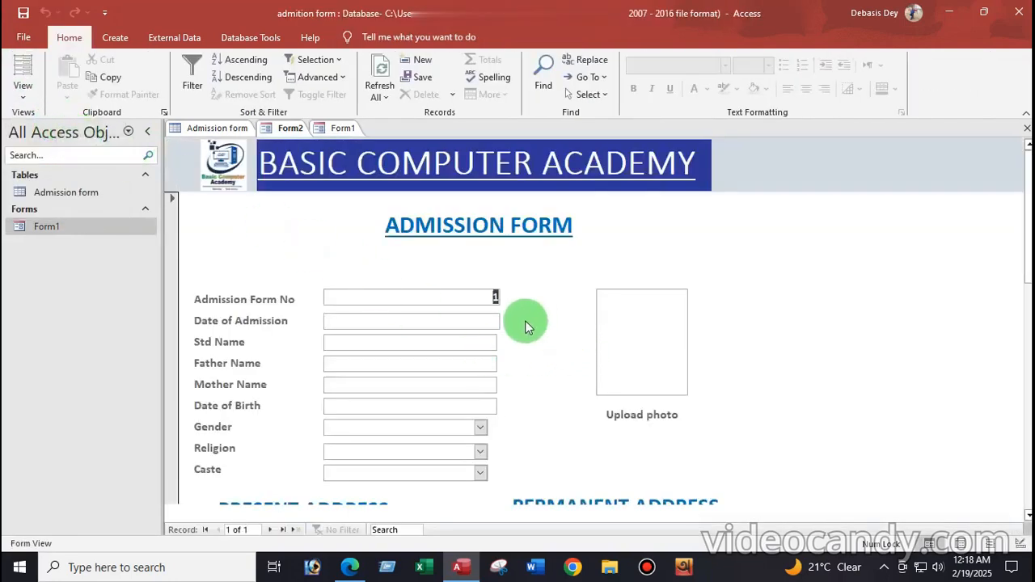
pyautogui.scroll(-10, 525, 326)
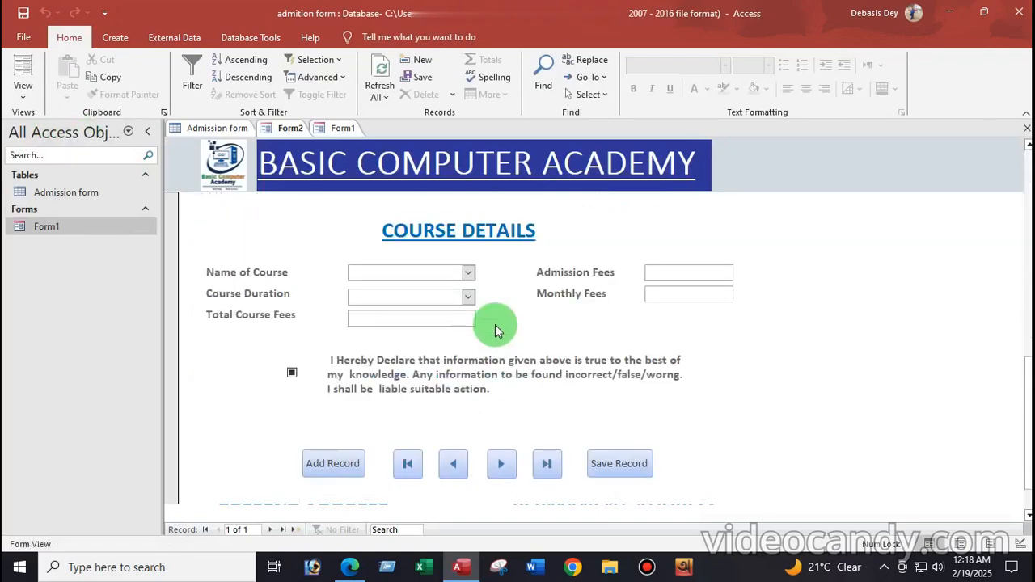
pyautogui.scroll(10, 495, 324)
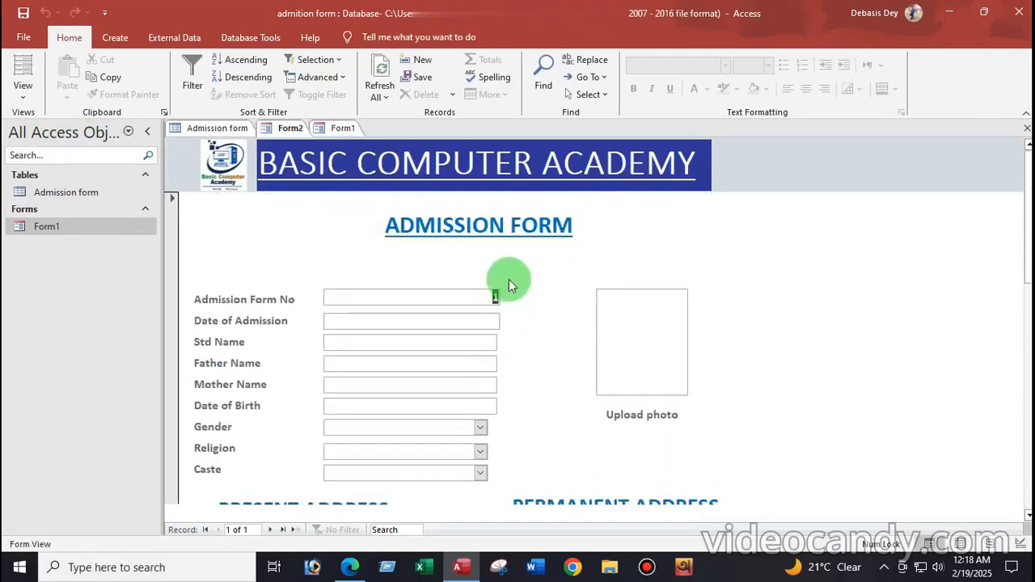
pyautogui.click(23, 92)
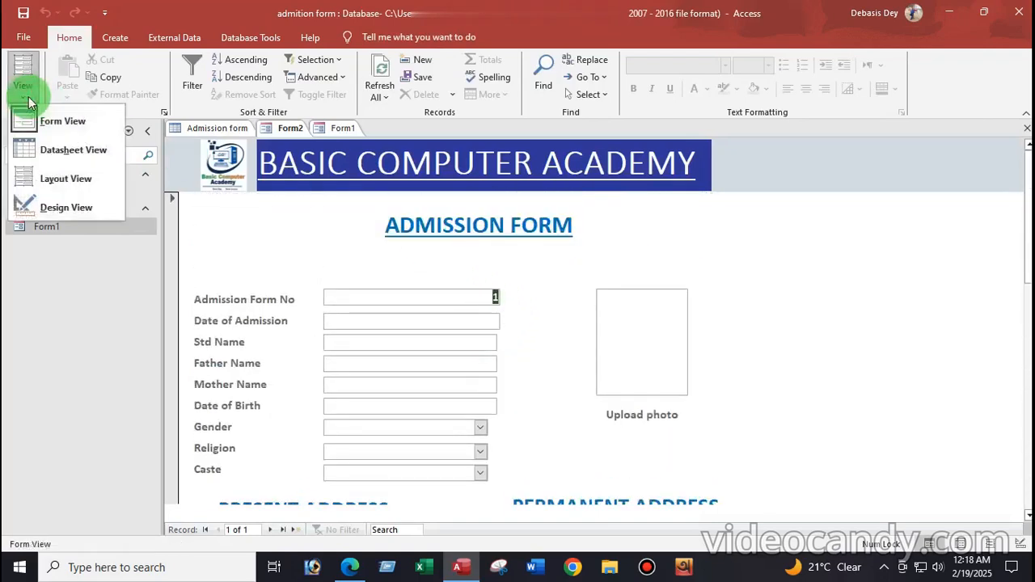
pyautogui.click(55, 210)
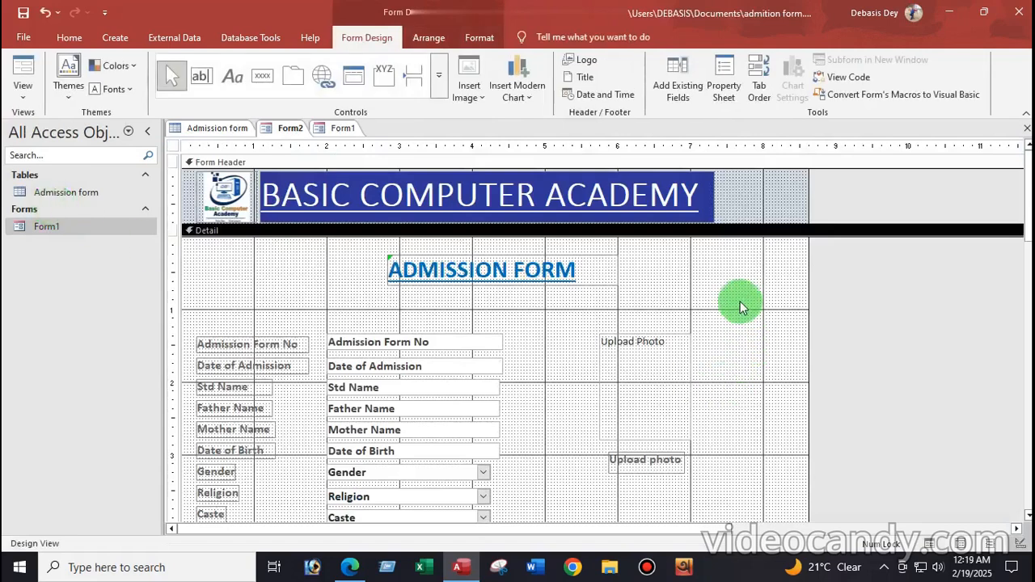
# Set the Detail section Back Color to light green Accent 6, after trying light blue and light gold
pyautogui.doubleClick(730, 290)
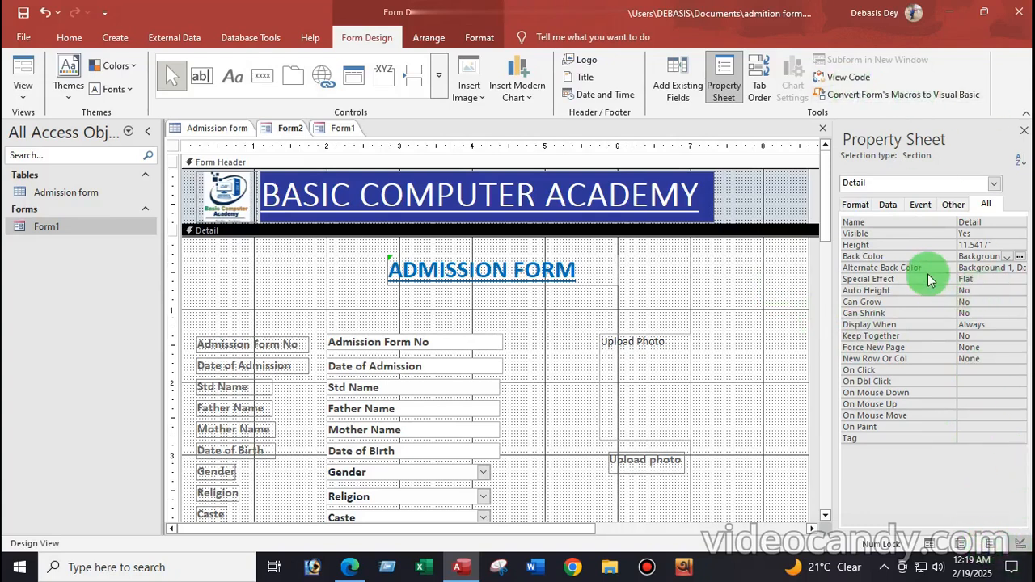
pyautogui.click(904, 258)
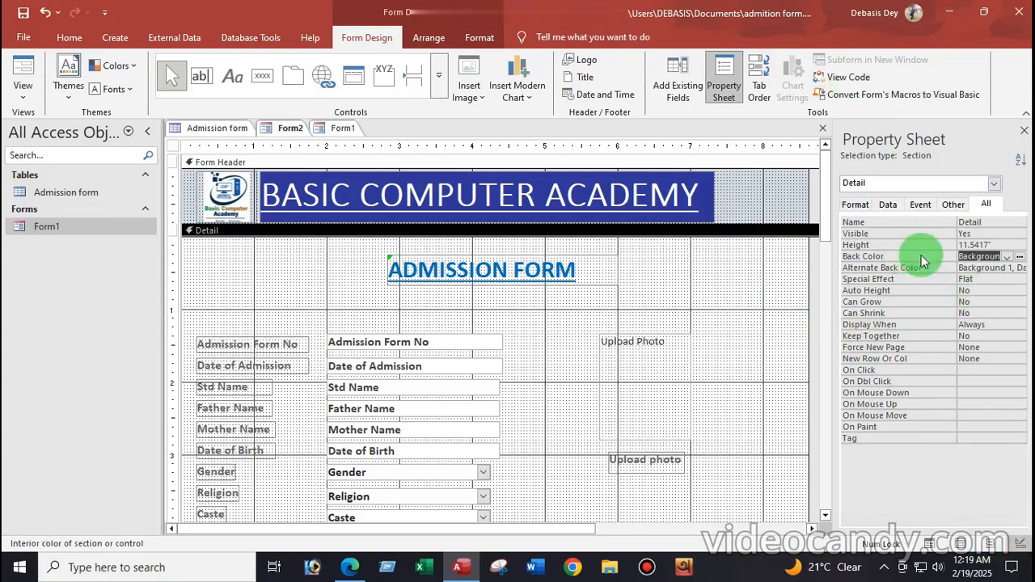
pyautogui.click(1020, 257)
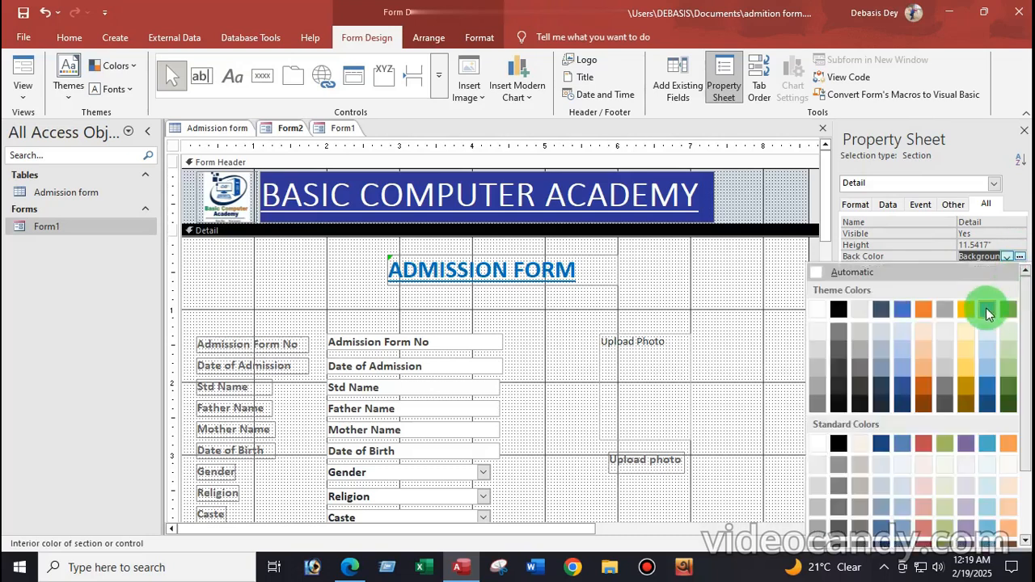
pyautogui.click(991, 355)
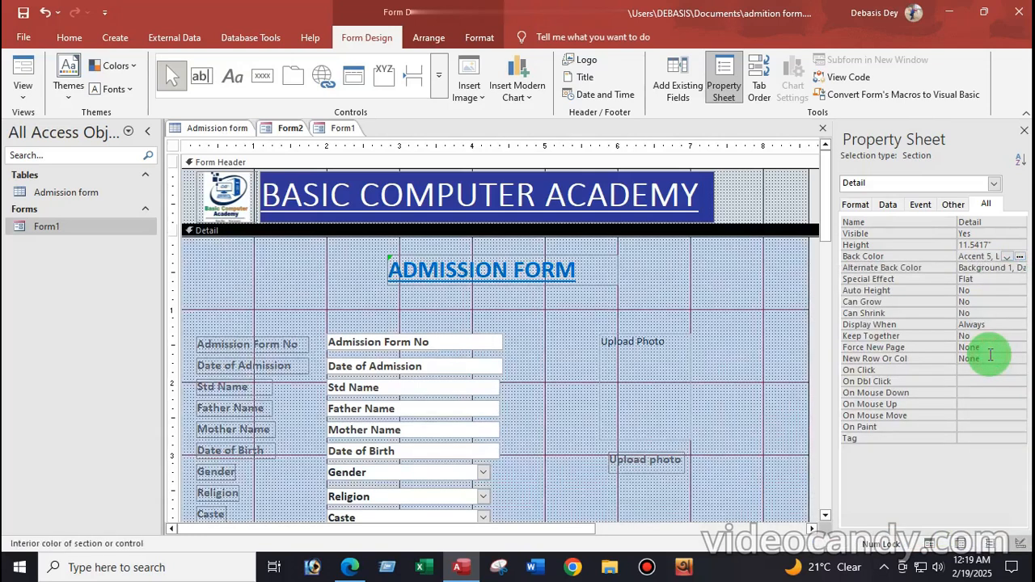
pyautogui.click(1018, 258)
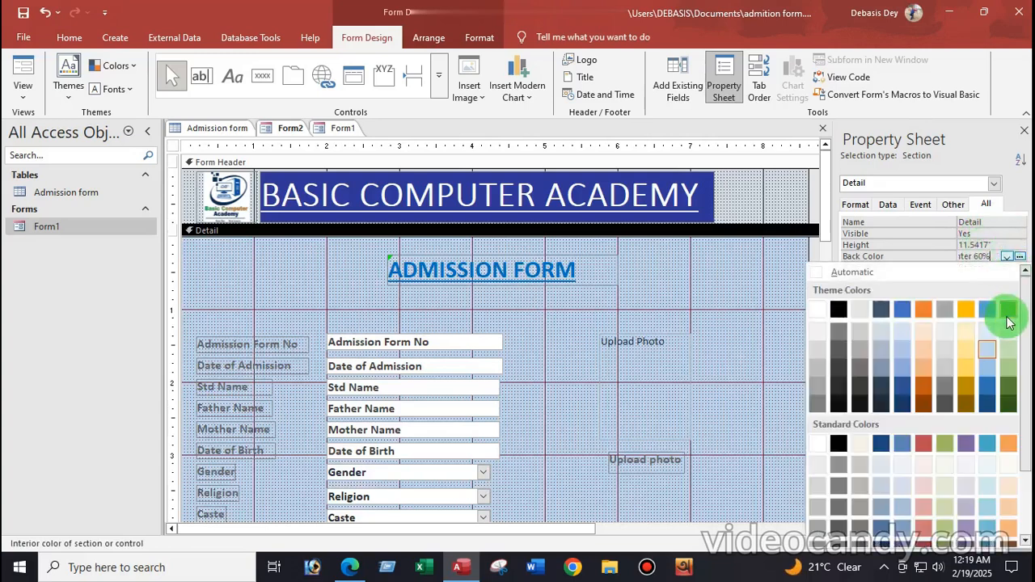
pyautogui.click(967, 349)
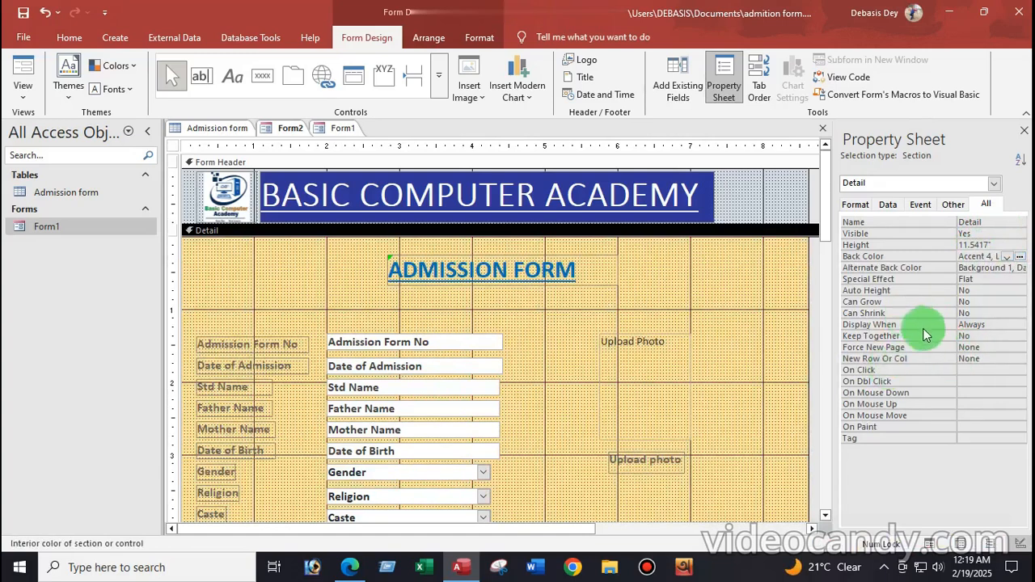
pyautogui.click(1019, 257)
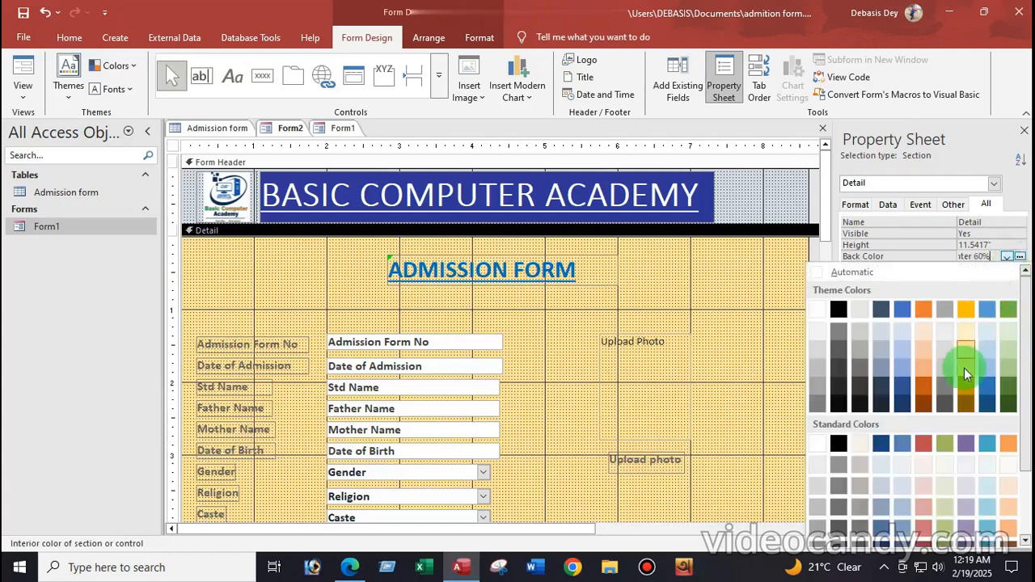
pyautogui.click(1009, 349)
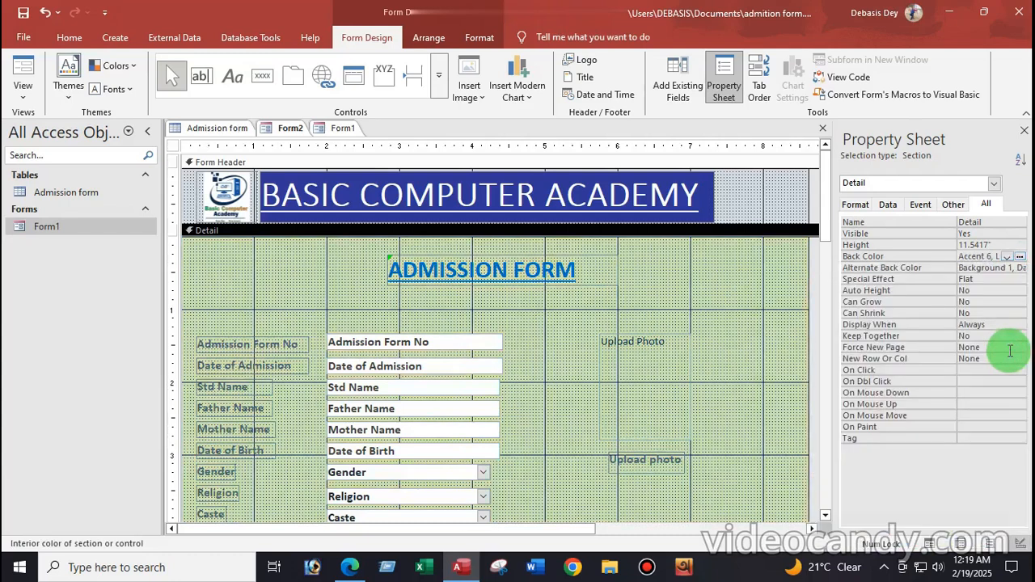
pyautogui.scroll(-10, 601, 374)
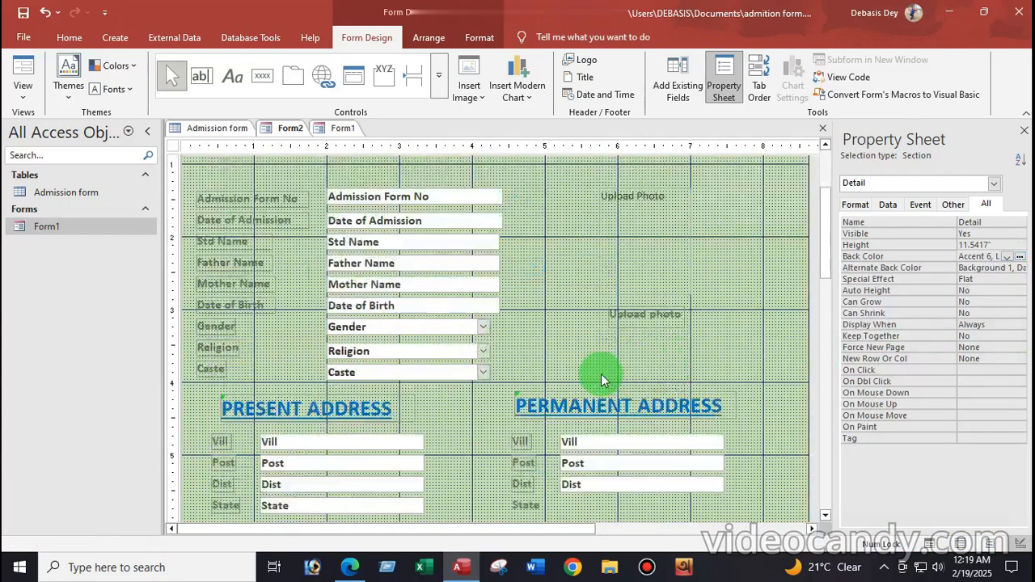
pyautogui.scroll(-2, 598, 377)
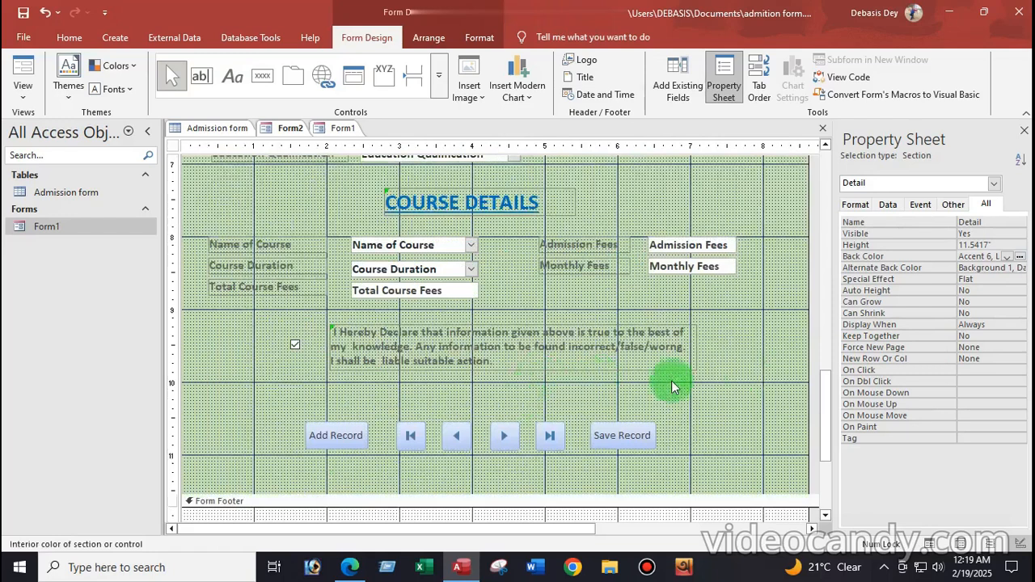
pyautogui.click(21, 93)
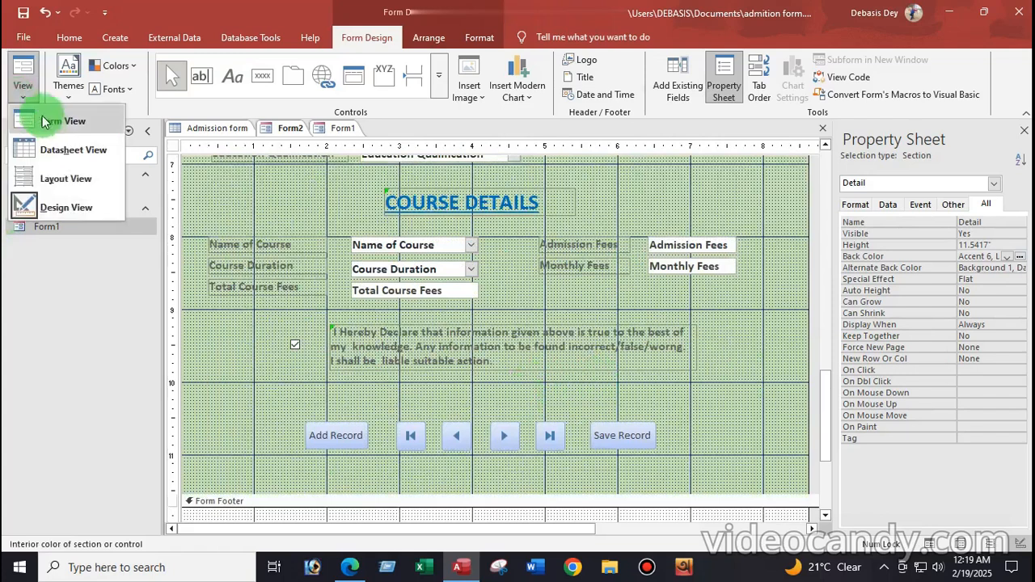
# Switch the form to Form View and place the cursor in Date of Admission
pyautogui.click(47, 121)
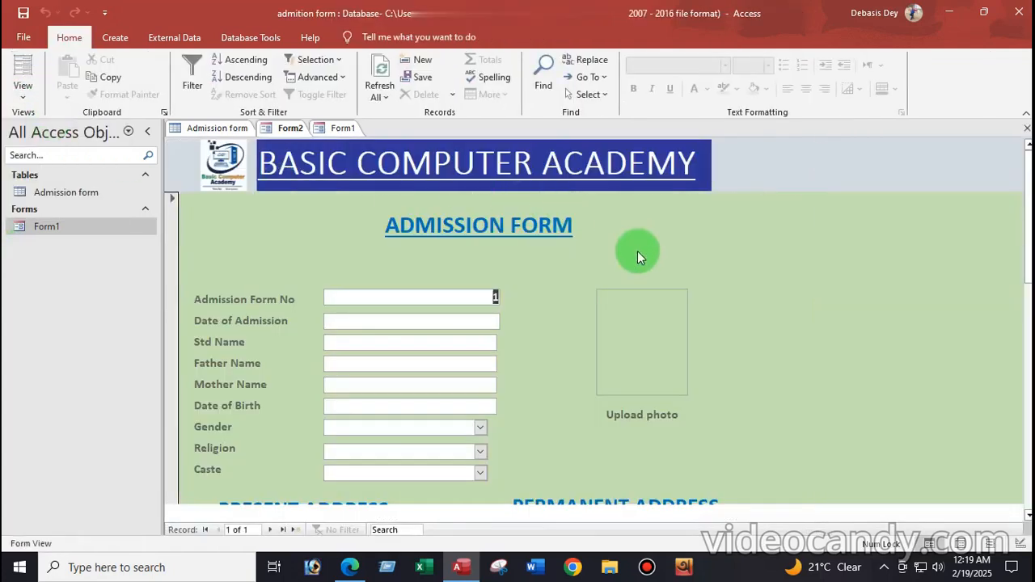
pyautogui.scroll(-5, 638, 250)
pyautogui.scroll(6, 627, 342)
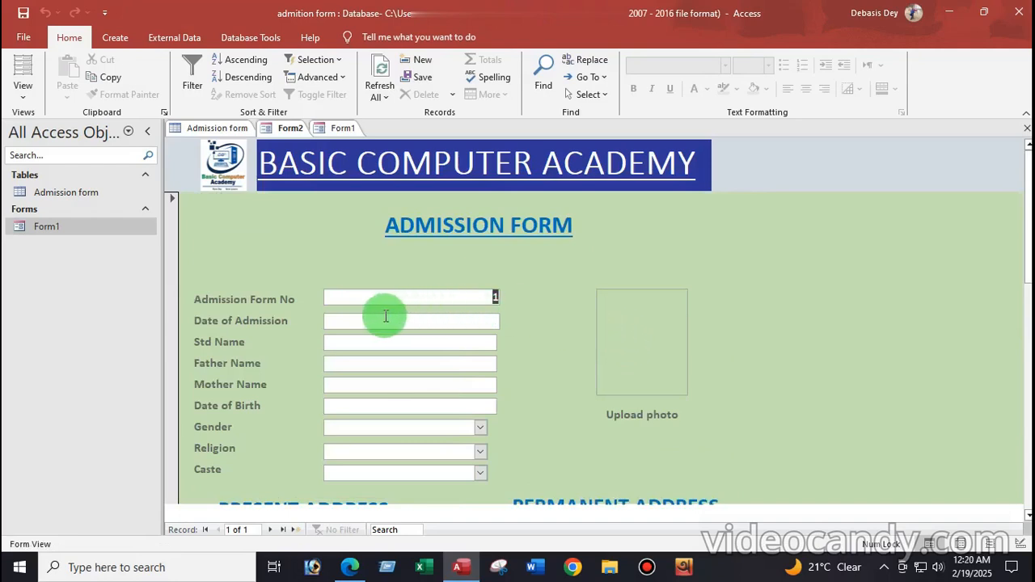
pyautogui.click(344, 325)
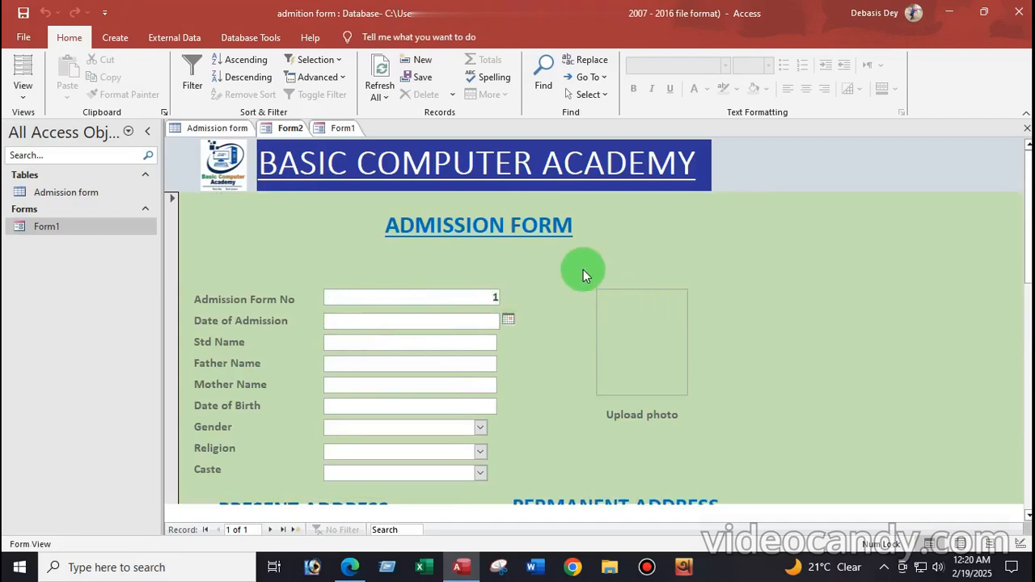
# Close Form1, saving its design changes
pyautogui.click(291, 130)
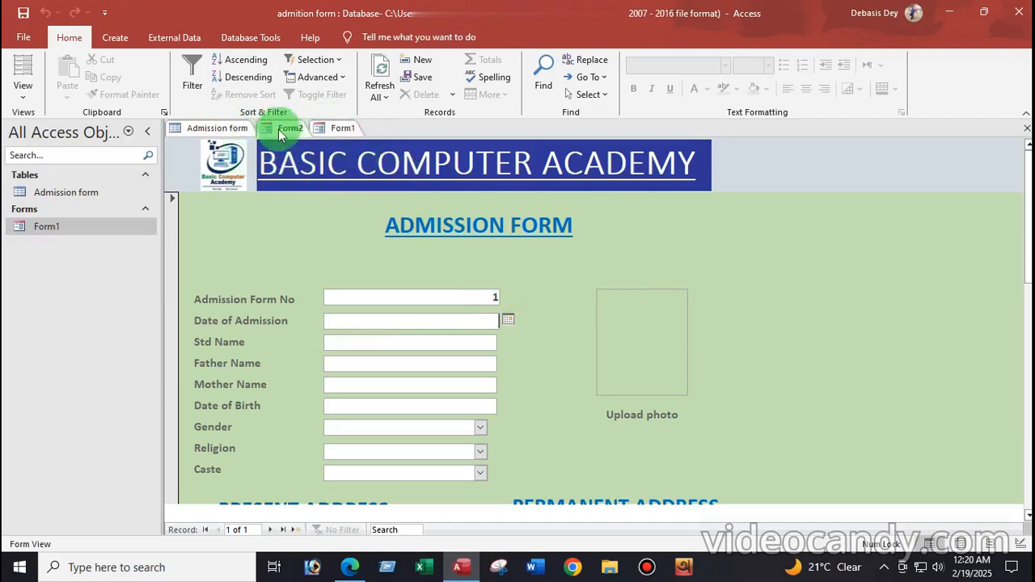
pyautogui.click(335, 128)
pyautogui.rightClick(335, 129)
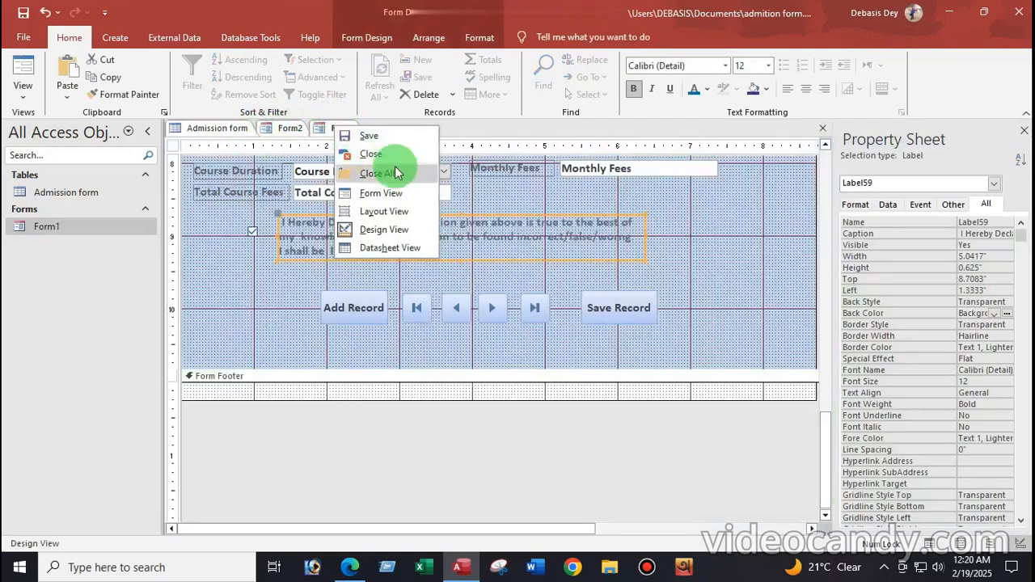
pyautogui.click(377, 154)
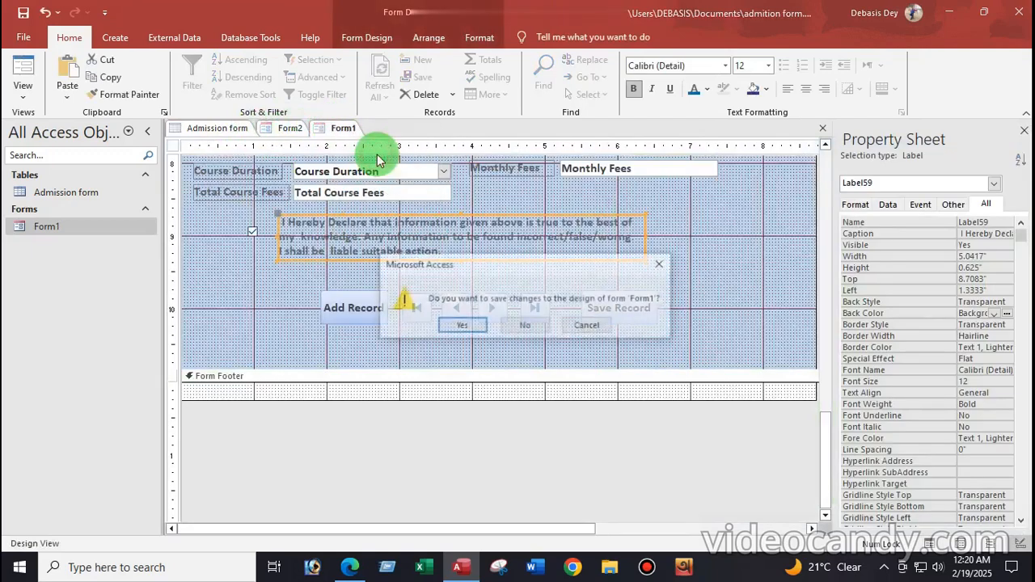
pyautogui.click(467, 327)
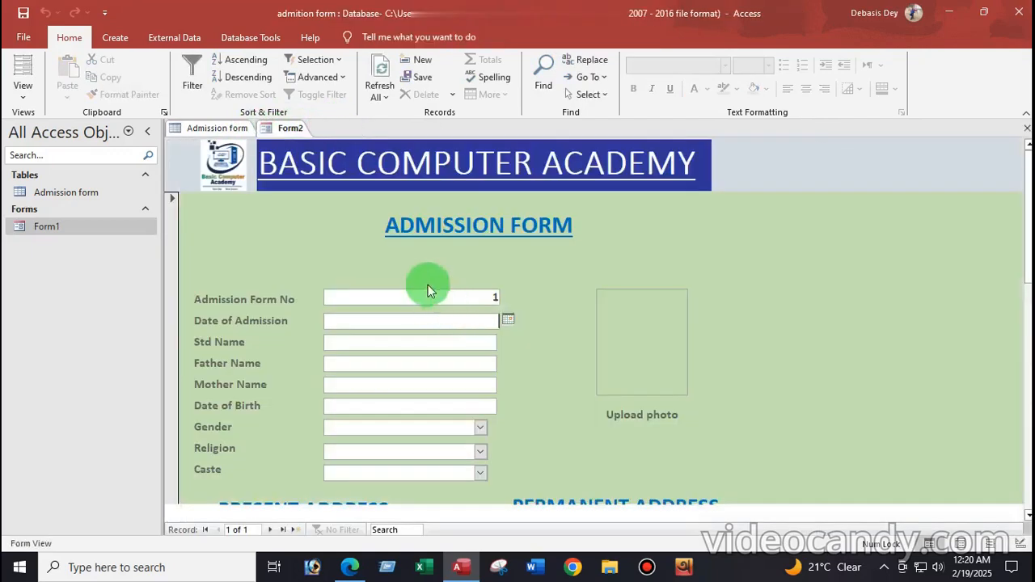
# Close the Admission form table
pyautogui.click(217, 127)
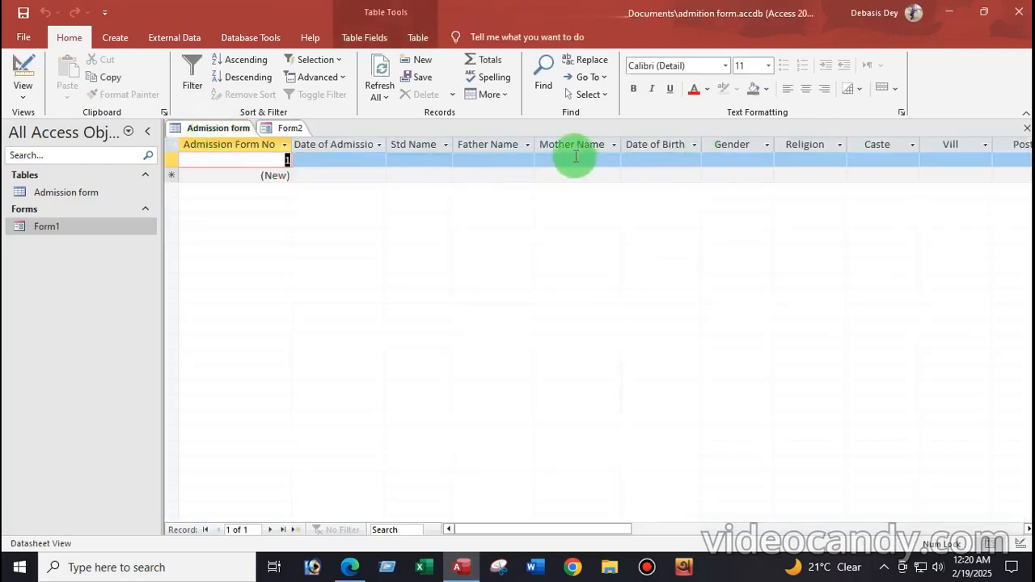
pyautogui.rightClick(203, 128)
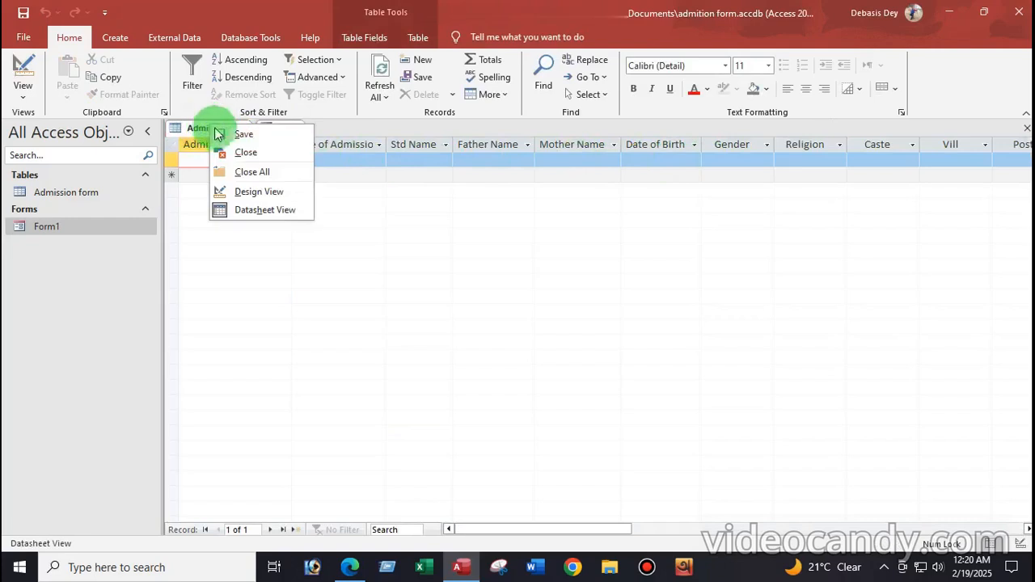
pyautogui.click(248, 152)
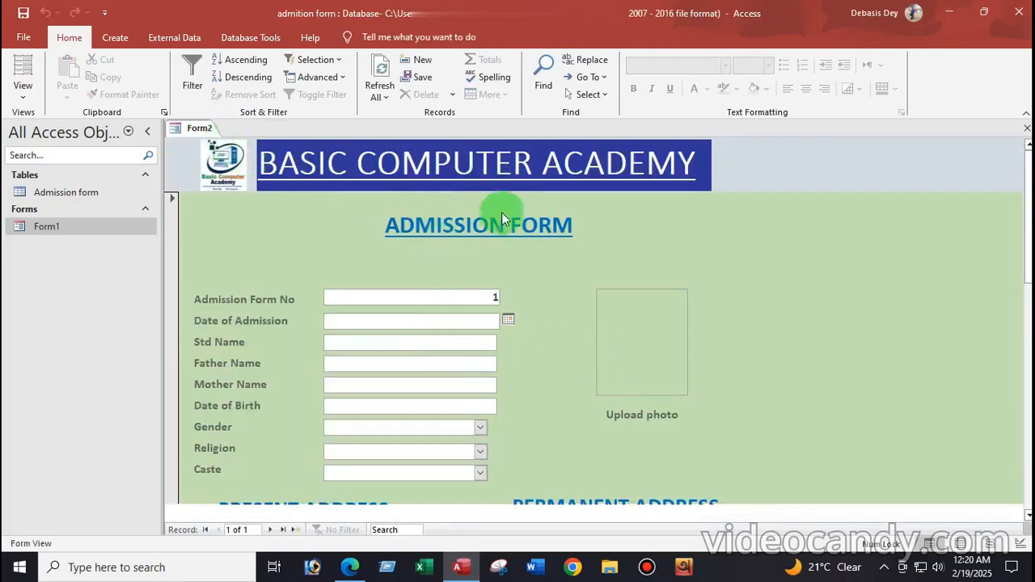
# Set Date of Admission to today's date, 2/19/2025, from the calendar
pyautogui.scroll(-5, 461, 328)
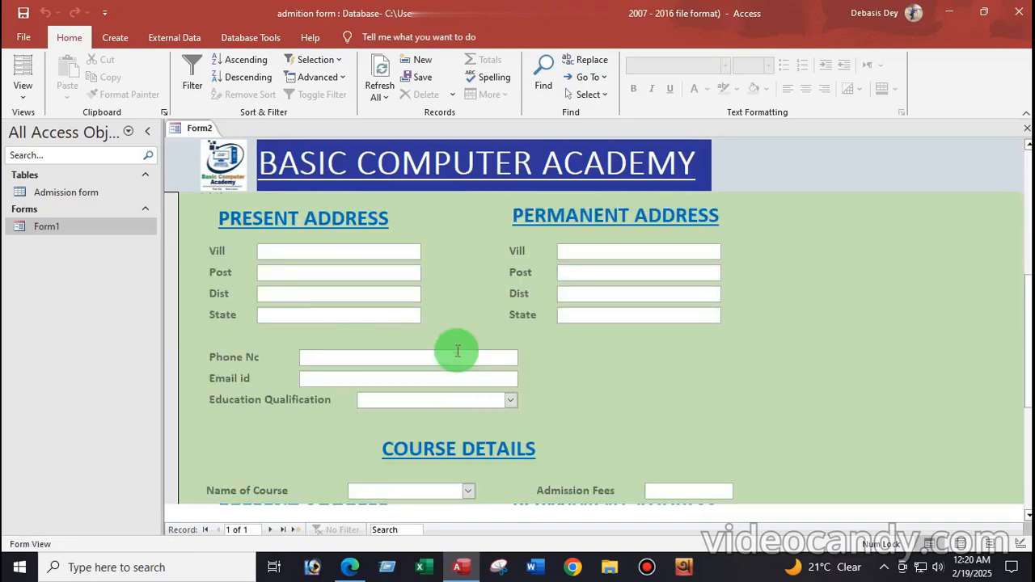
pyautogui.scroll(5, 456, 350)
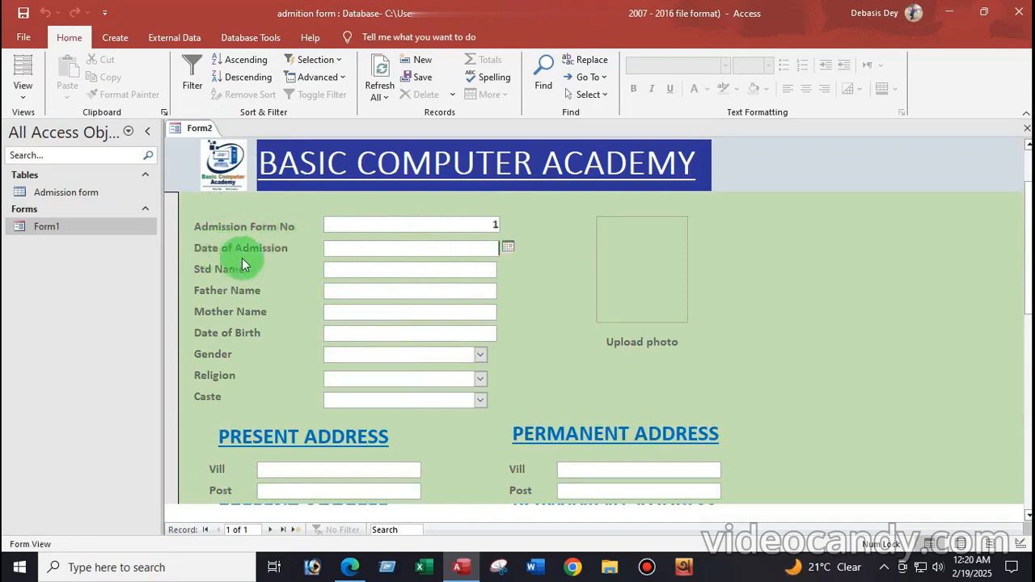
pyautogui.click(509, 248)
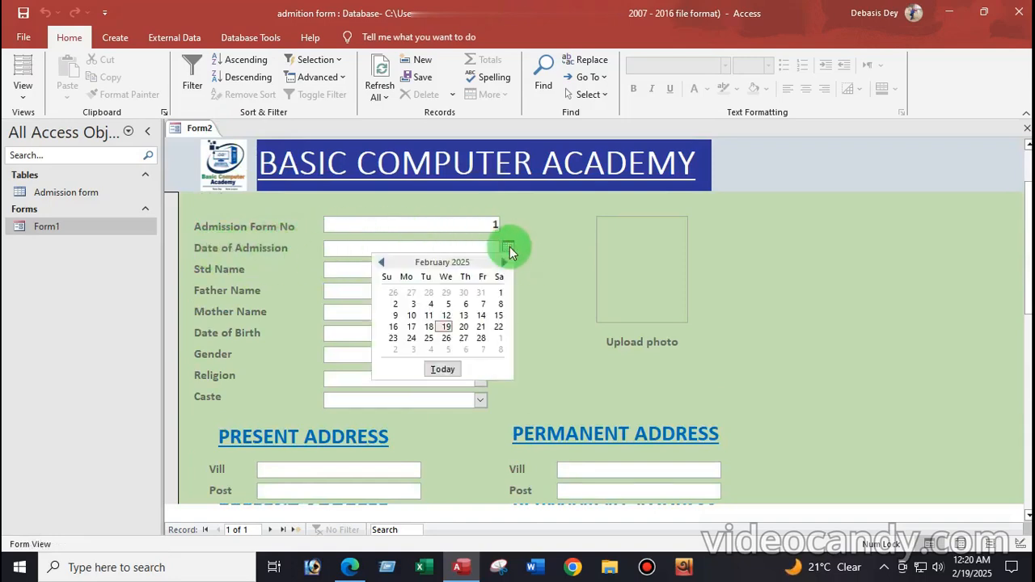
pyautogui.click(443, 370)
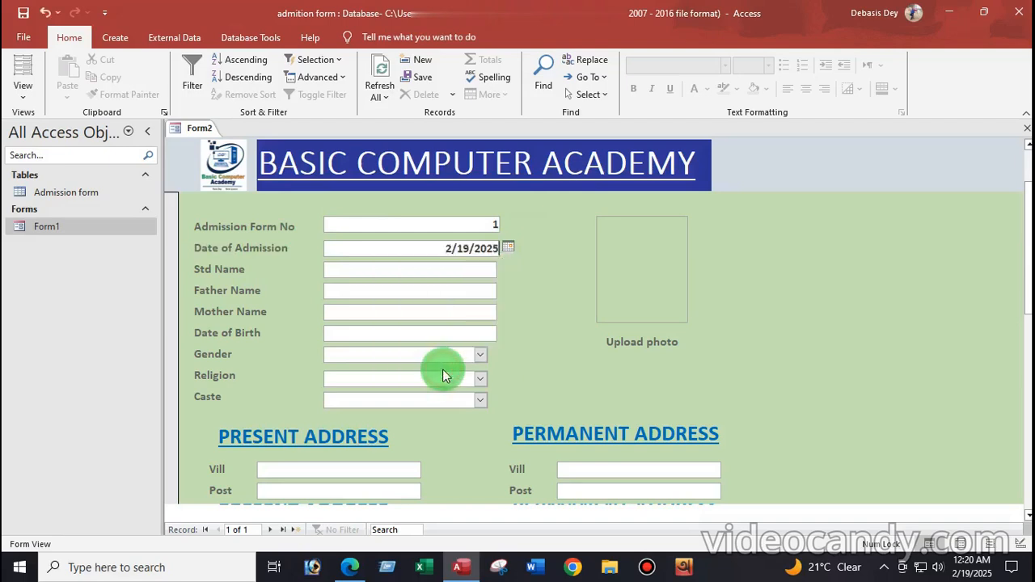
# Enter the student's name, the father's name and the mother's name
pyautogui.click(369, 268)
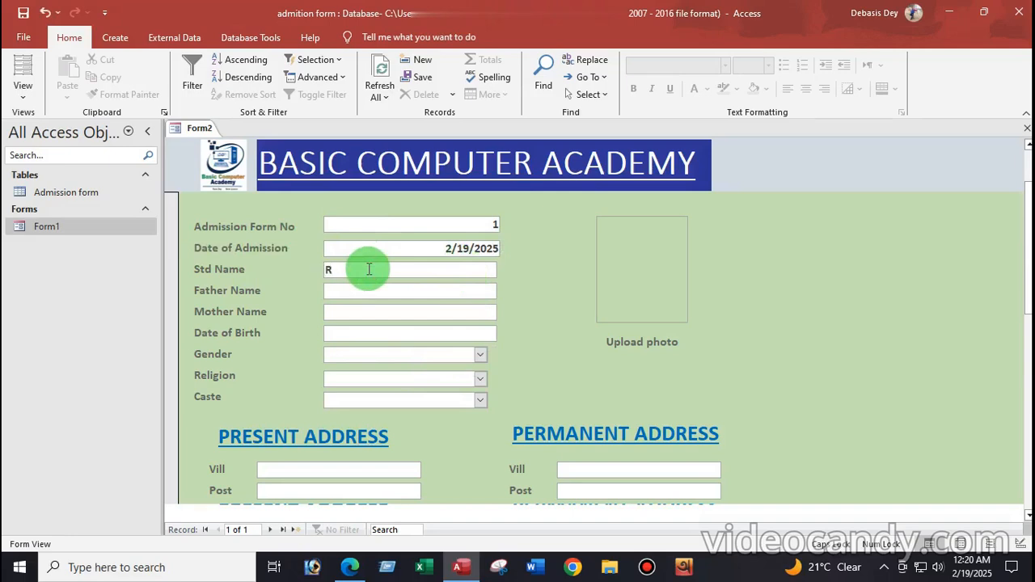
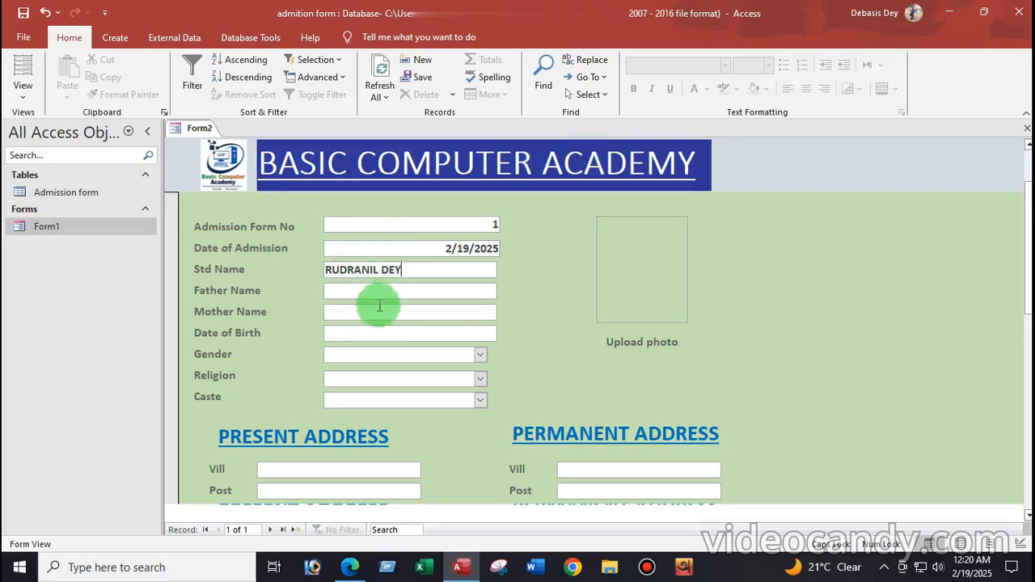
pyautogui.click(351, 294)
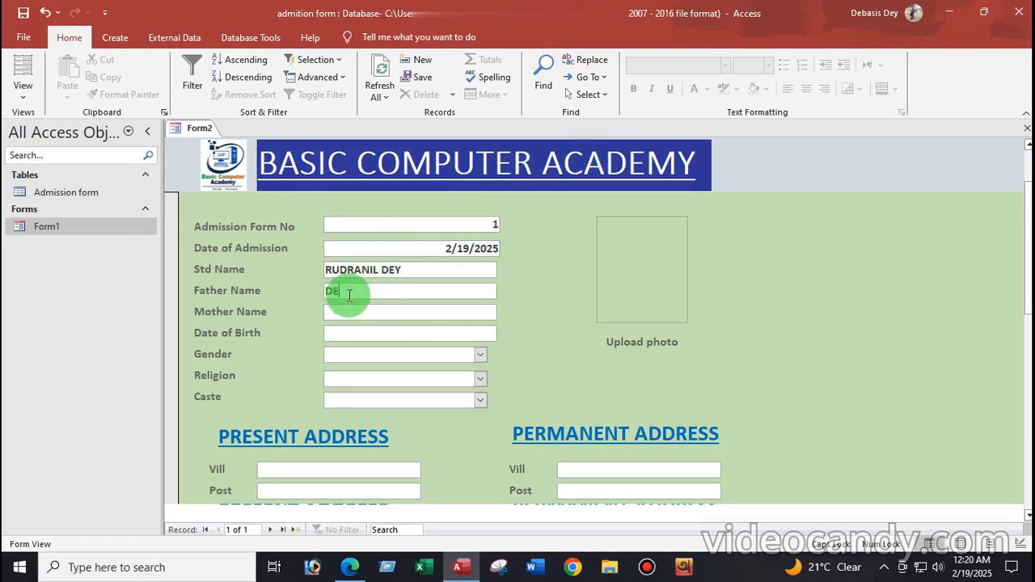
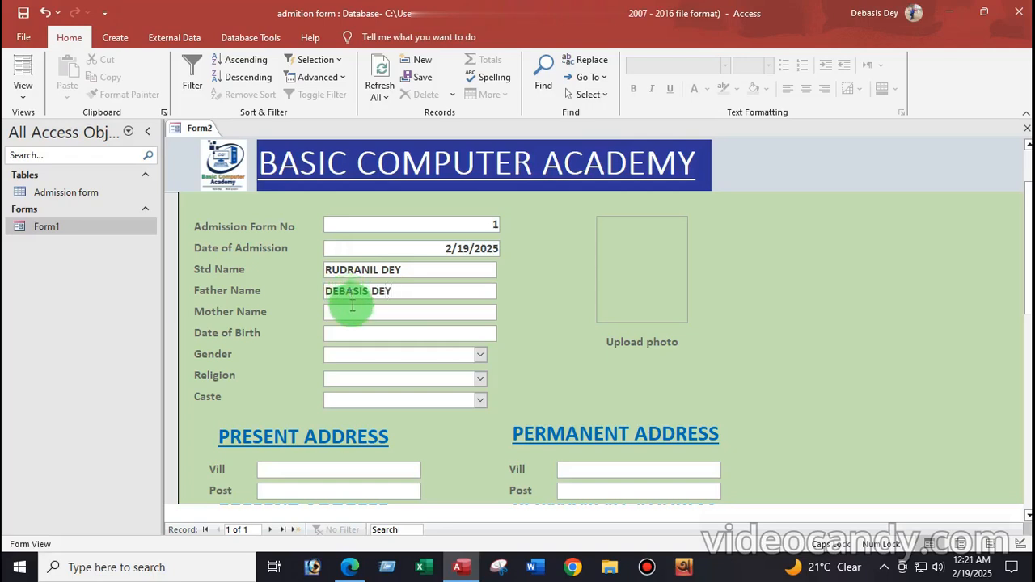
pyautogui.click(349, 315)
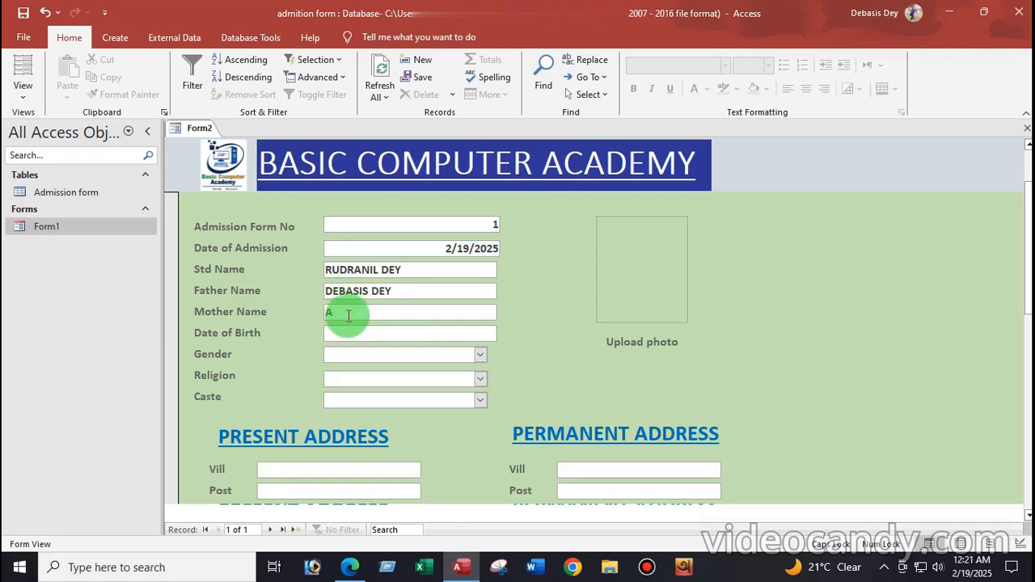
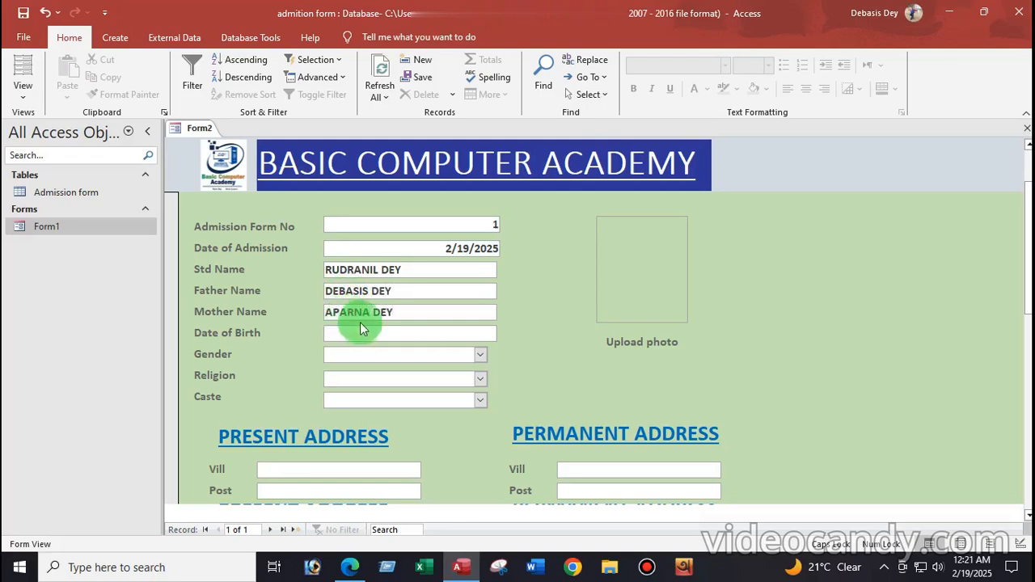
pyautogui.click(351, 331)
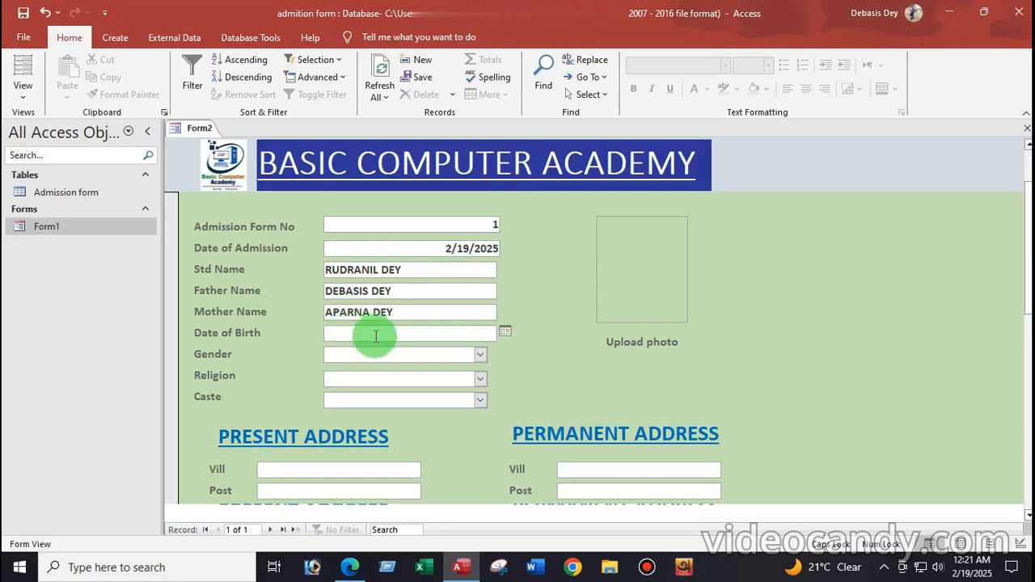
# Set Date of Birth to 10/2/2022 by stepping the calendar back to October 2022
pyautogui.click(505, 331)
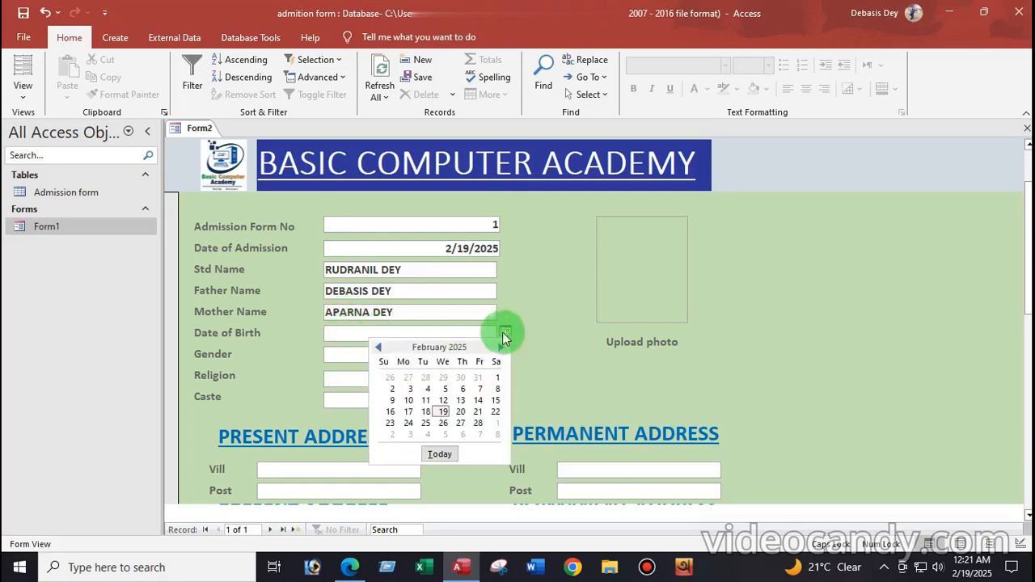
pyautogui.click(377, 348)
pyautogui.click(377, 348)
pyautogui.click(378, 347)
pyautogui.click(378, 348)
pyautogui.doubleClick(378, 348)
pyautogui.doubleClick(377, 348)
pyautogui.tripleClick(377, 348)
pyautogui.doubleClick(378, 347)
pyautogui.click(378, 347)
pyautogui.tripleClick(377, 348)
pyautogui.doubleClick(378, 348)
pyautogui.doubleClick(378, 348)
pyautogui.doubleClick(377, 348)
pyautogui.click(378, 348)
pyautogui.click(378, 348)
pyautogui.click(377, 347)
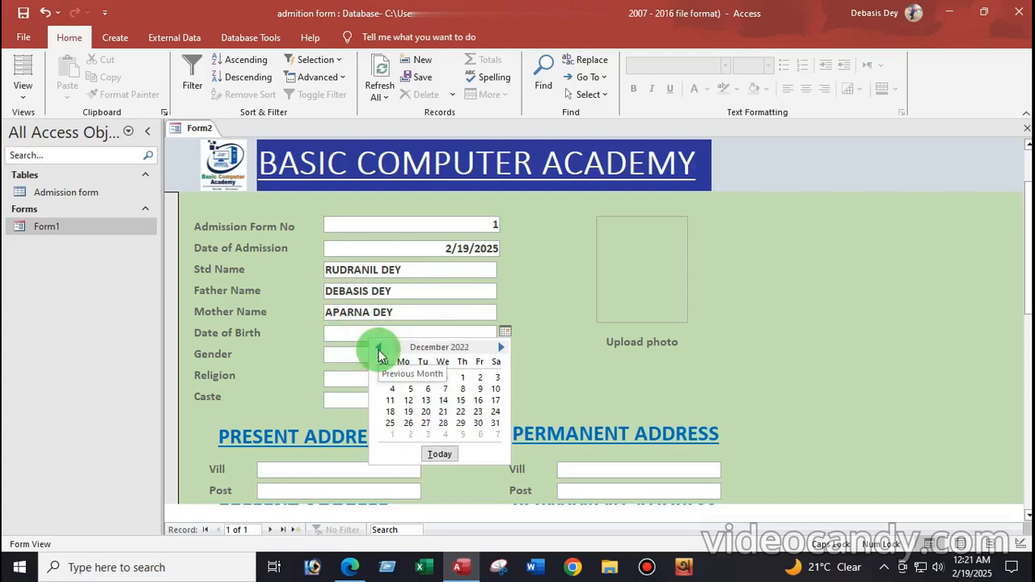
pyautogui.click(377, 347)
pyautogui.click(377, 348)
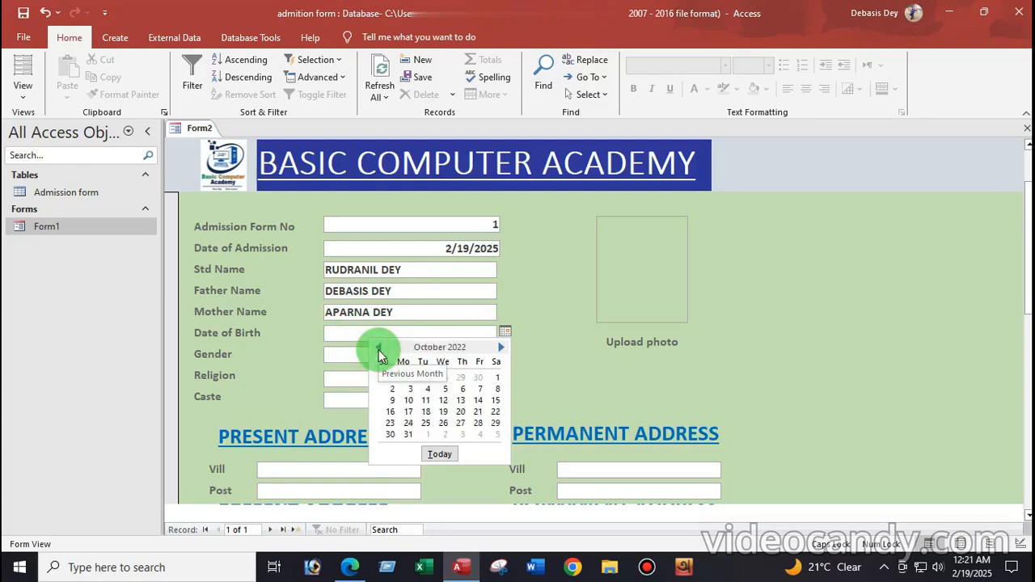
pyautogui.click(392, 389)
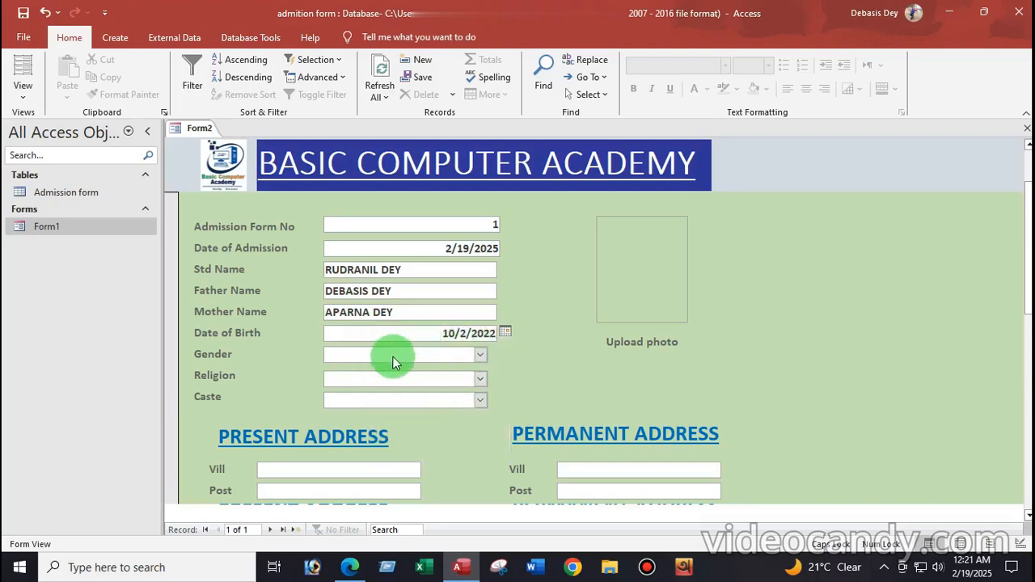
# Choose Gender male, Religion Hindu and Caste Gen
pyautogui.click(360, 354)
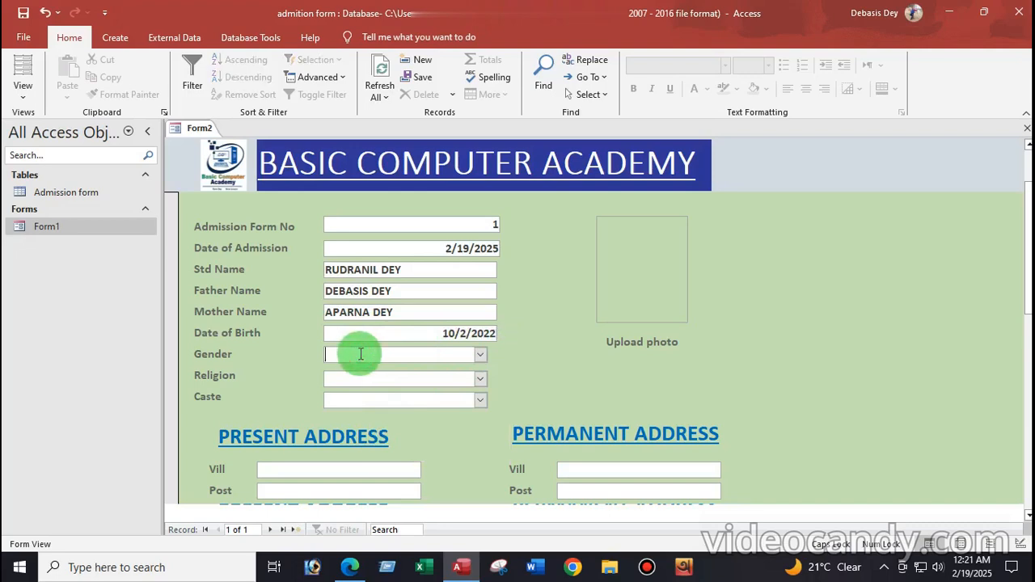
pyautogui.click(479, 356)
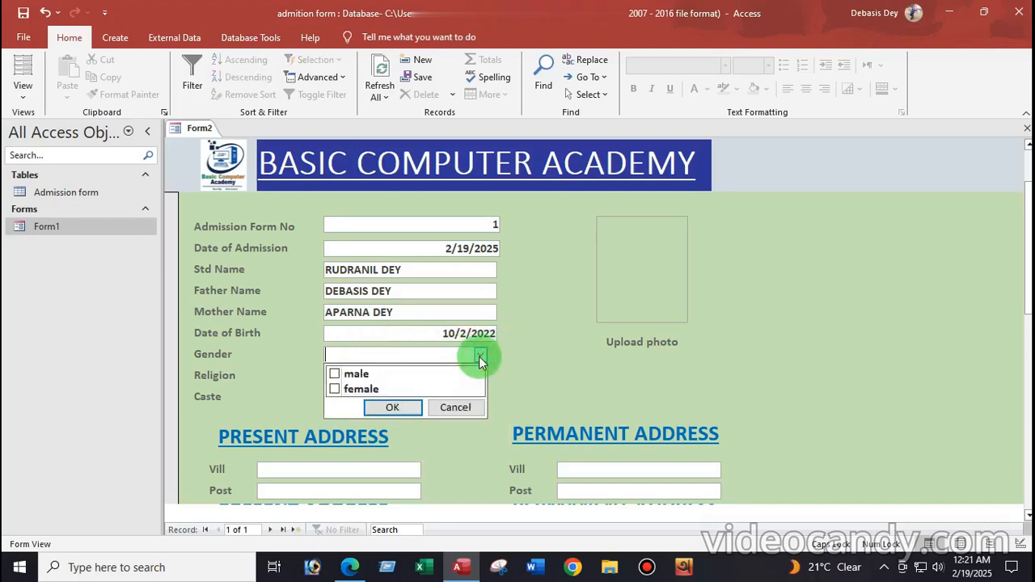
pyautogui.click(335, 373)
pyautogui.click(397, 410)
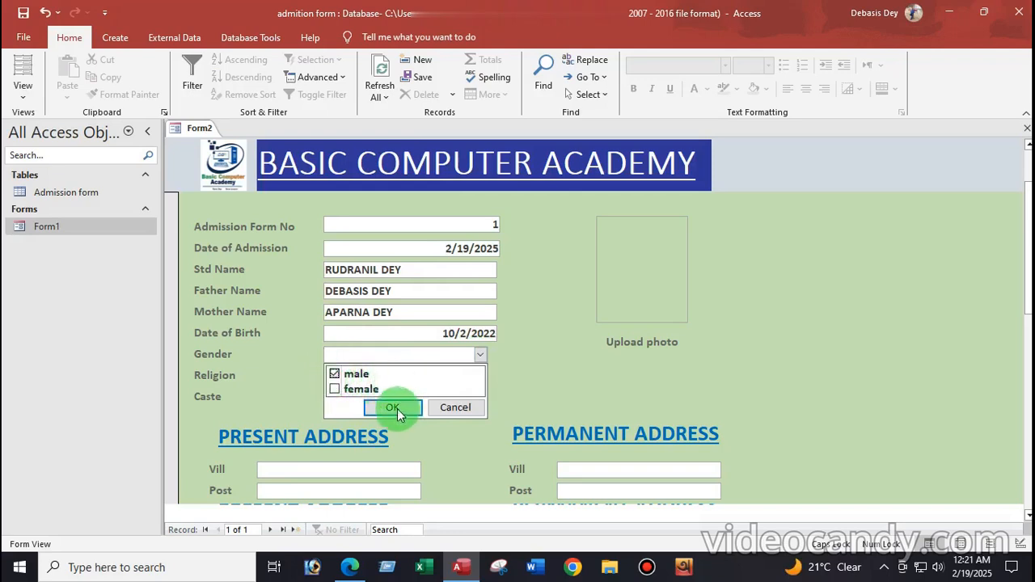
pyautogui.click(380, 356)
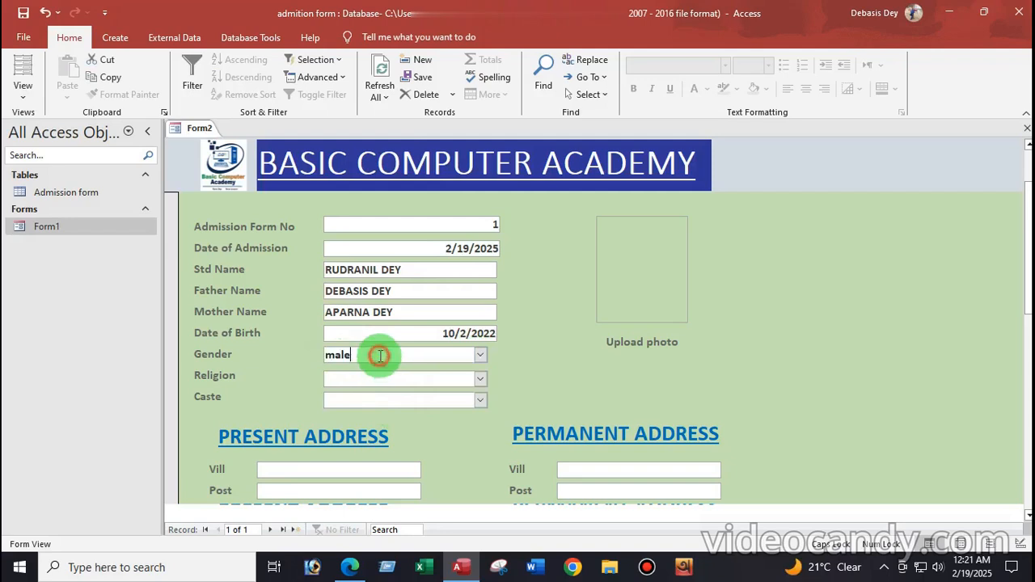
pyautogui.click(481, 379)
pyautogui.click(346, 400)
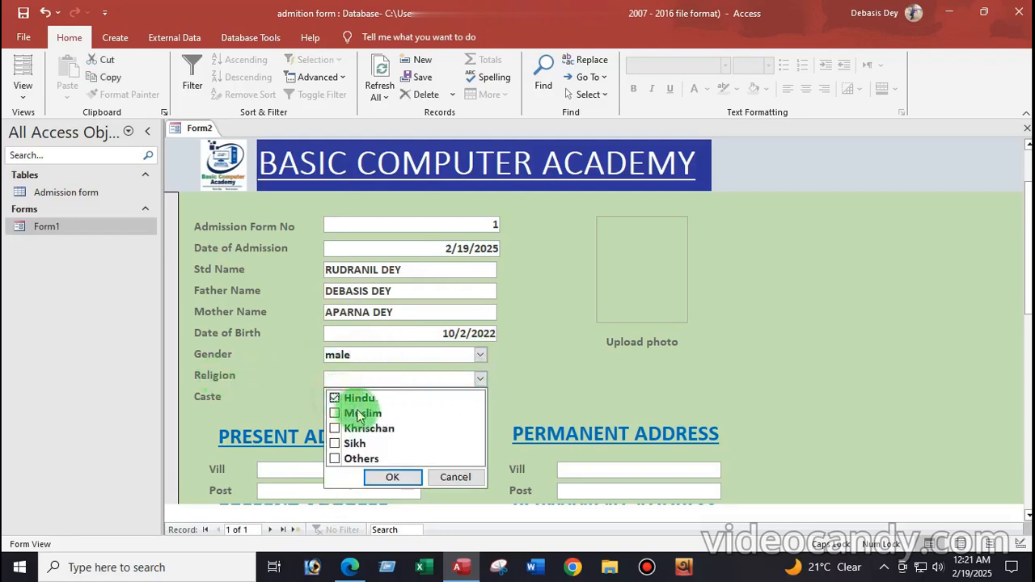
pyautogui.click(391, 478)
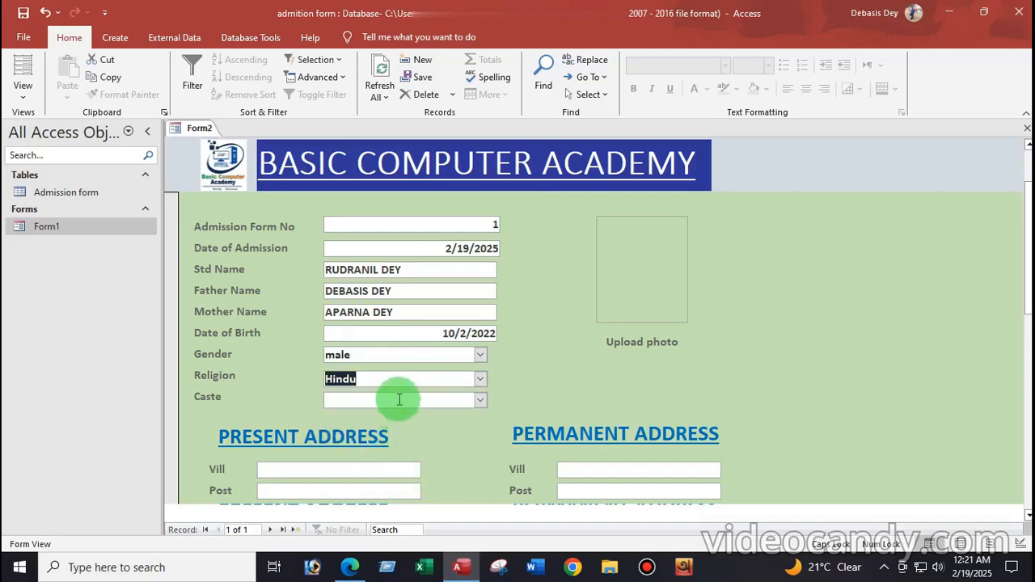
pyautogui.click(483, 403)
pyautogui.click(338, 419)
pyautogui.click(392, 483)
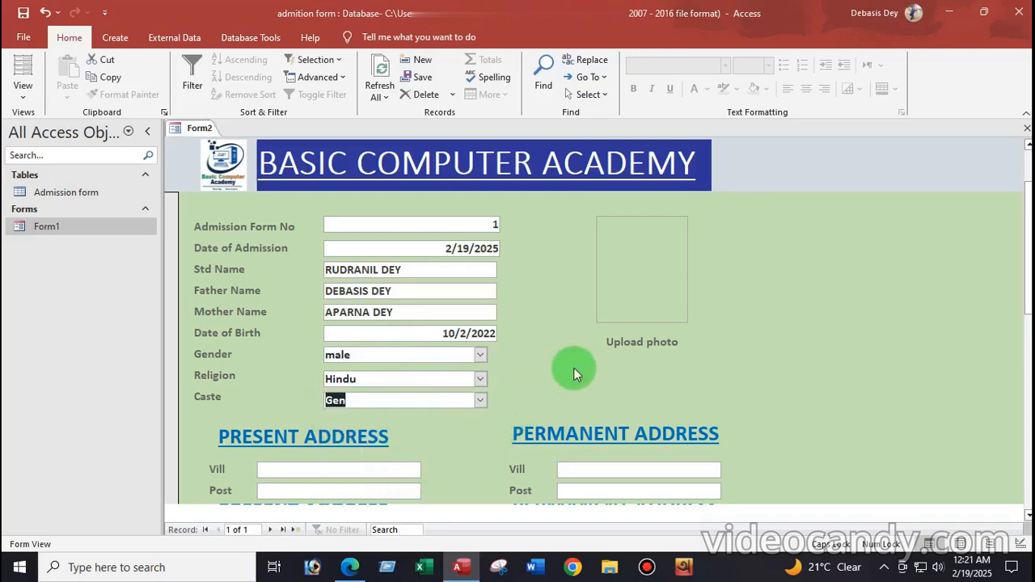
pyautogui.click(624, 340)
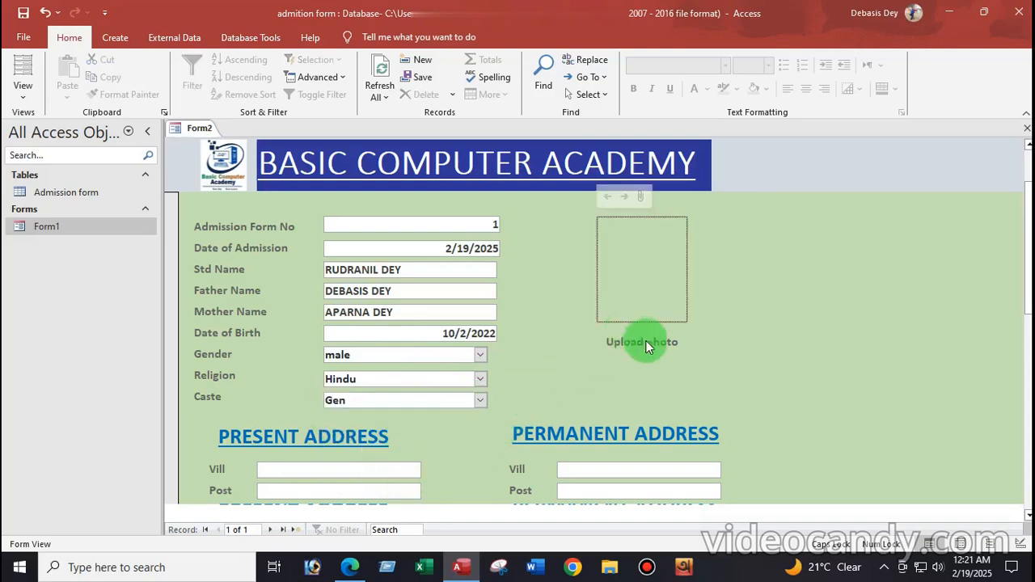
# Attach the Desktop image 'sona single copy' as the student's photo
pyautogui.click(640, 196)
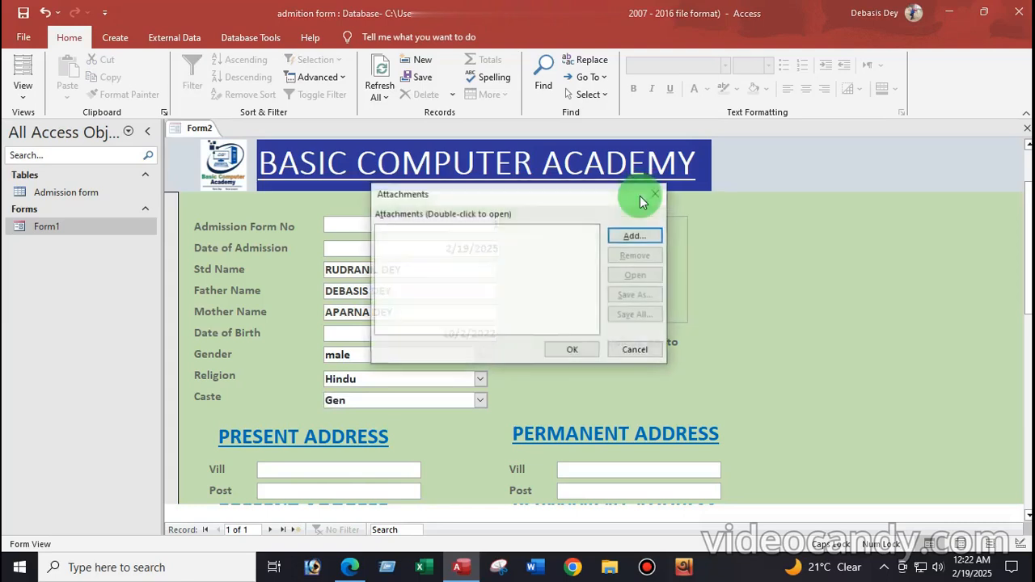
pyautogui.click(631, 236)
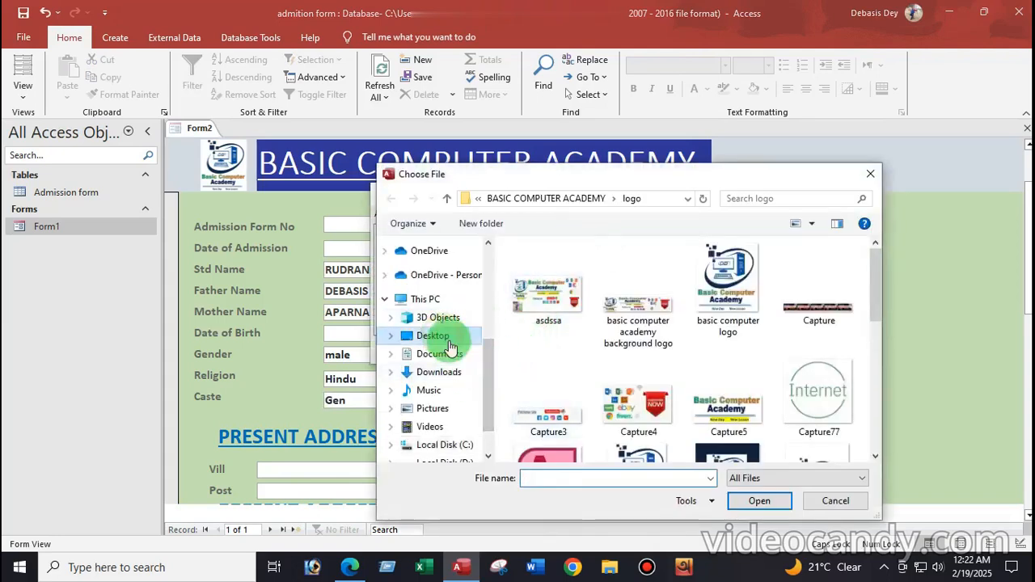
pyautogui.click(449, 346)
pyautogui.click(835, 356)
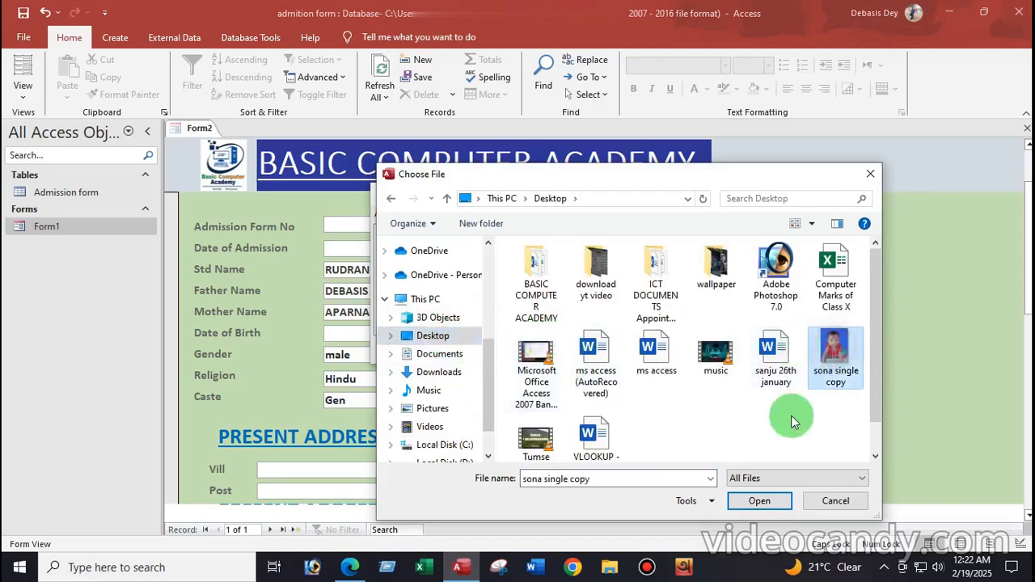
pyautogui.click(756, 500)
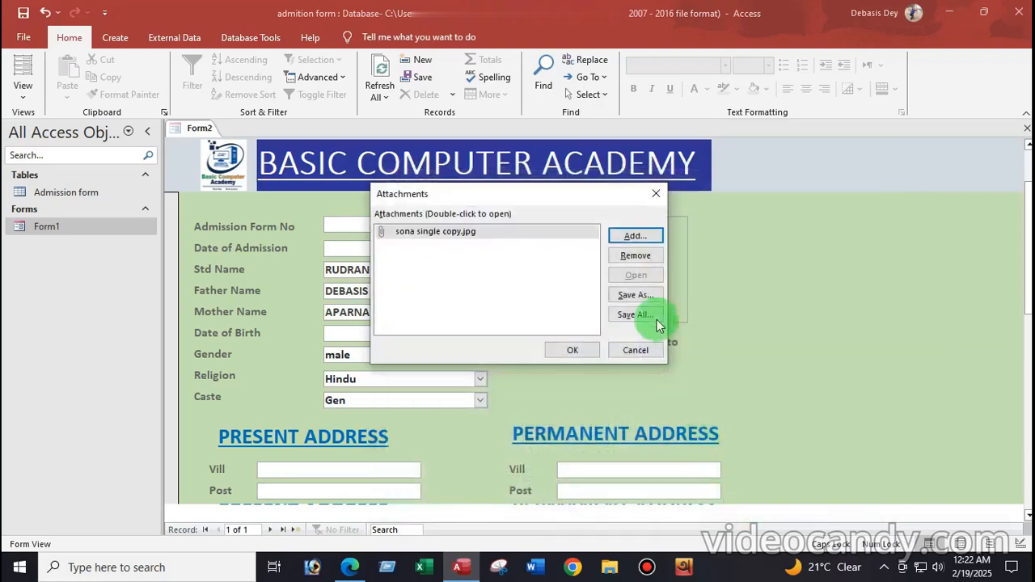
pyautogui.click(567, 351)
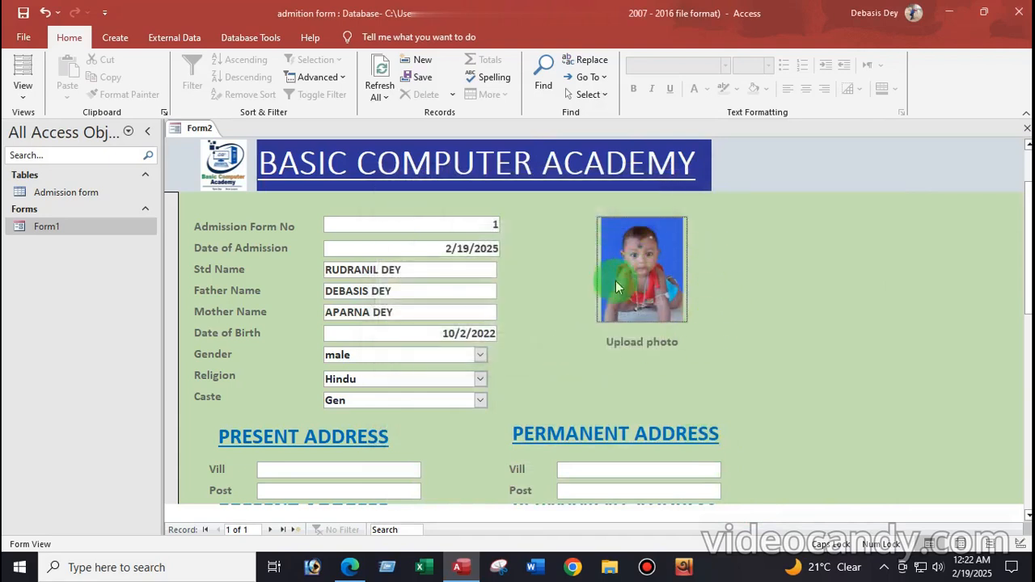
pyautogui.scroll(-2, 441, 368)
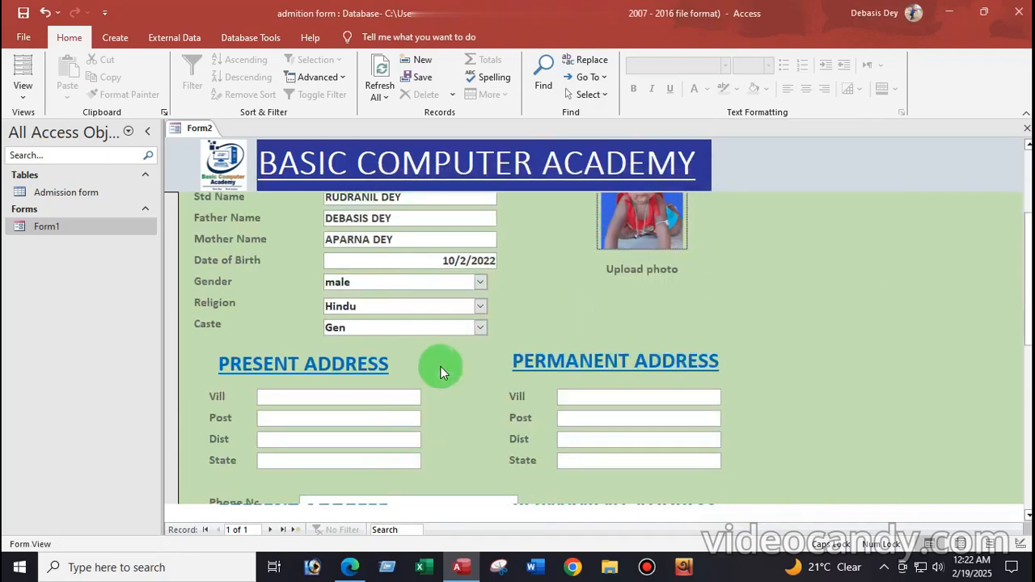
pyautogui.click(279, 401)
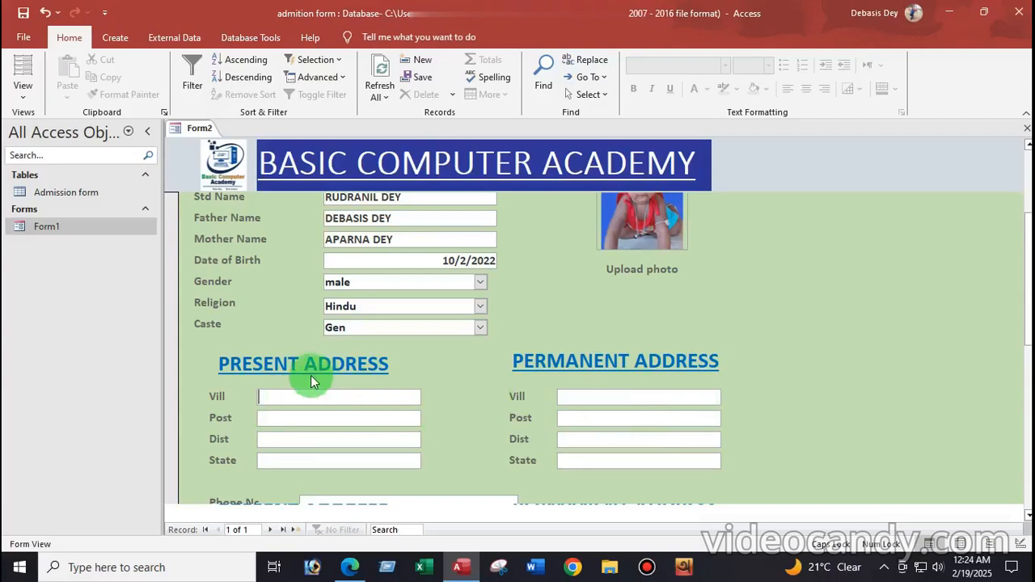
# Fill in the Present Address village, post, district and state so the Permanent Address copies them
pyautogui.write('KALNA')
pyautogui.click(301, 416)
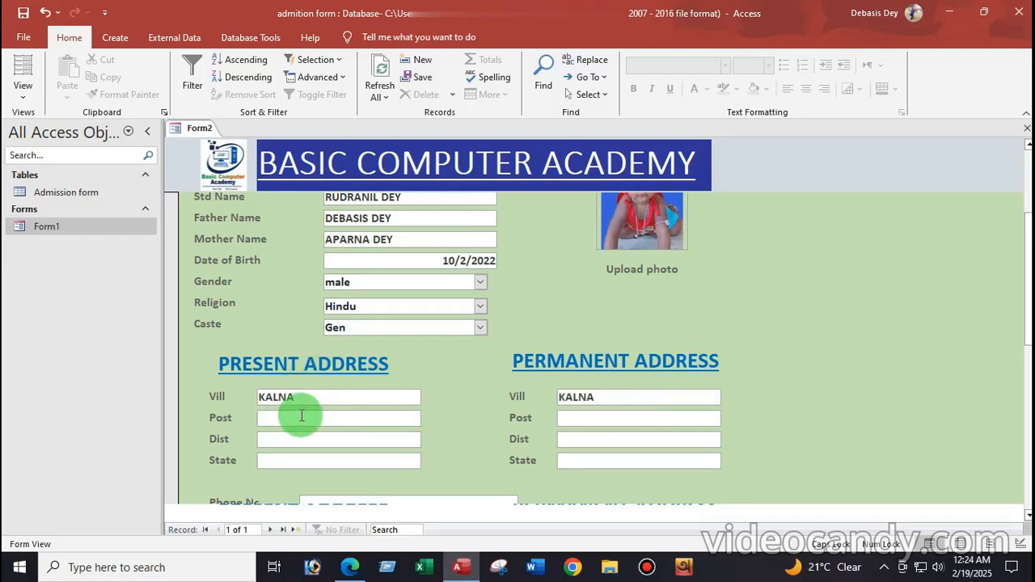
pyautogui.write('KALNA')
pyautogui.click(295, 439)
pyautogui.write('PURBA')
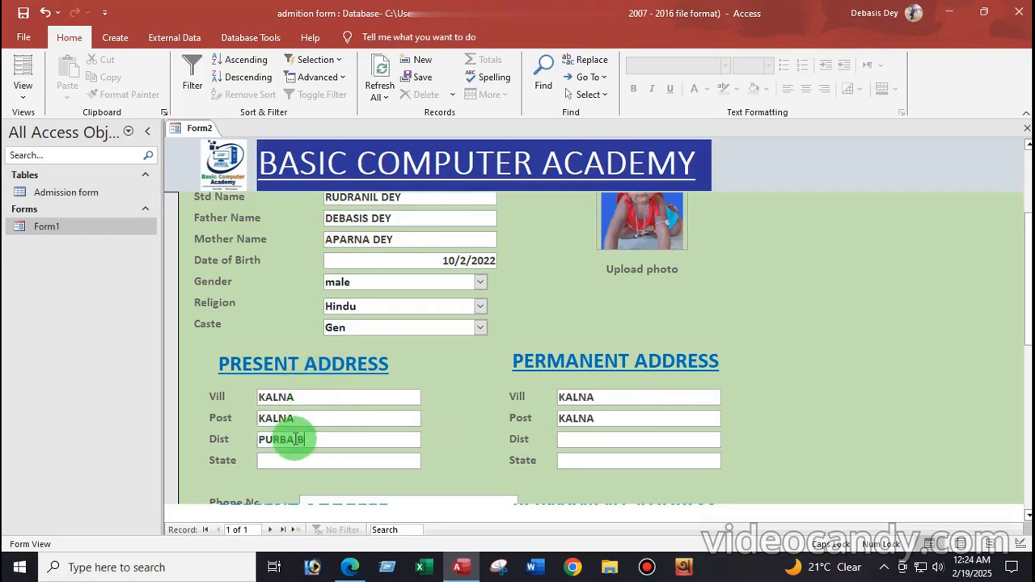
pyautogui.write('BARDHAMAN')
pyautogui.click(283, 463)
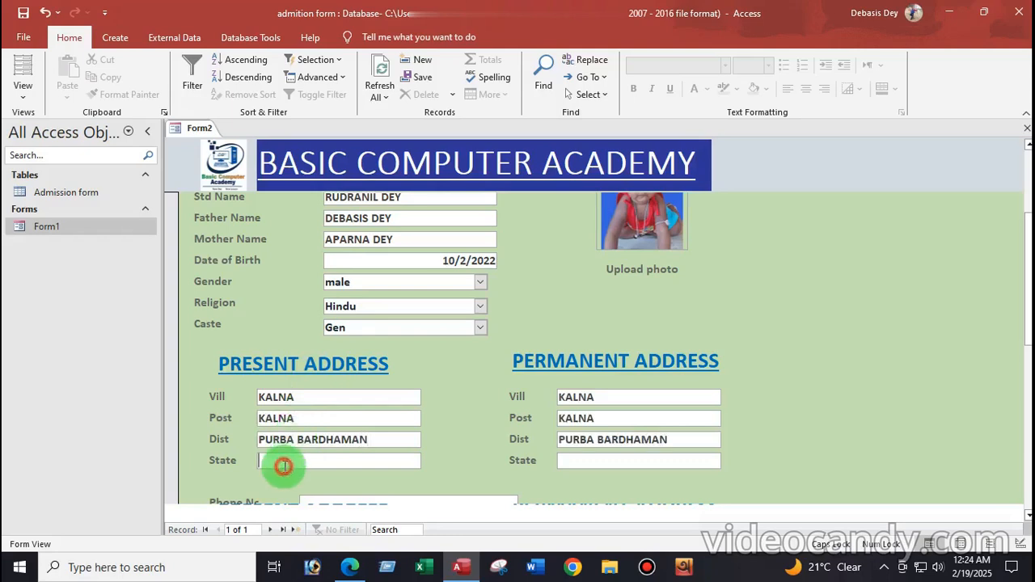
pyautogui.write('WES')
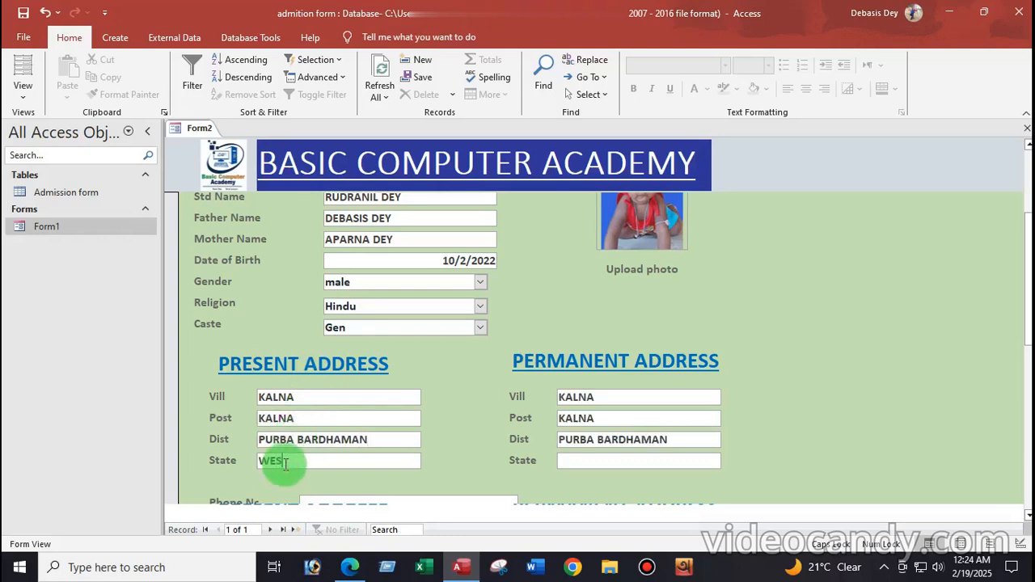
pyautogui.write('T BENGAL')
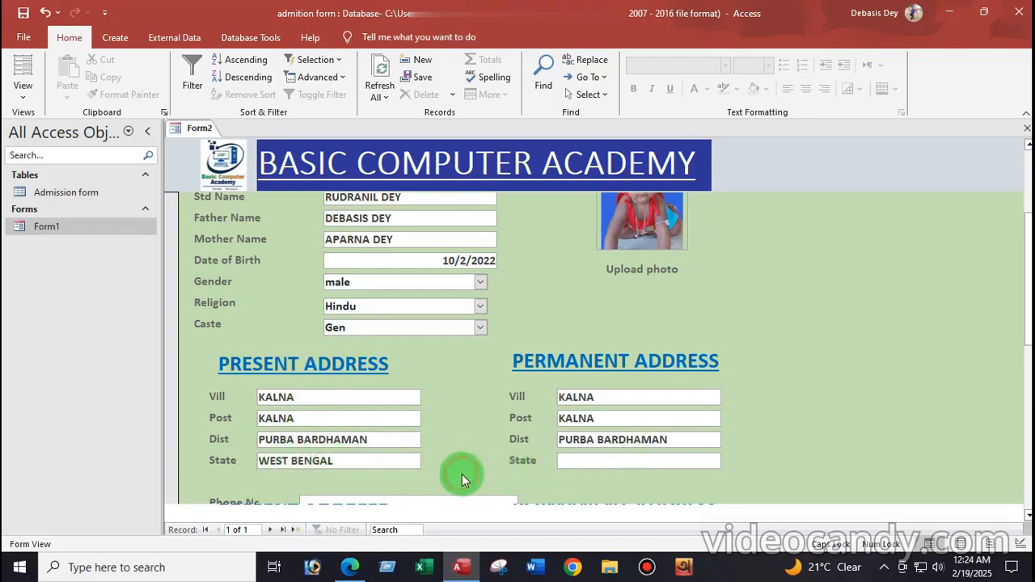
pyautogui.click(580, 458)
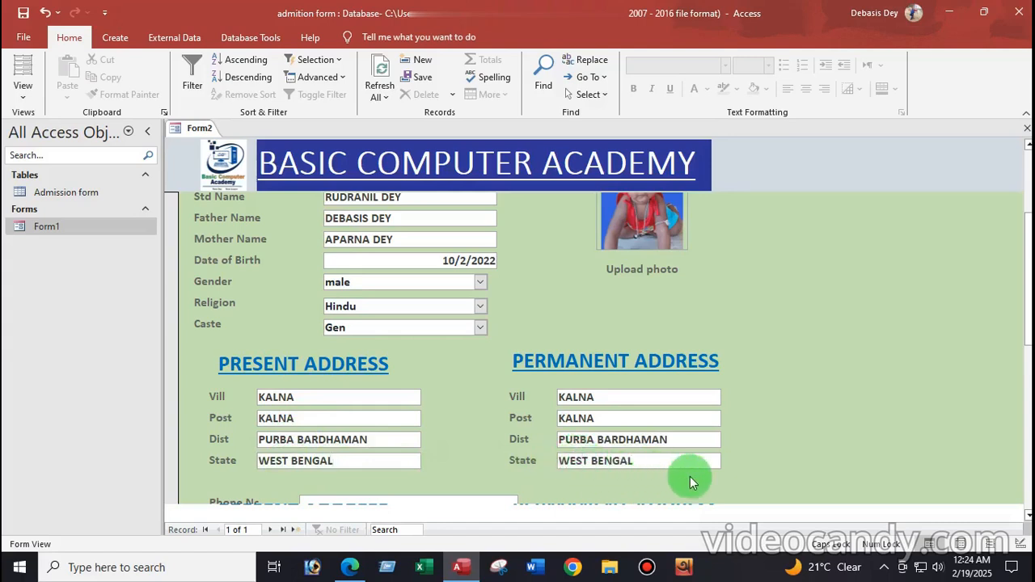
pyautogui.click(596, 396)
pyautogui.scroll(-2, 841, 429)
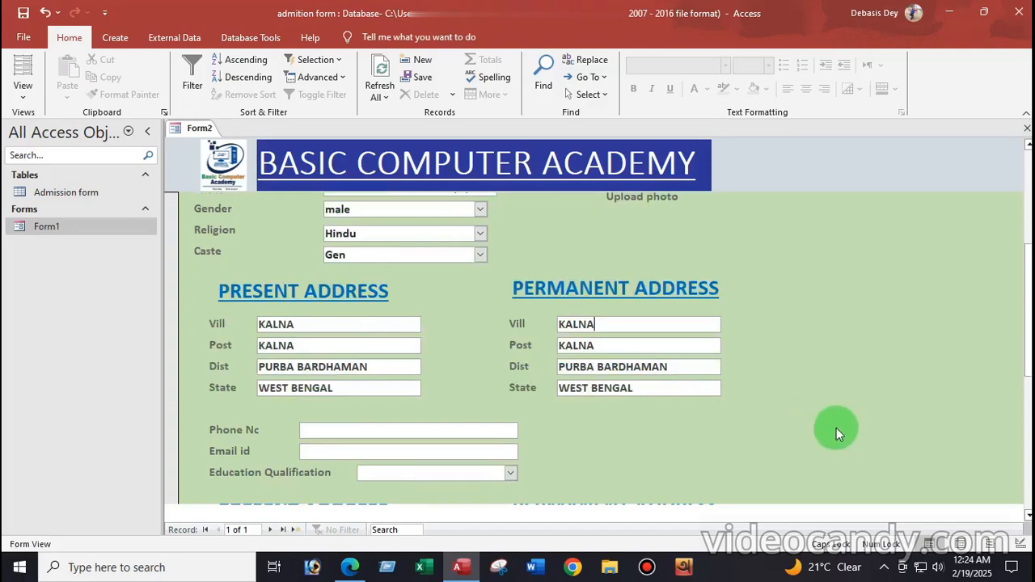
# Enter the student's phone number and lowercase email address
pyautogui.click(350, 358)
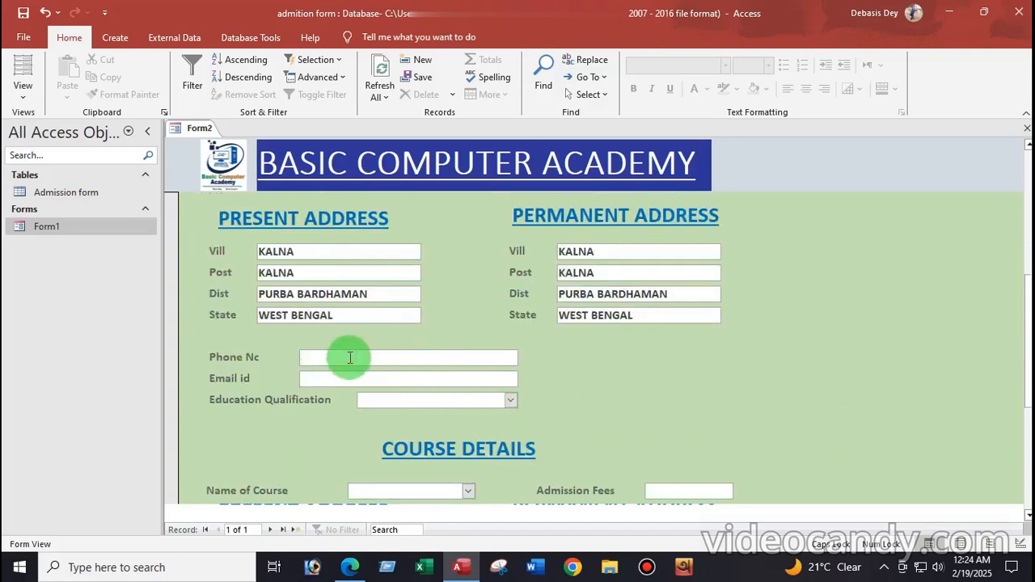
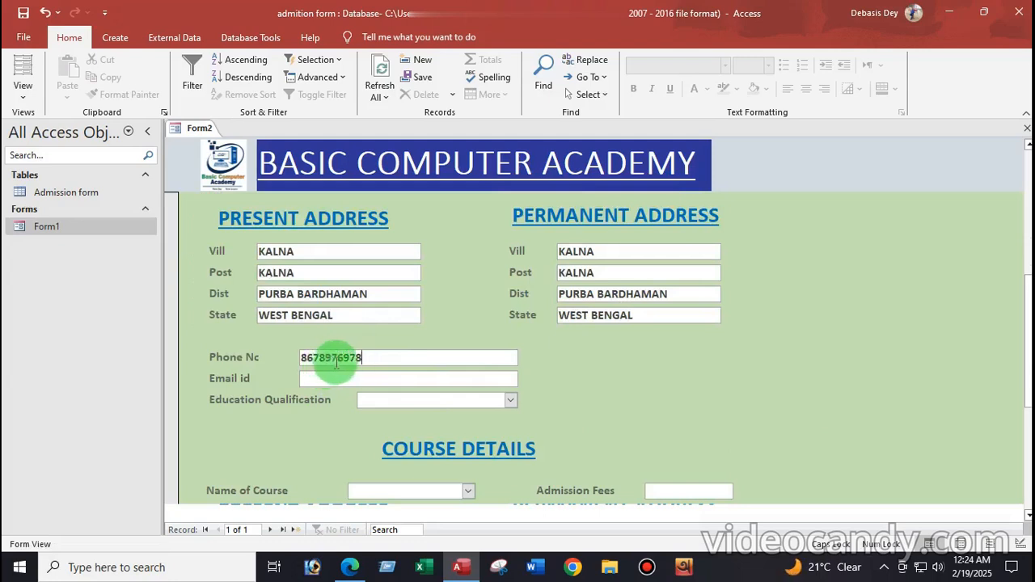
pyautogui.click(330, 378)
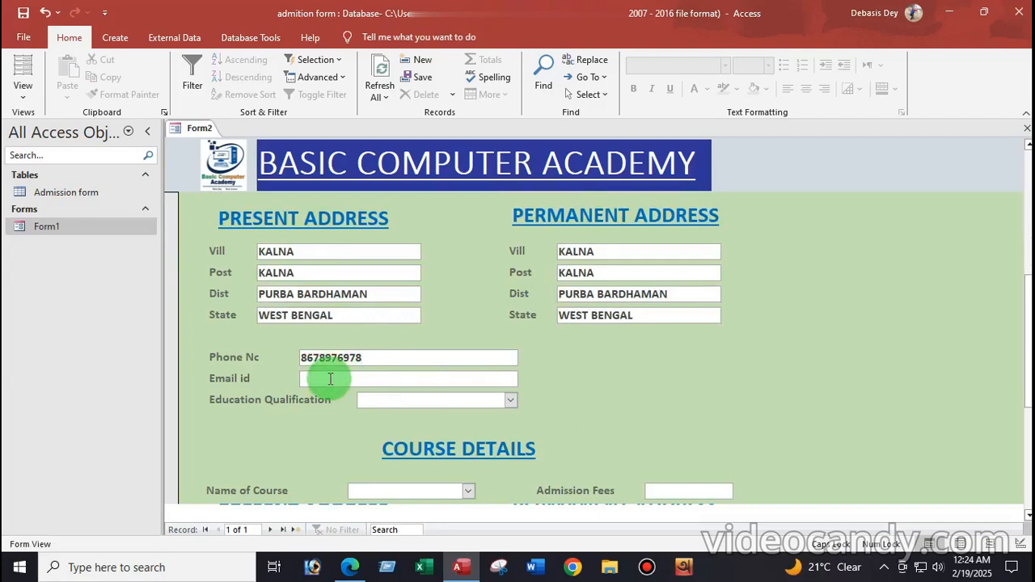
pyautogui.press('capslock')
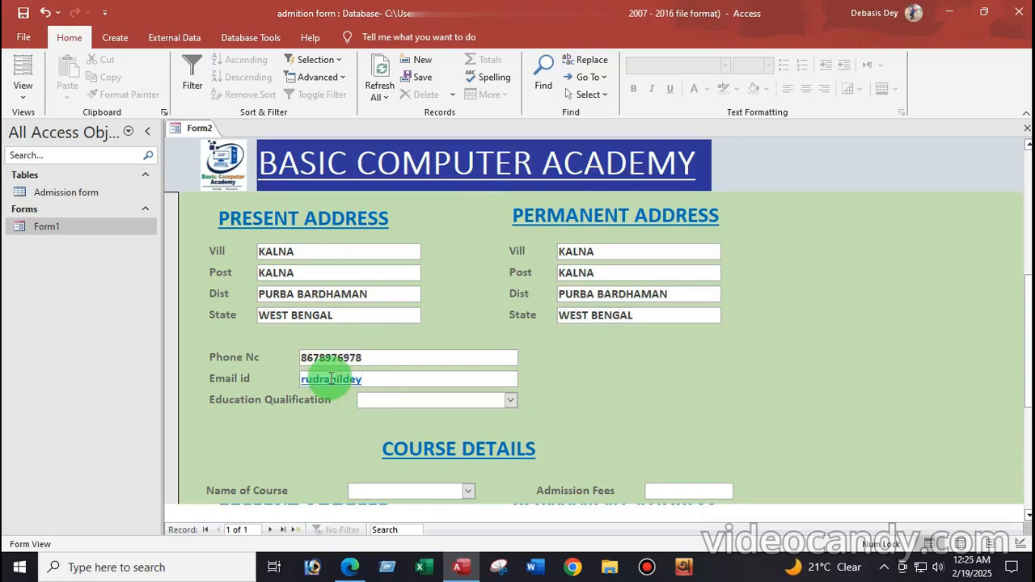
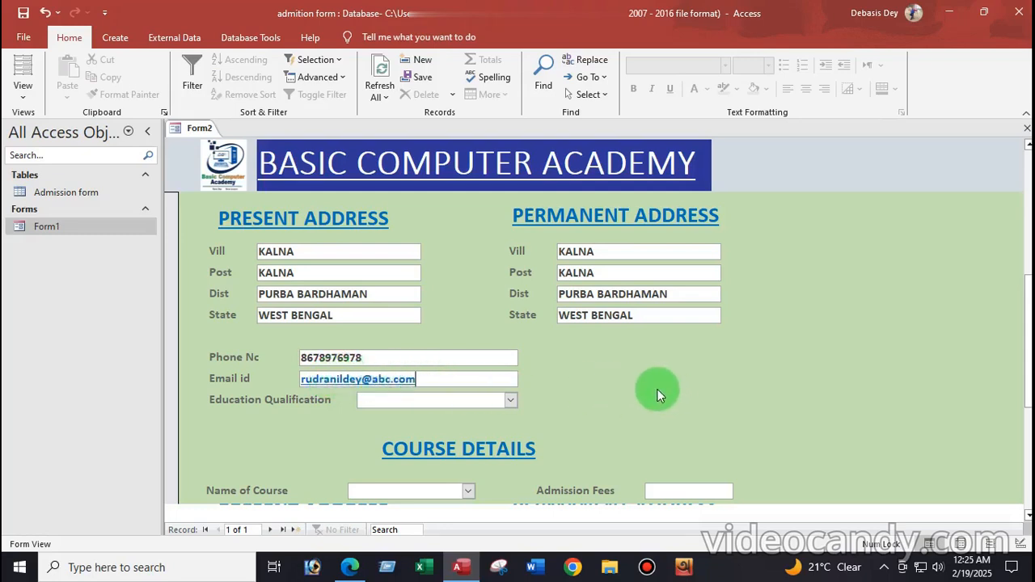
pyautogui.click(511, 401)
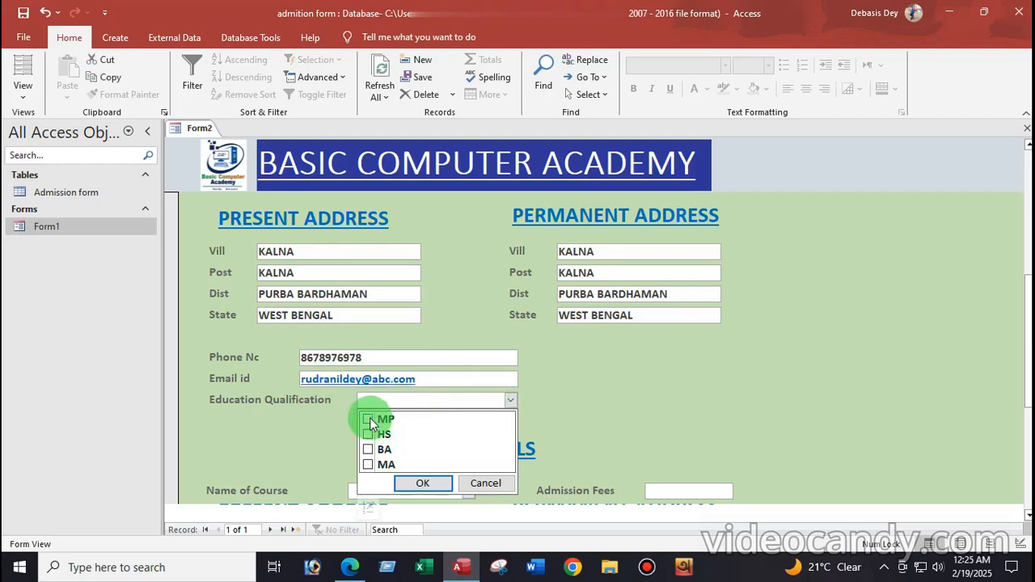
# Choose Education Qualification MA, Name of Course DITA and Course Duration 1 Year
pyautogui.click(367, 464)
pyautogui.click(424, 483)
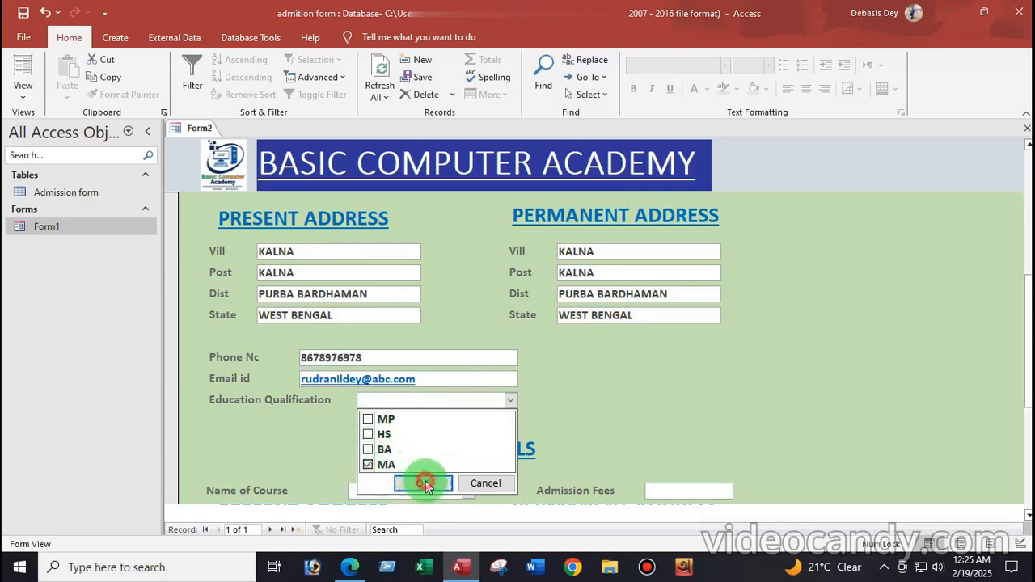
pyautogui.scroll(-2, 566, 407)
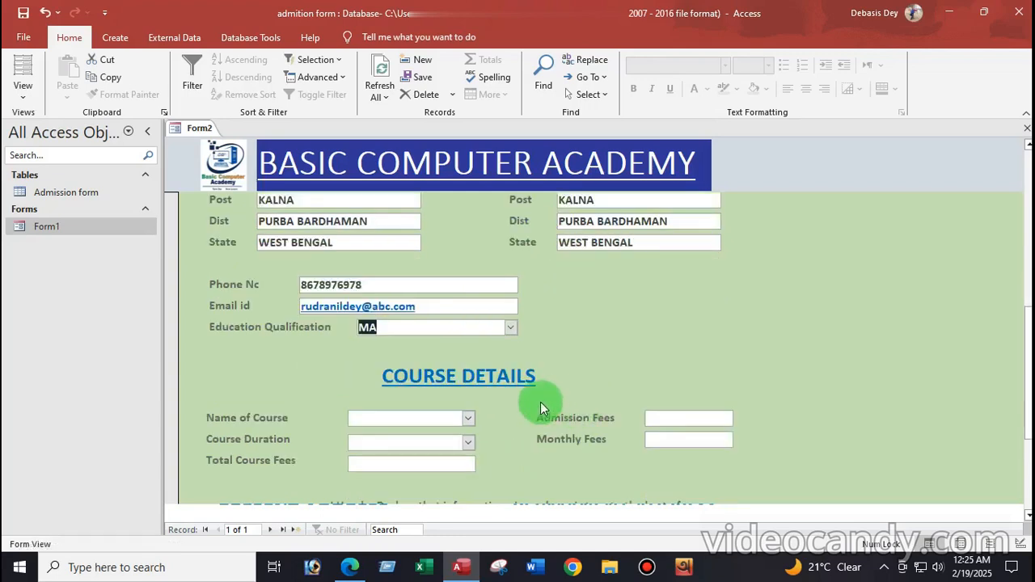
pyautogui.click(468, 418)
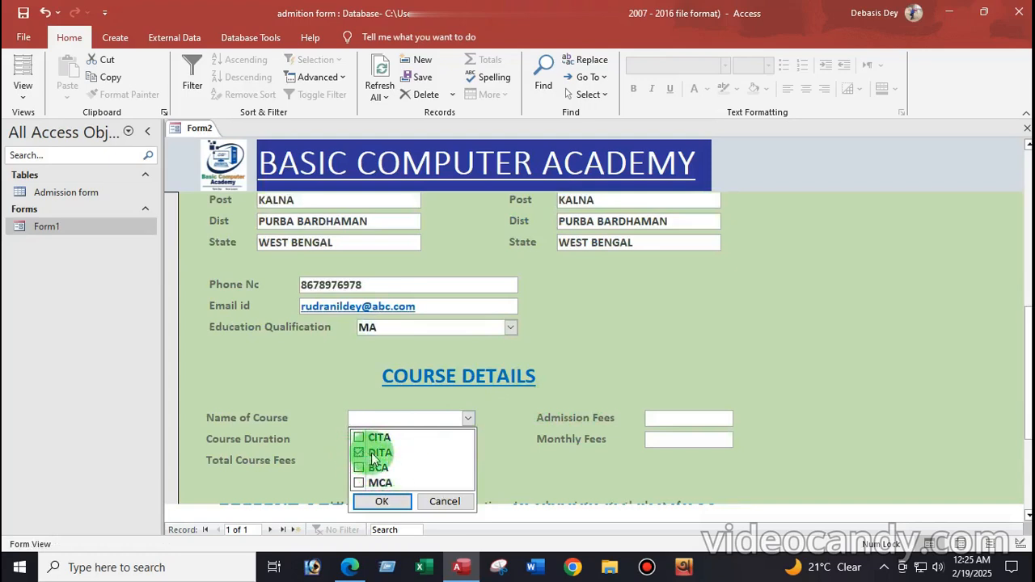
pyautogui.click(382, 501)
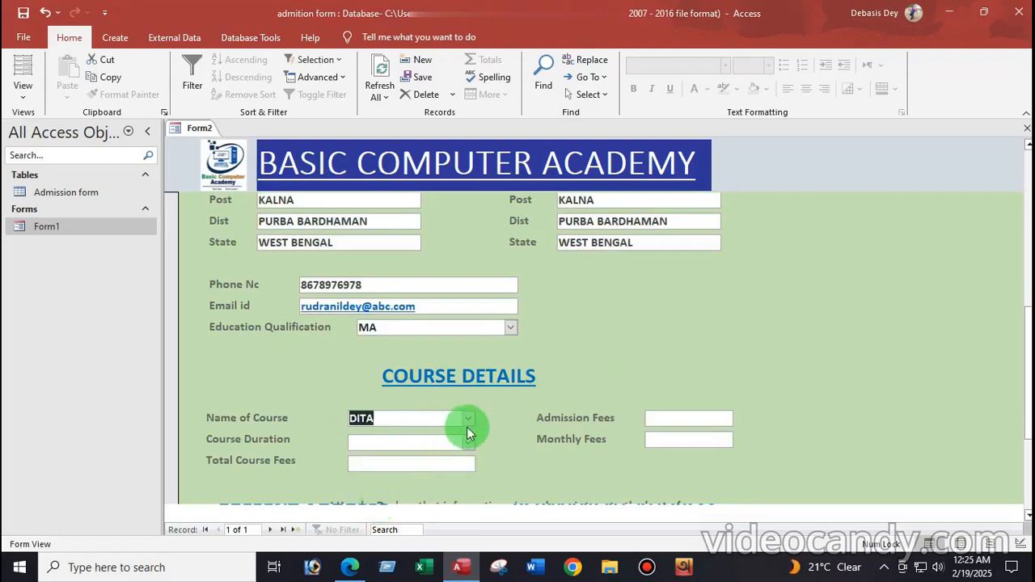
pyautogui.click(468, 443)
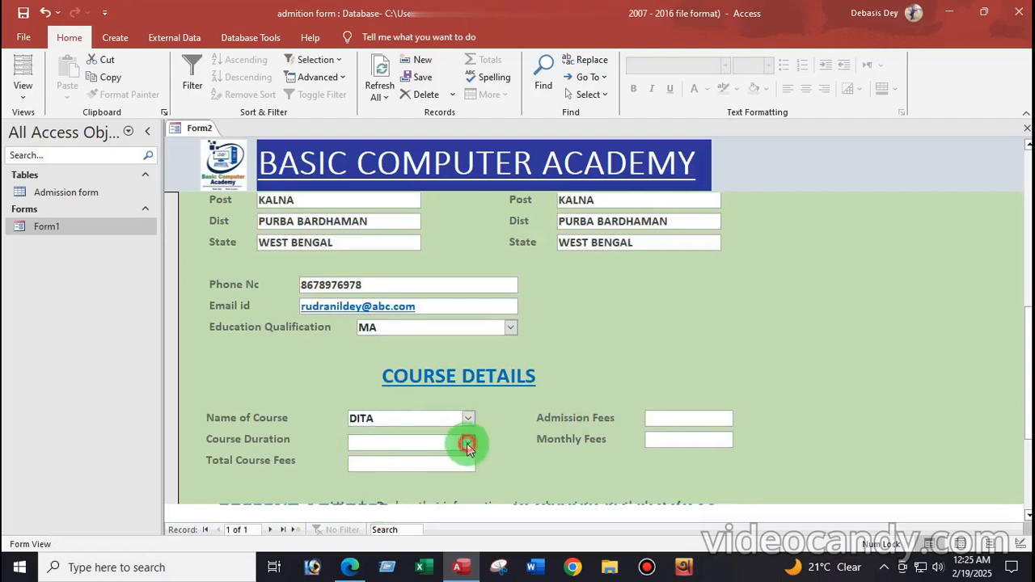
pyautogui.click(360, 477)
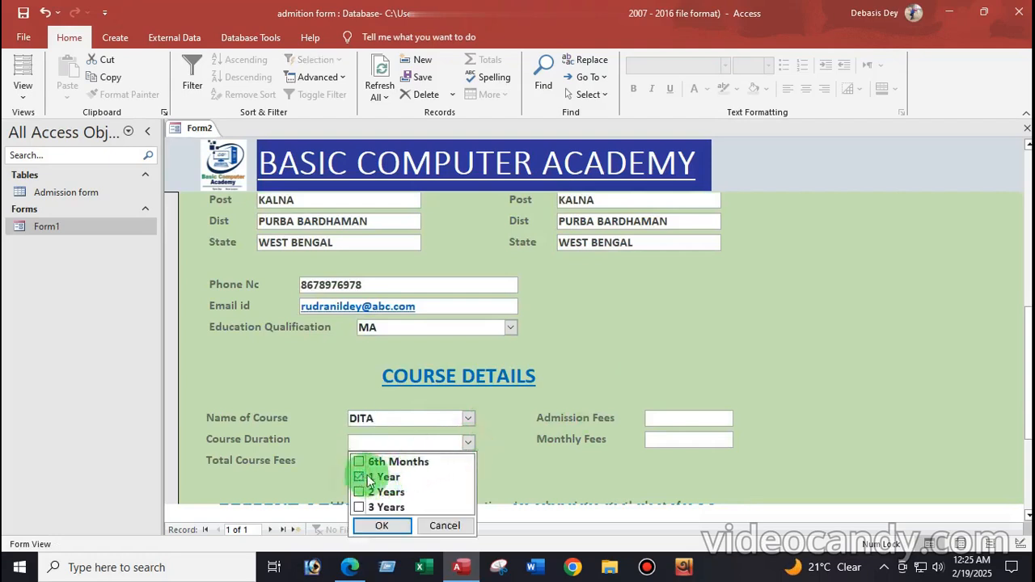
pyautogui.click(385, 526)
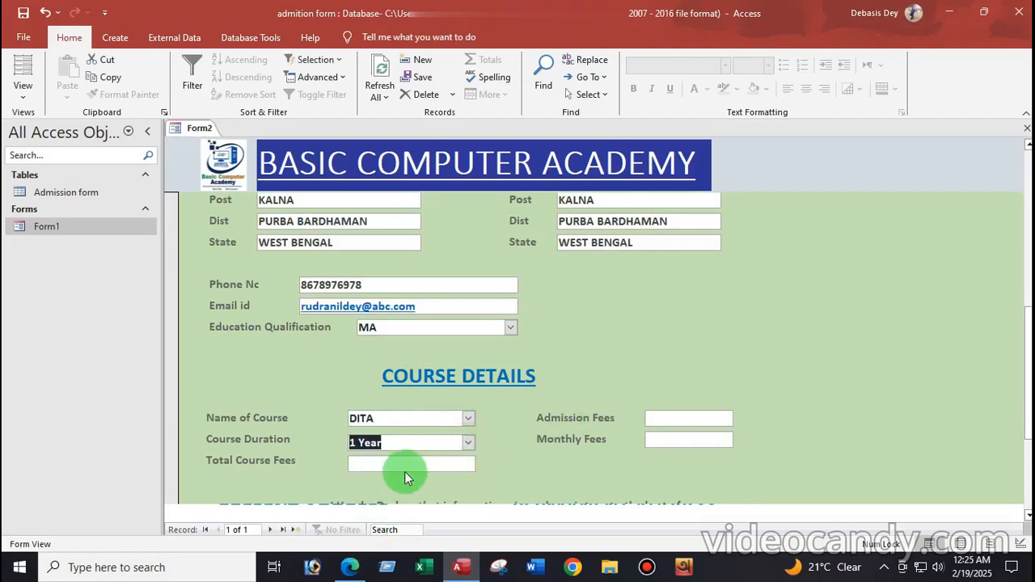
pyautogui.click(452, 463)
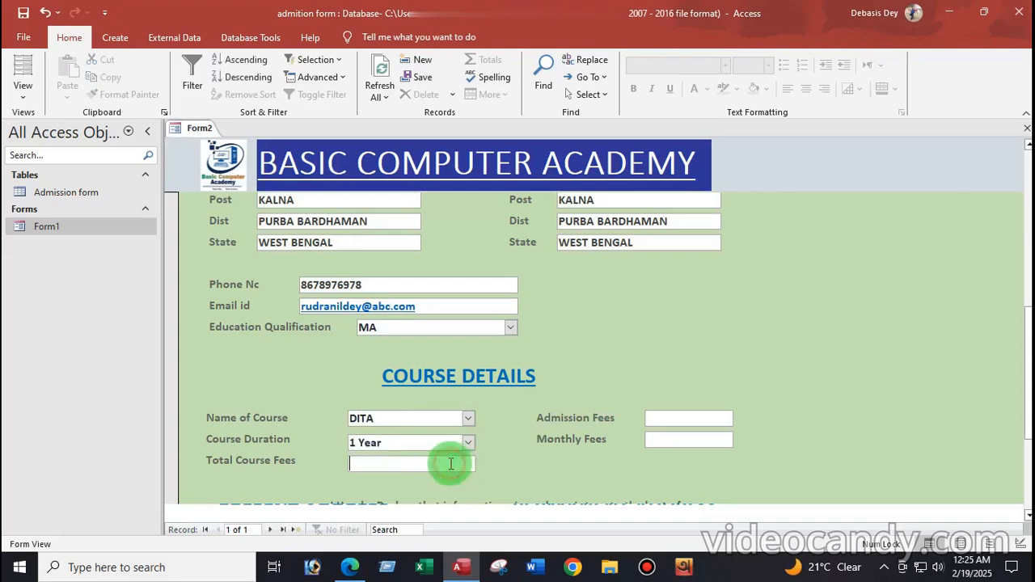
# Enter fees: Total Course Fees 5000, Admission Fees 600, Monthly Fees 400
pyautogui.write('5000')
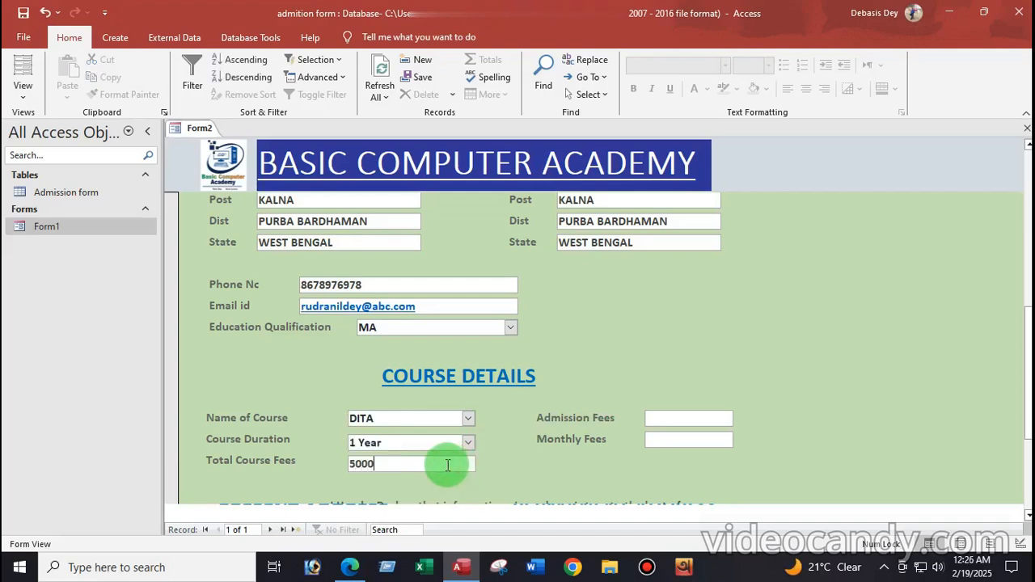
pyautogui.click(668, 419)
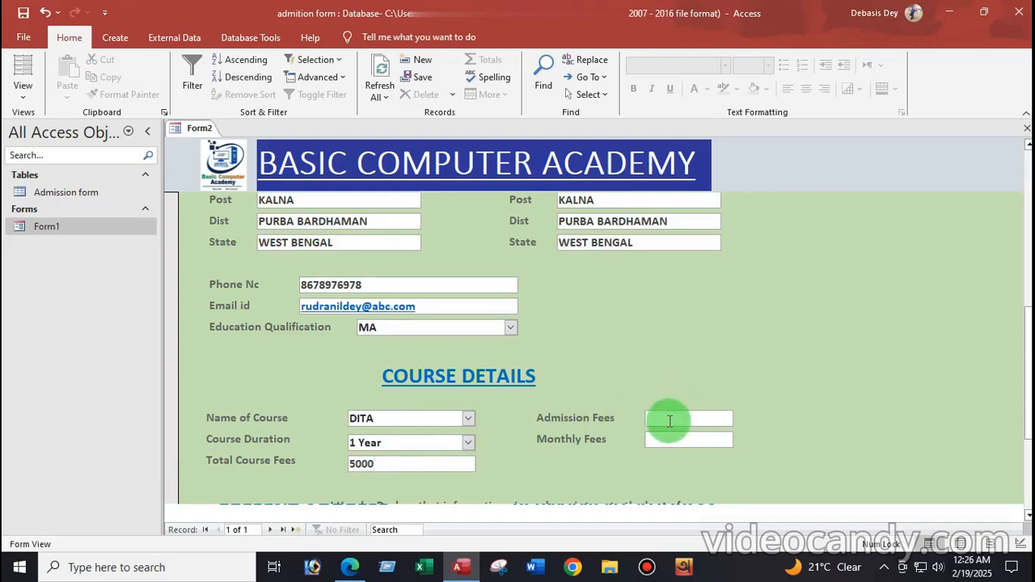
pyautogui.write('600')
pyautogui.click(661, 439)
pyautogui.write('400')
# Tick the declaration agreement and save the completed student record
pyautogui.scroll(-1, 614, 463)
pyautogui.scroll(-1, 612, 462)
pyautogui.click(290, 373)
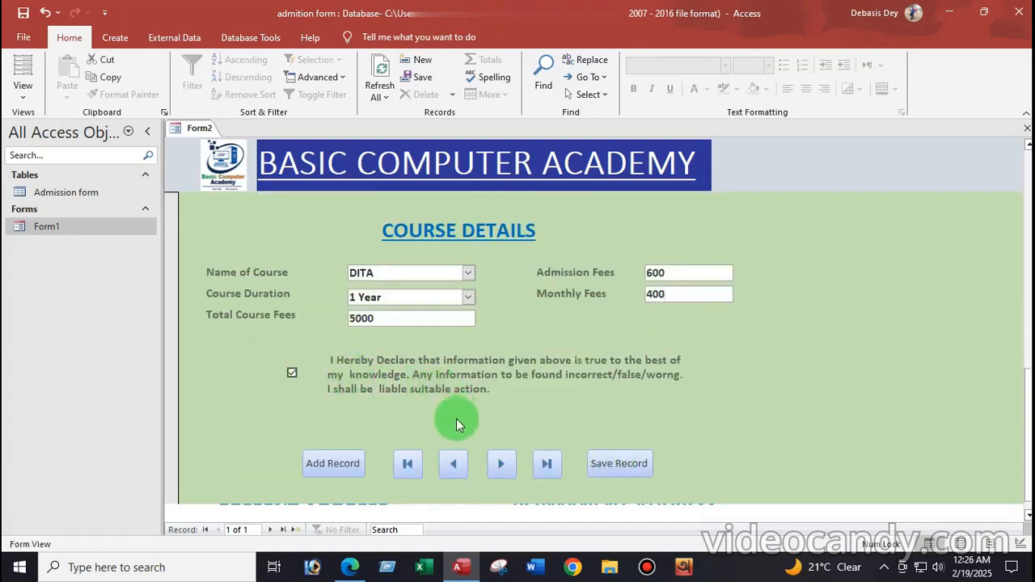
pyautogui.click(618, 464)
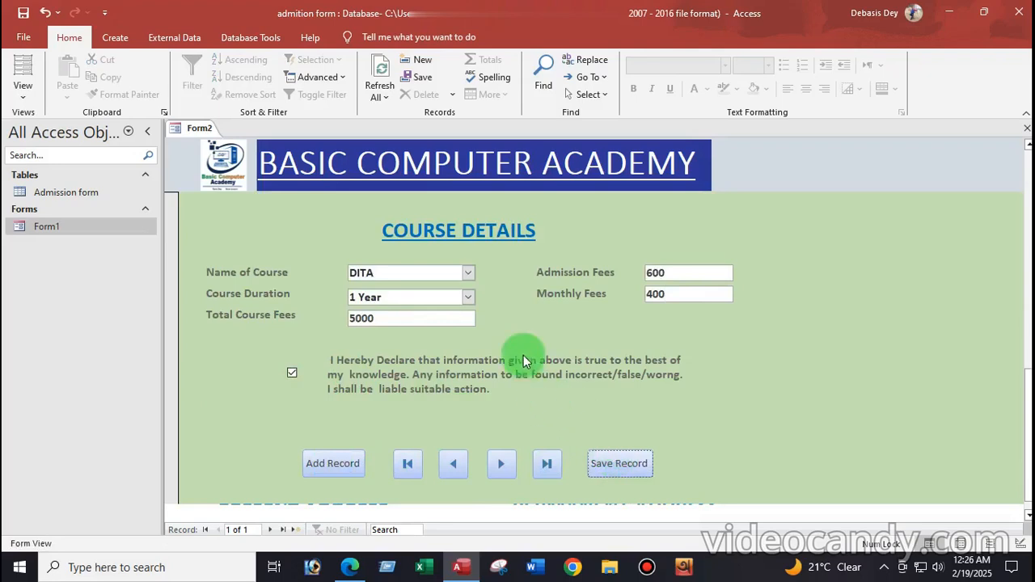
pyautogui.scroll(10, 526, 370)
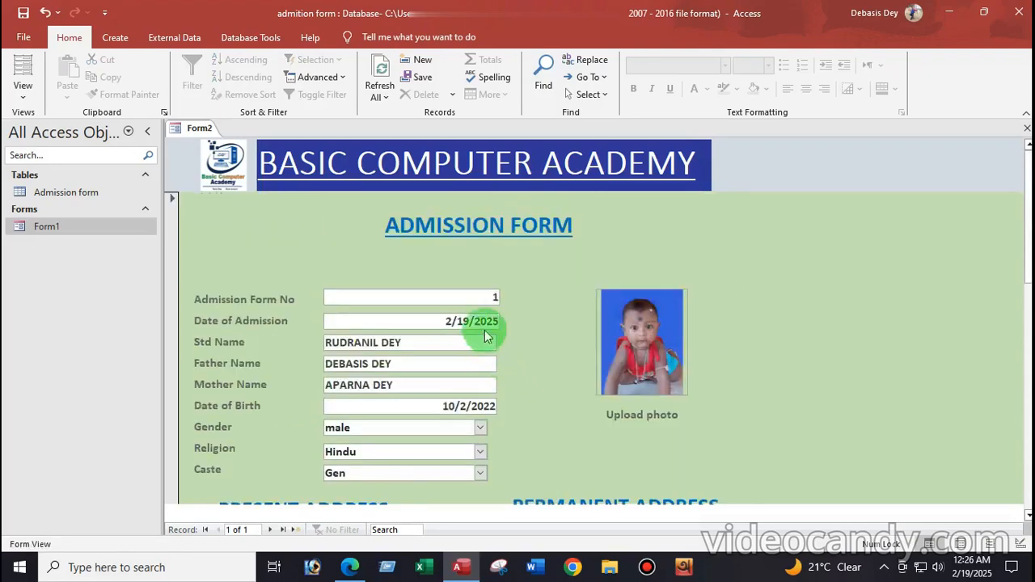
pyautogui.scroll(-8, 485, 335)
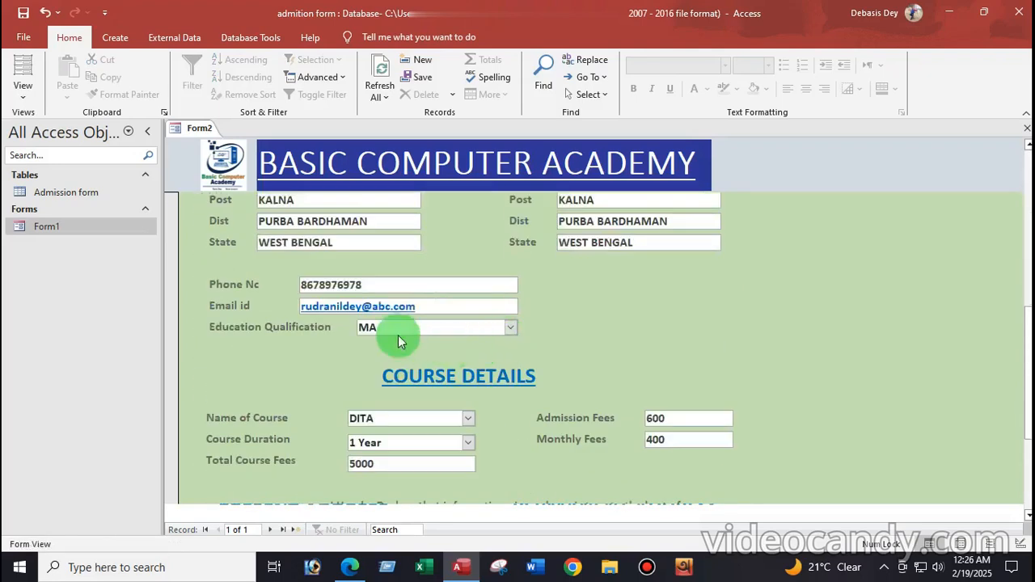
# Open the Admission form table, widen Std Name to full names, then close it keeping layout changes
pyautogui.doubleClick(53, 195)
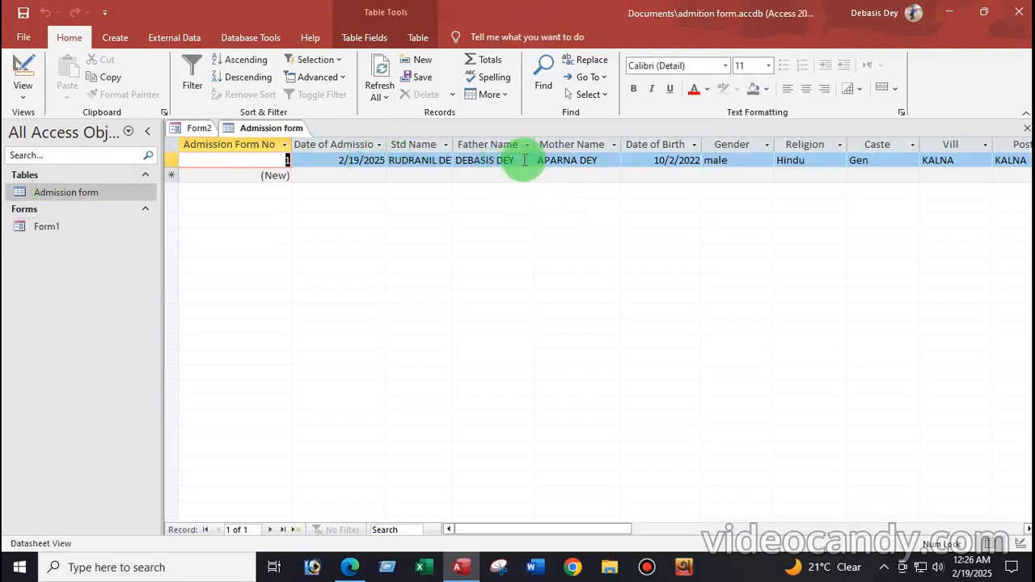
pyautogui.doubleClick(453, 144)
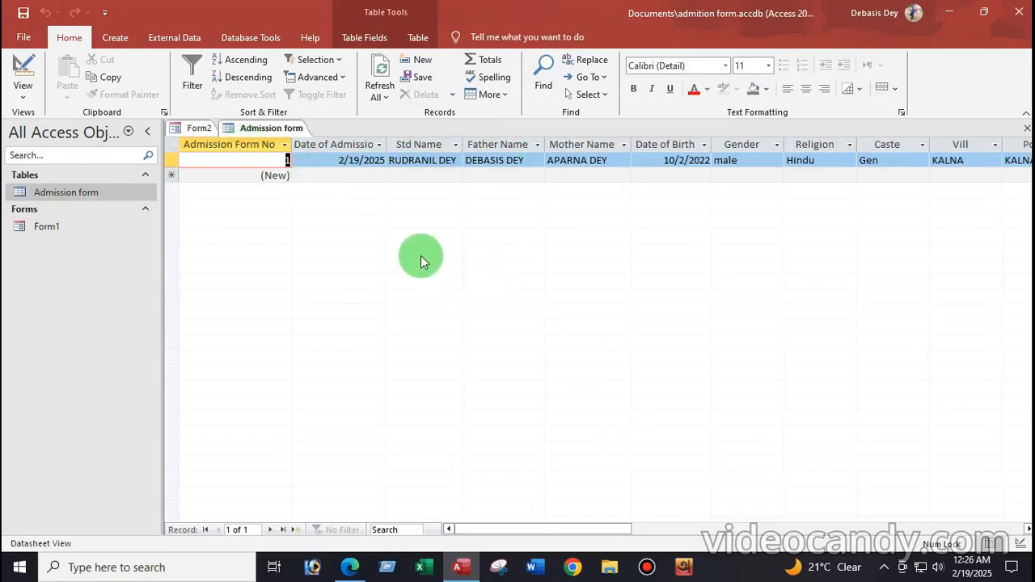
pyautogui.rightClick(271, 128)
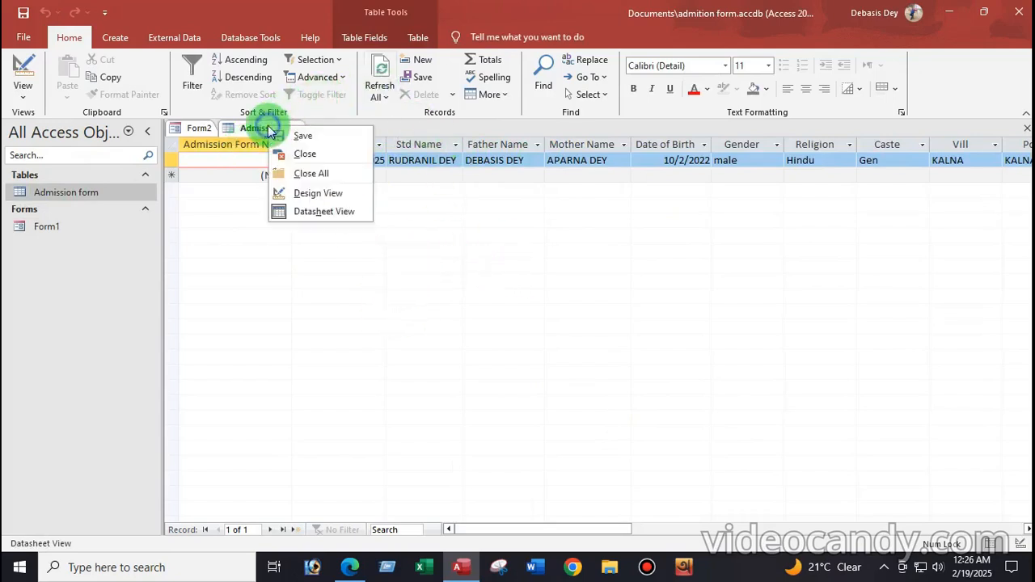
pyautogui.click(307, 160)
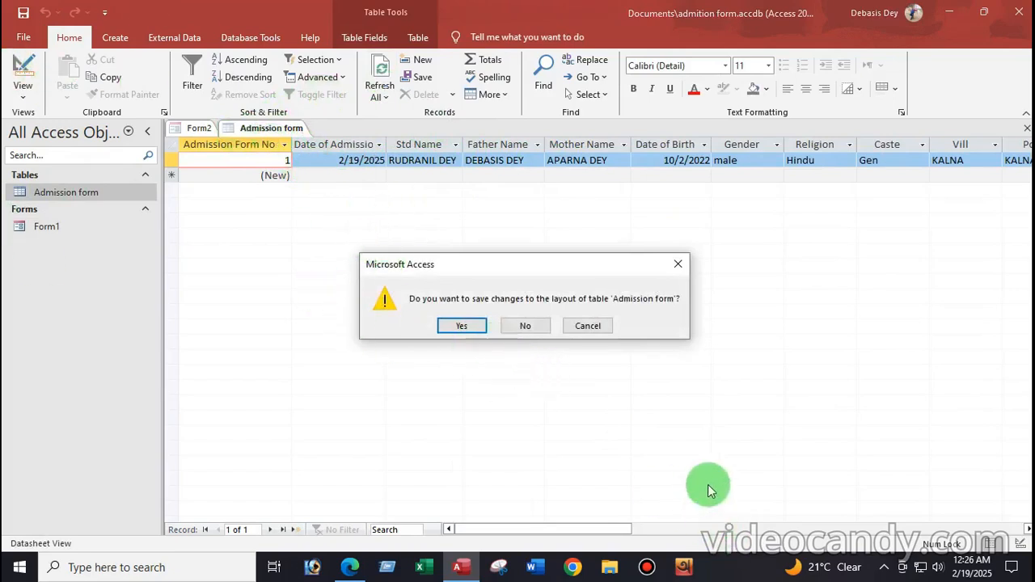
pyautogui.click(472, 325)
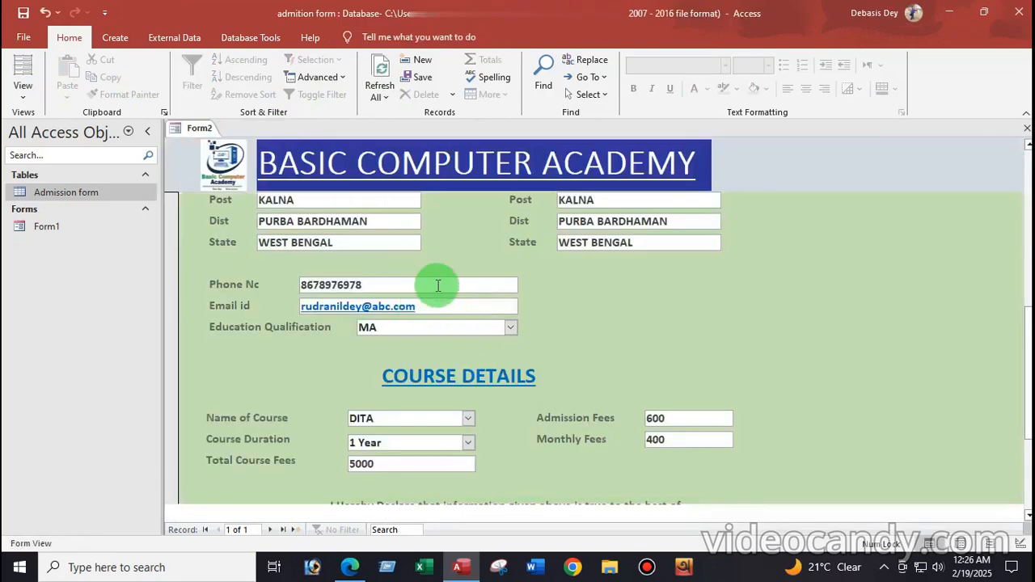
# Add a new blank record 2 and confirm all its fields are empty
pyautogui.scroll(-3, 591, 332)
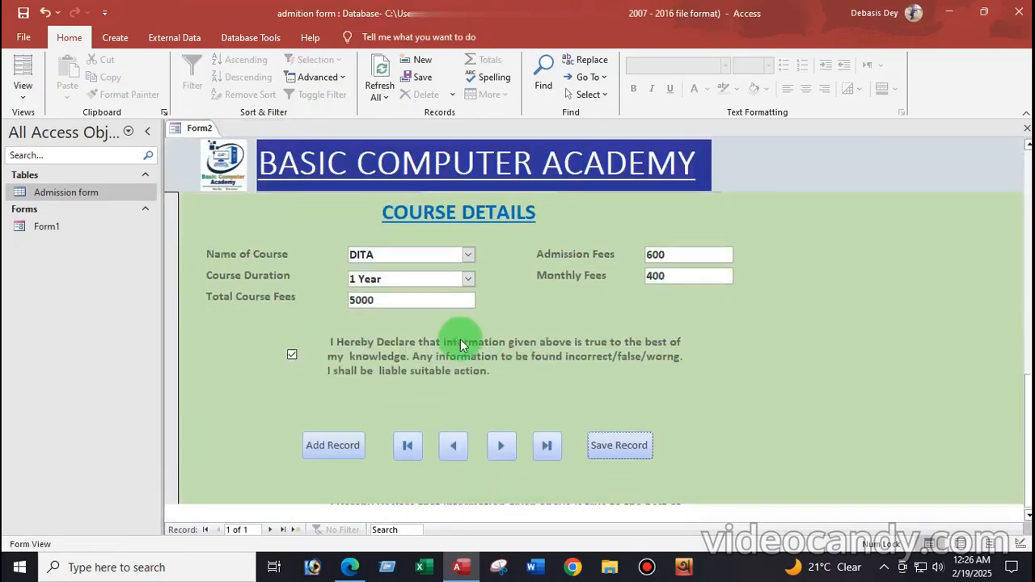
pyautogui.click(334, 447)
pyautogui.scroll(8, 550, 269)
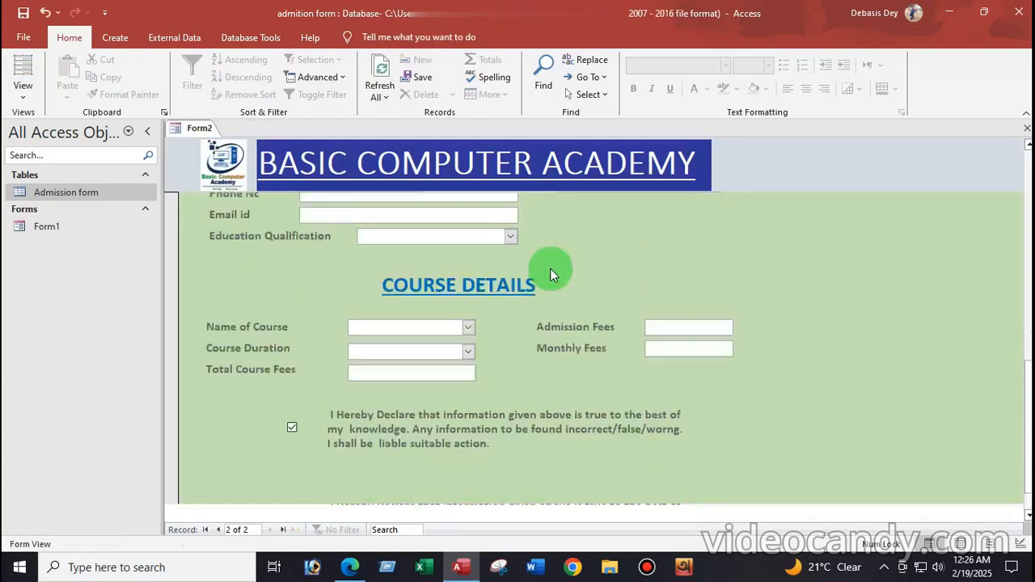
pyautogui.scroll(3, 521, 268)
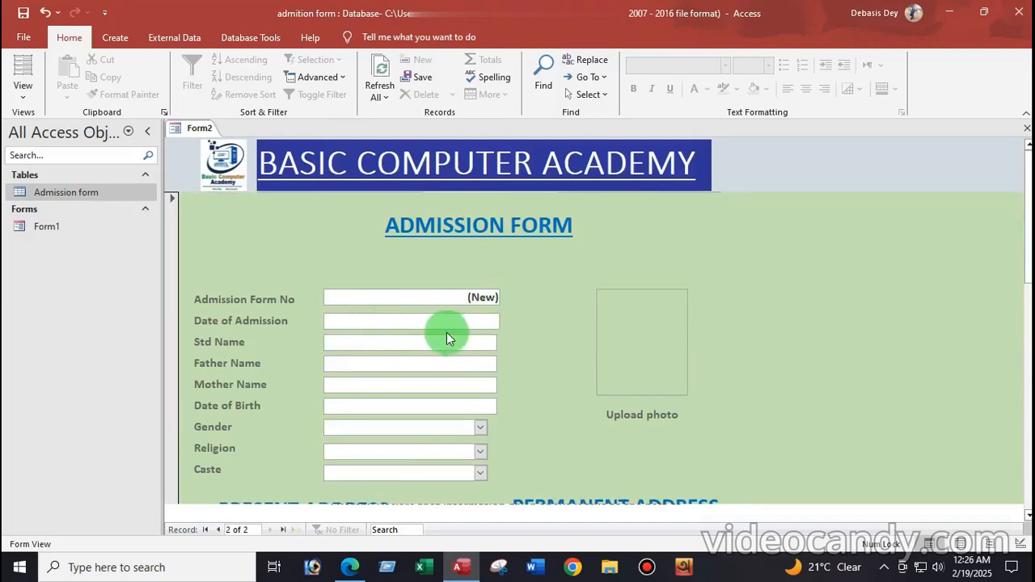
pyautogui.scroll(-3, 447, 332)
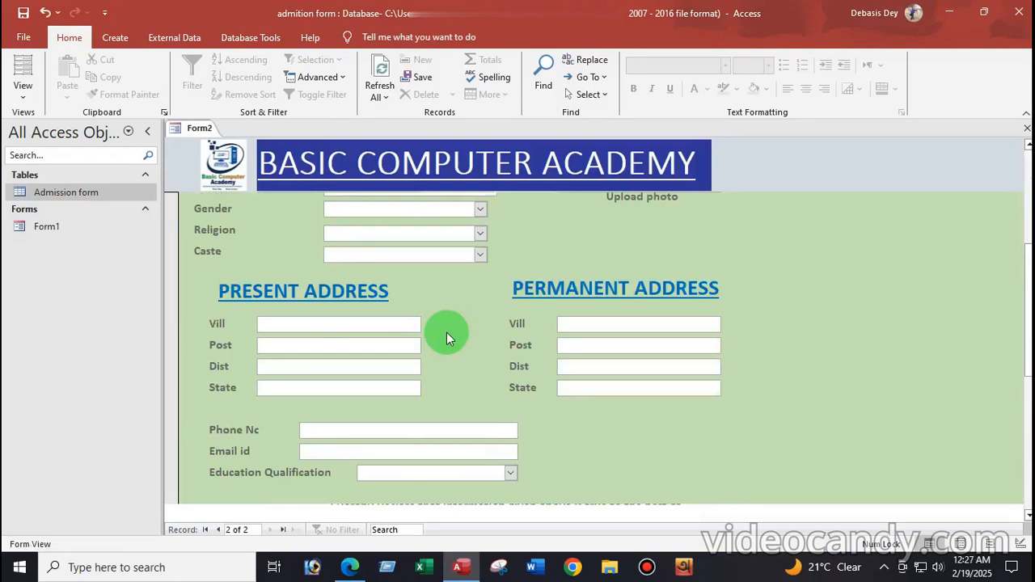
pyautogui.scroll(3, 446, 332)
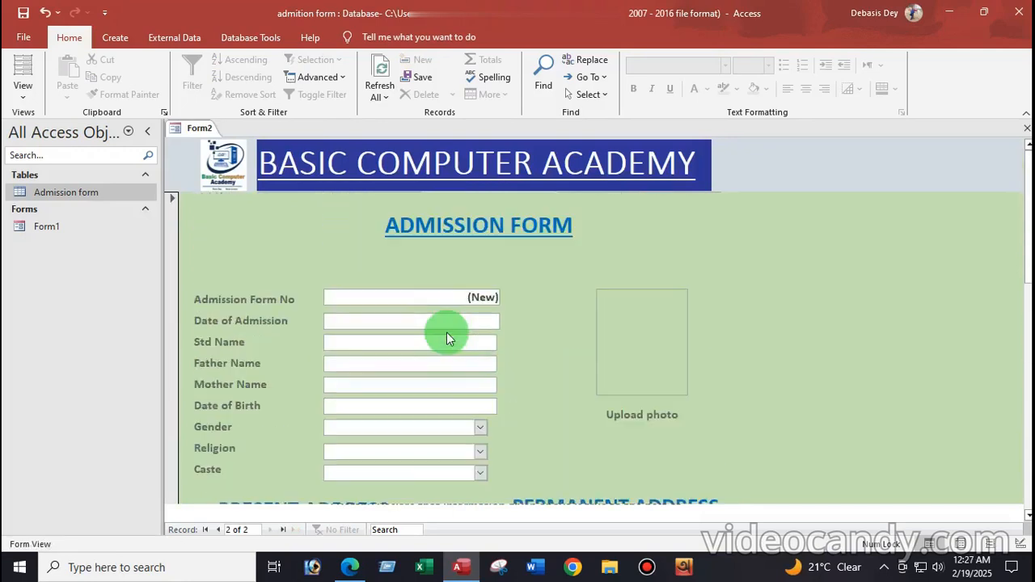